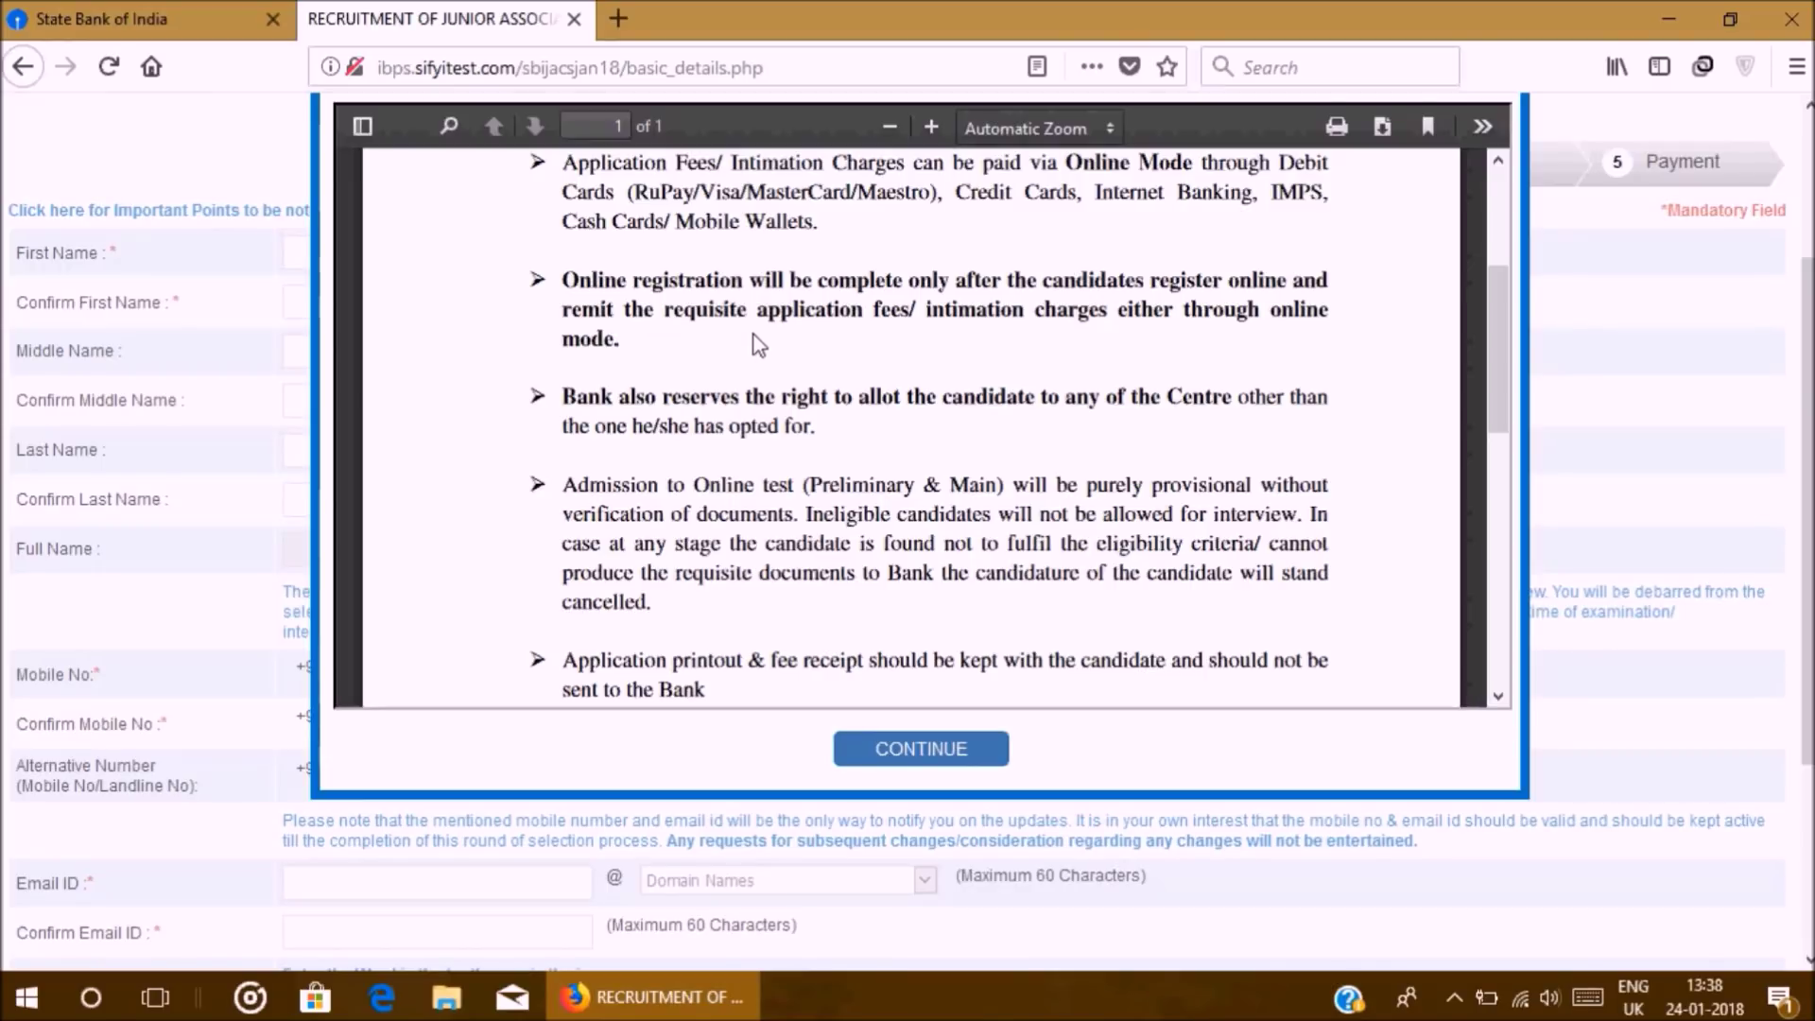
# Step: Scroll down through the important-points notice PDF
pyautogui.scroll(-3, 478, 477)
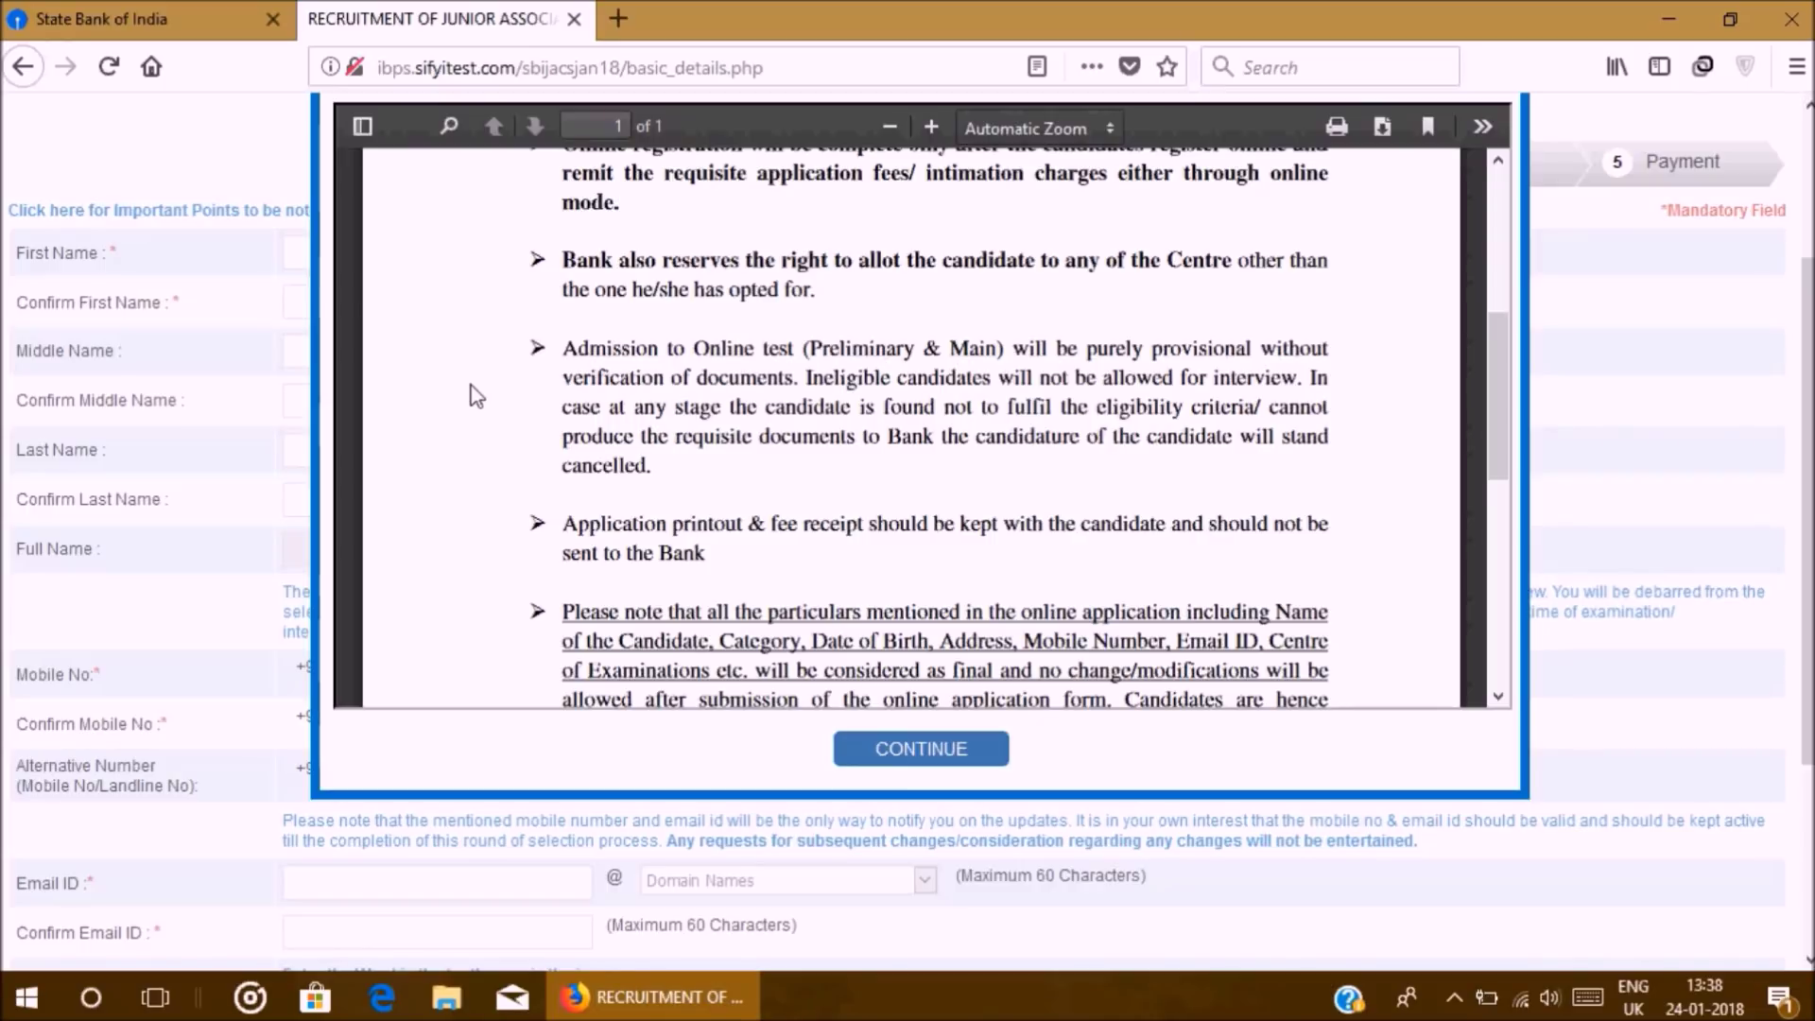
# Step: Read to the end of the important-points notice and close it with CONTINUE
pyautogui.scroll(-5, 506, 516)
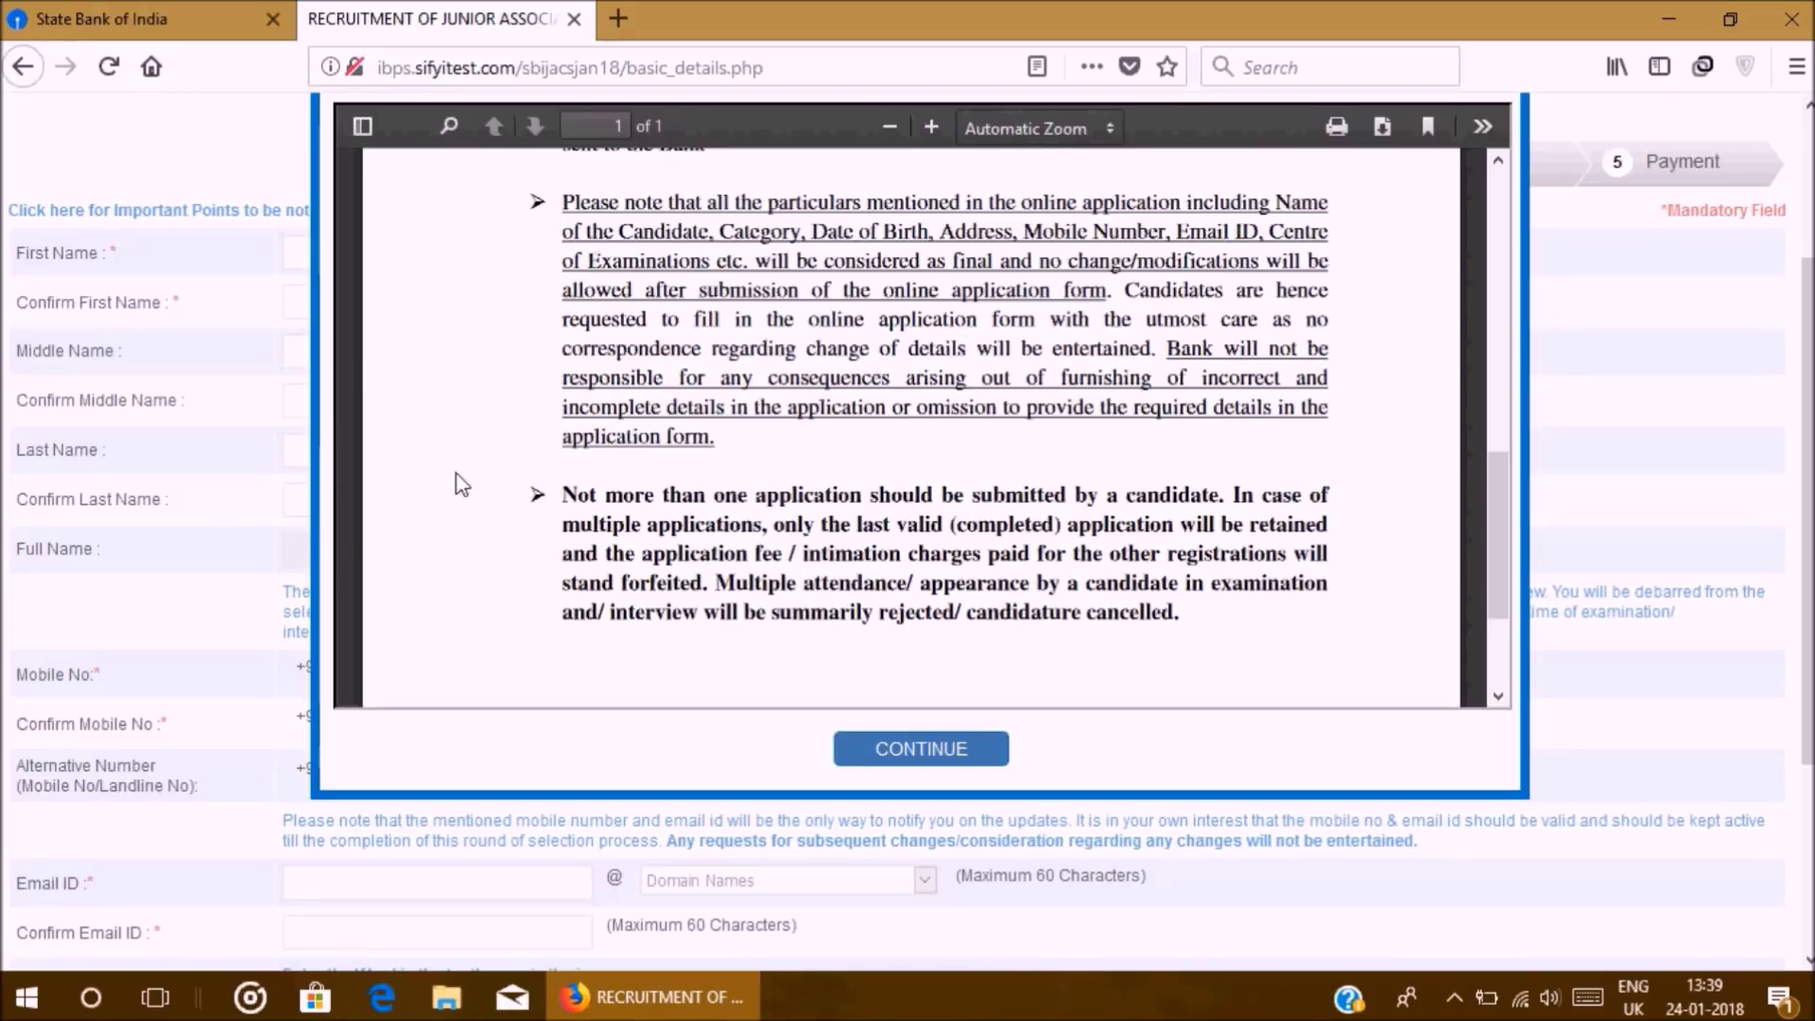
pyautogui.click(922, 748)
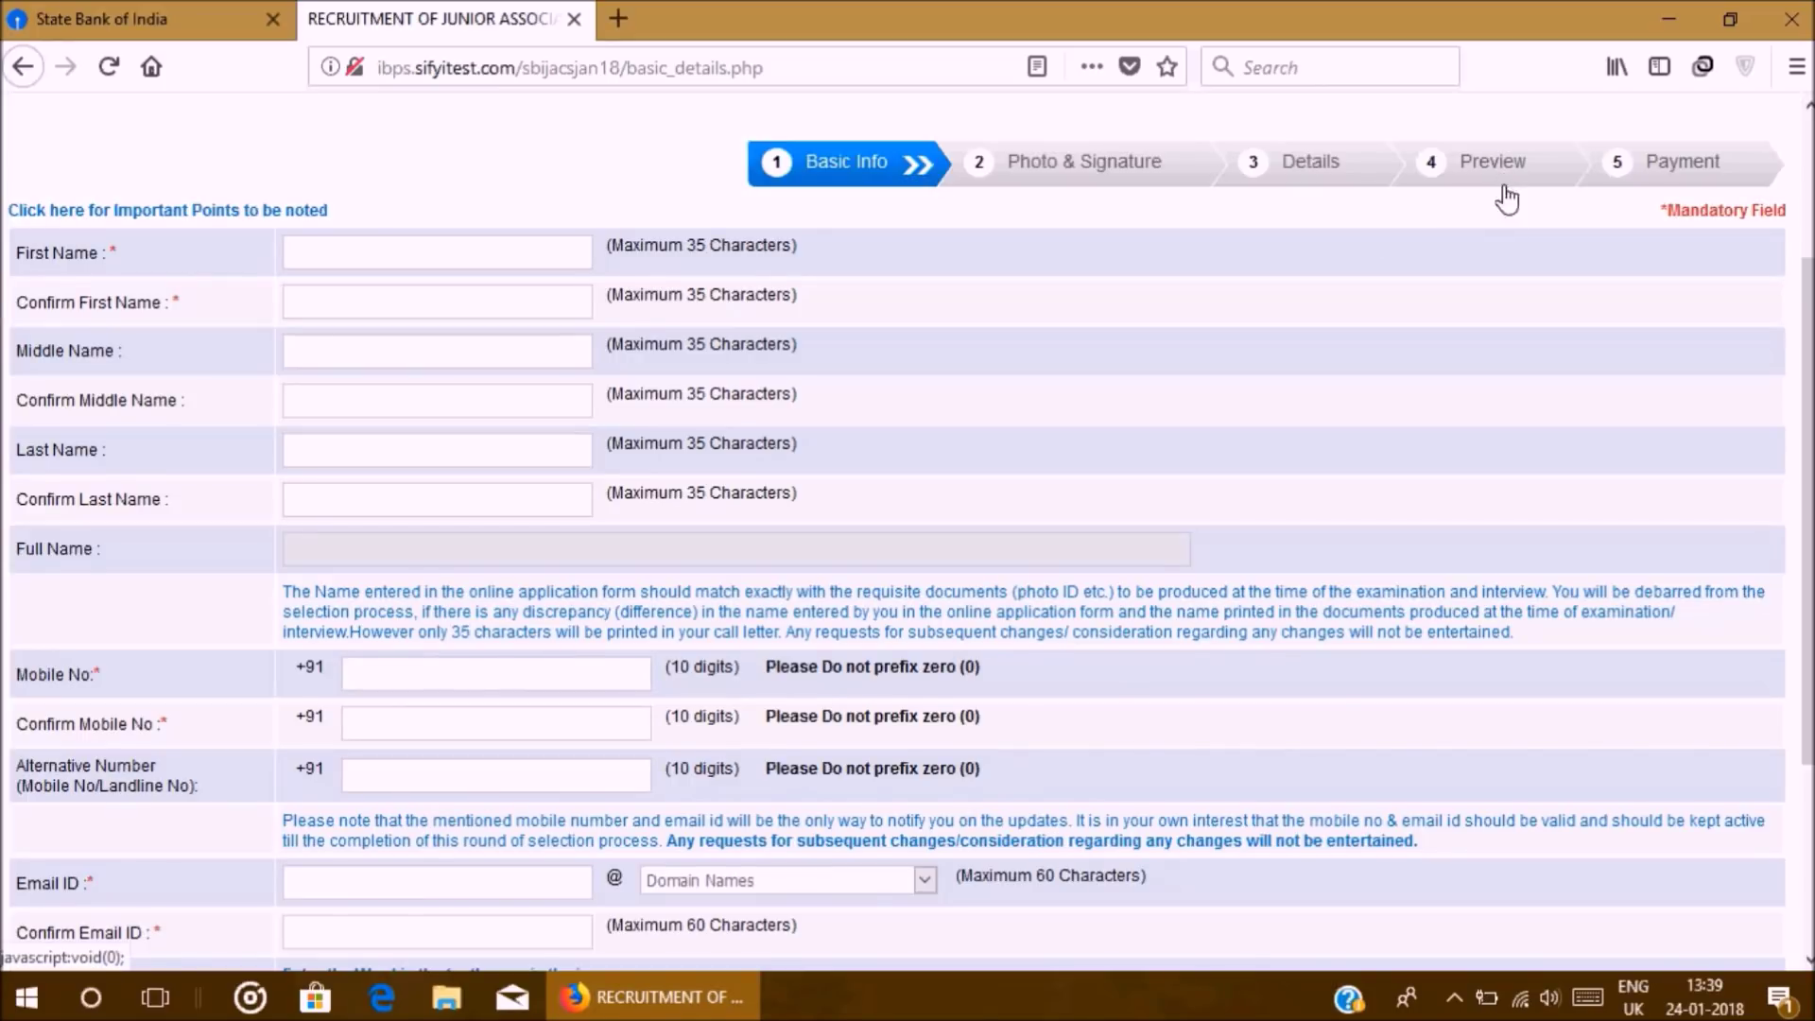
# Step: Enter the candidate's first, middle and last names, repeating each in its confirm field
pyautogui.click(403, 258)
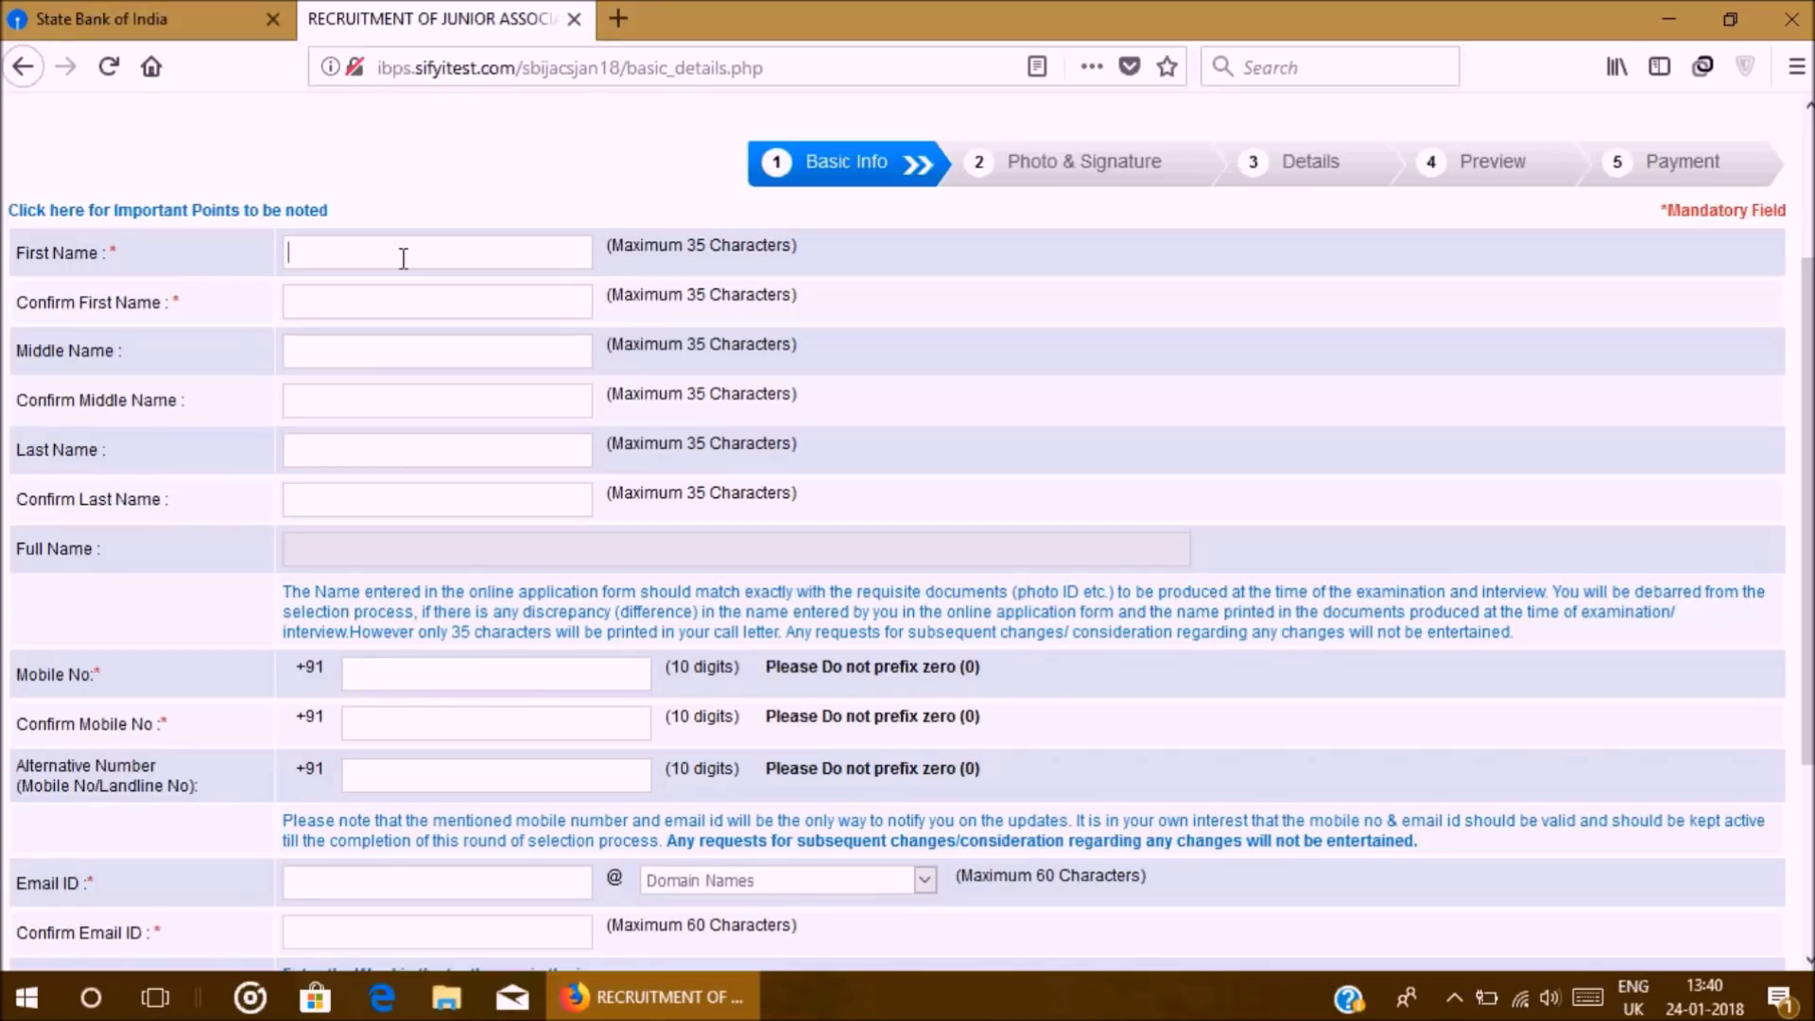
pyautogui.press('Tab')
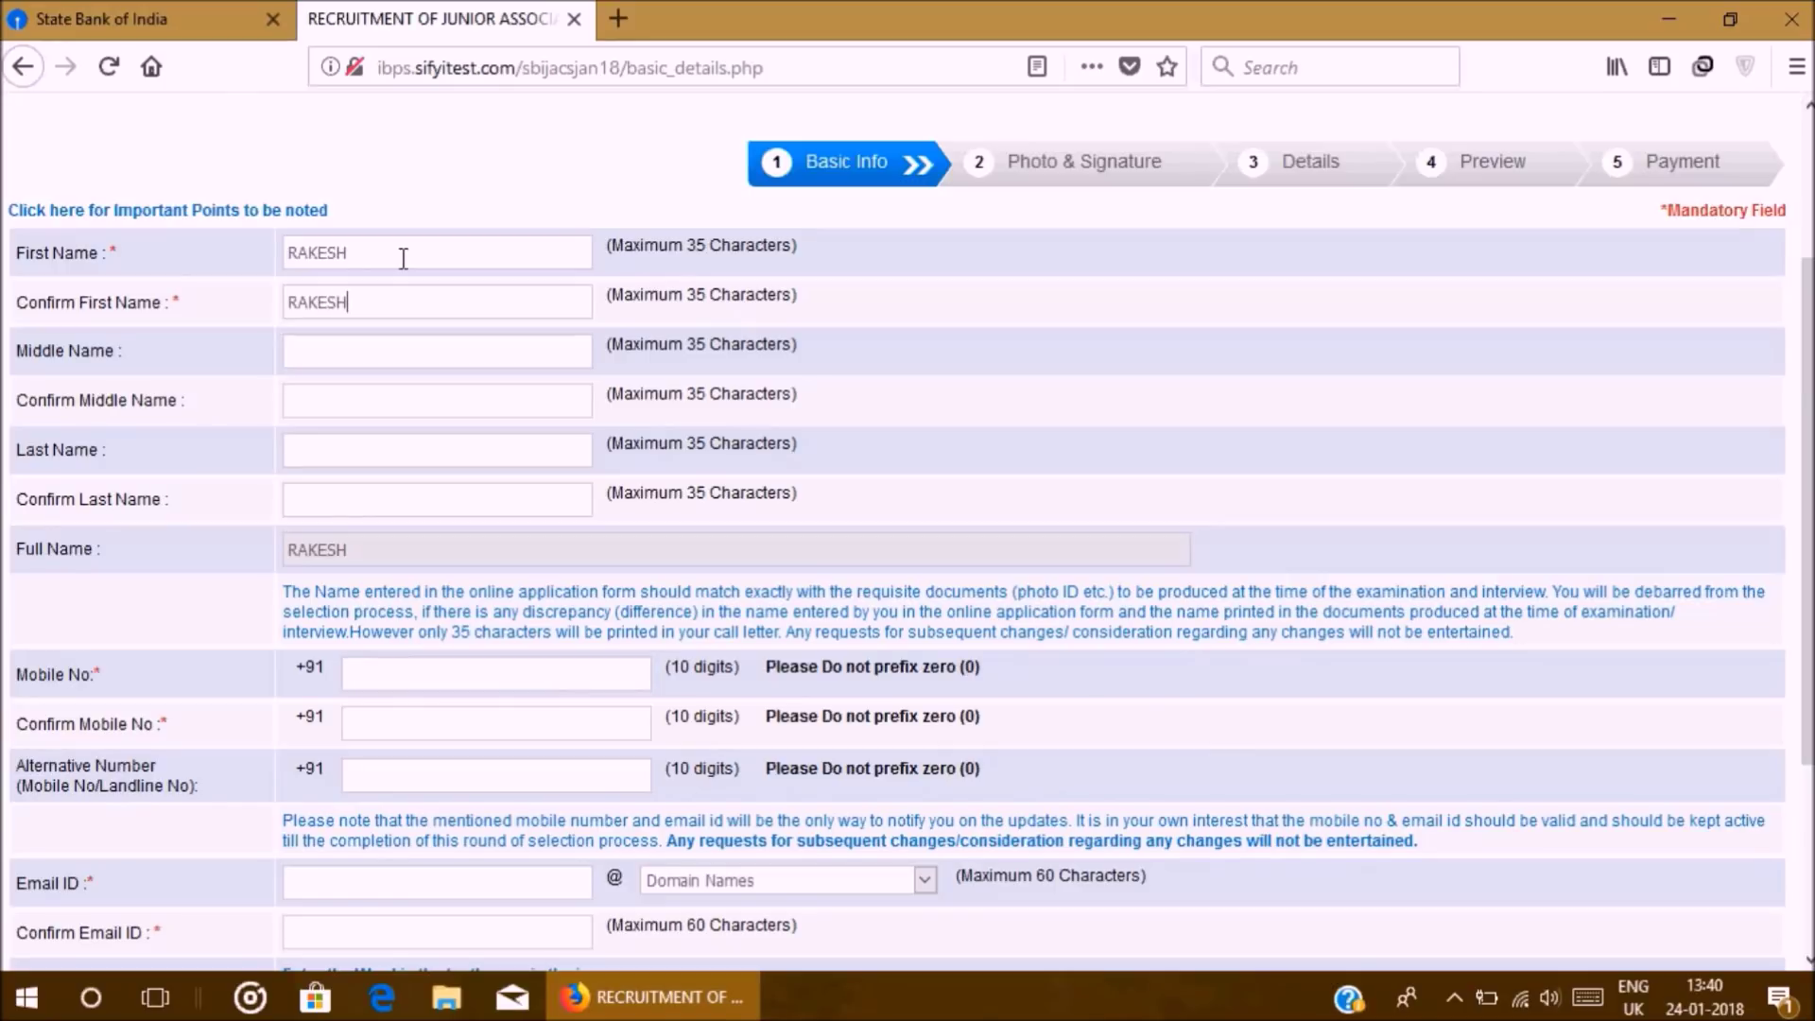
pyautogui.press('Tab')
pyautogui.press('Tab')
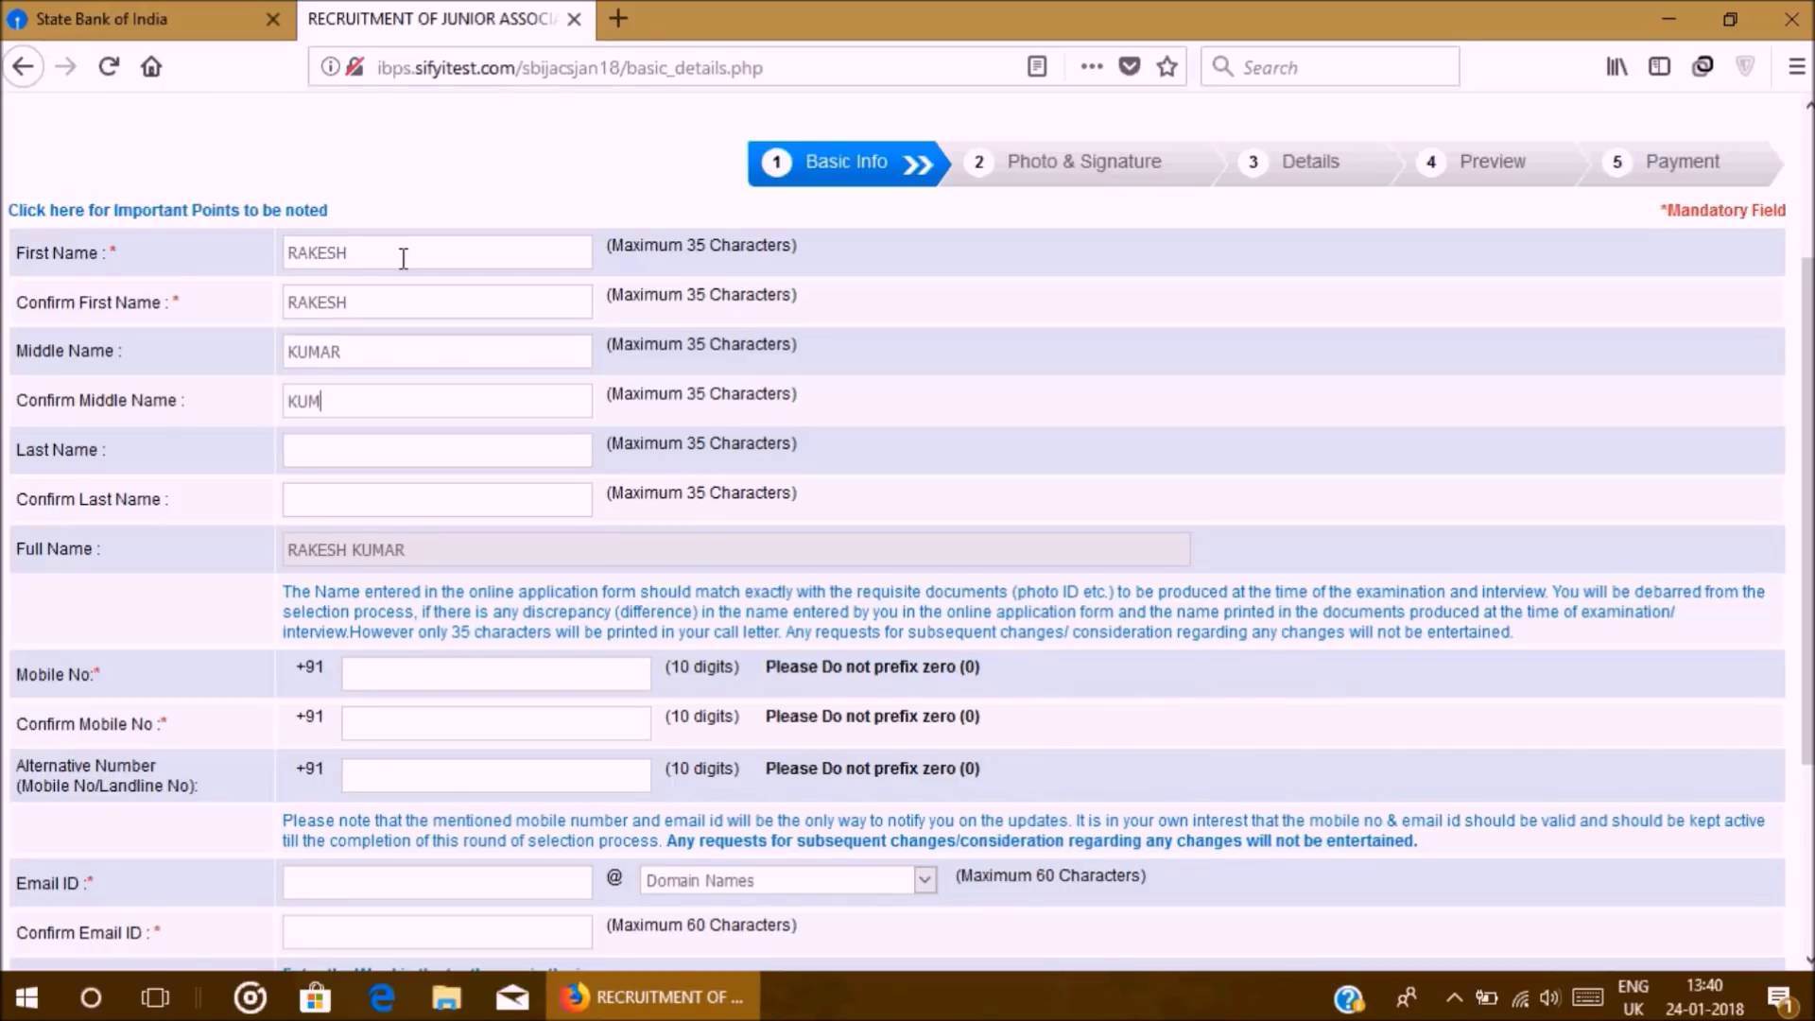
pyautogui.press('Tab')
pyautogui.press('Tab')
pyautogui.scroll(-3, 247, 515)
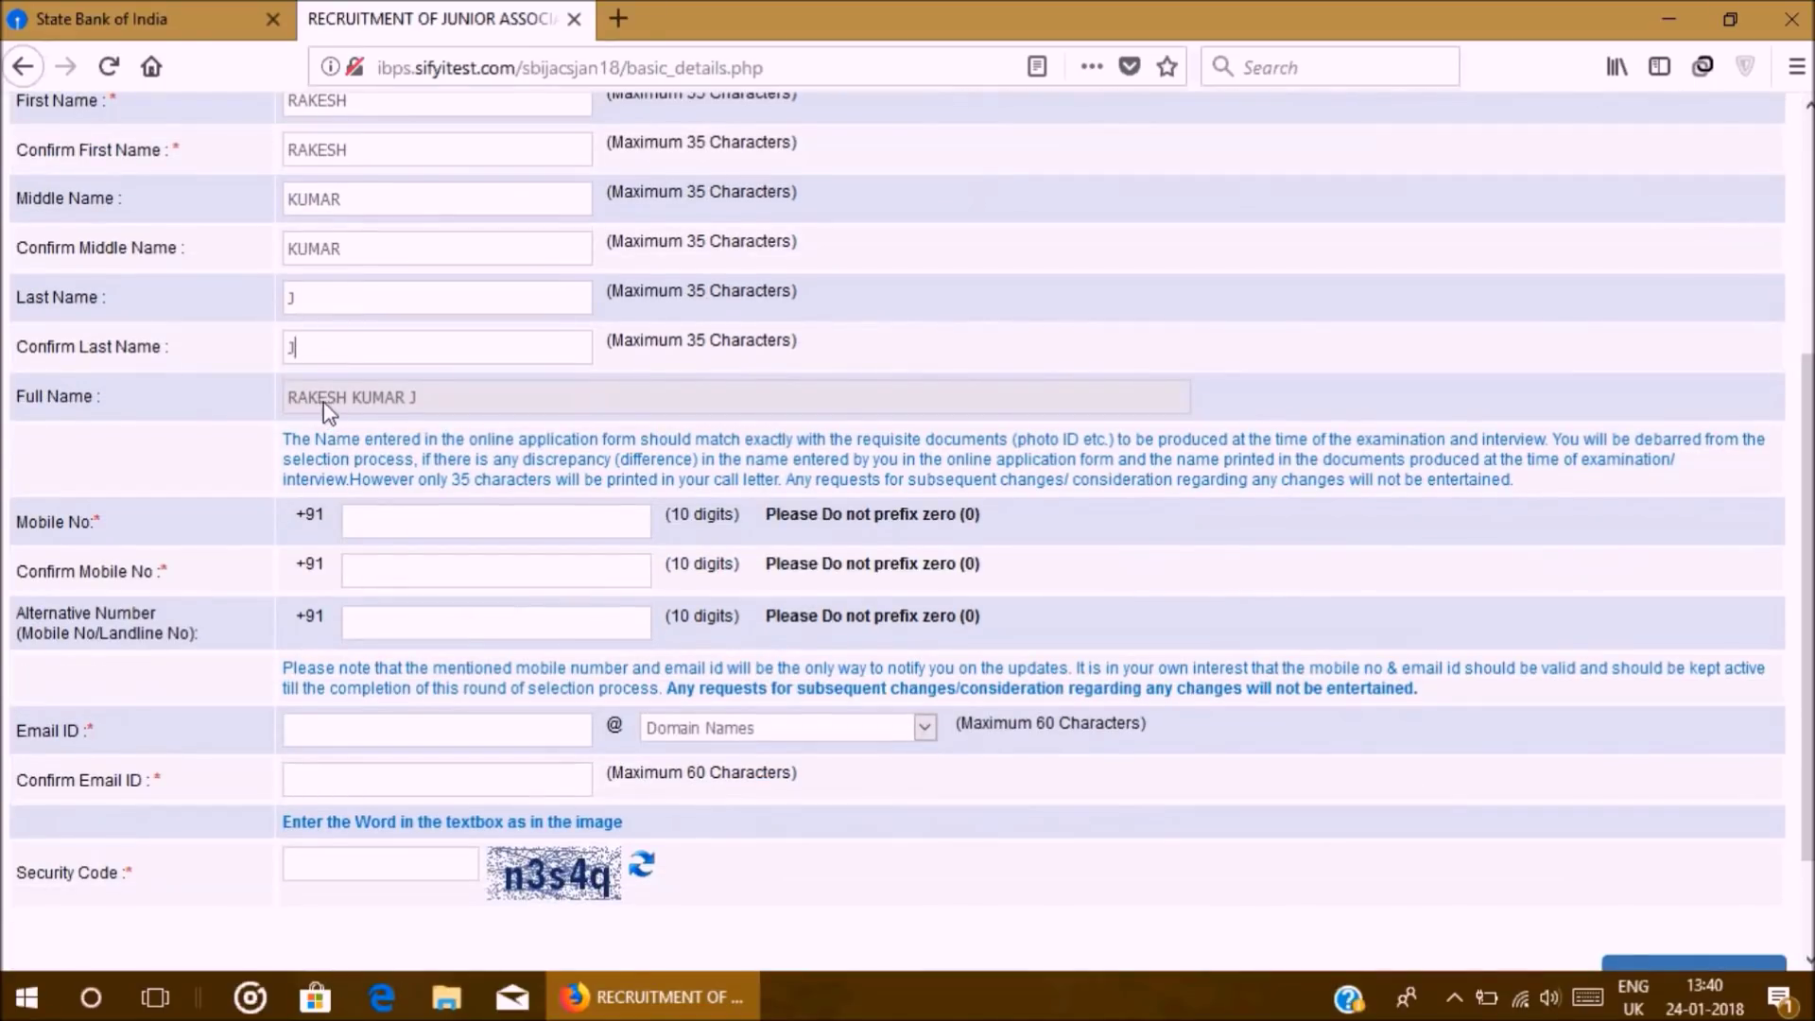
# Step: Enter the candidate's 10-digit mobile number and repeat it in Confirm Mobile No
pyautogui.click(415, 518)
pyautogui.click(434, 586)
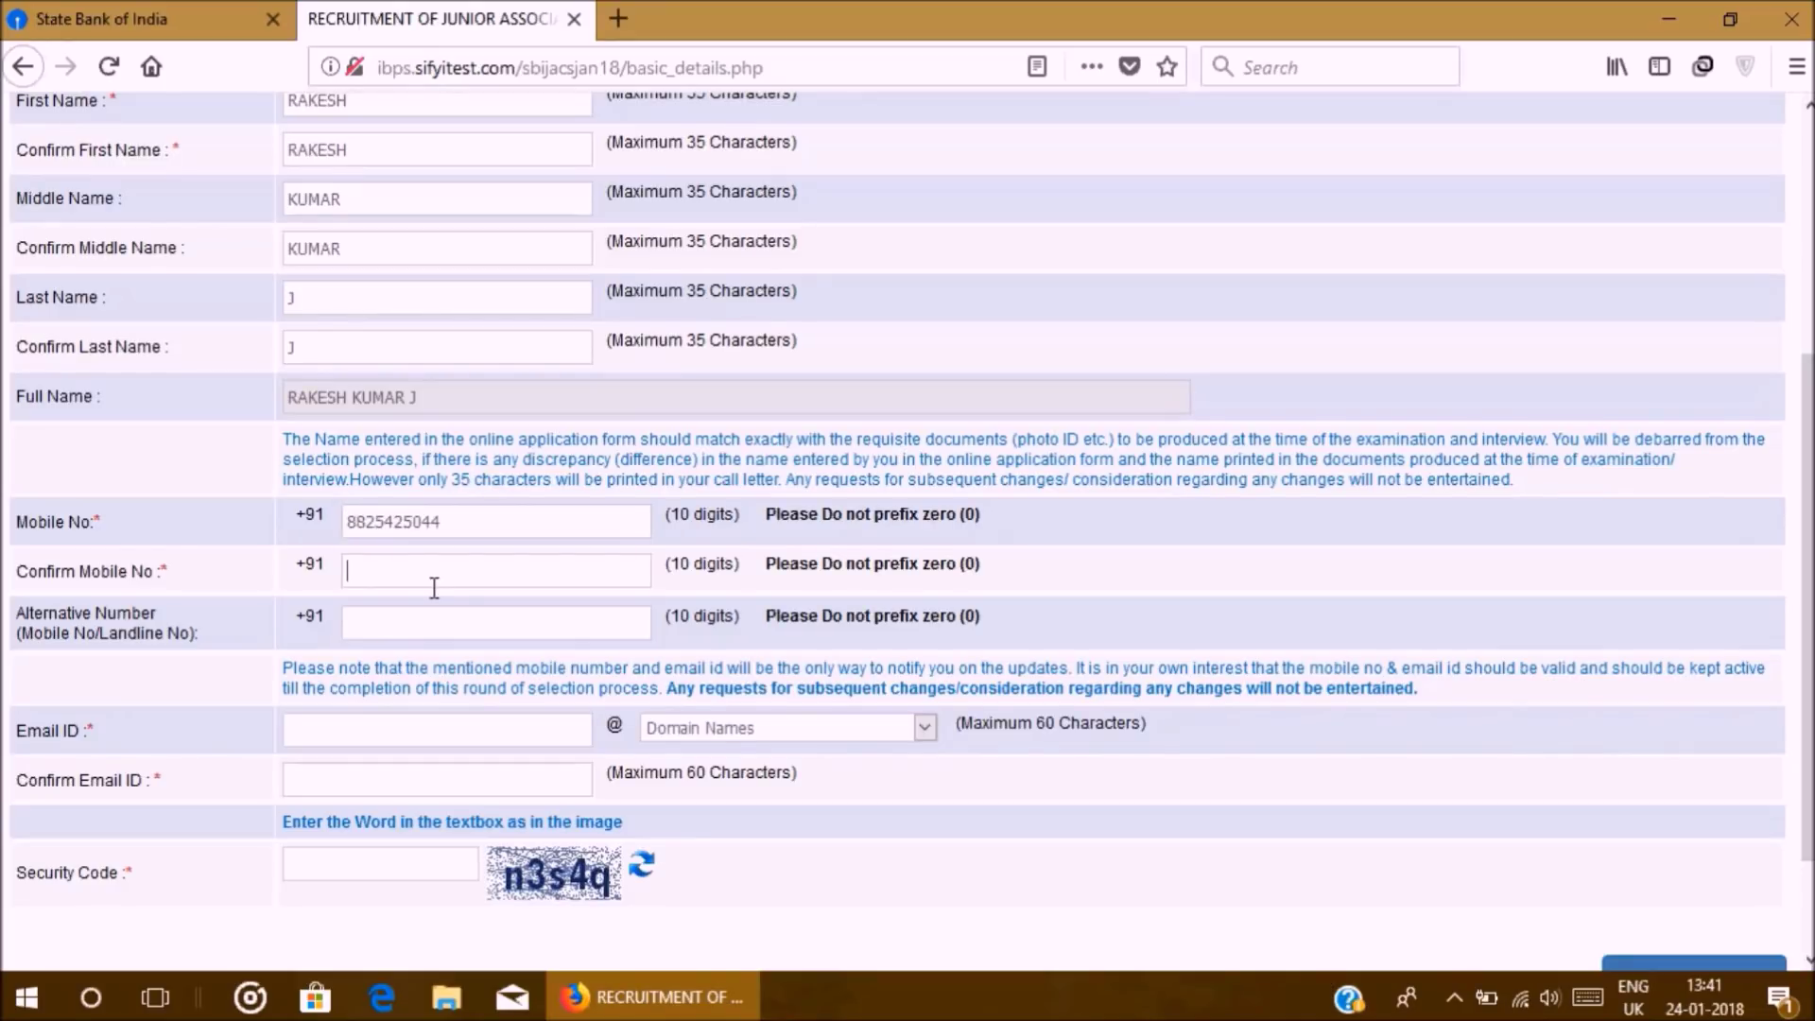
pyautogui.scroll(-3, 378, 643)
pyautogui.click(352, 599)
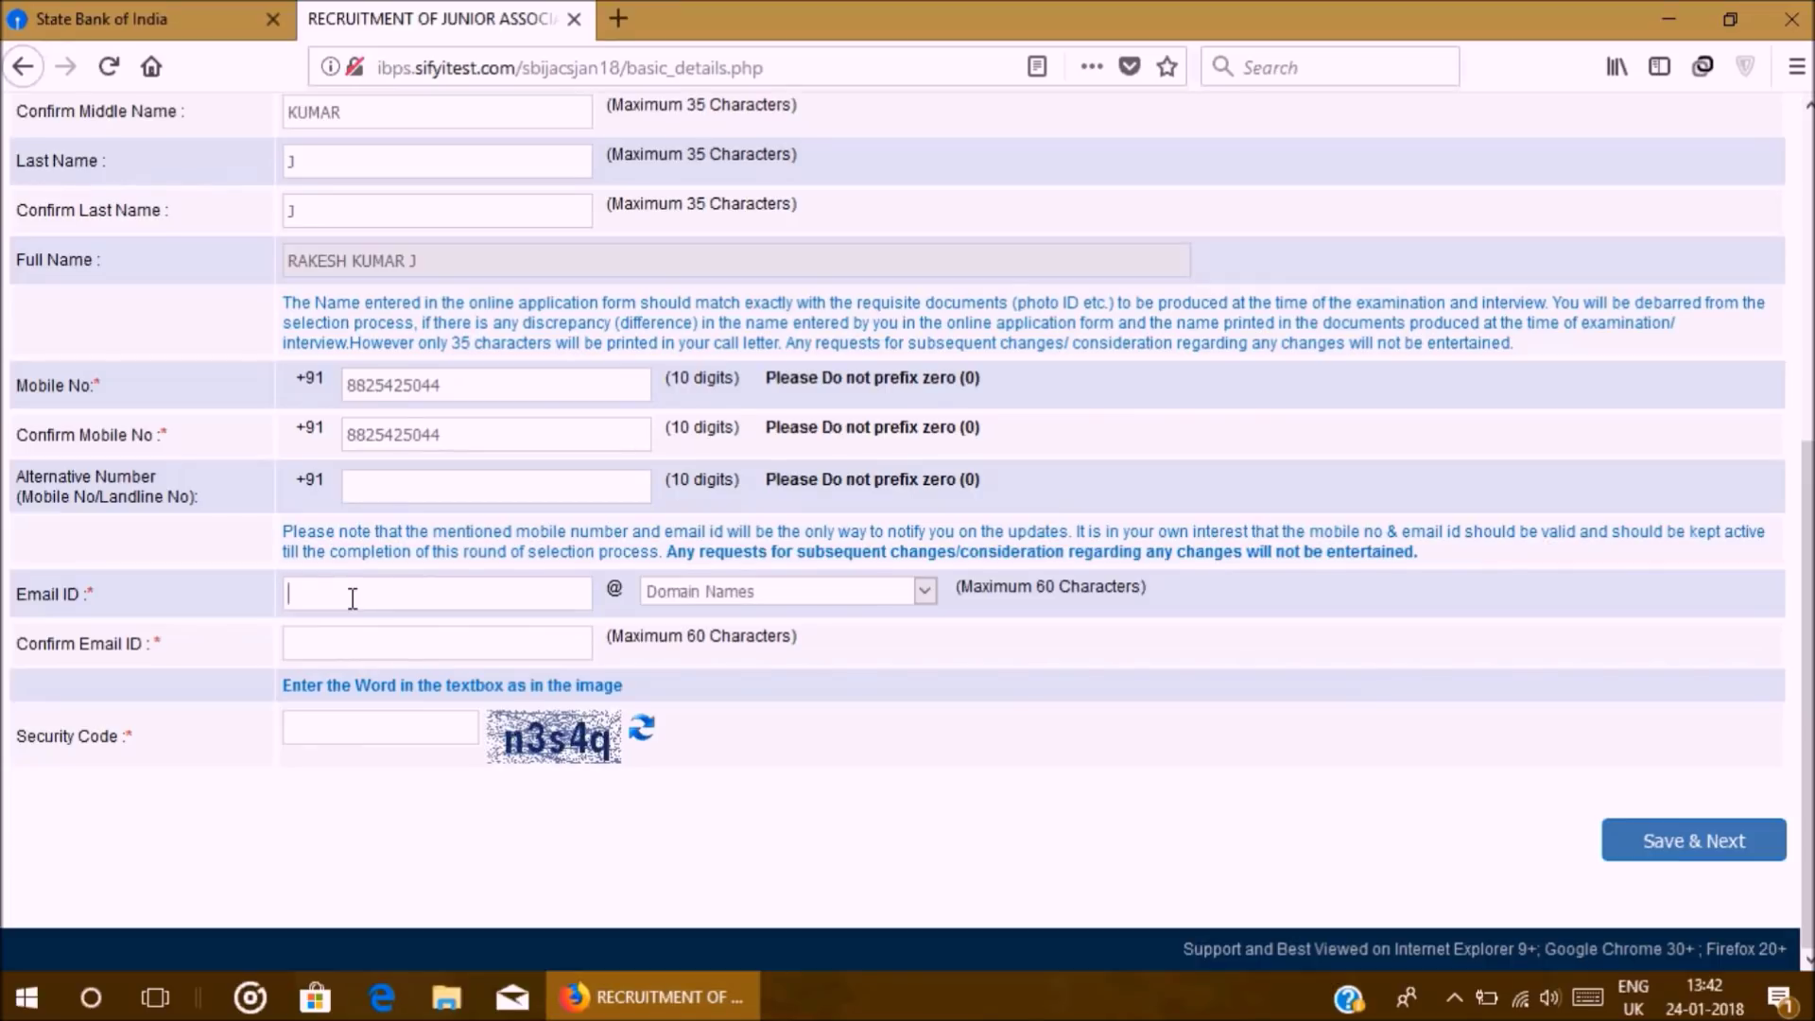
# Step: Enter the email user name with the gmail.com domain and confirm the full address
pyautogui.press('Tab')
pyautogui.press('Down')
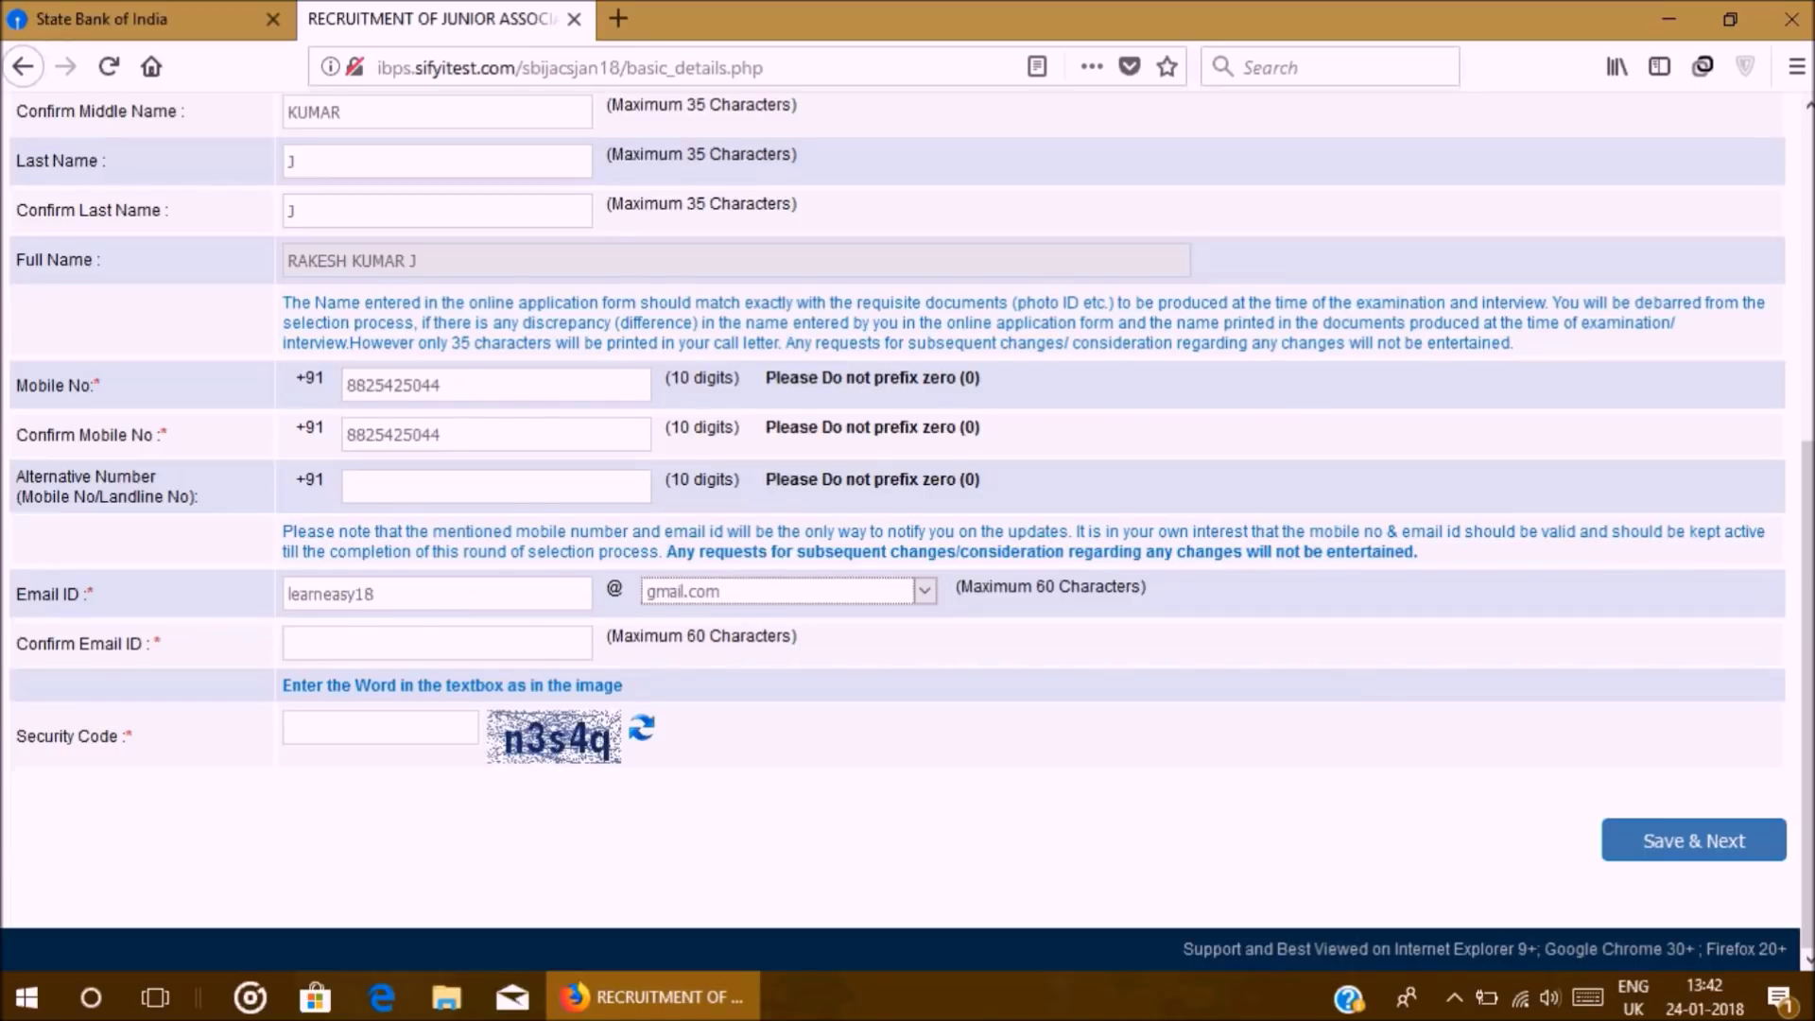
pyautogui.click(837, 594)
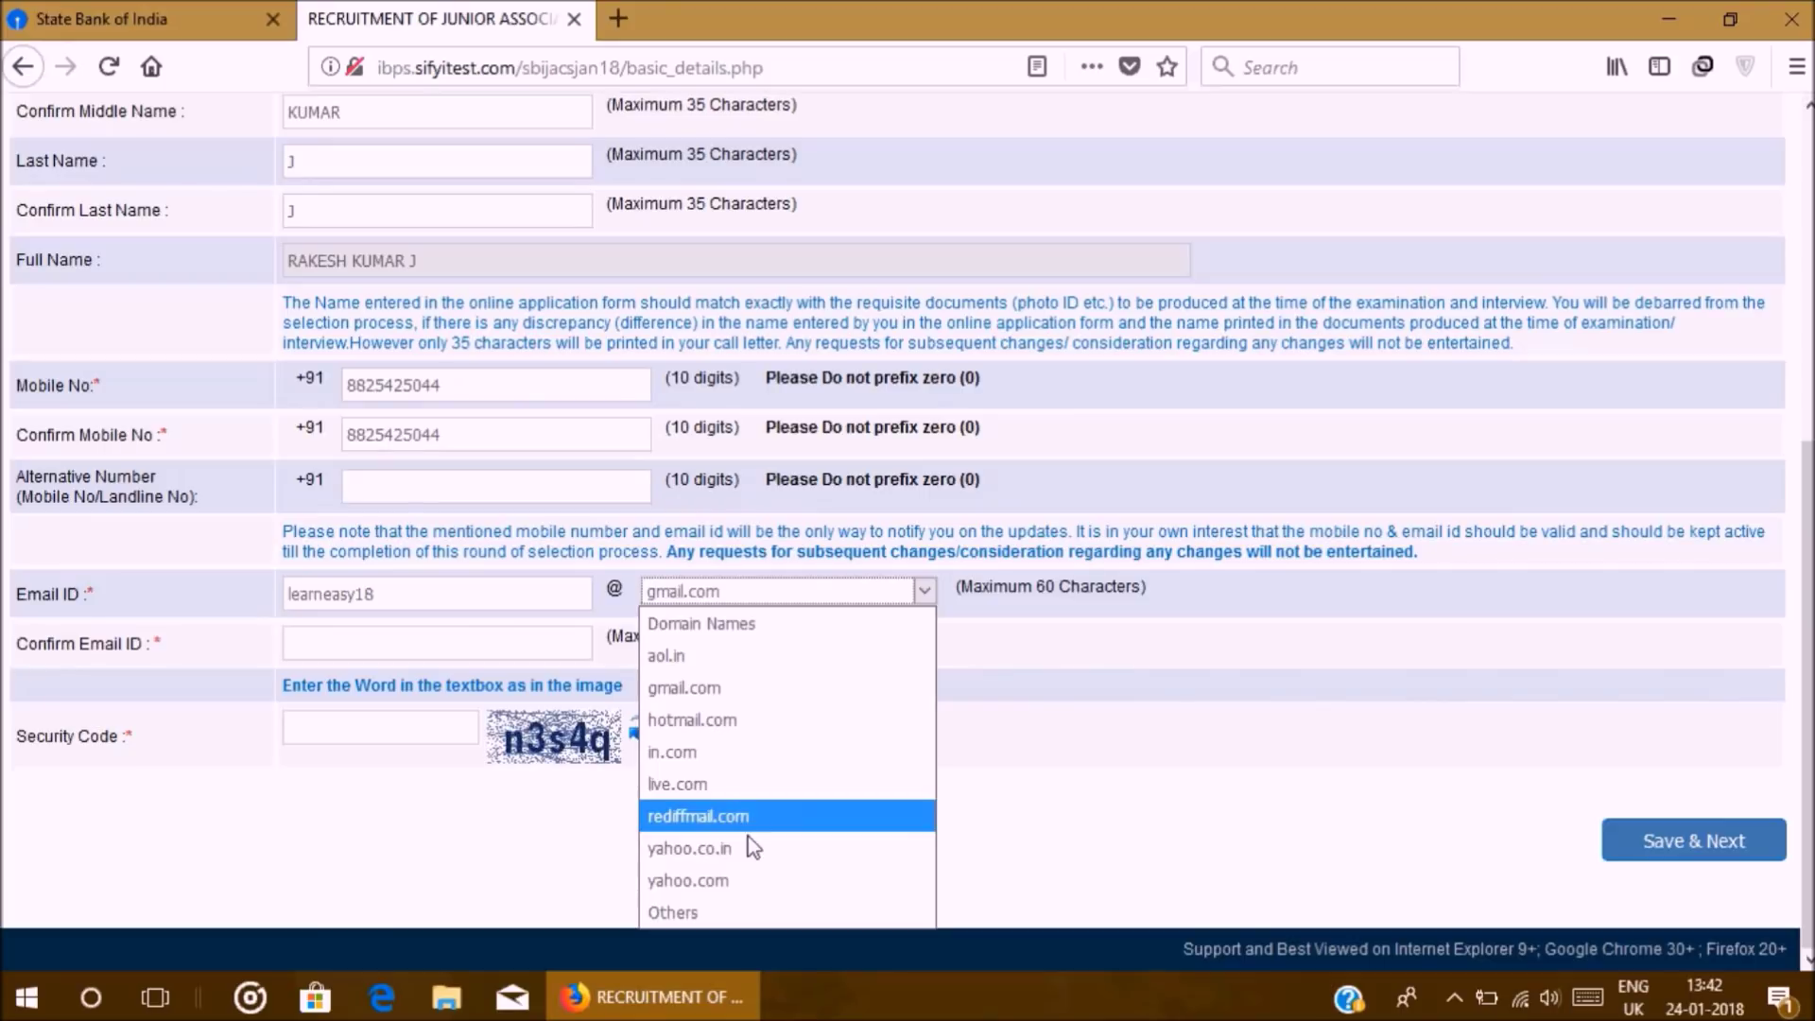
pyautogui.click(723, 688)
pyautogui.click(361, 648)
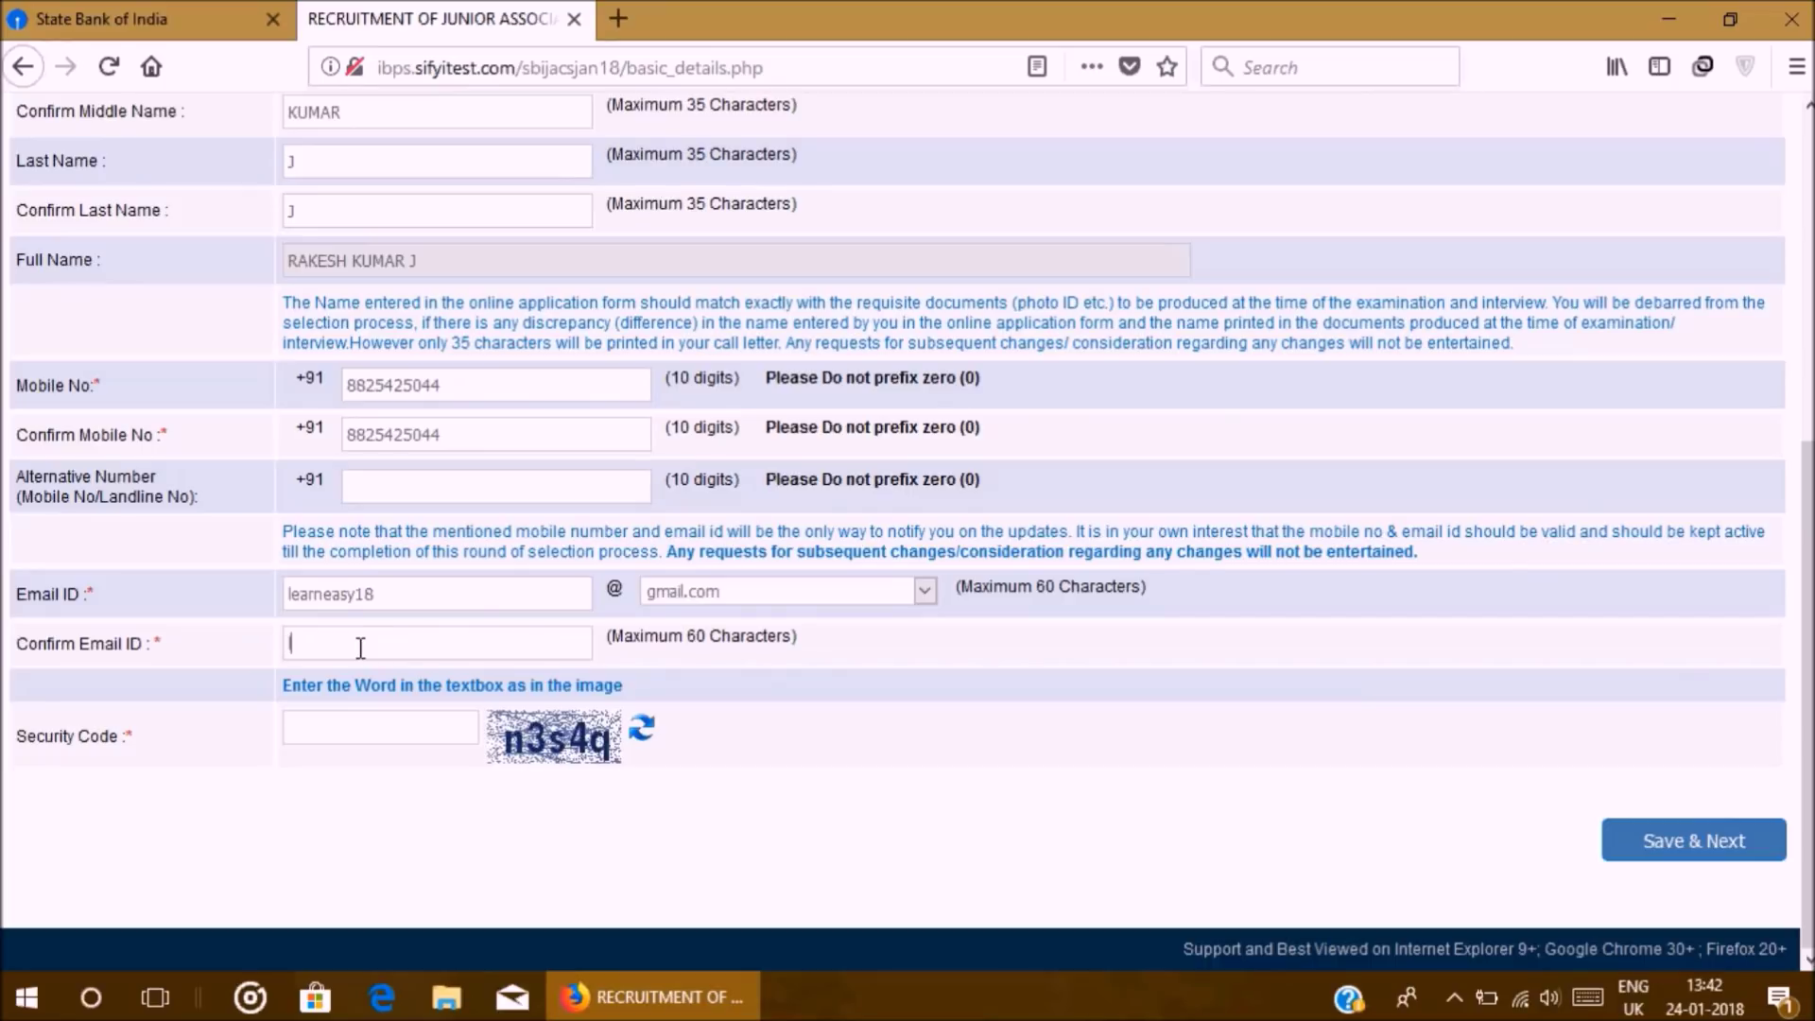
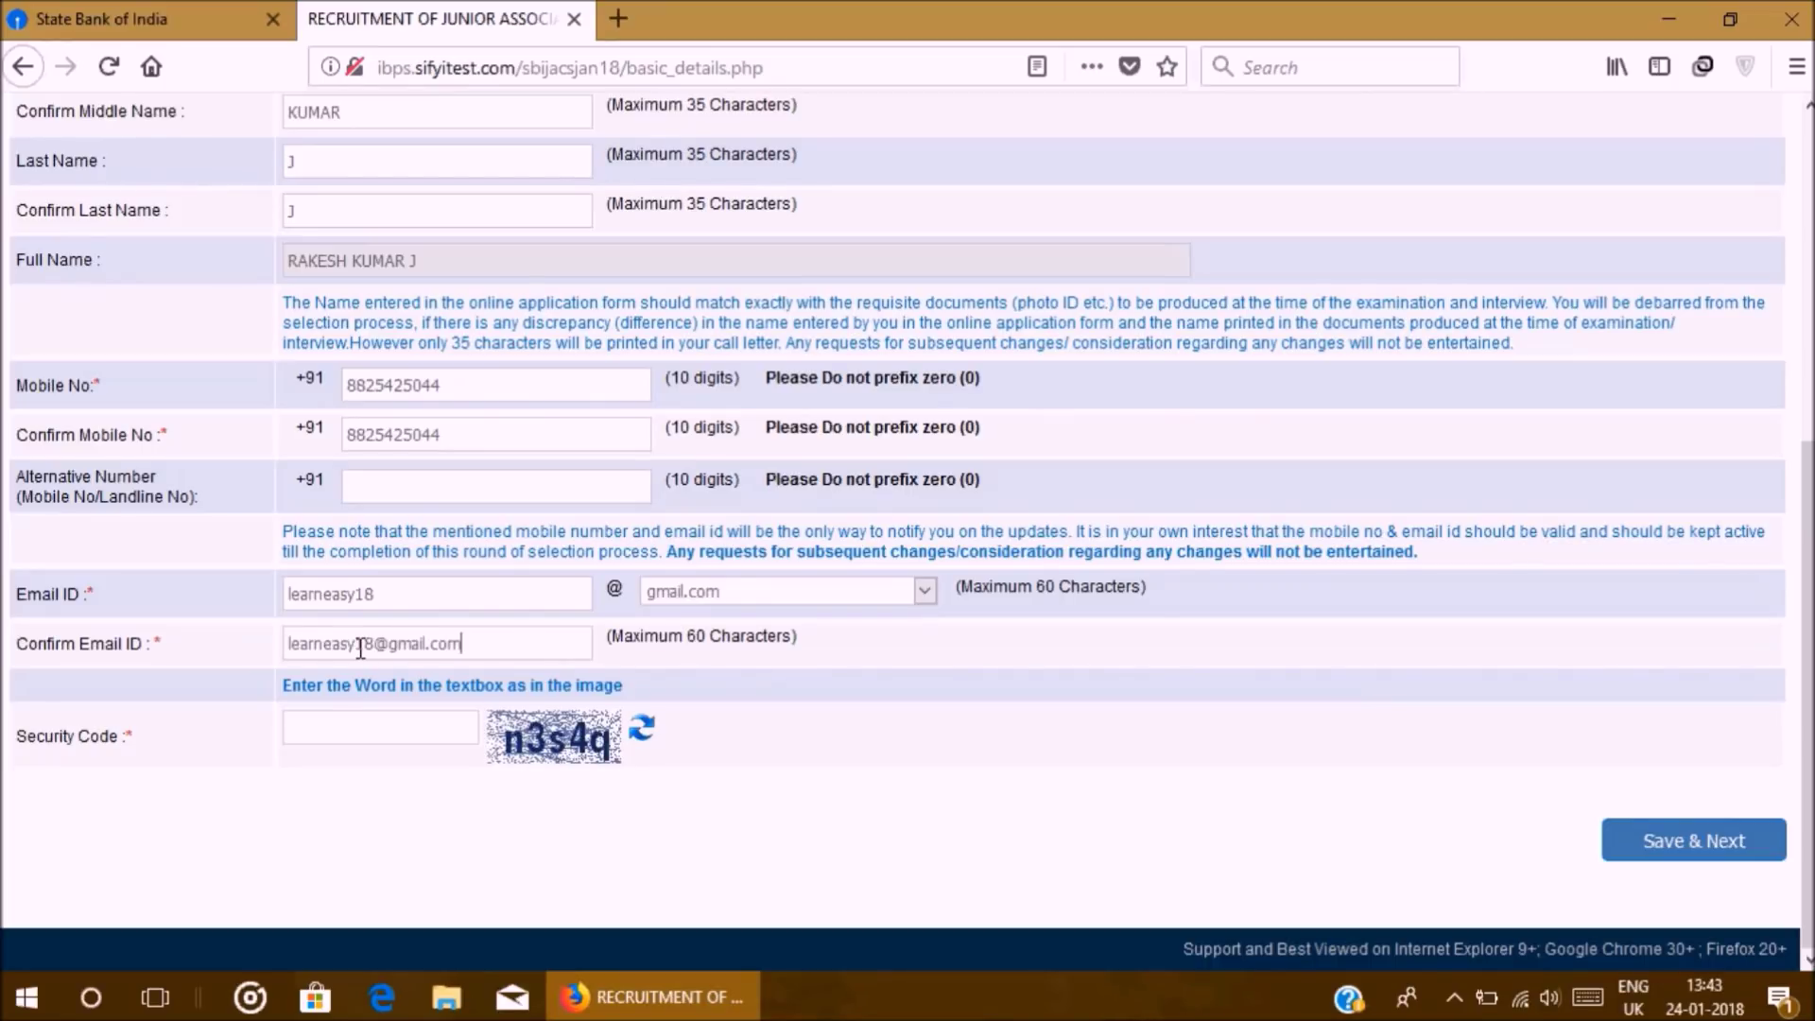
# Step: Type the displayed captcha into the Security Code field
pyautogui.click(405, 731)
pyautogui.write('n3s4q')
pyautogui.scroll(5, 756, 368)
pyautogui.scroll(-5, 1019, 478)
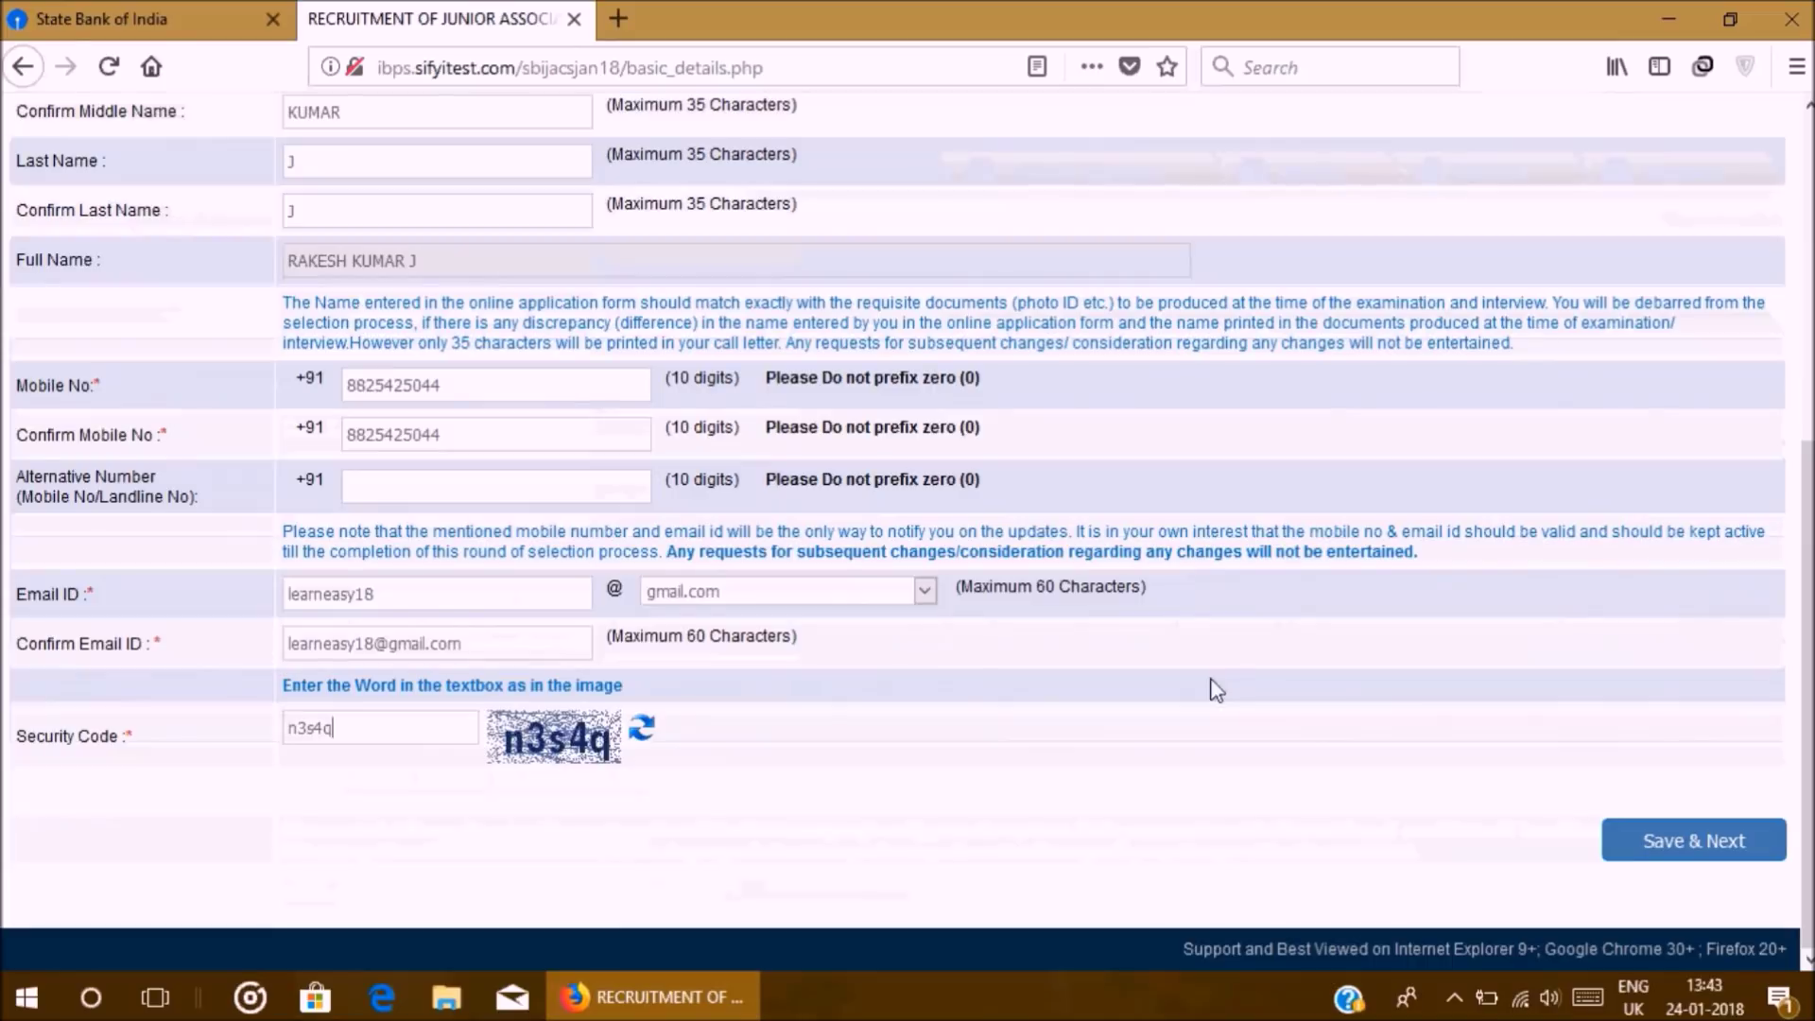
# Step: Save the basic details and confirm them as correct with OK
pyautogui.click(1698, 853)
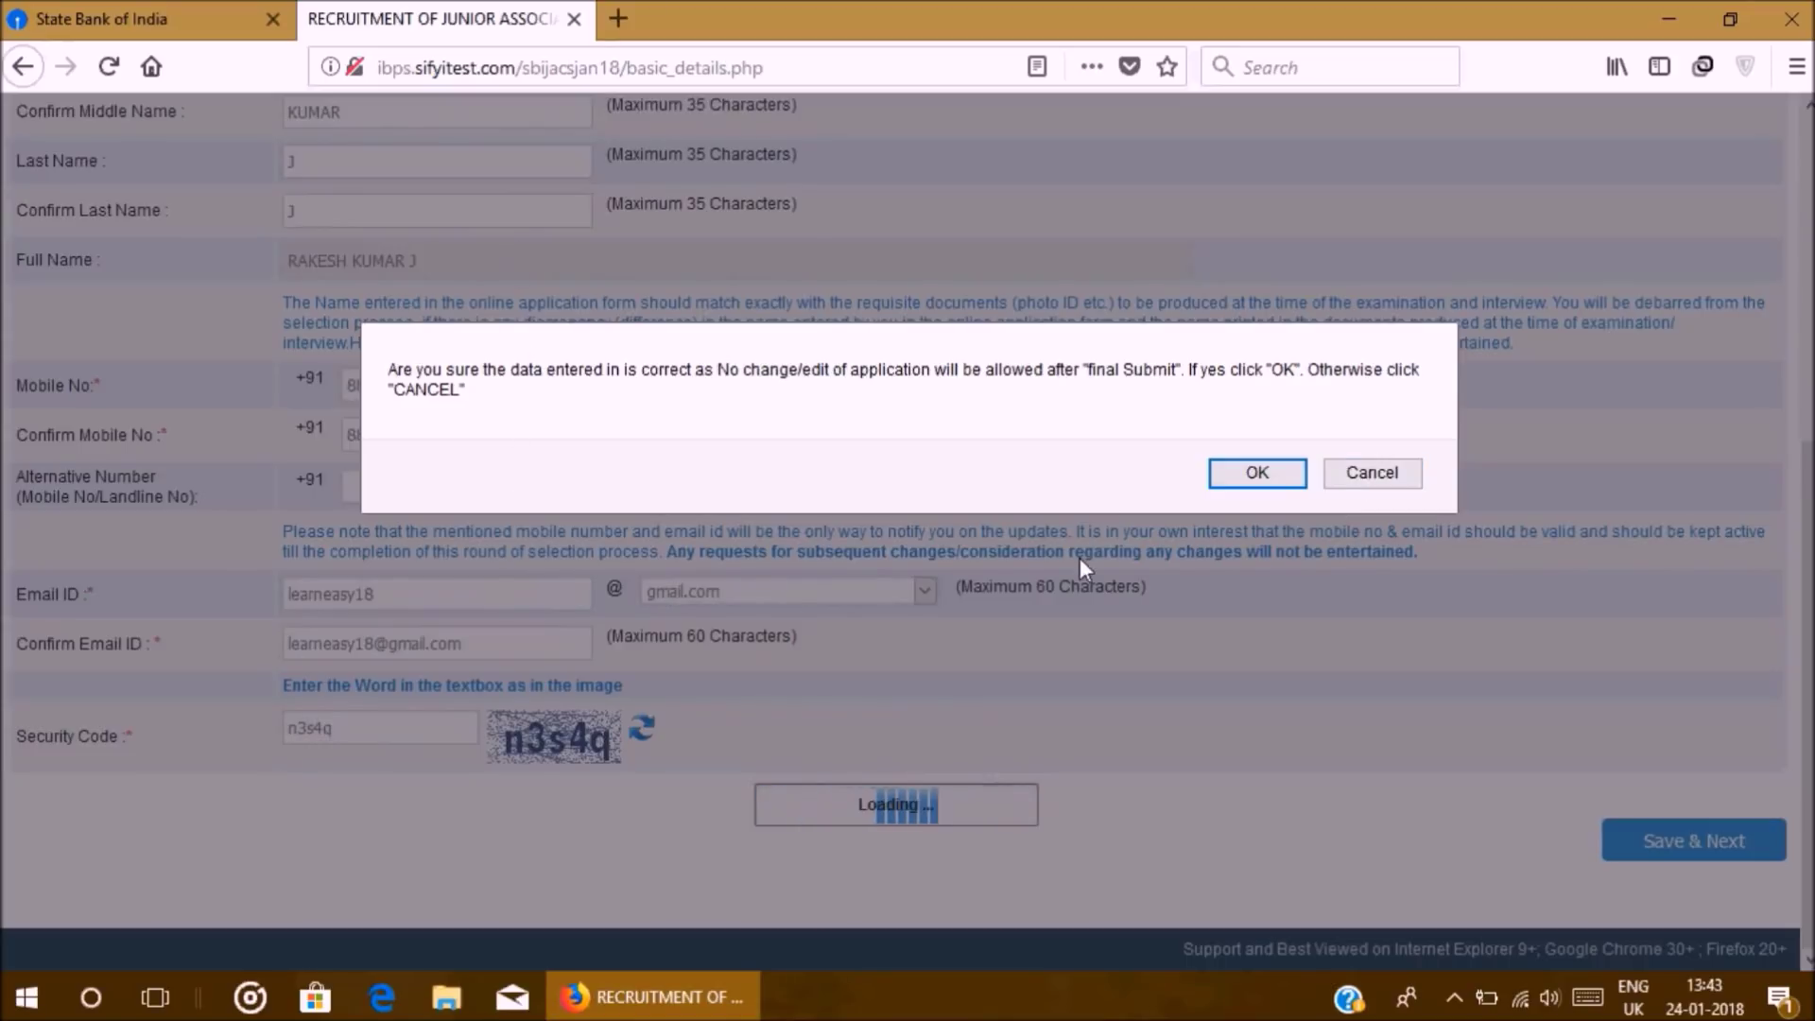
pyautogui.click(1233, 473)
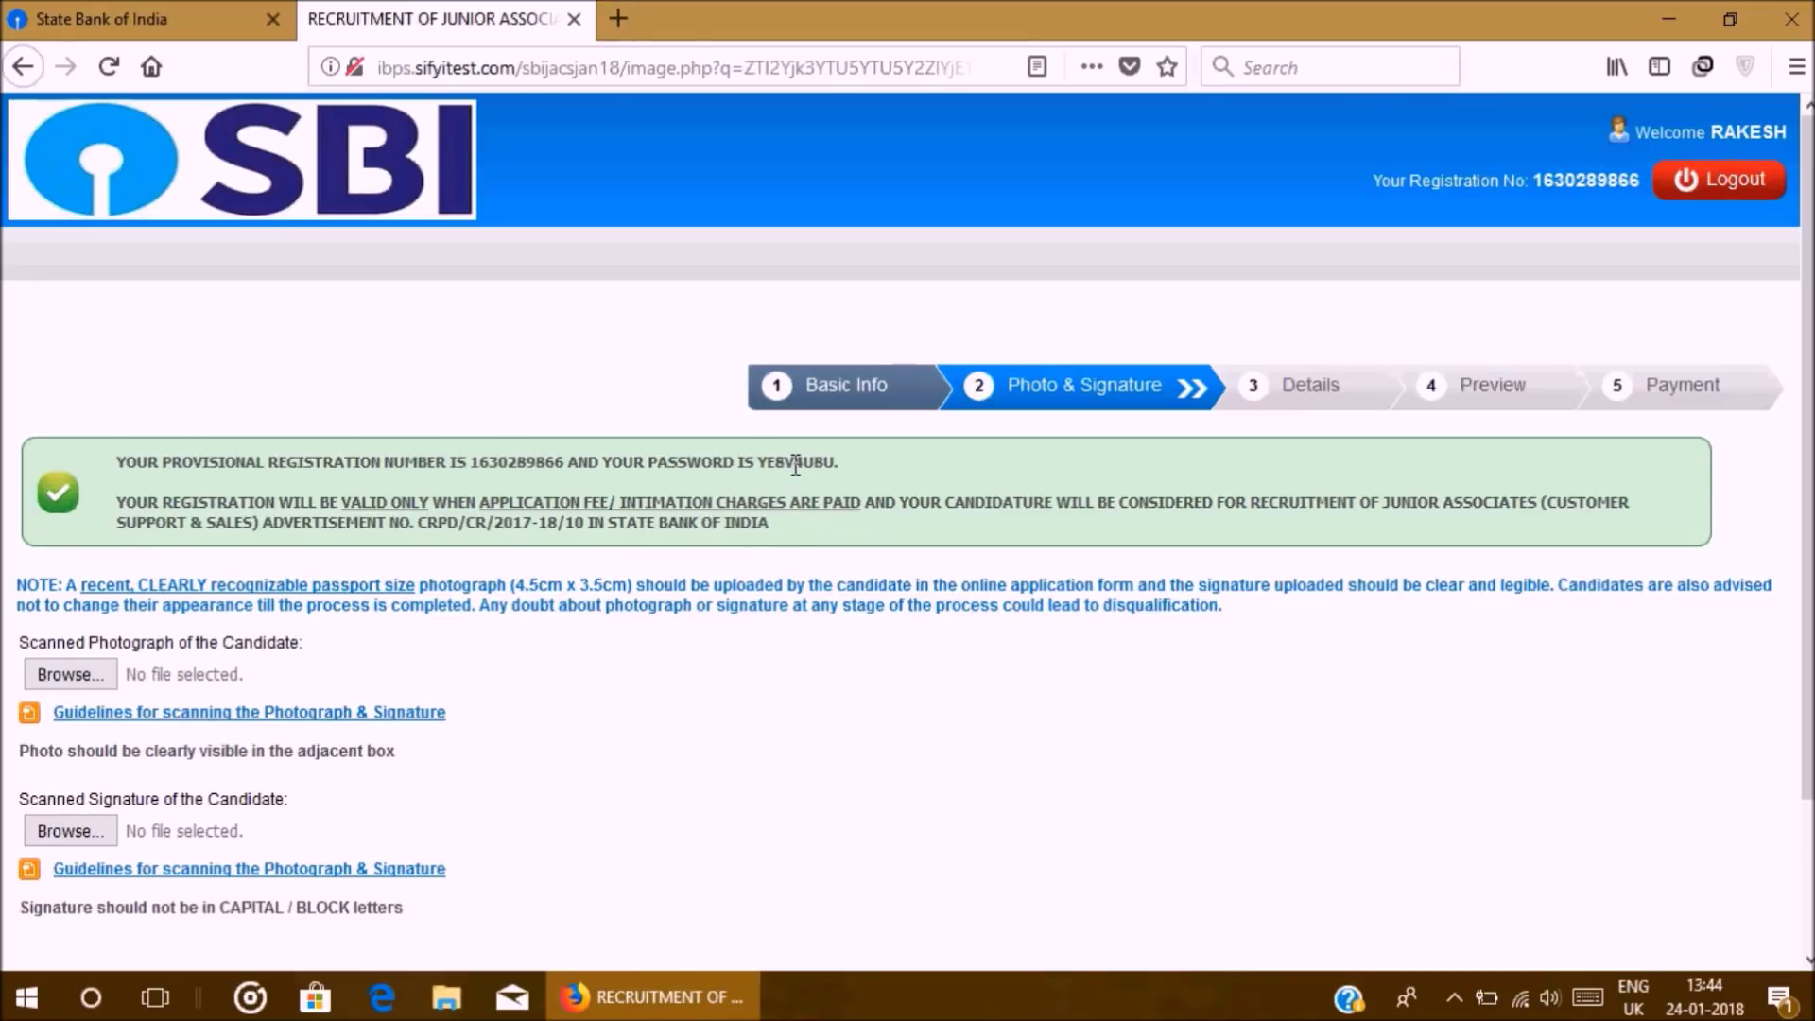
pyautogui.scroll(-3, 691, 523)
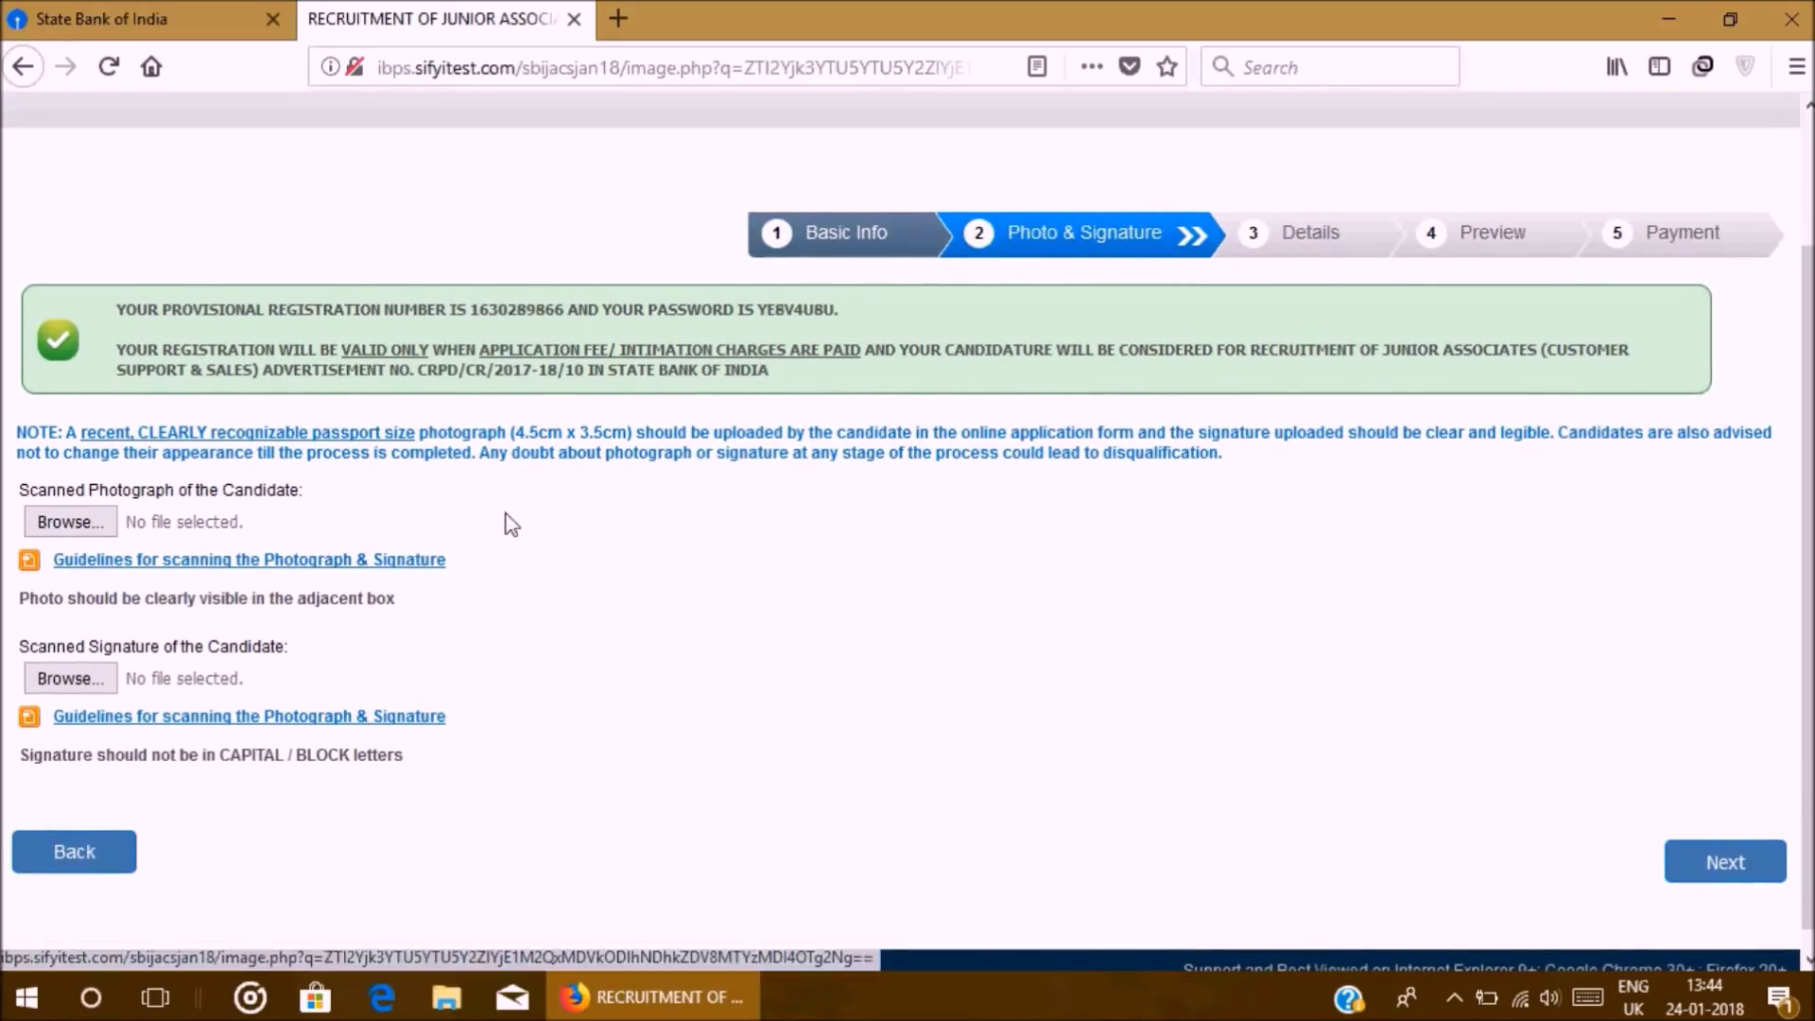
pyautogui.click(192, 567)
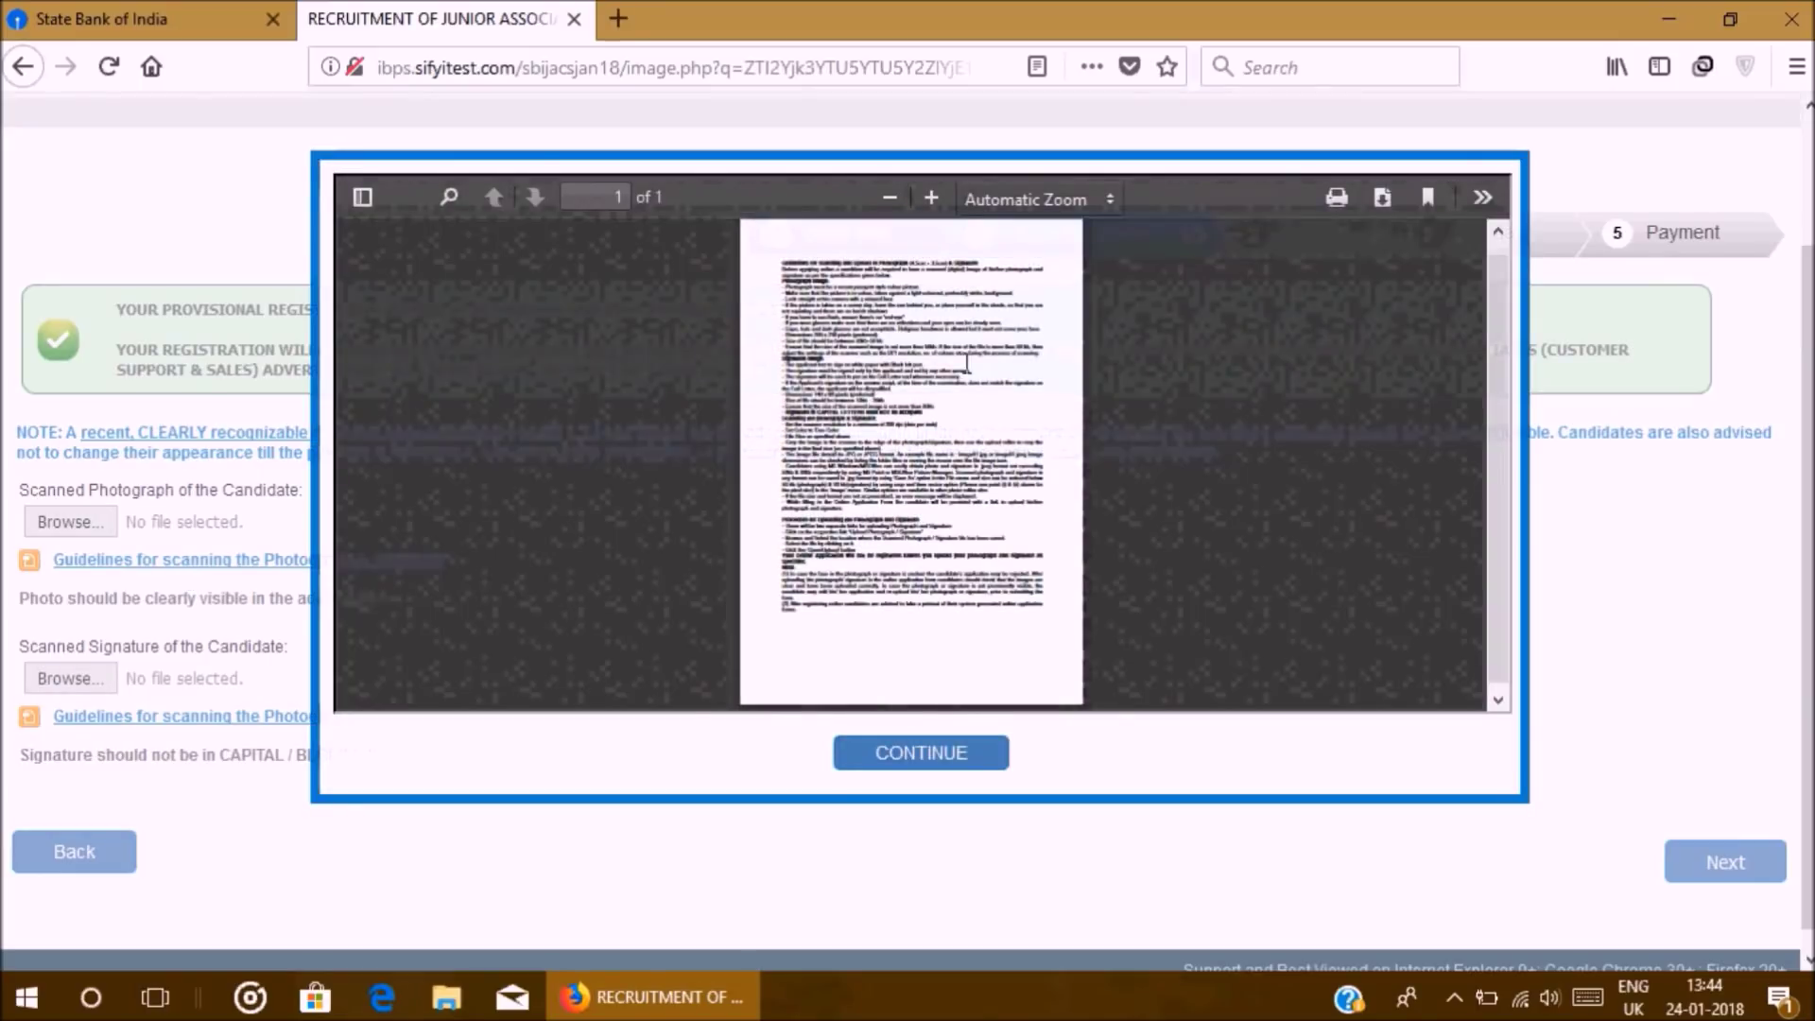
pyautogui.click(931, 197)
pyautogui.click(931, 198)
pyautogui.click(931, 198)
pyautogui.click(931, 198)
pyautogui.click(931, 198)
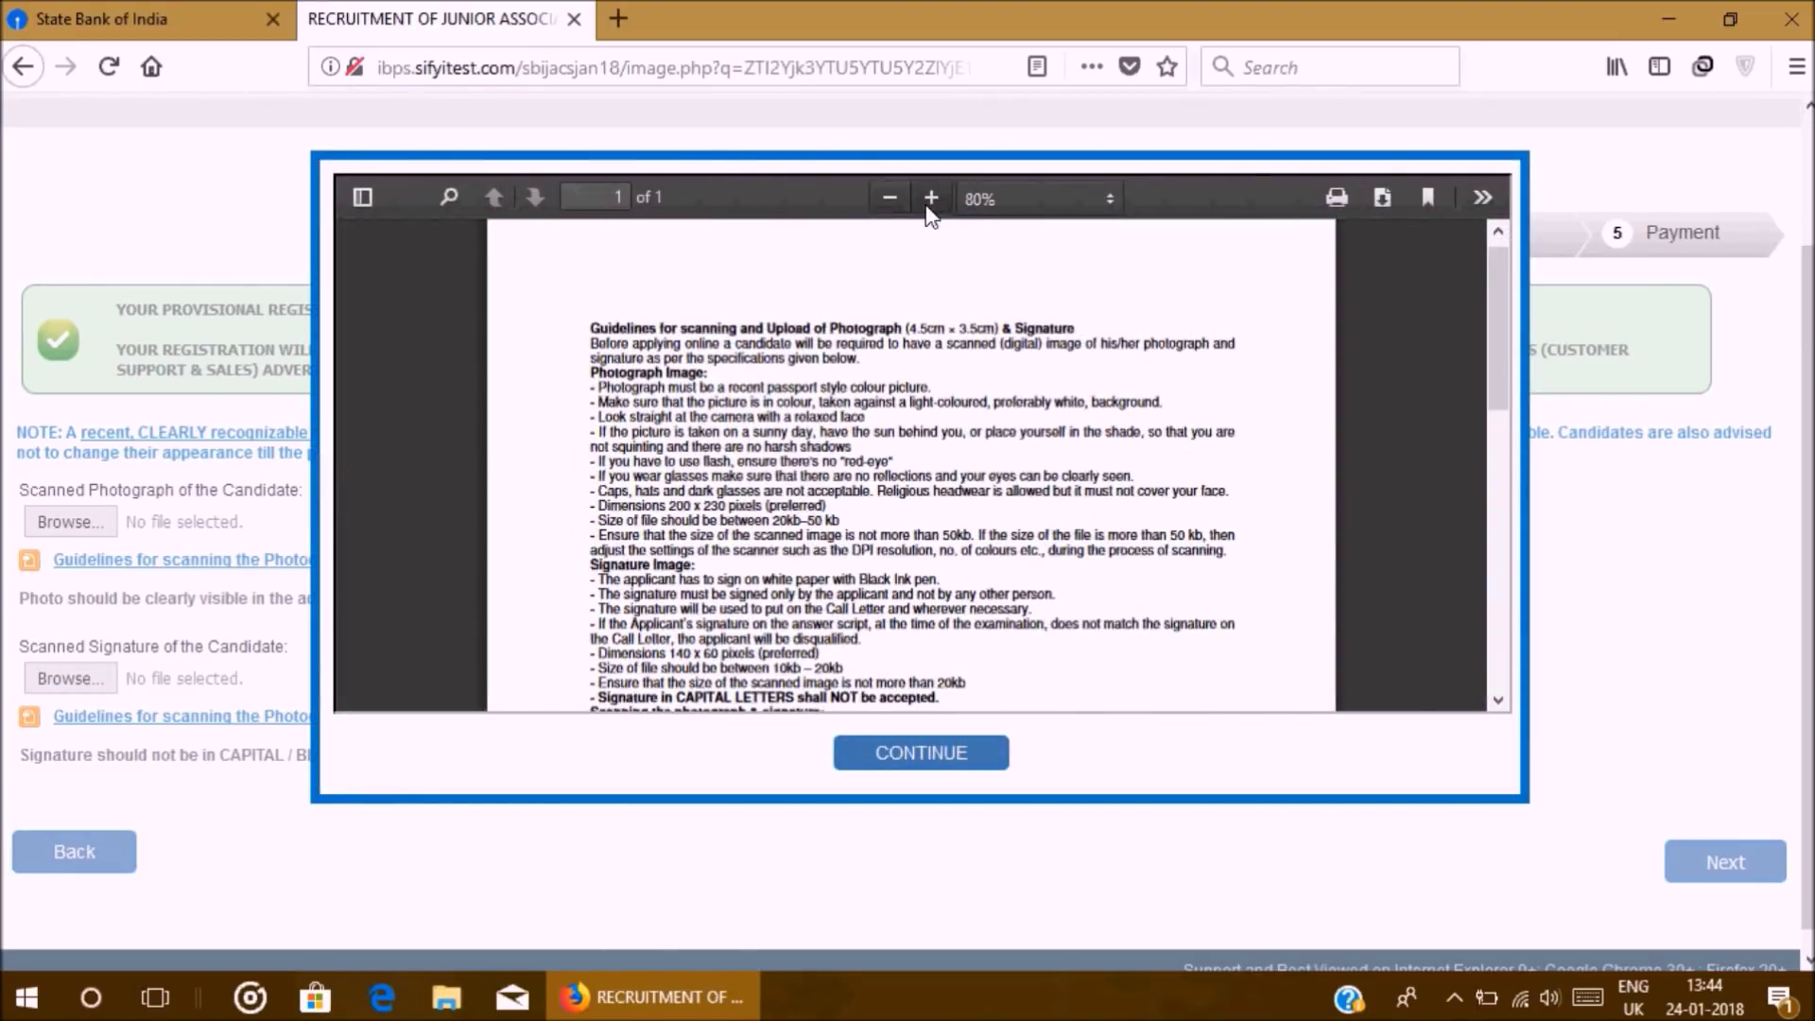
pyautogui.click(932, 198)
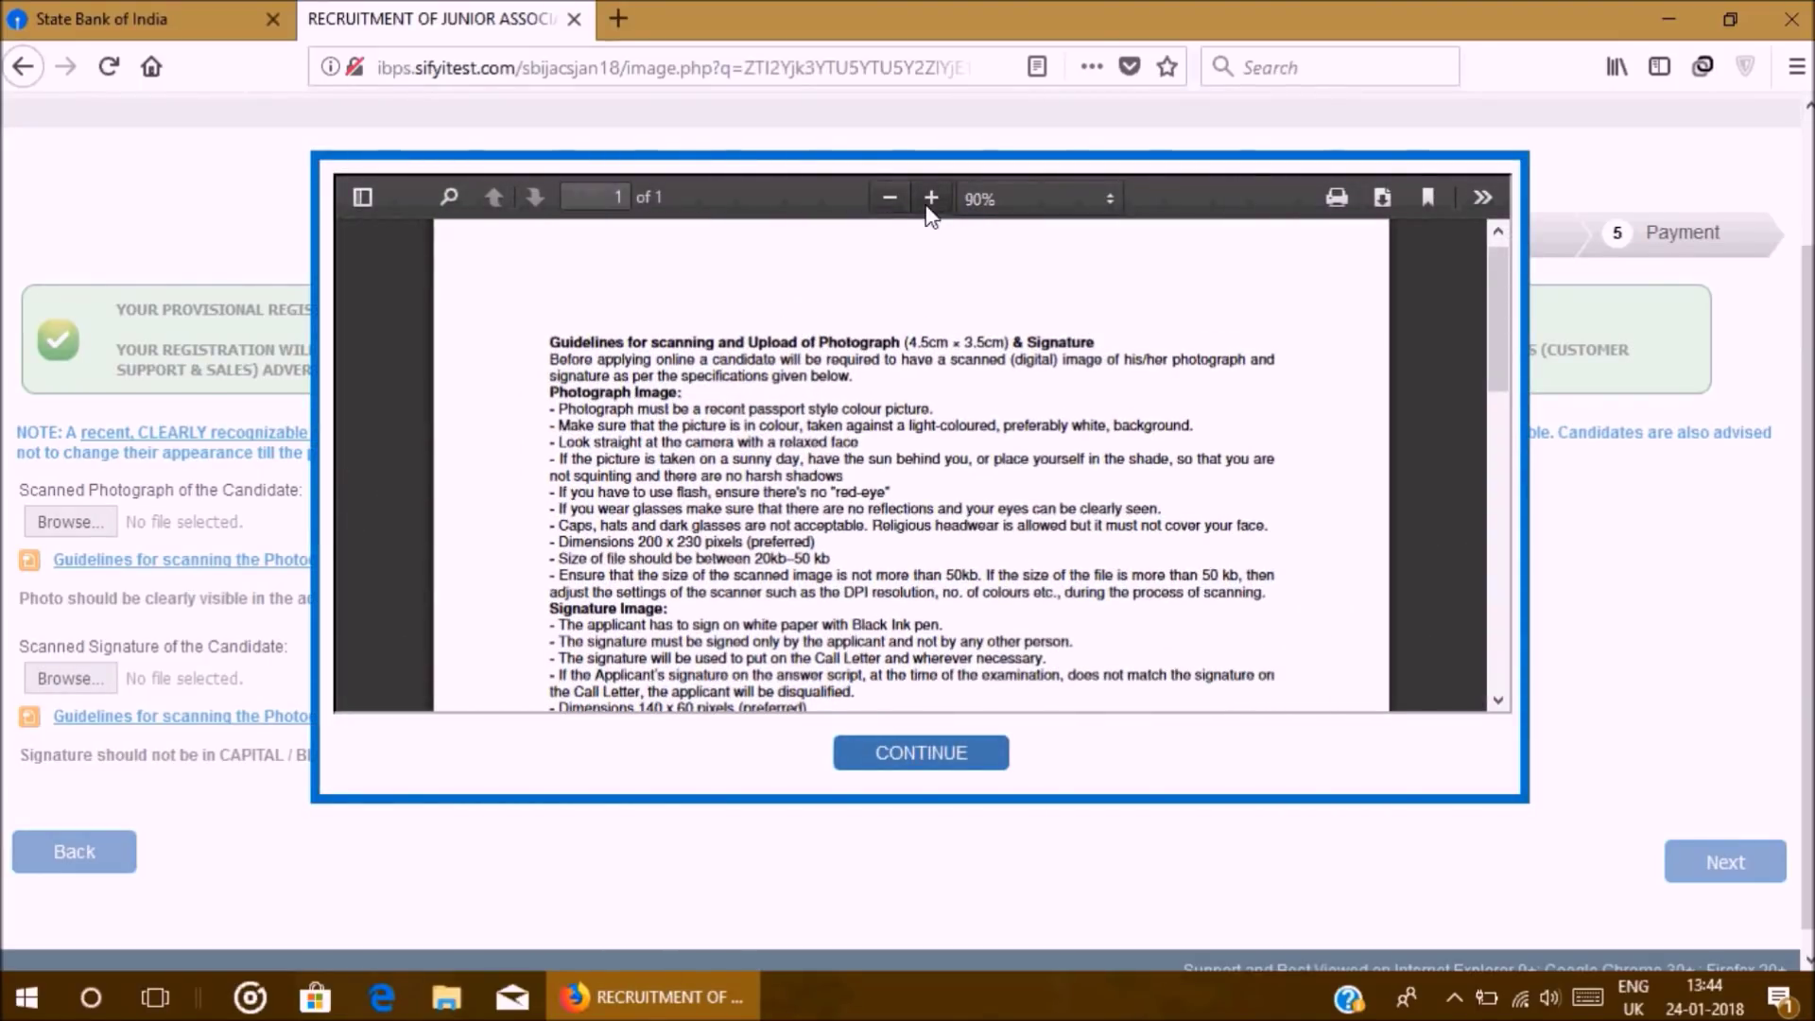
pyautogui.click(931, 200)
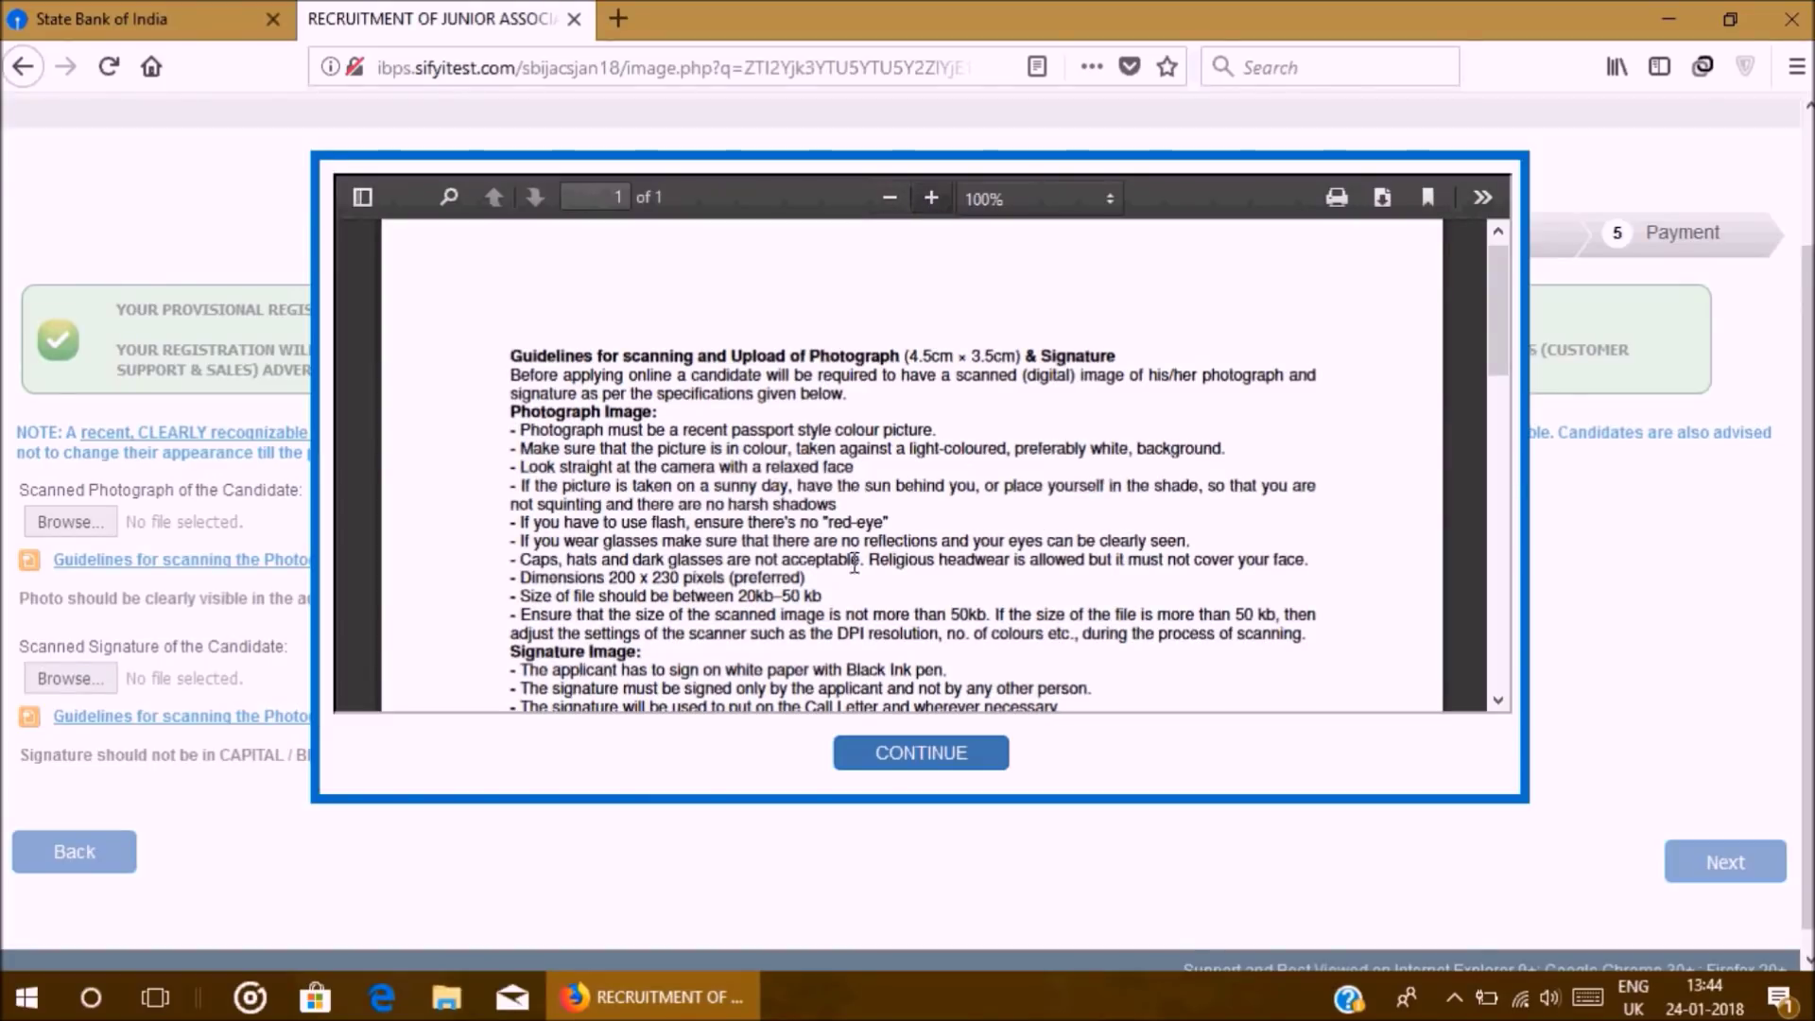
pyautogui.scroll(-3, 832, 558)
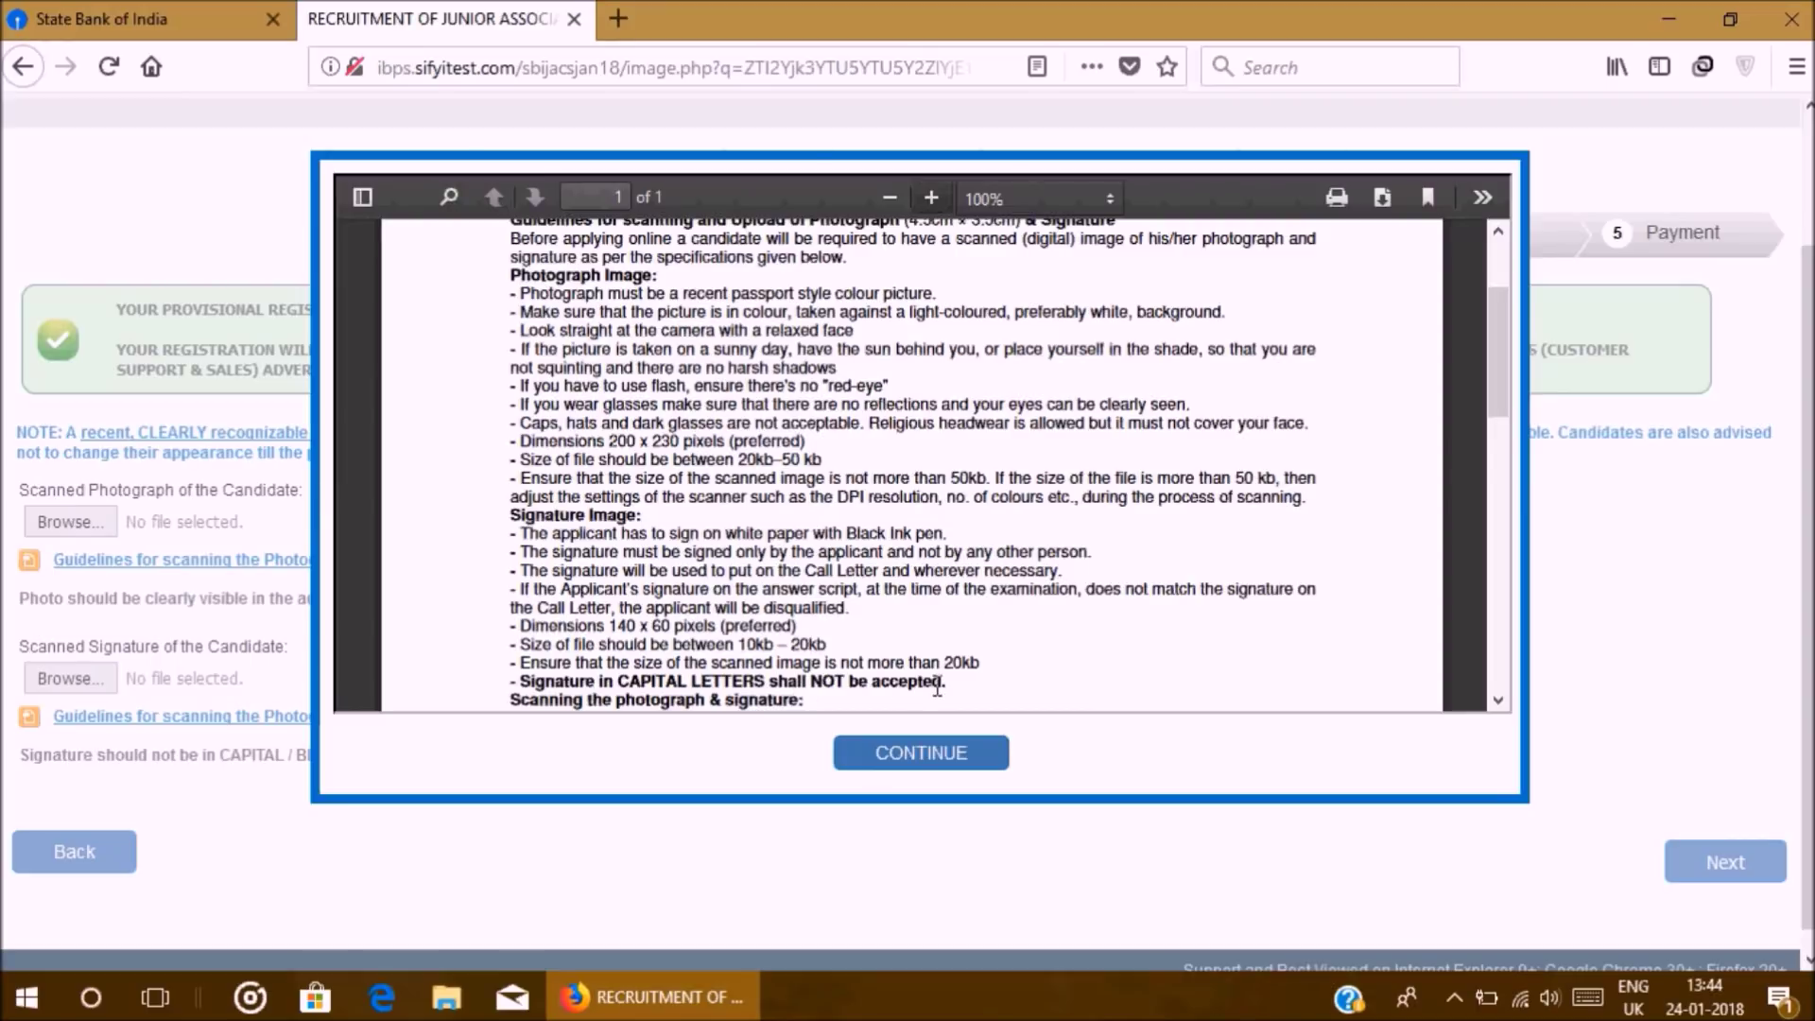
pyautogui.scroll(-3, 811, 691)
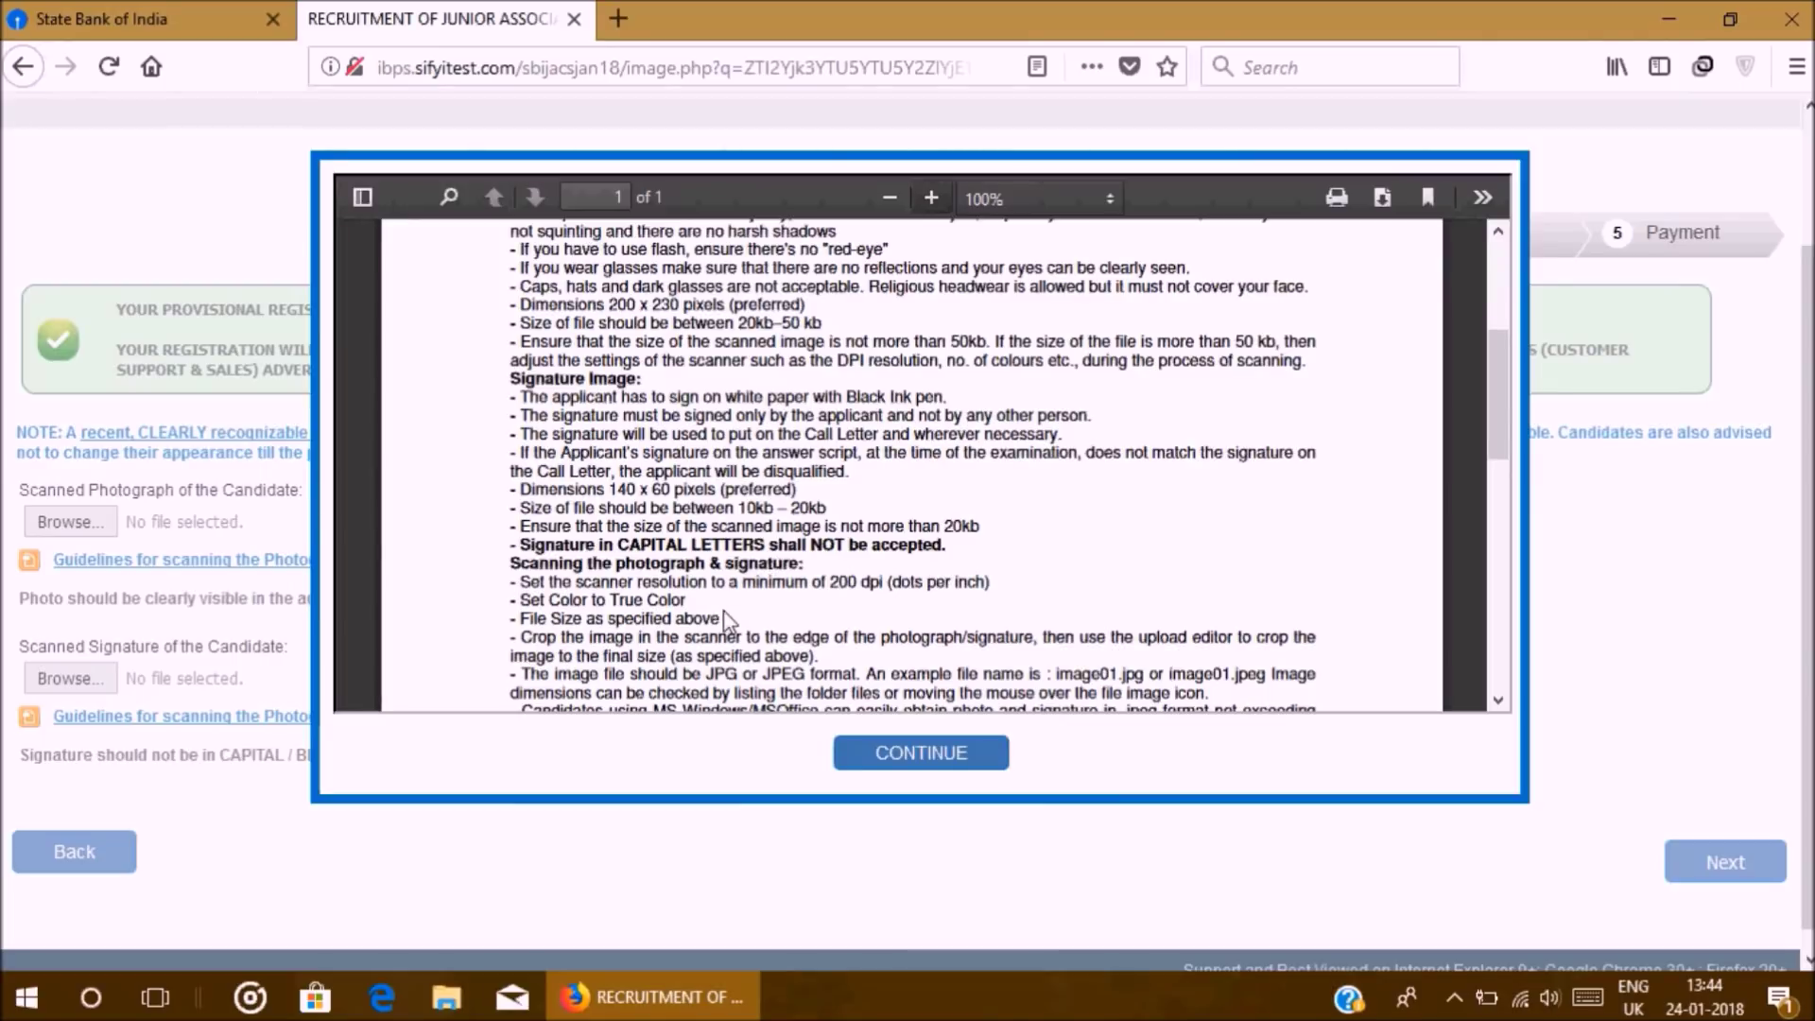
pyautogui.scroll(3, 733, 636)
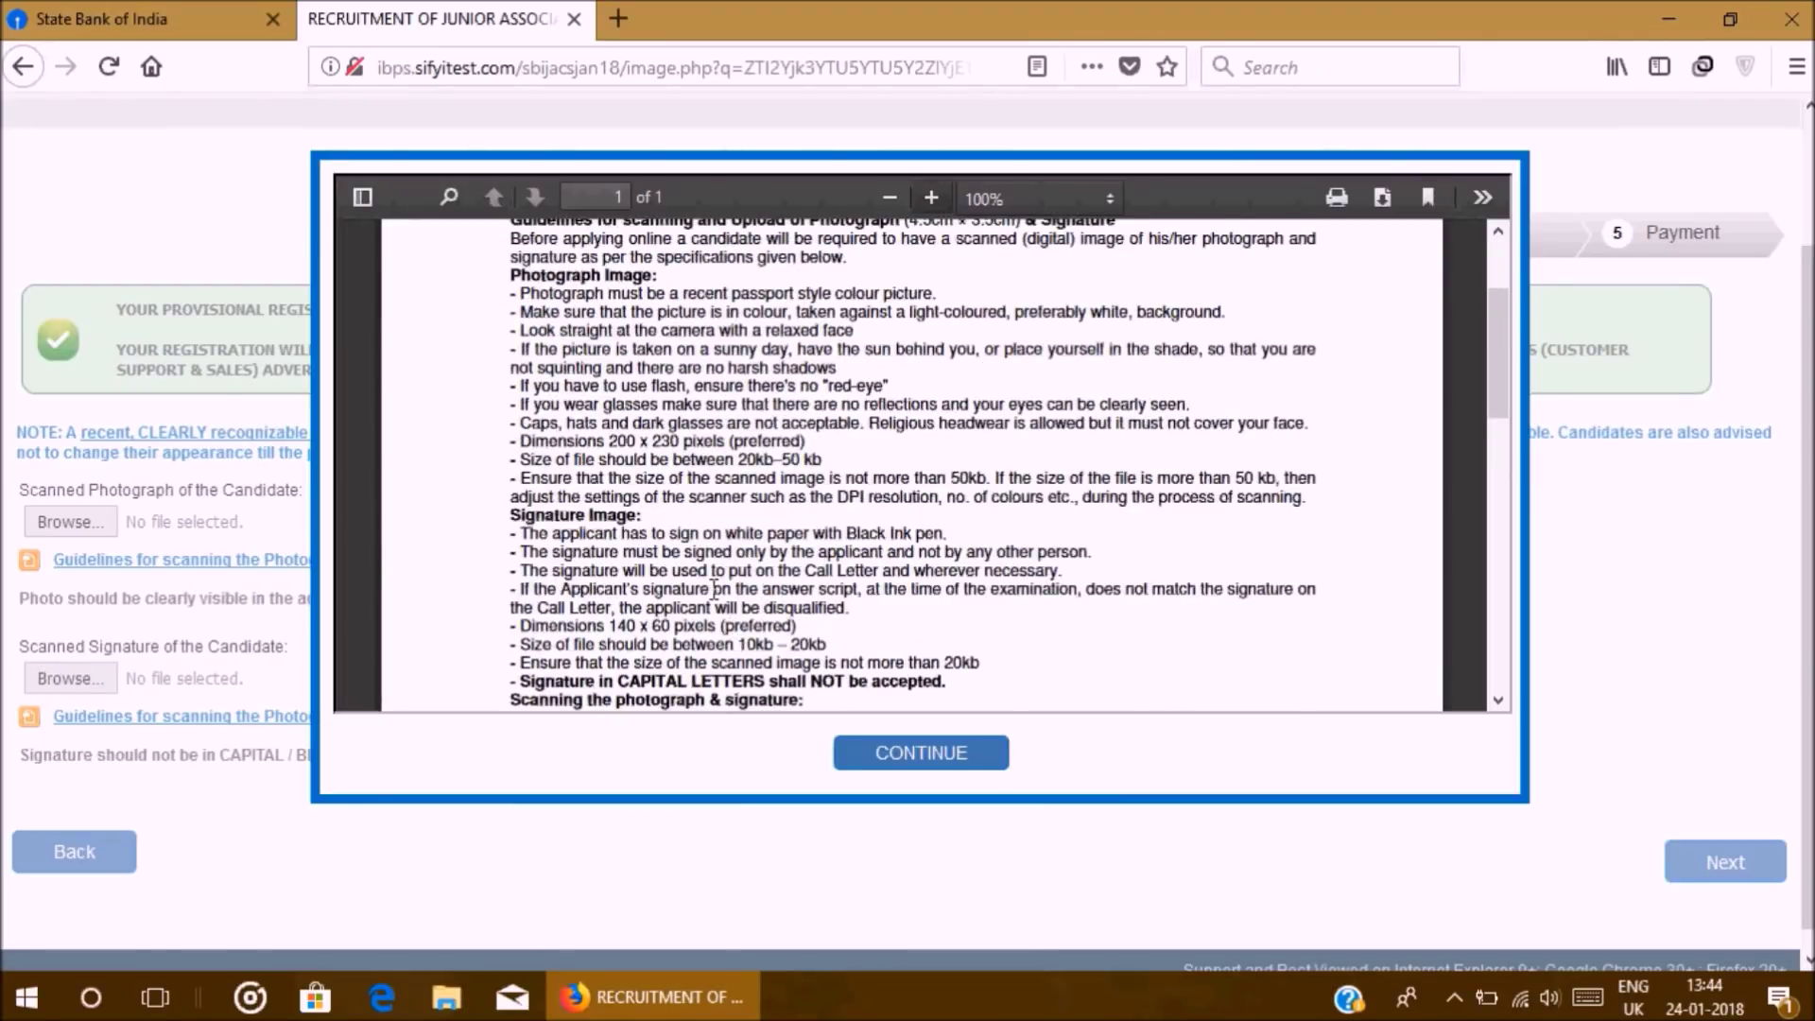
pyautogui.scroll(3, 702, 469)
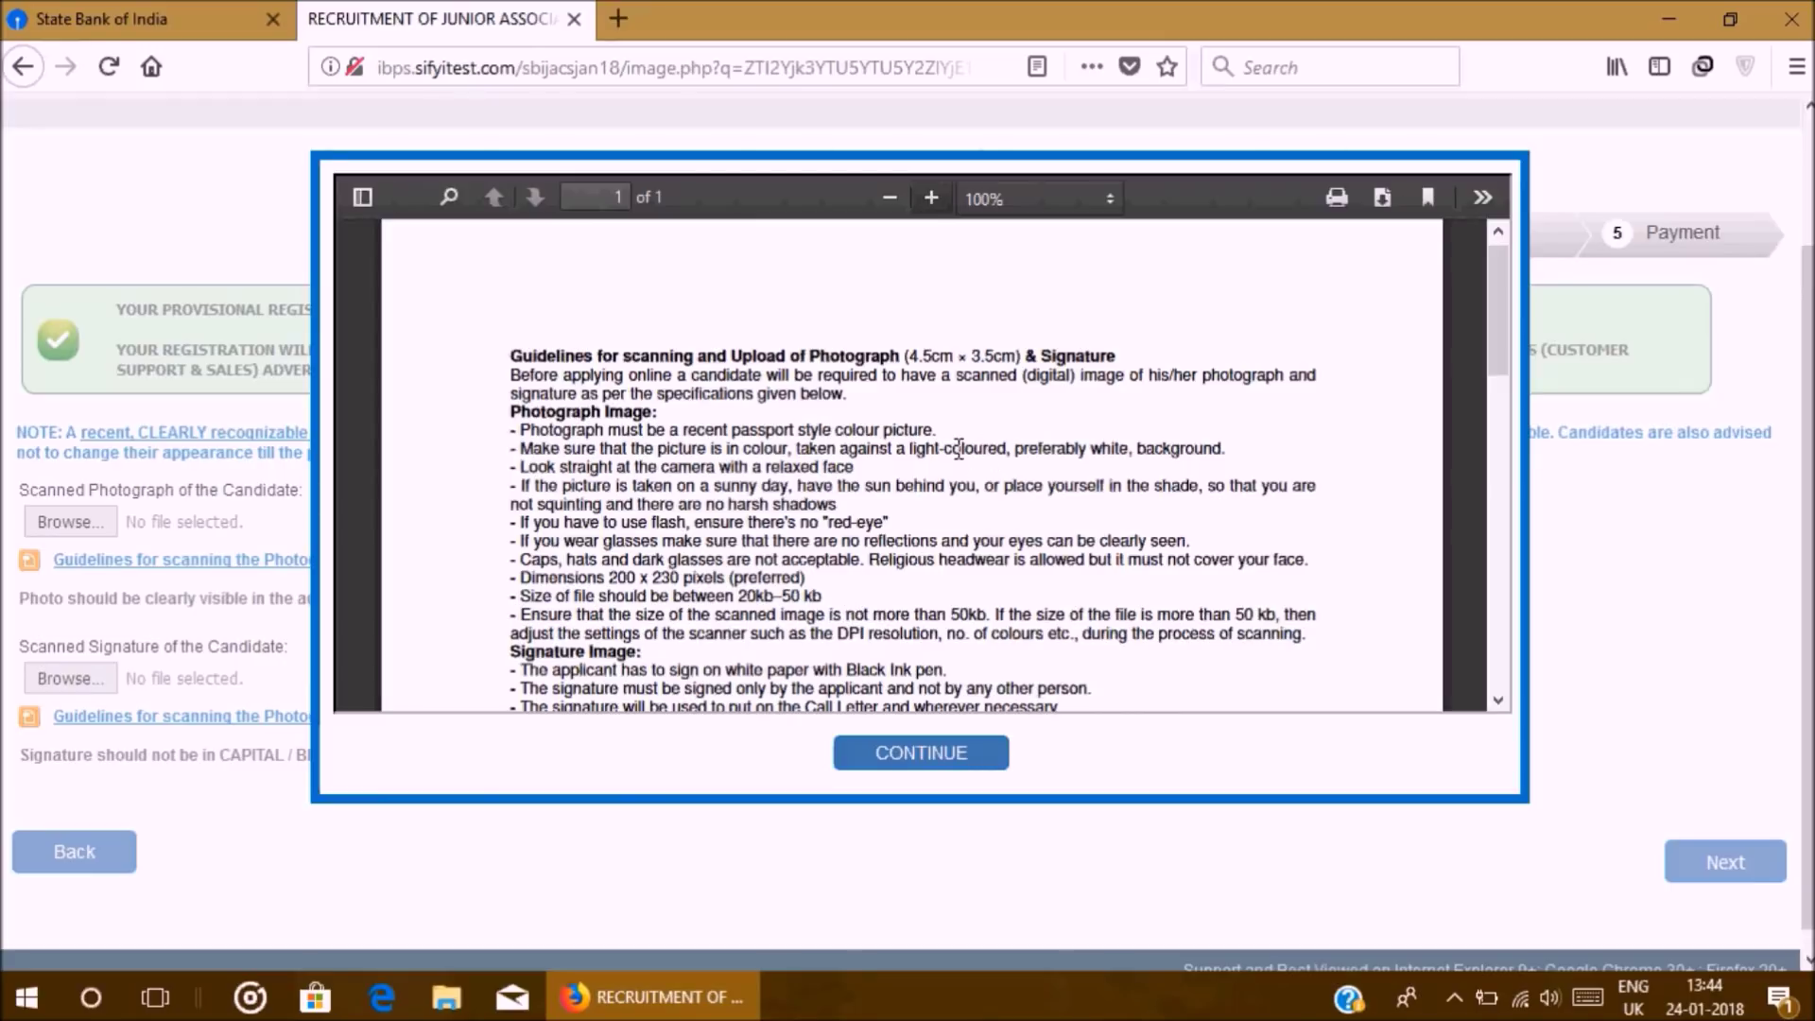
pyautogui.scroll(-5, 936, 515)
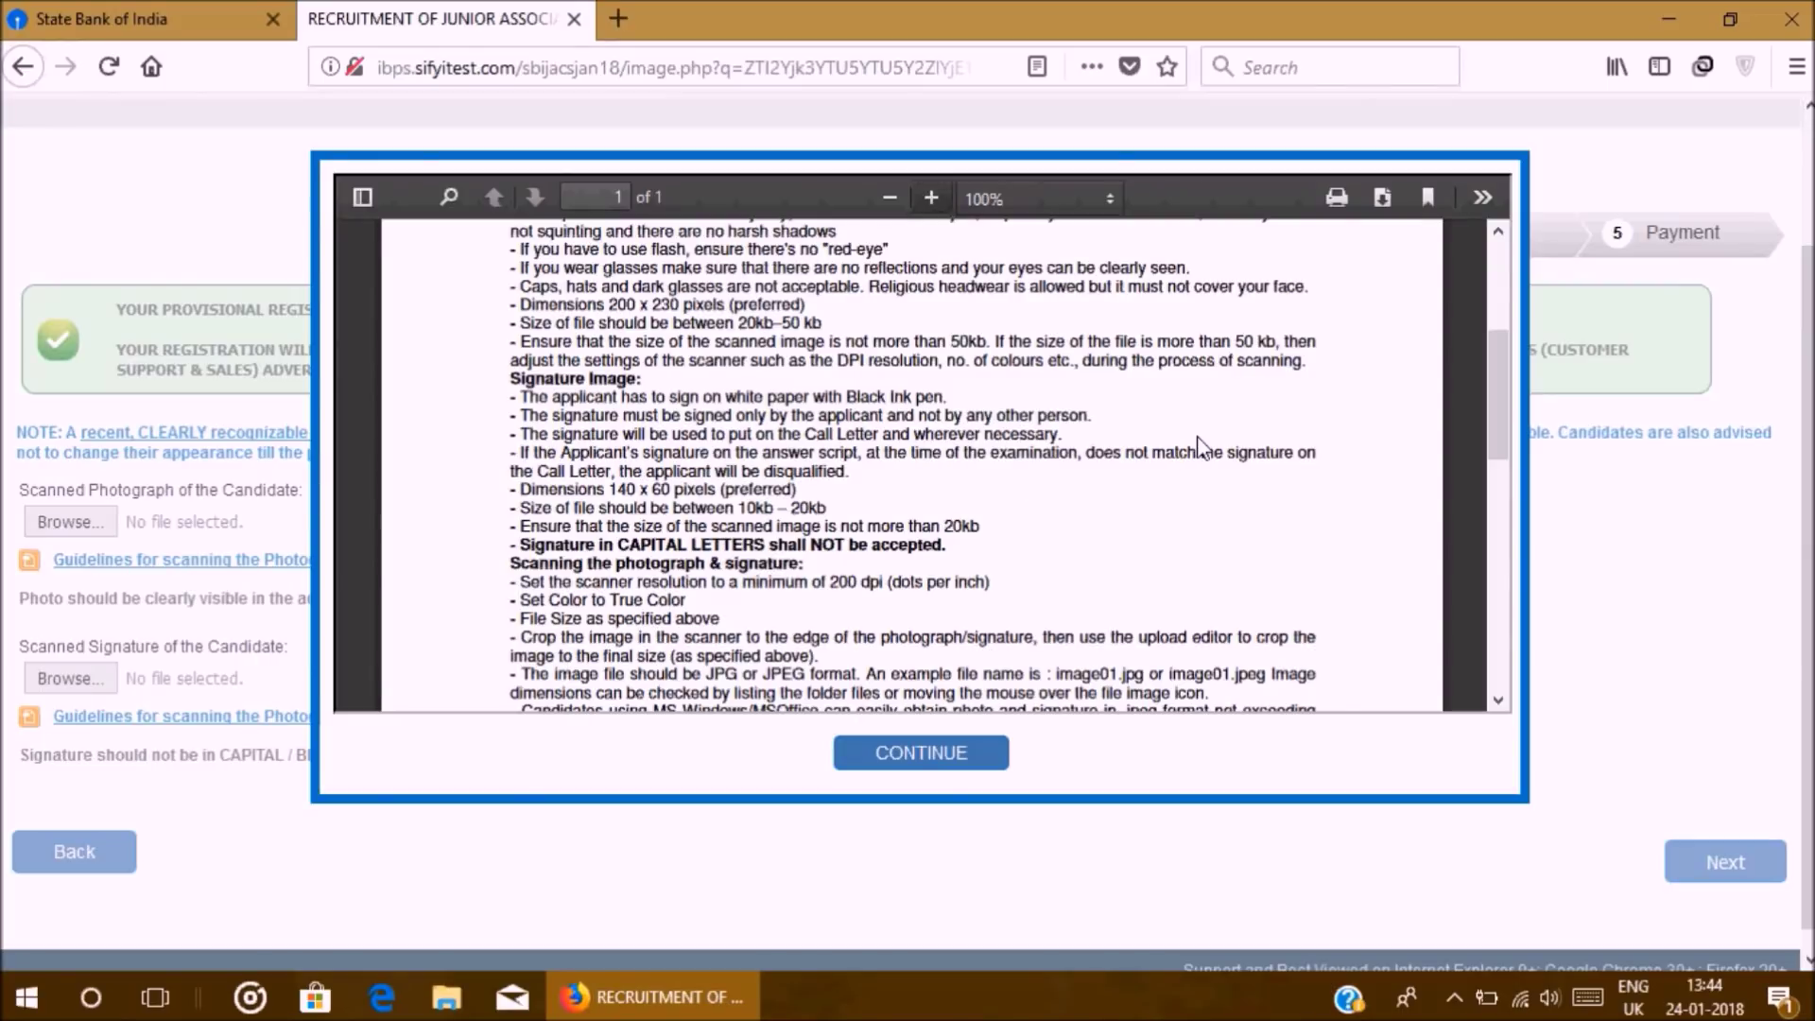
pyautogui.click(959, 753)
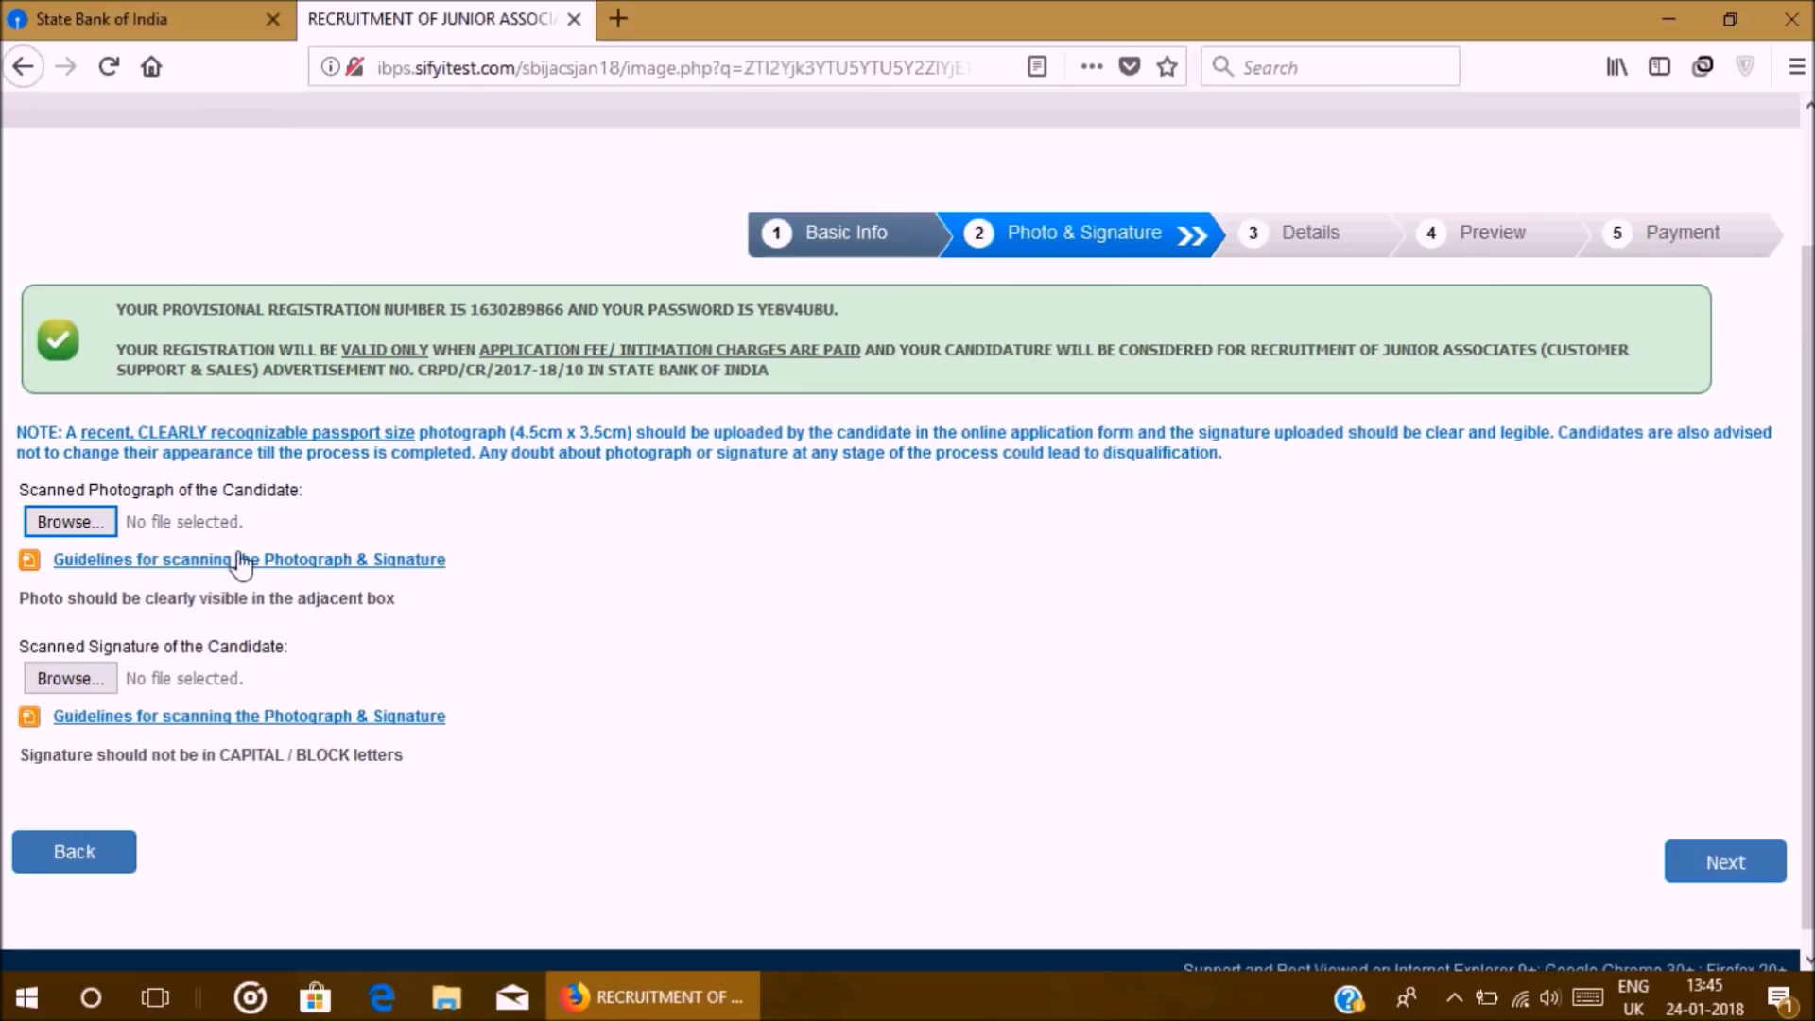
# Step: Upload B copy1.jpg as the candidate photo
pyautogui.click(98, 525)
pyautogui.scroll(-3, 426, 378)
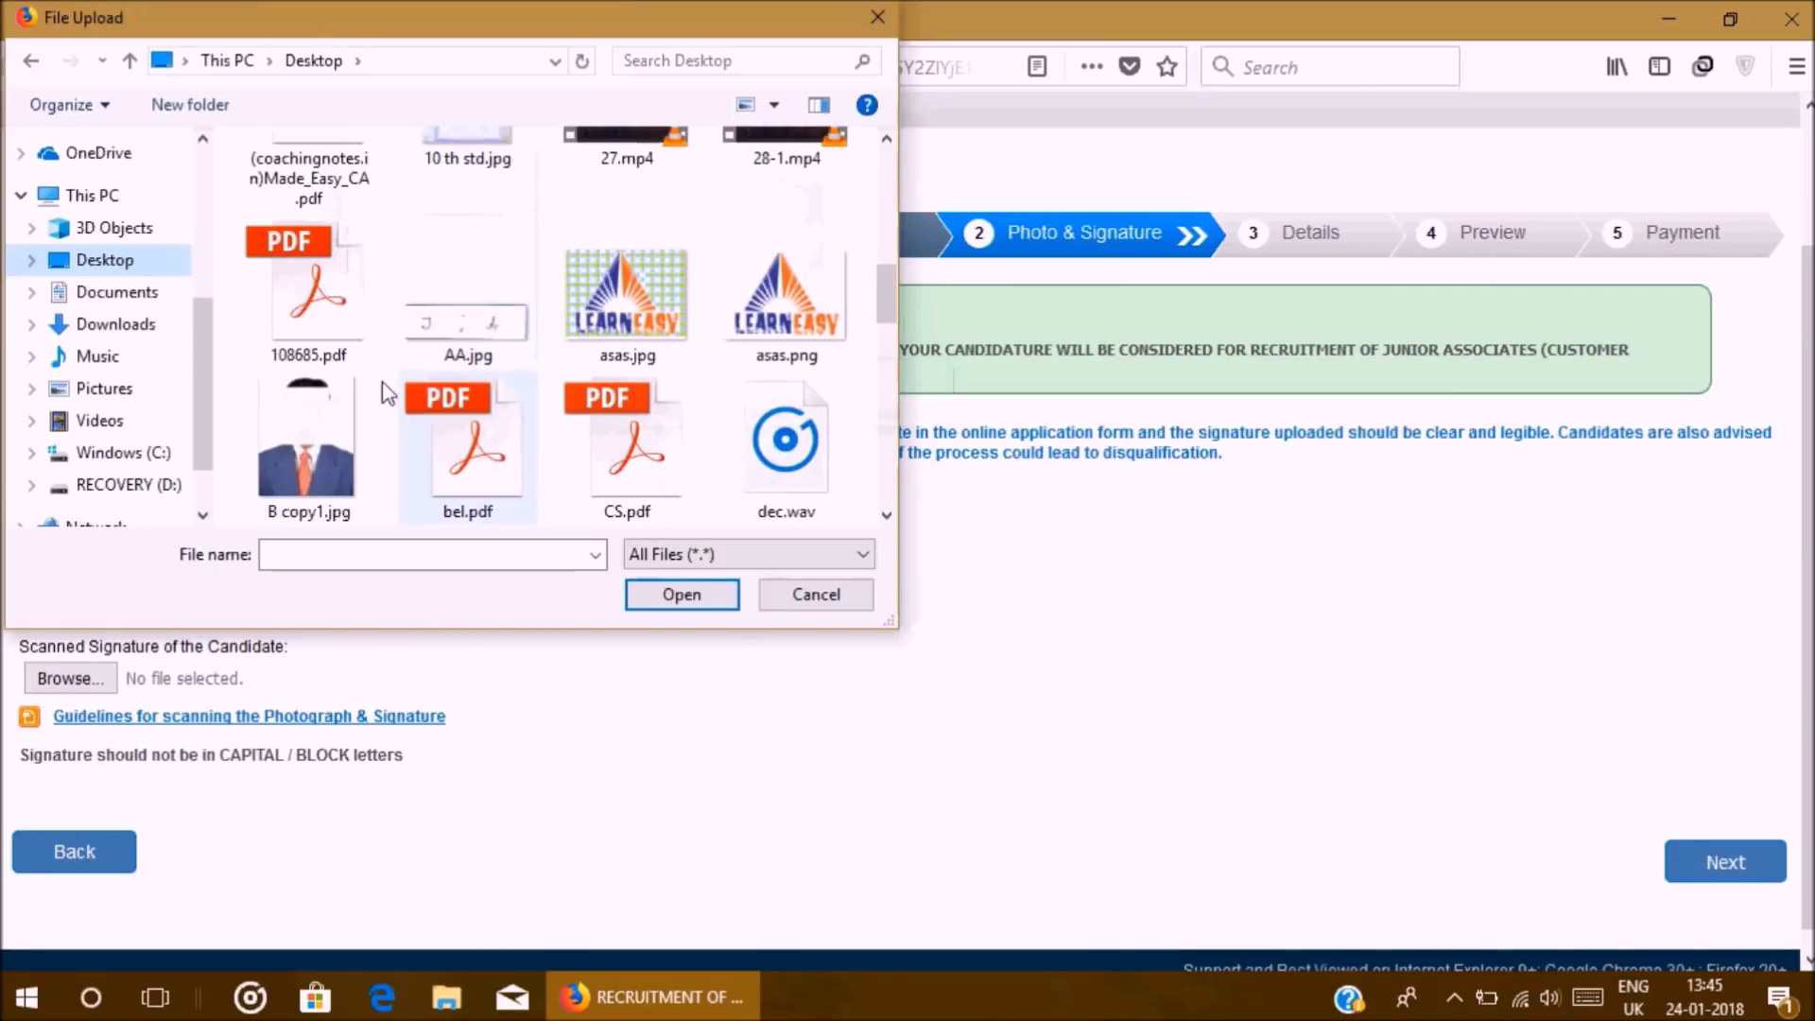
pyautogui.click(350, 417)
pyautogui.click(632, 601)
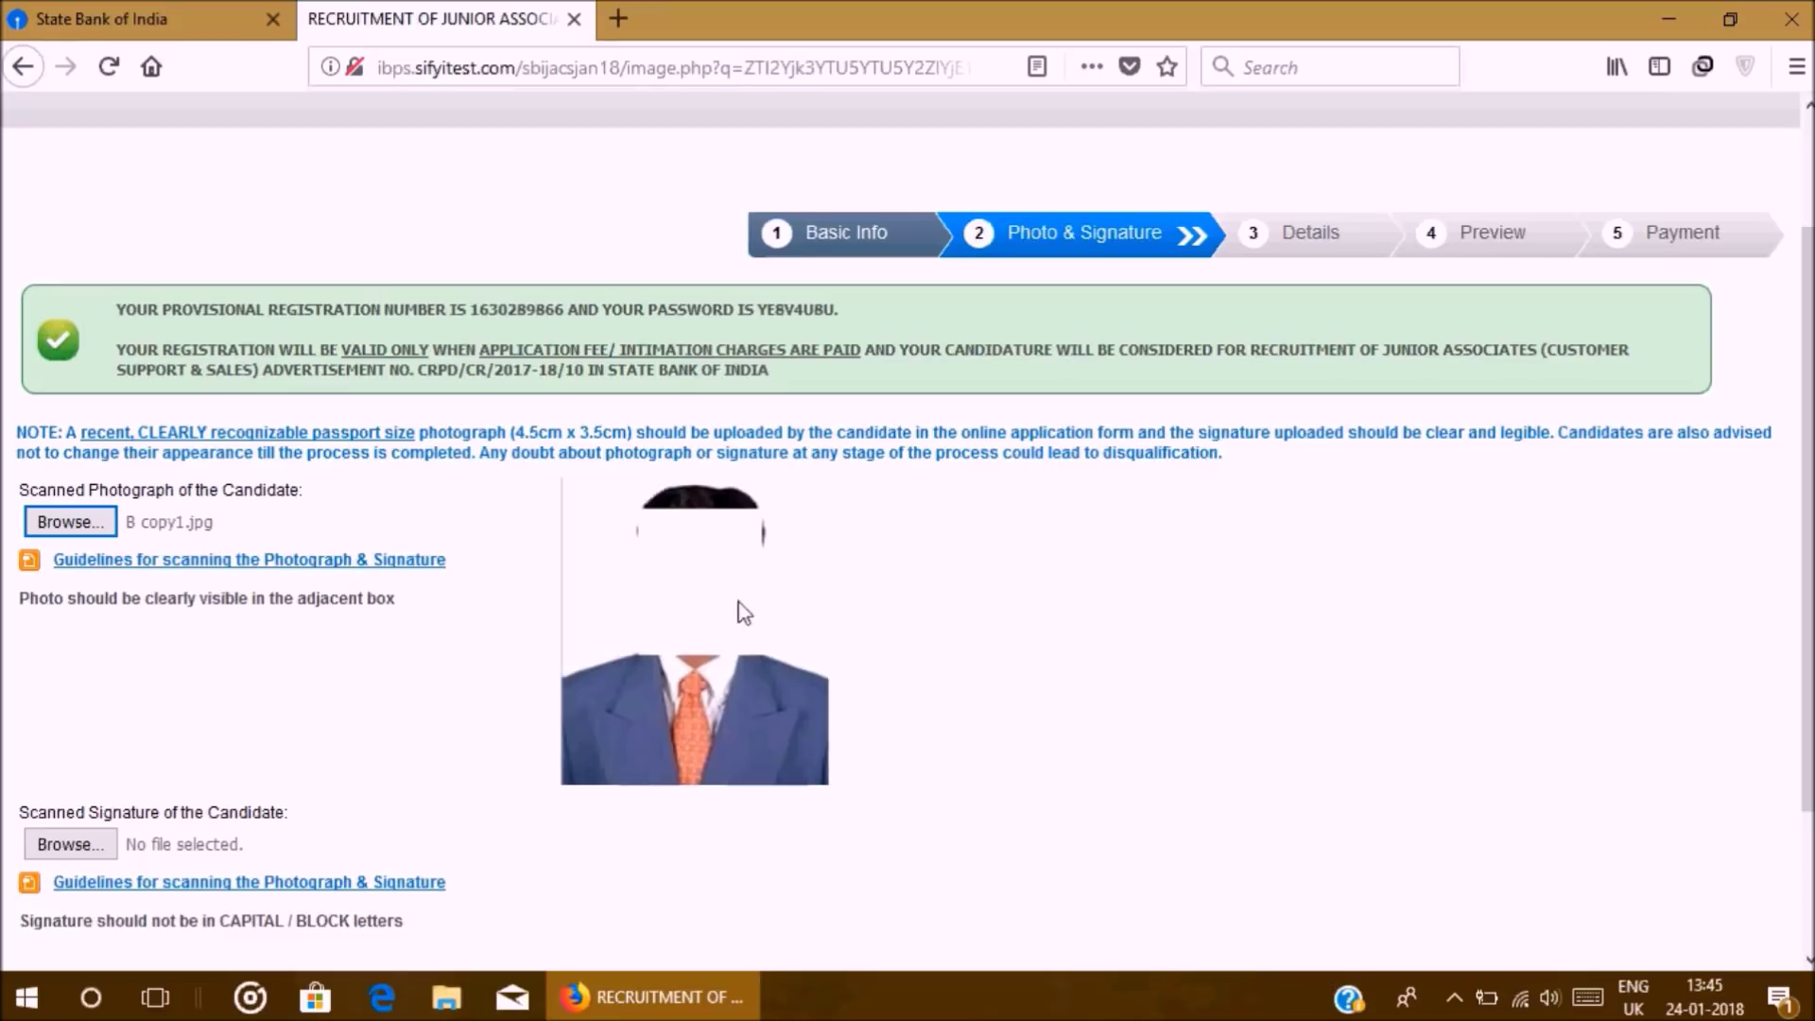
# Step: Upload AA.jpg as the signature and proceed to the Details step
pyautogui.scroll(-2, 265, 648)
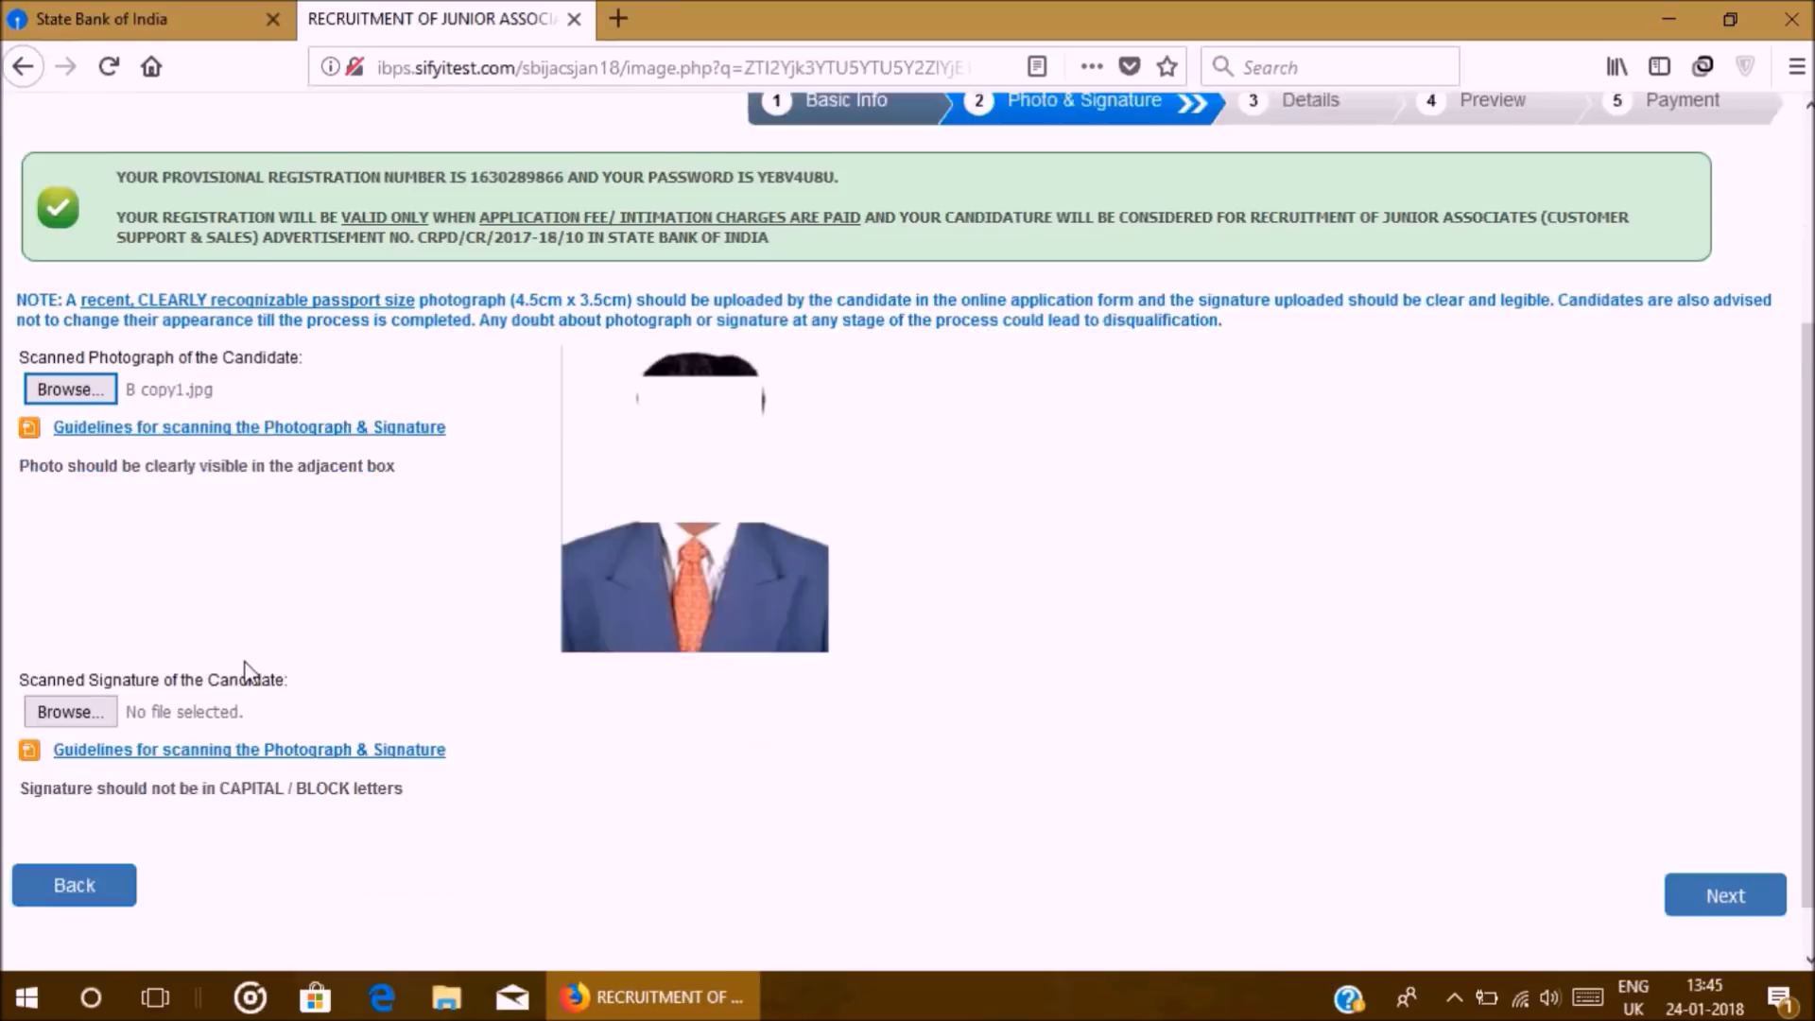
pyautogui.click(67, 657)
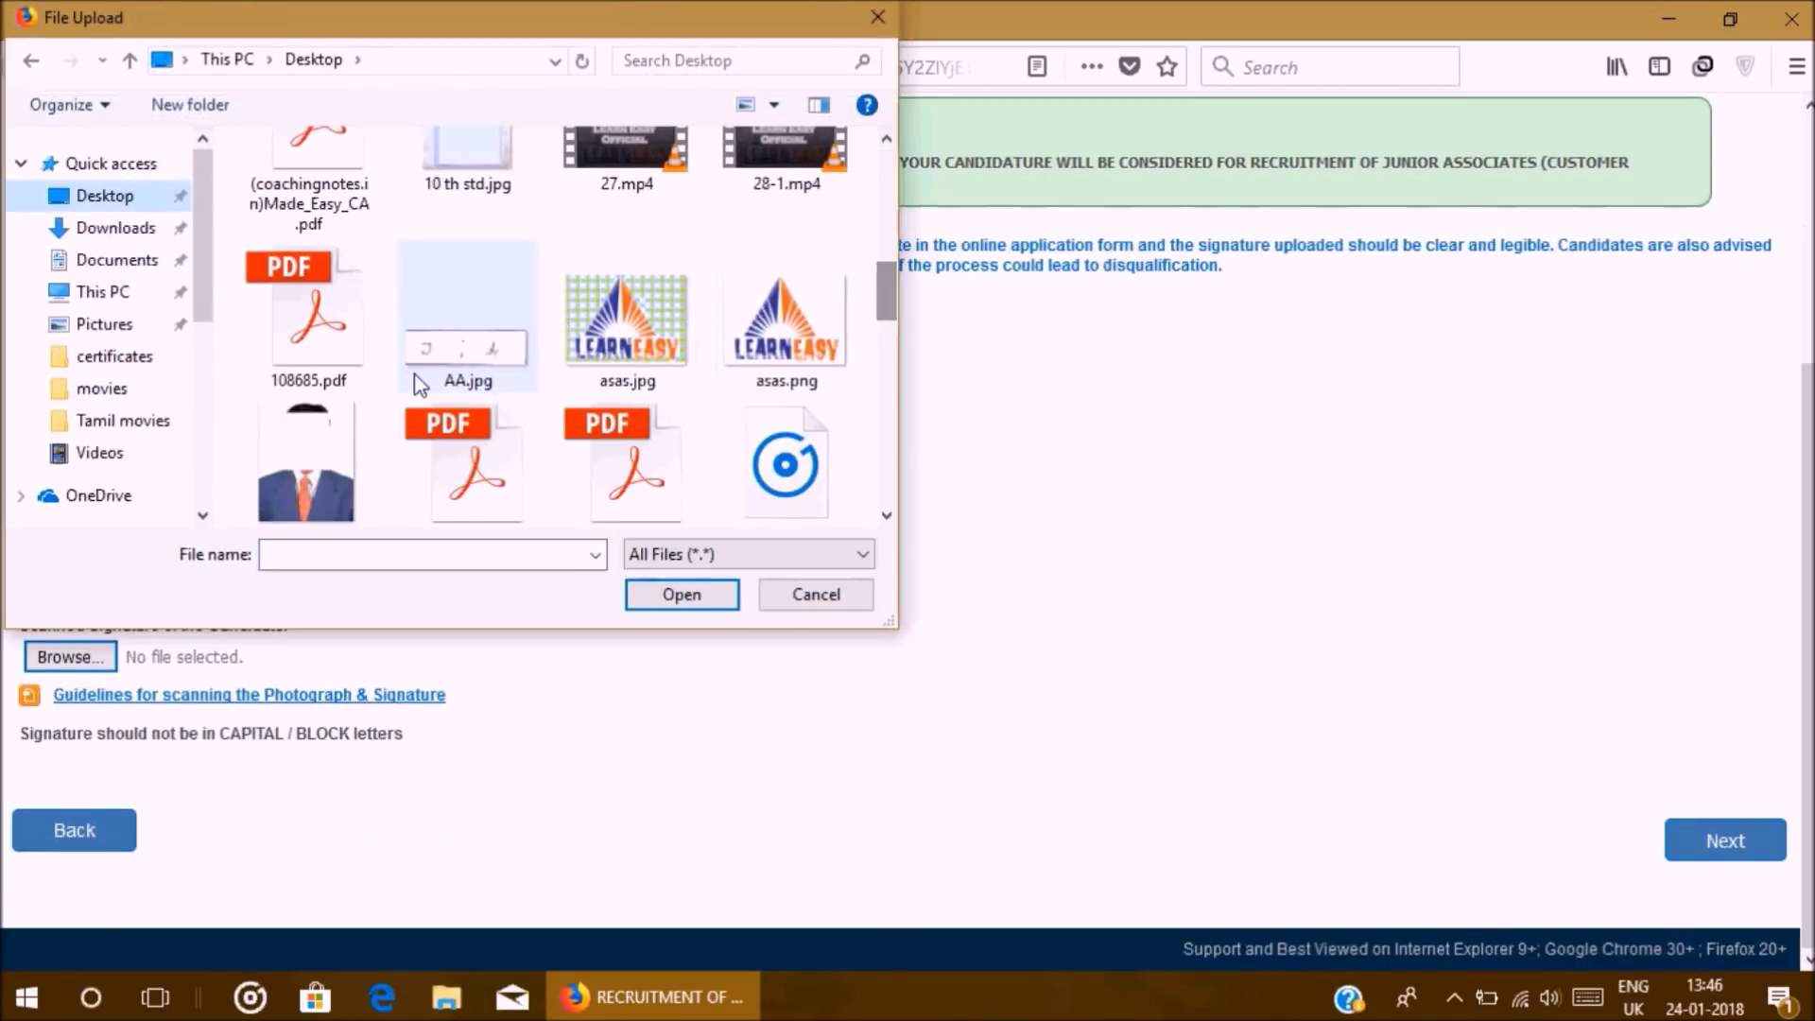
pyautogui.click(421, 378)
pyautogui.click(652, 596)
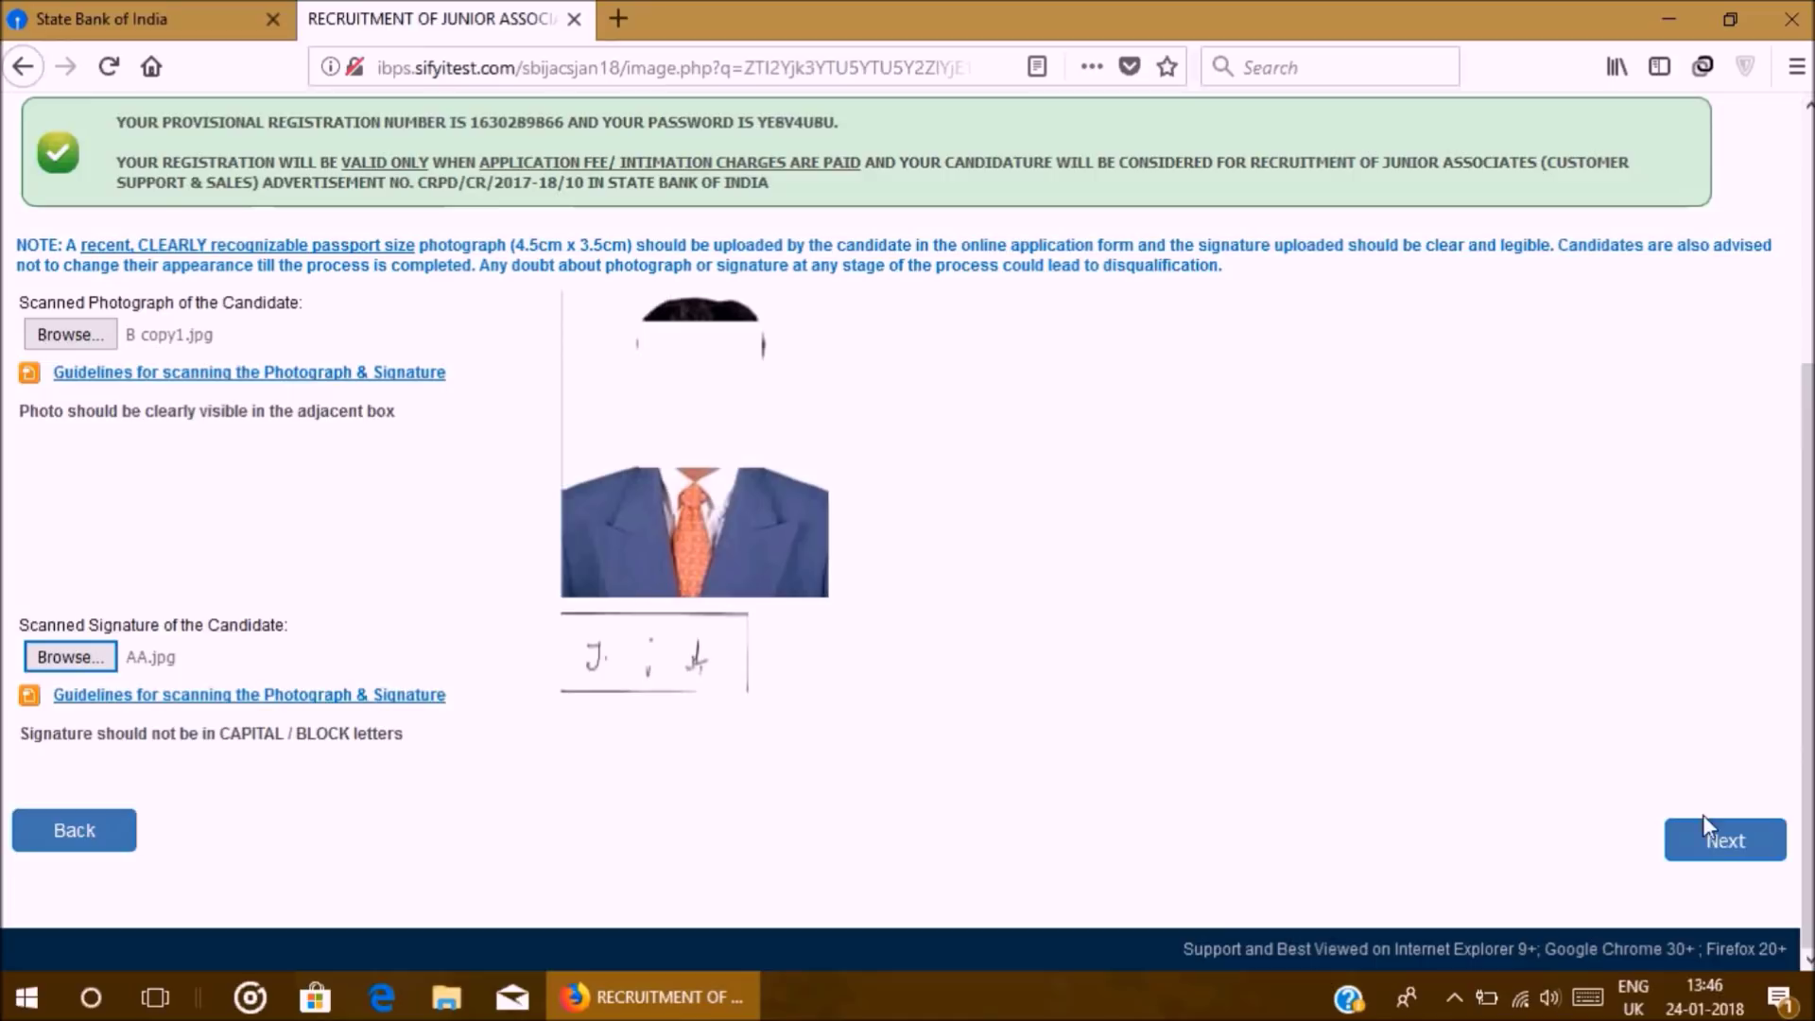
pyautogui.click(1721, 846)
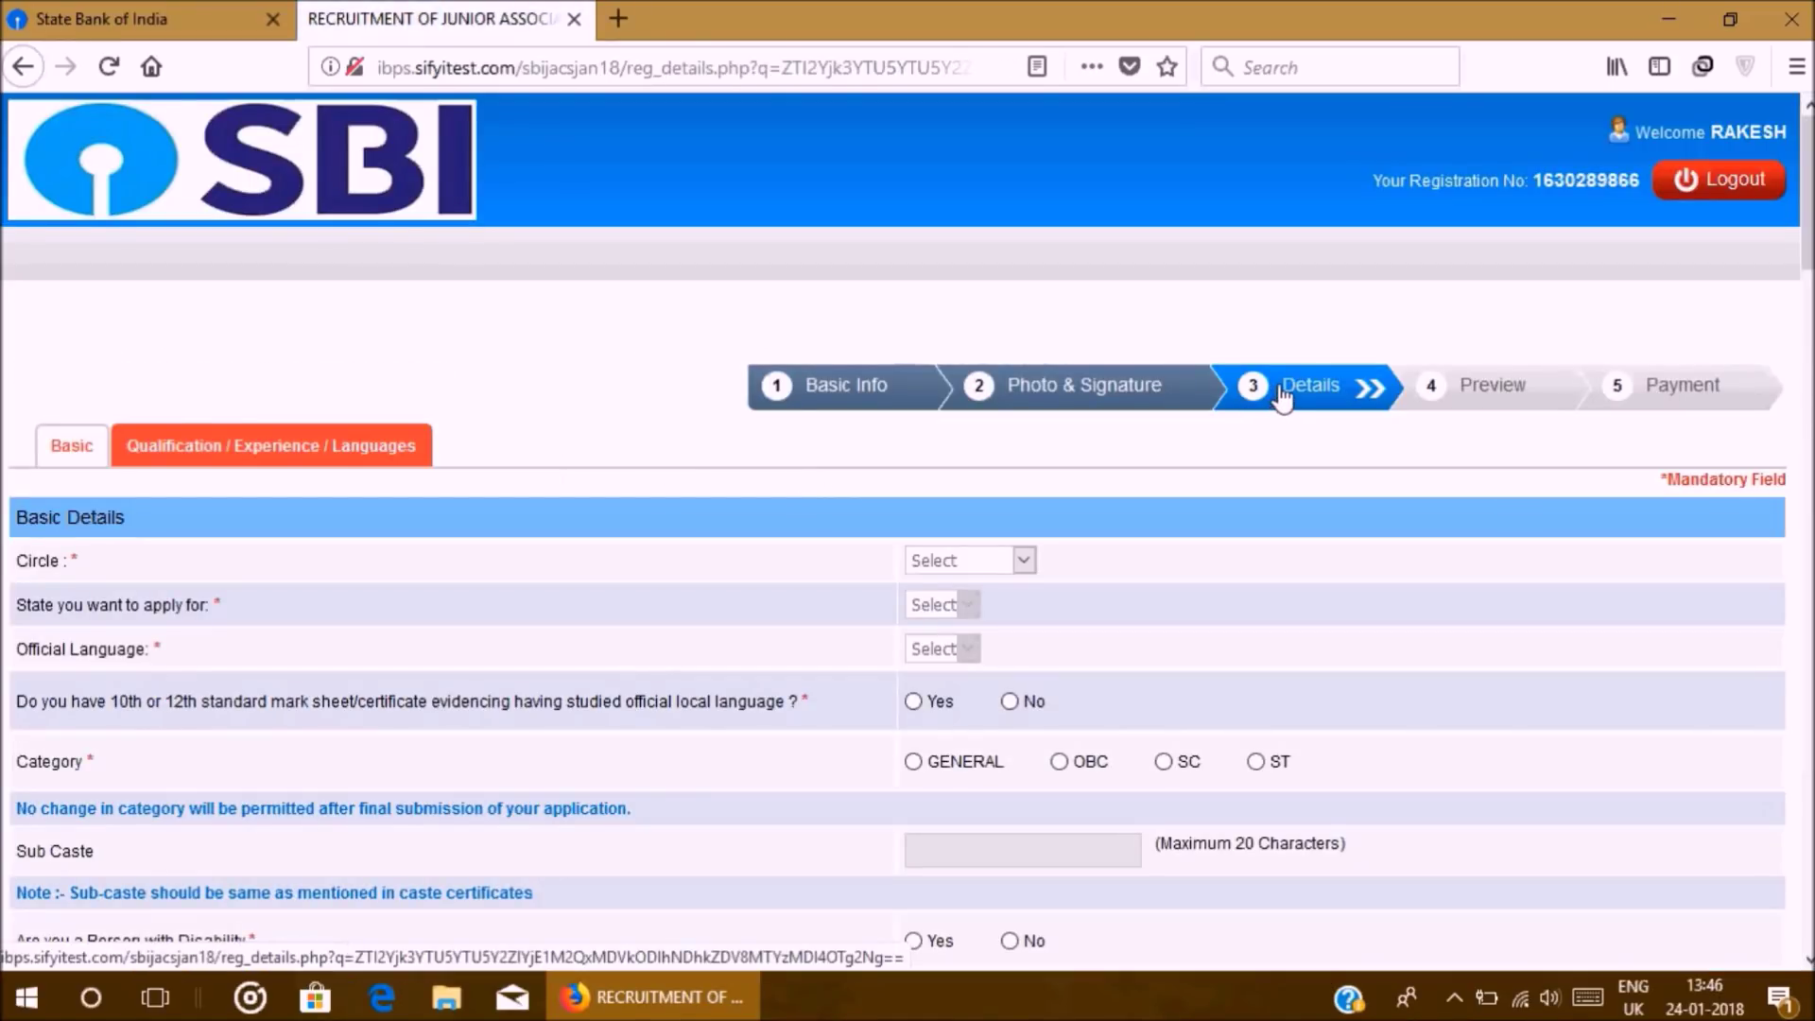
pyautogui.scroll(-1, 1281, 390)
pyautogui.scroll(-3, 1280, 395)
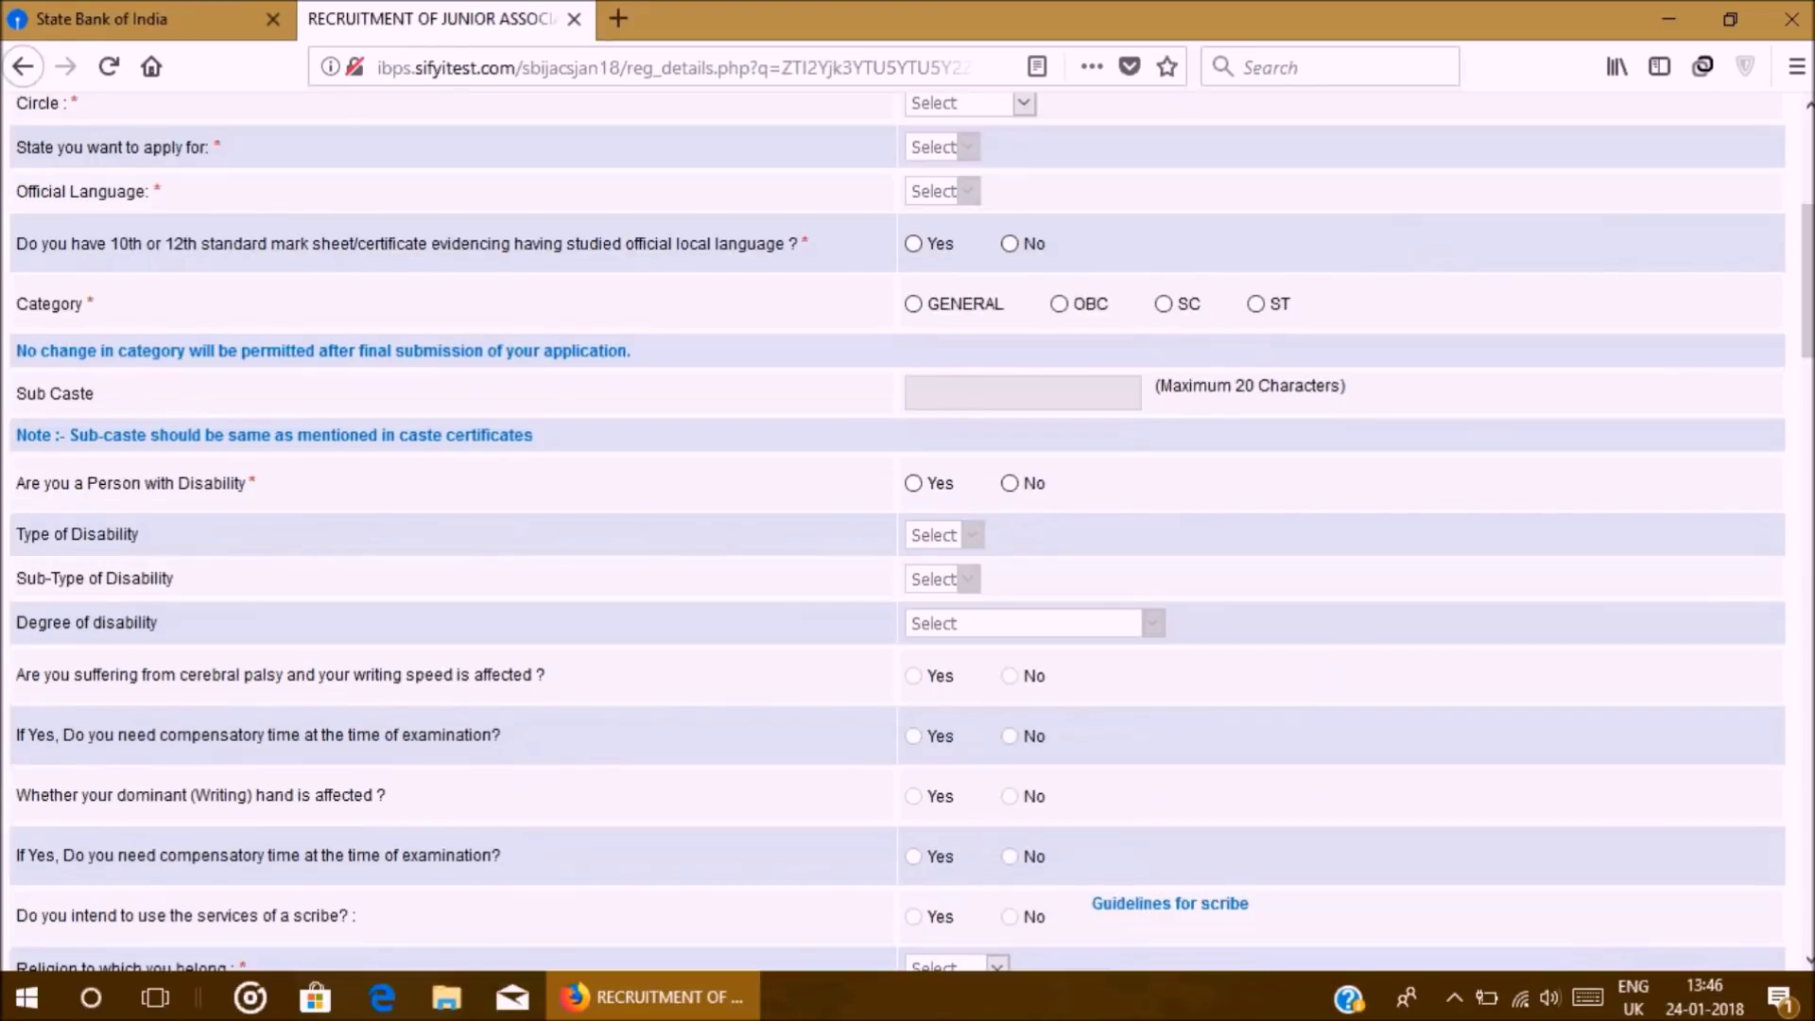
# Step: In the Basic section, choose Circle Chennai, State Tamil Nadu and Official Language Tamil
pyautogui.scroll(2, 1418, 295)
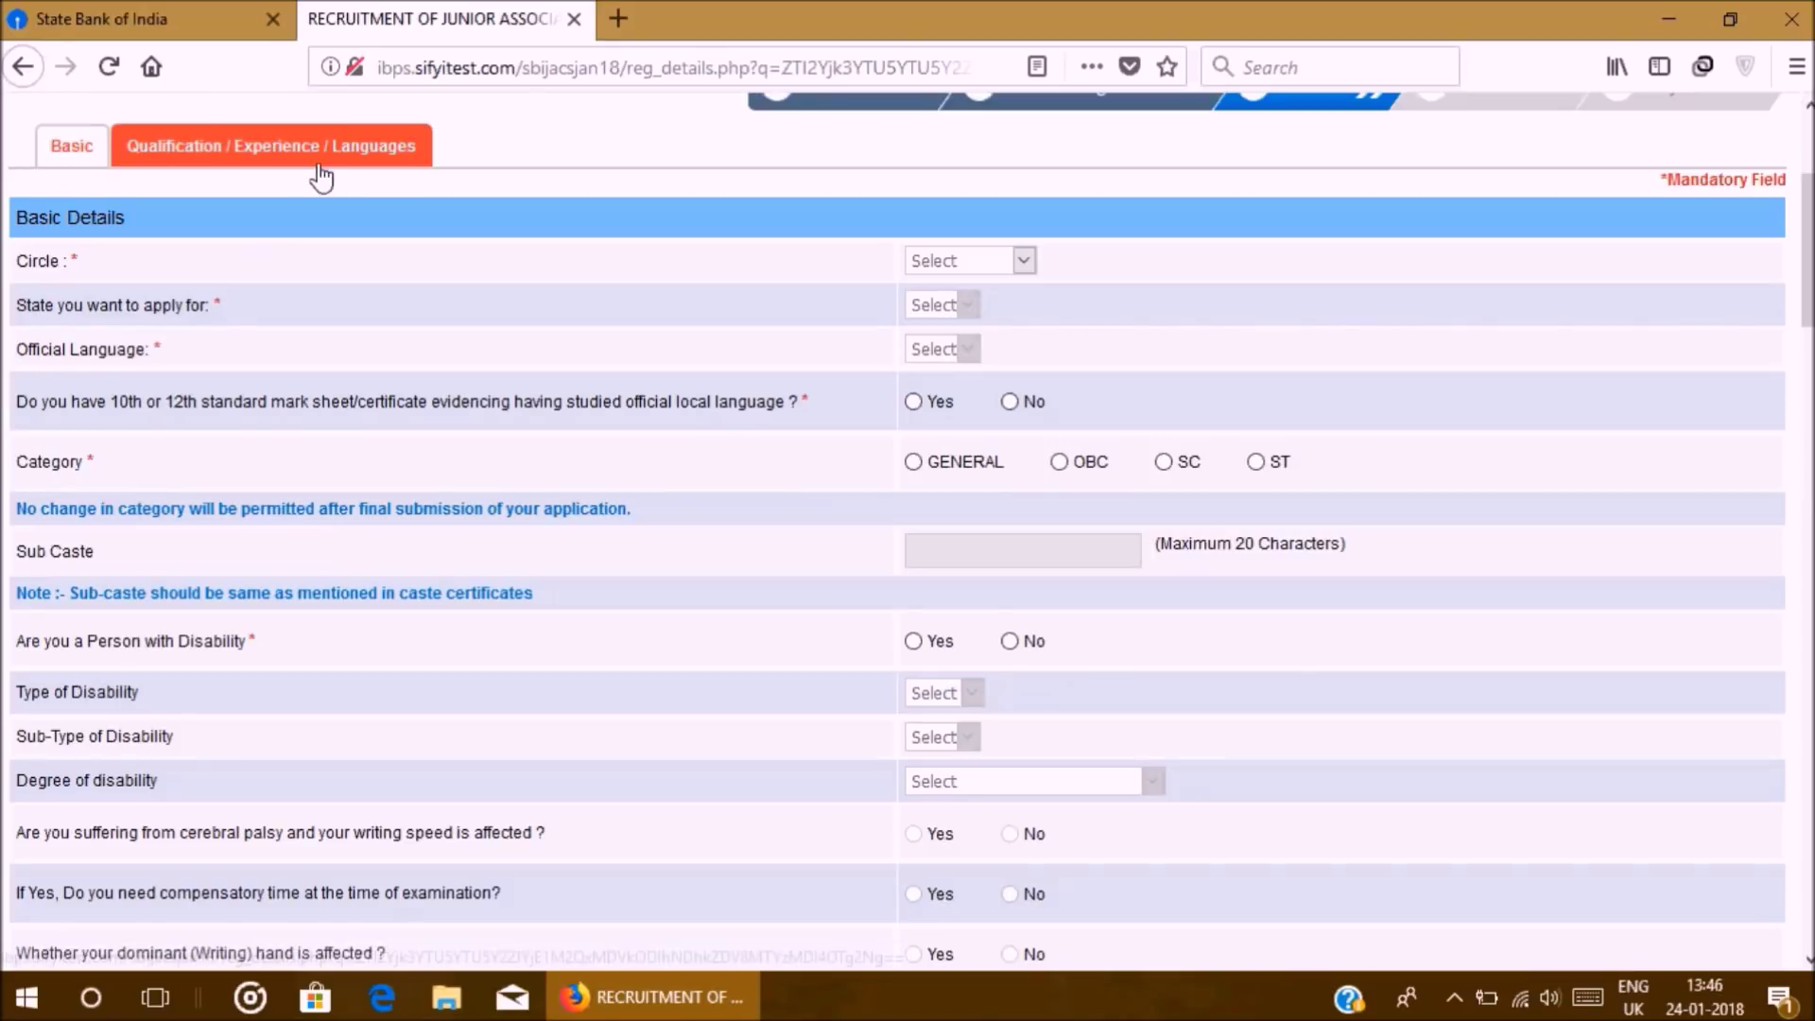
pyautogui.scroll(4, 318, 169)
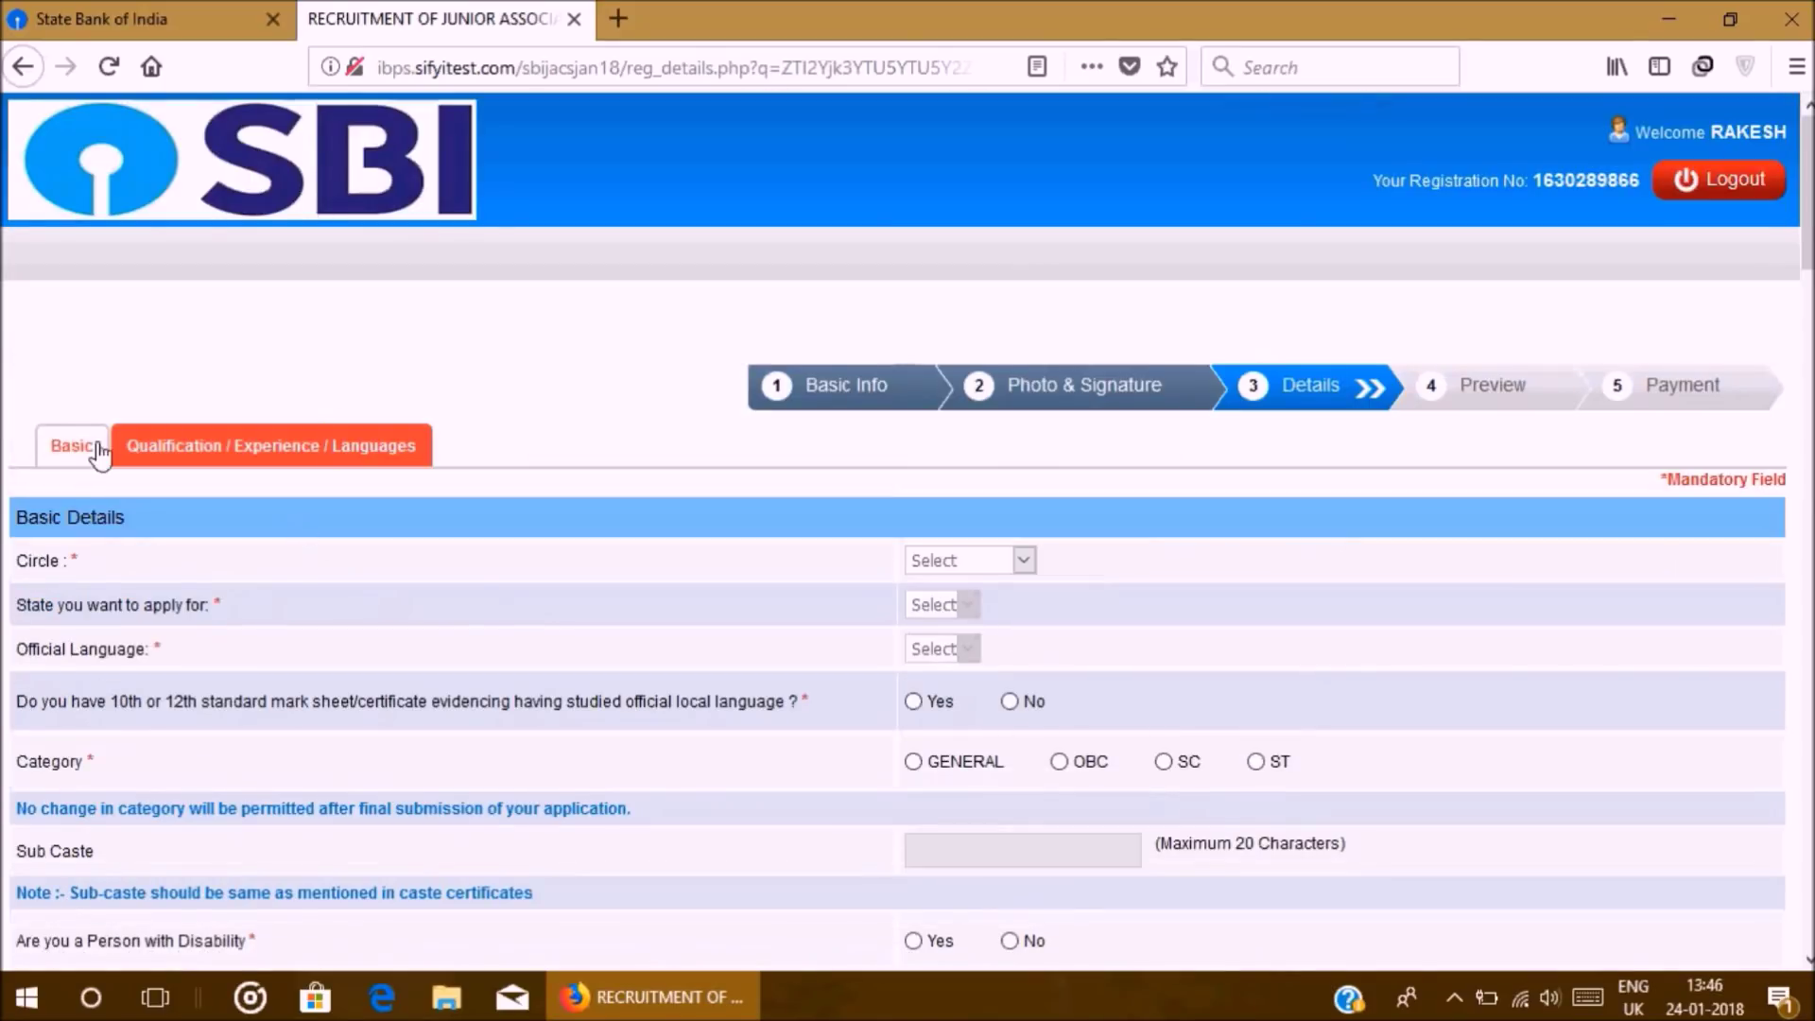
pyautogui.click(70, 455)
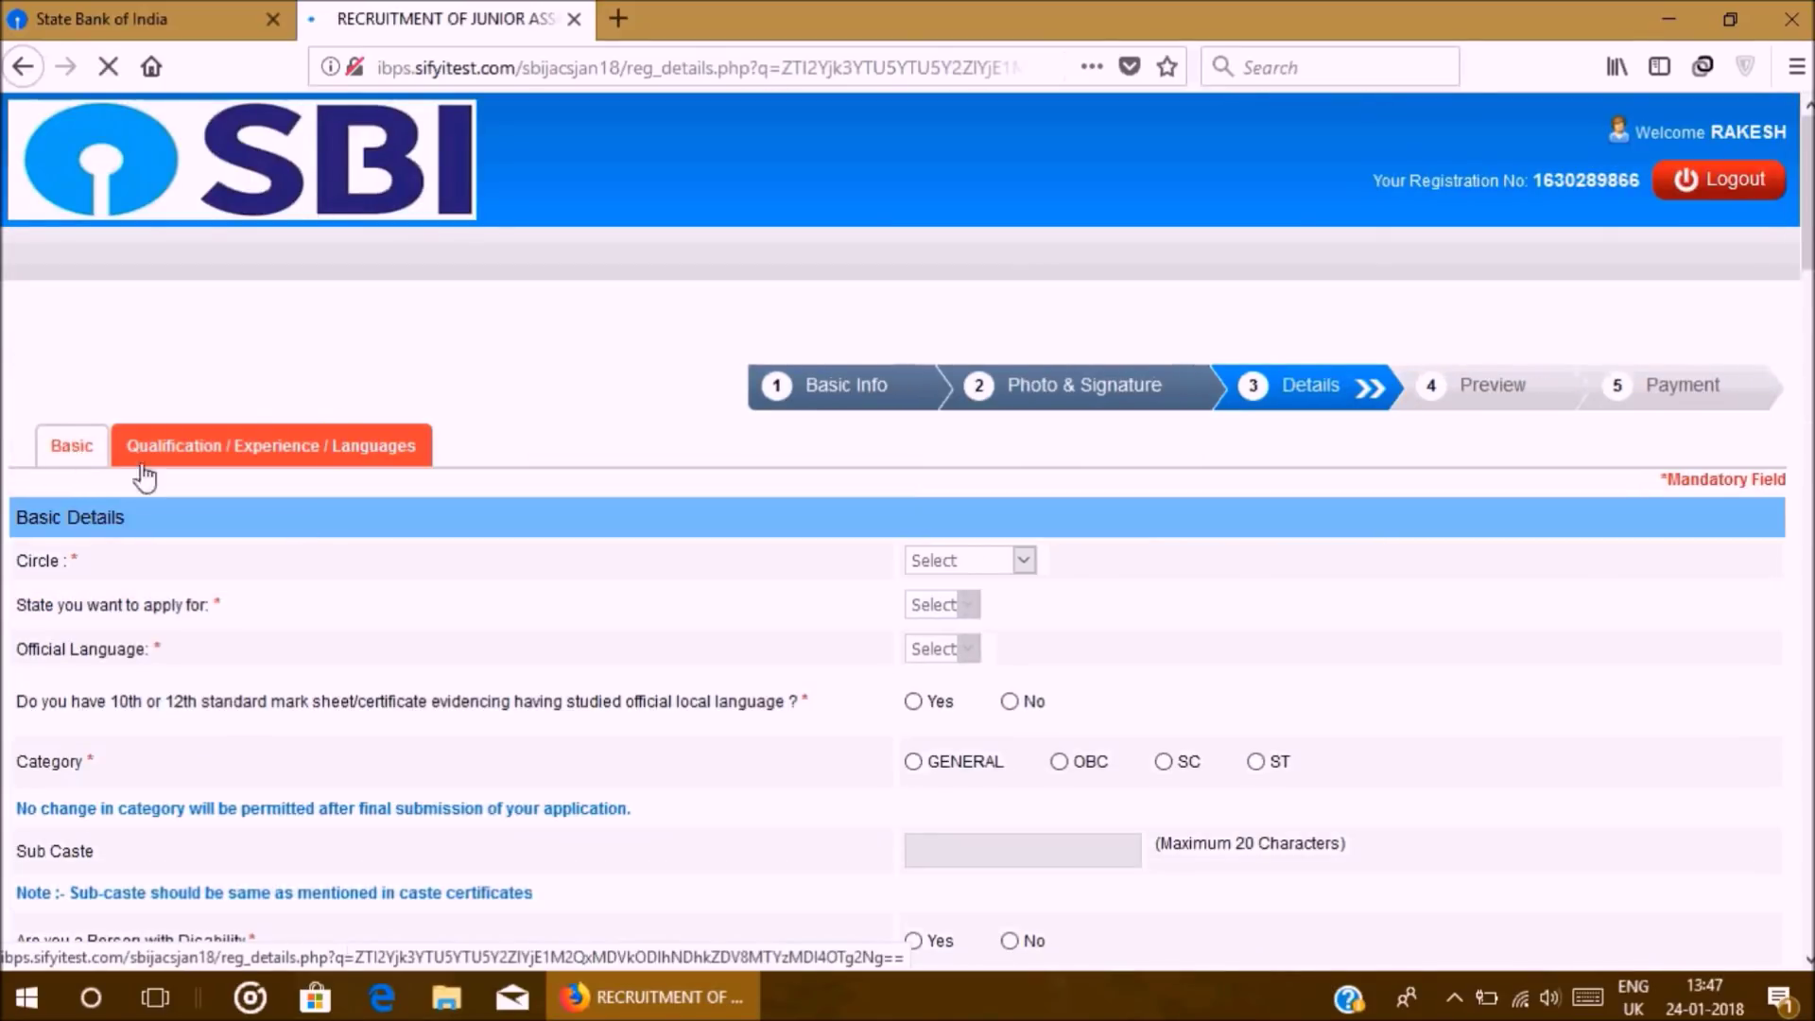
pyautogui.scroll(-2, 421, 494)
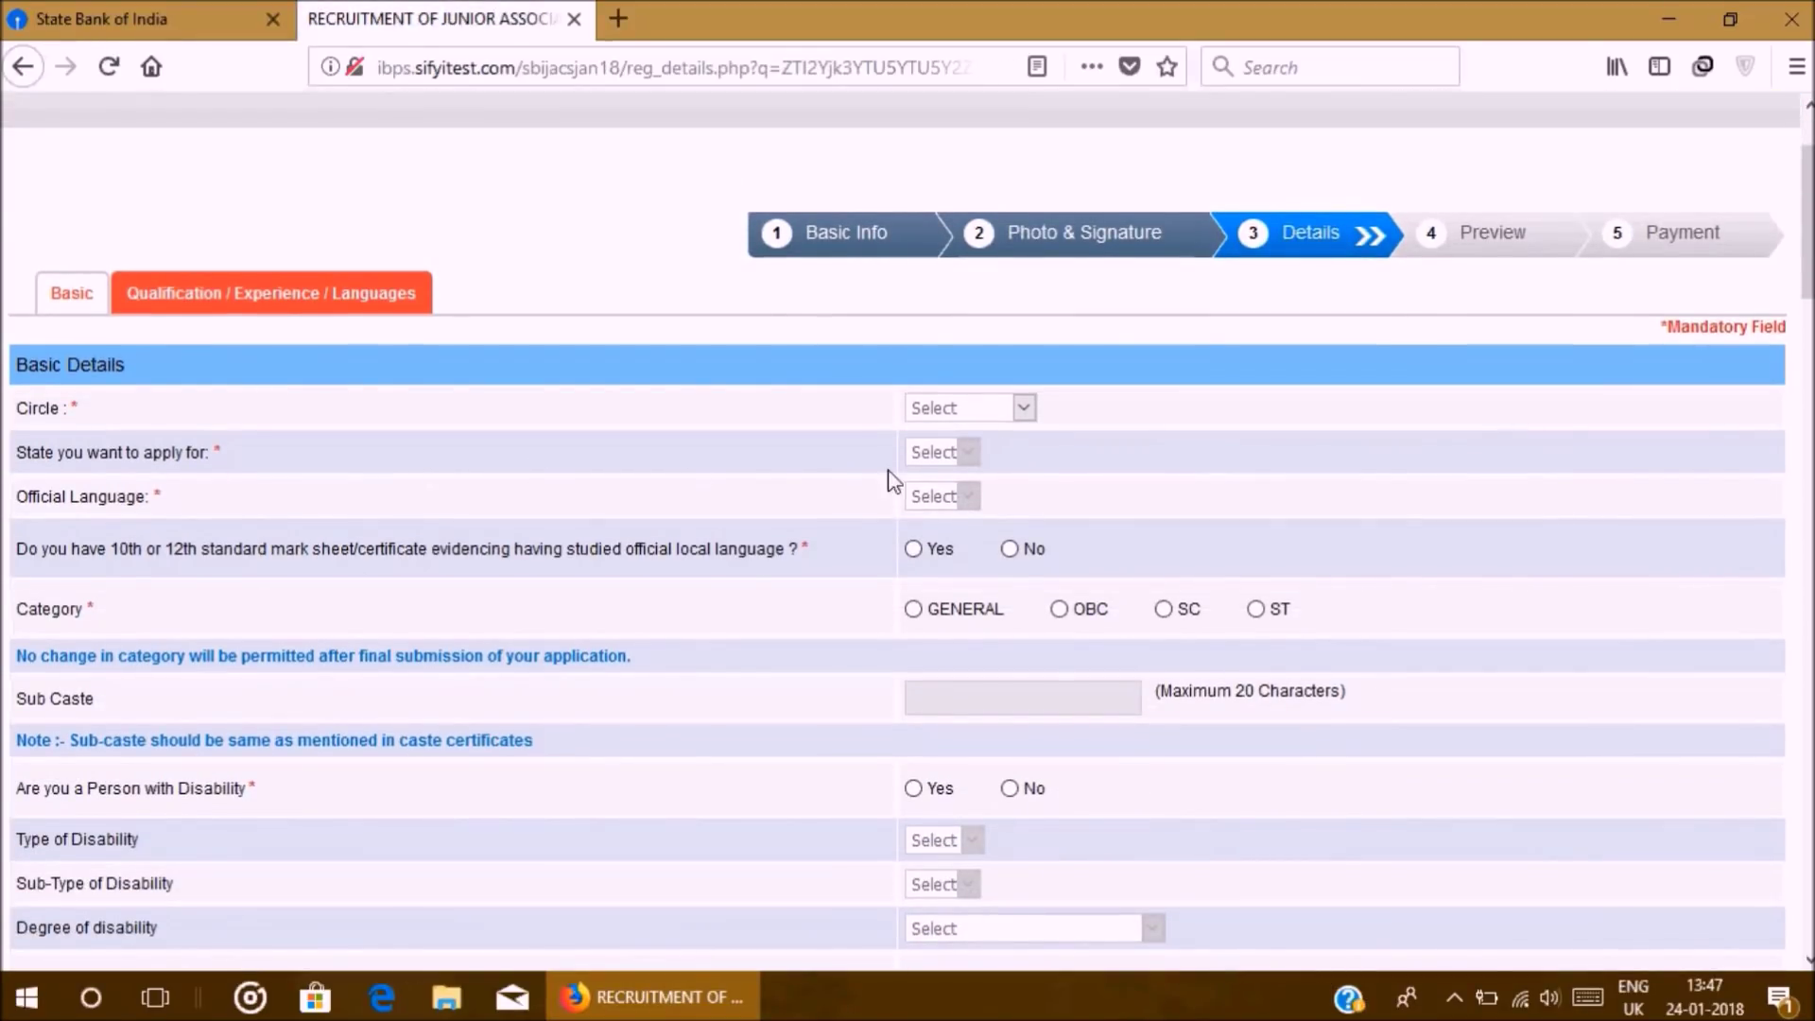
pyautogui.click(968, 416)
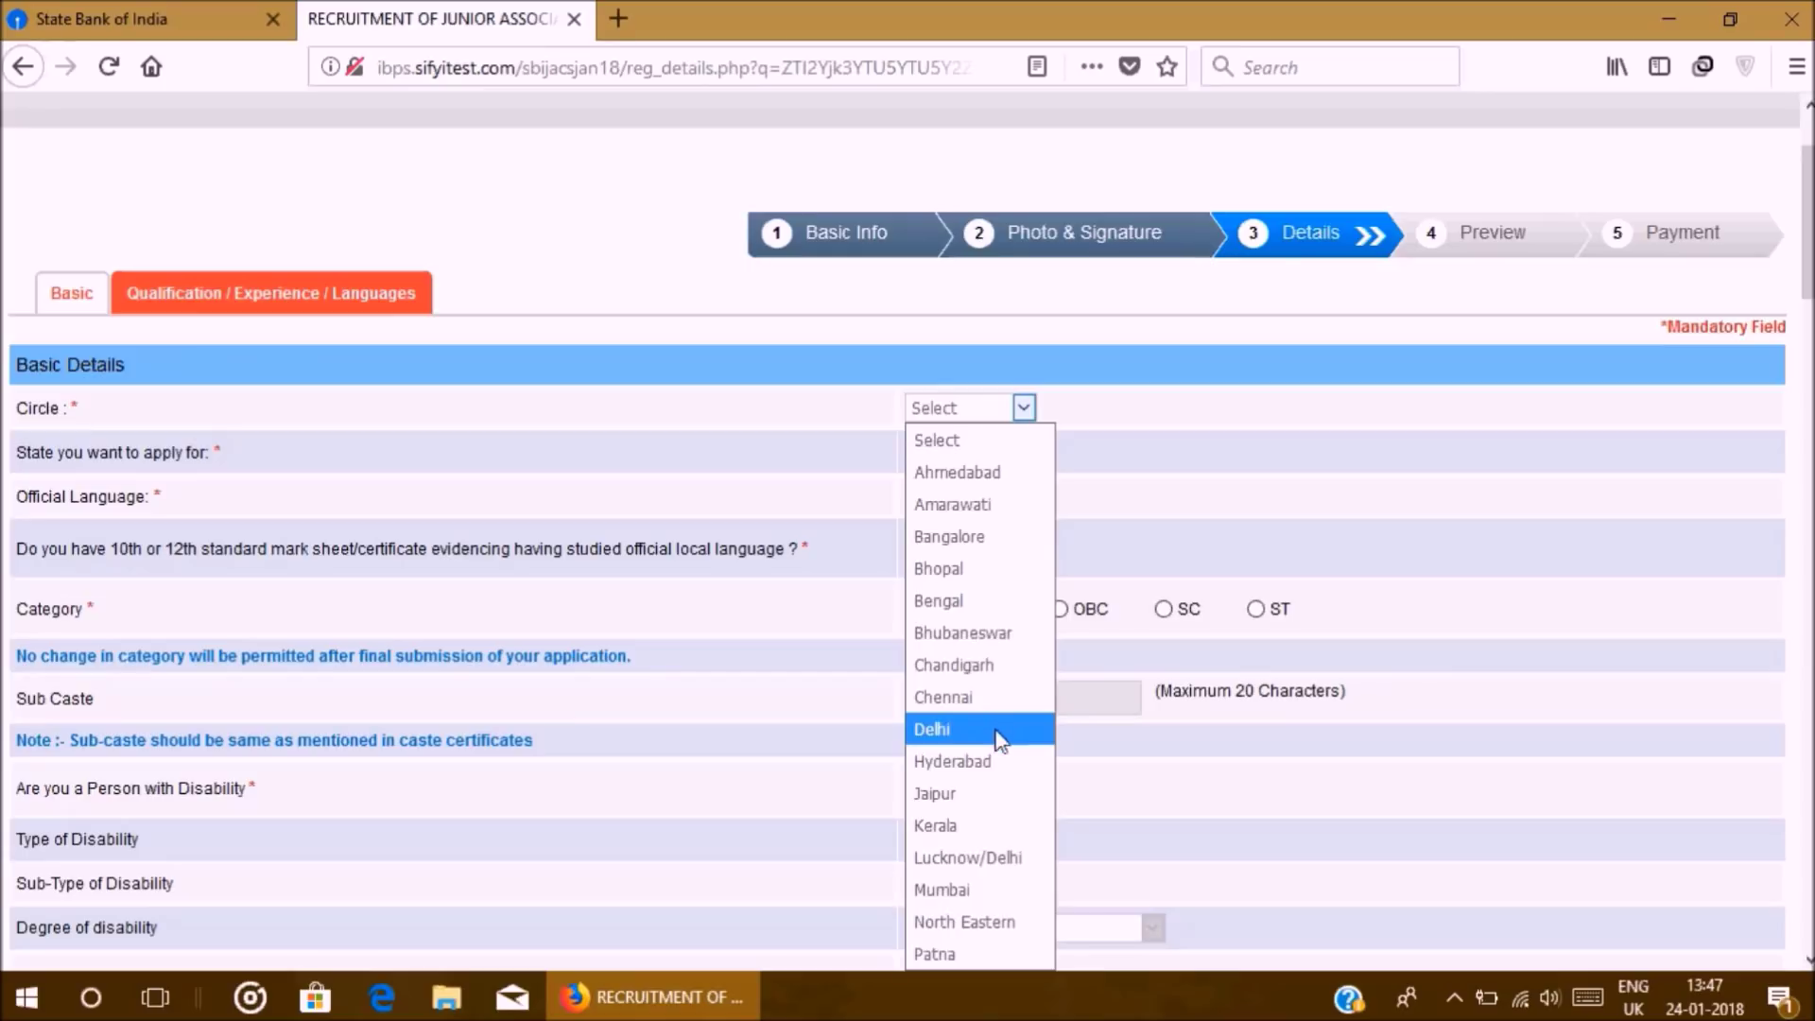
pyautogui.click(958, 700)
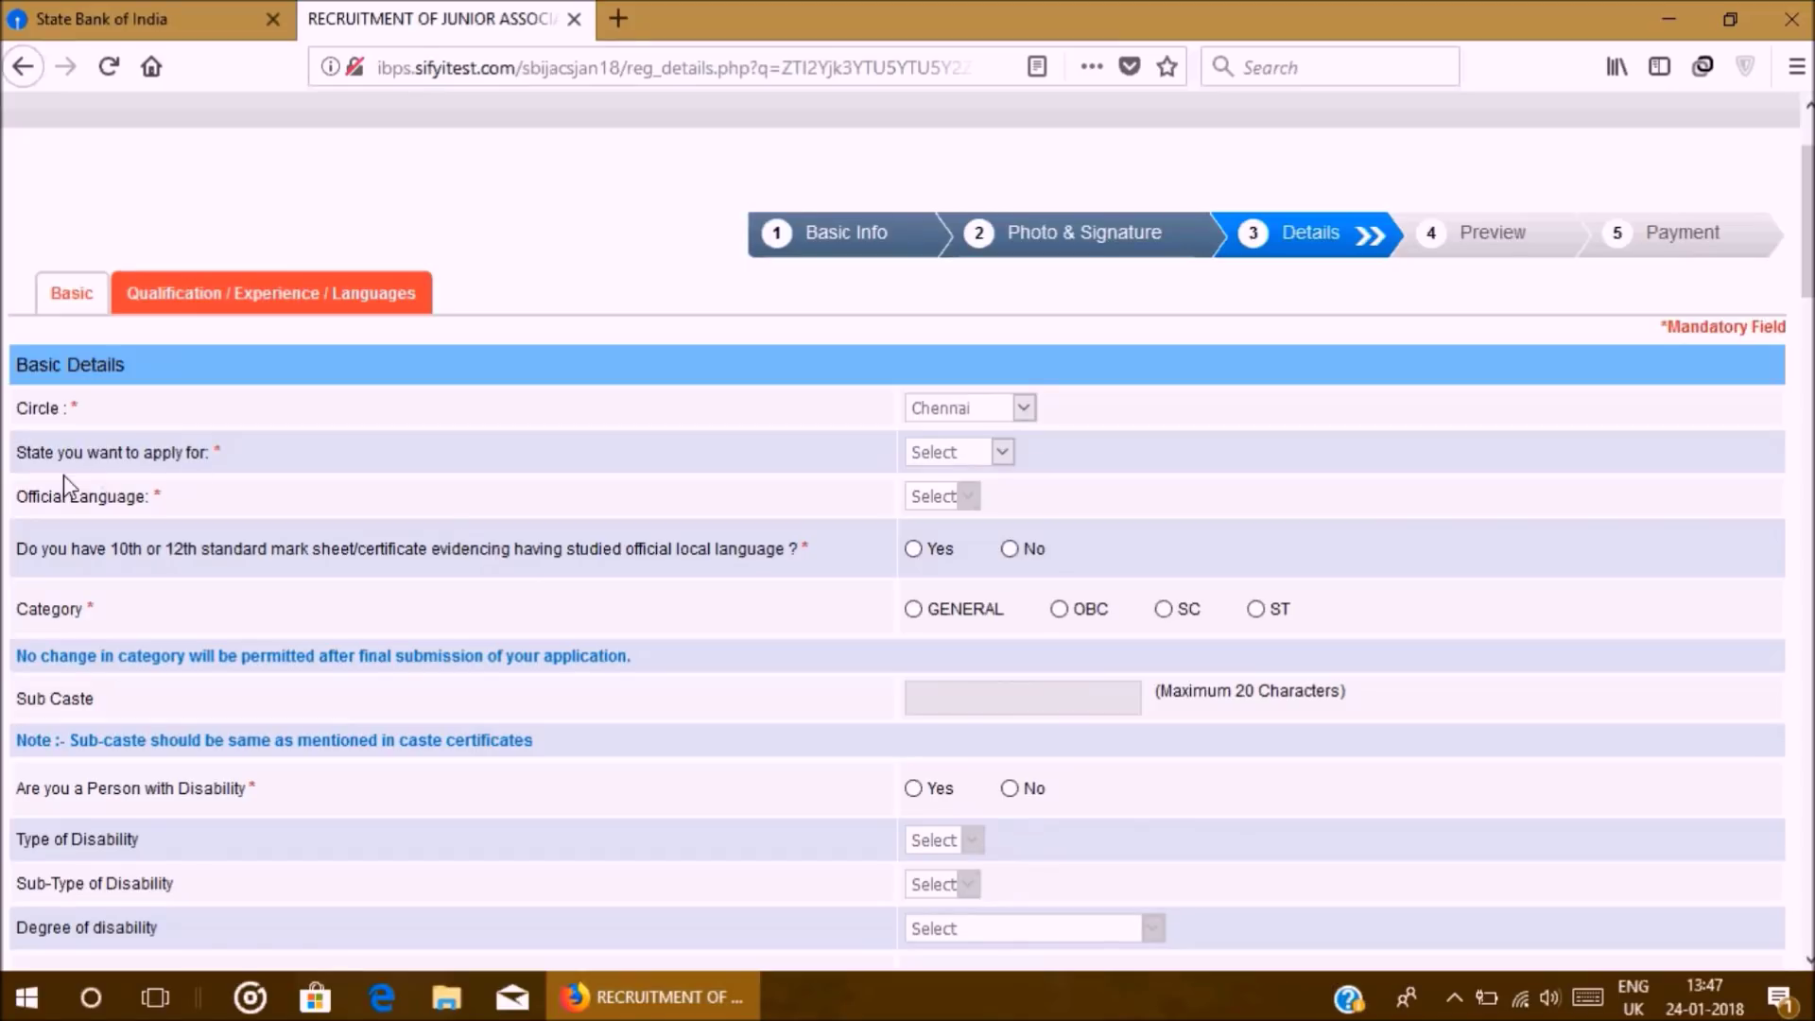
pyautogui.click(961, 454)
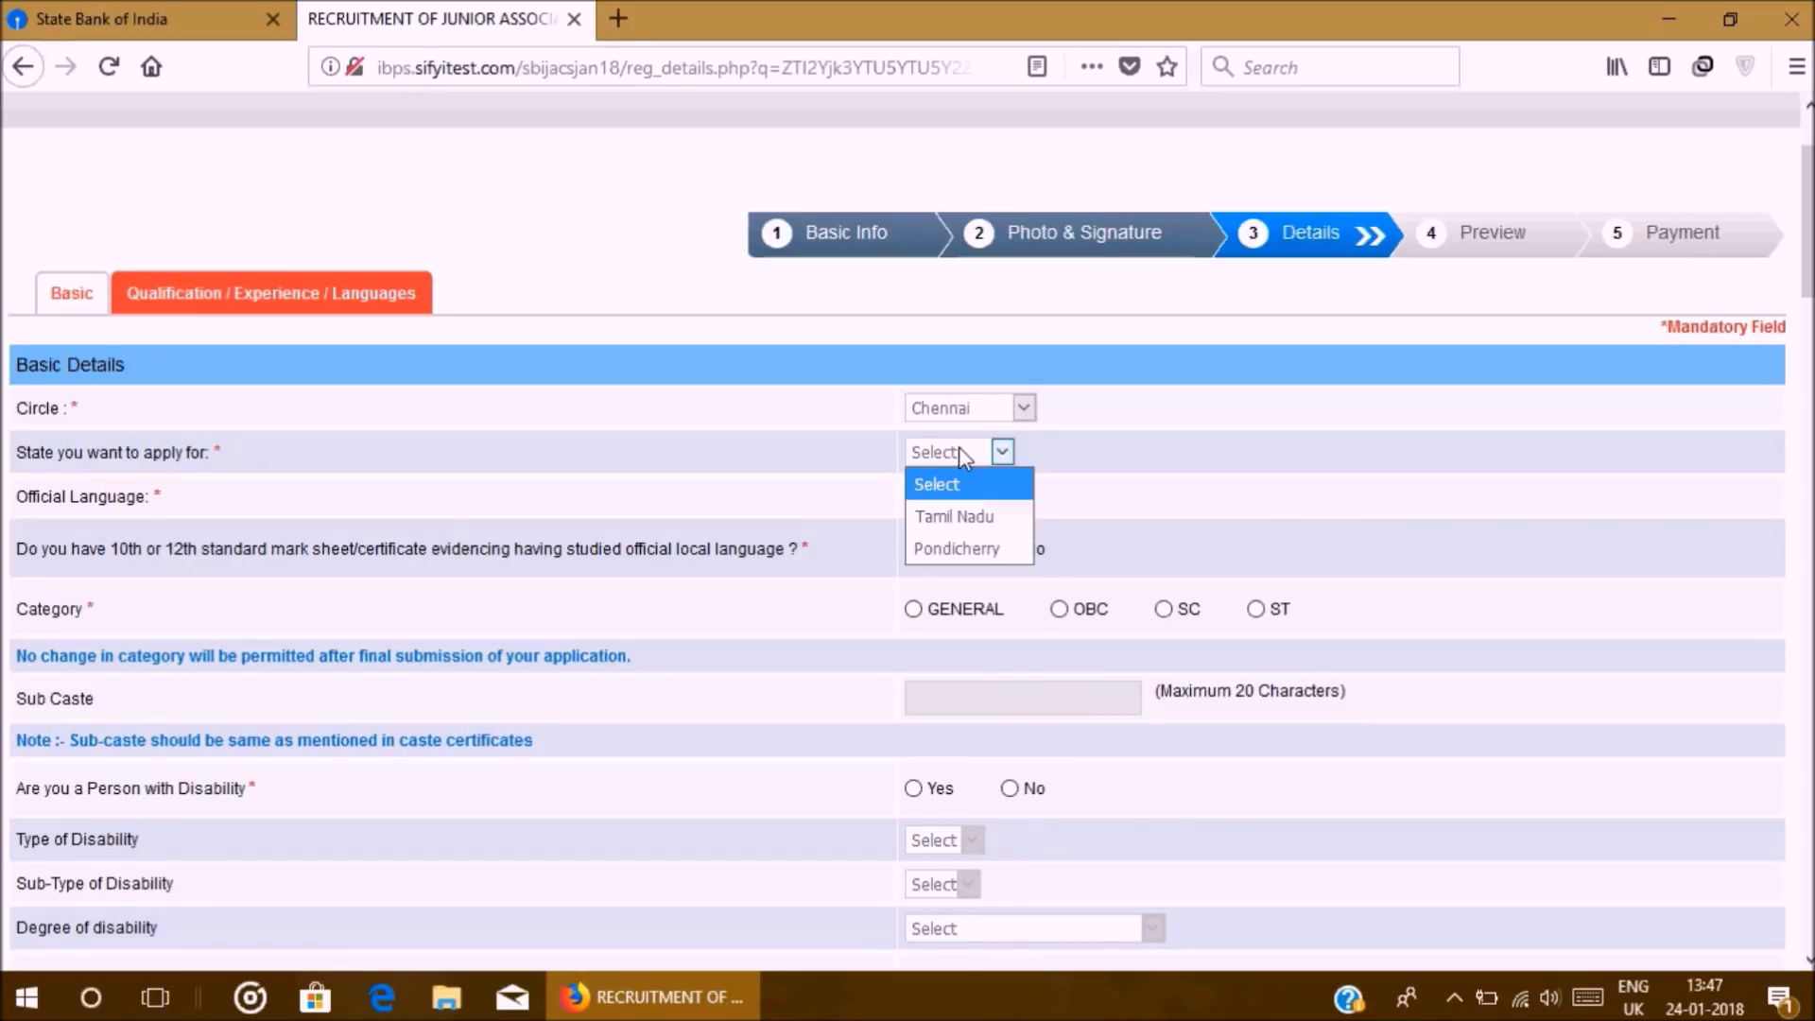
pyautogui.click(958, 516)
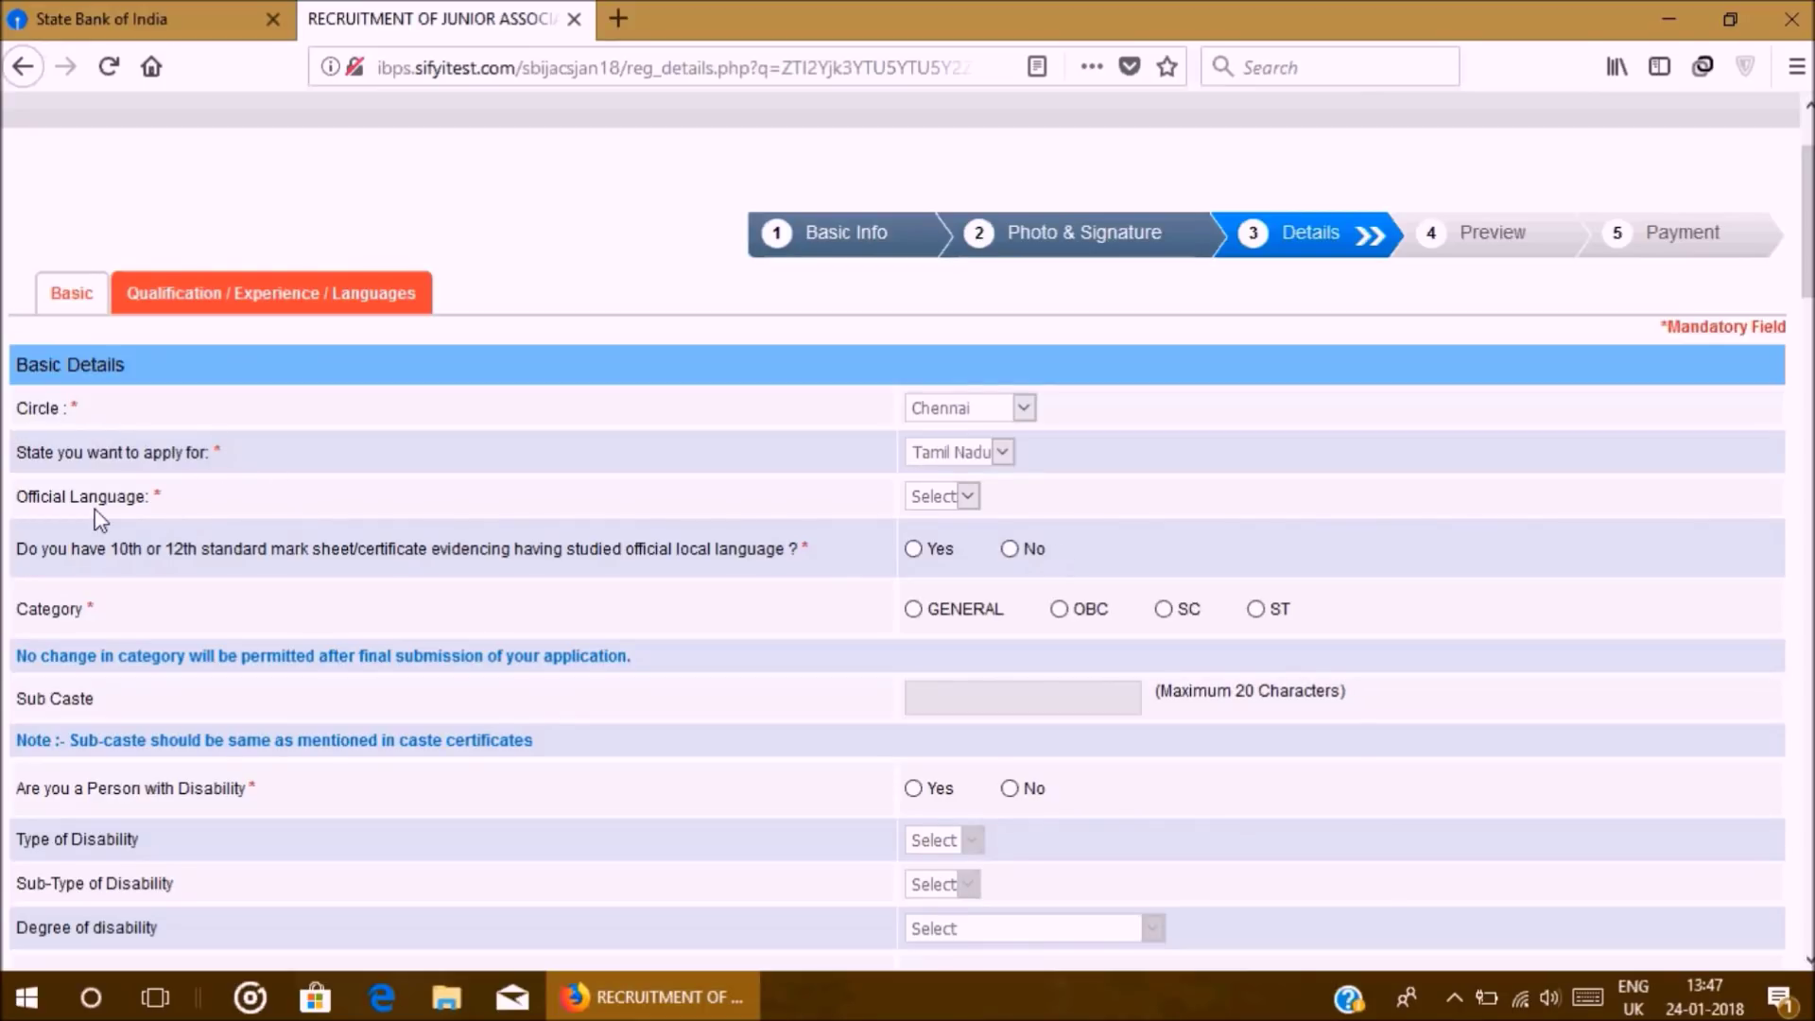
pyautogui.click(966, 497)
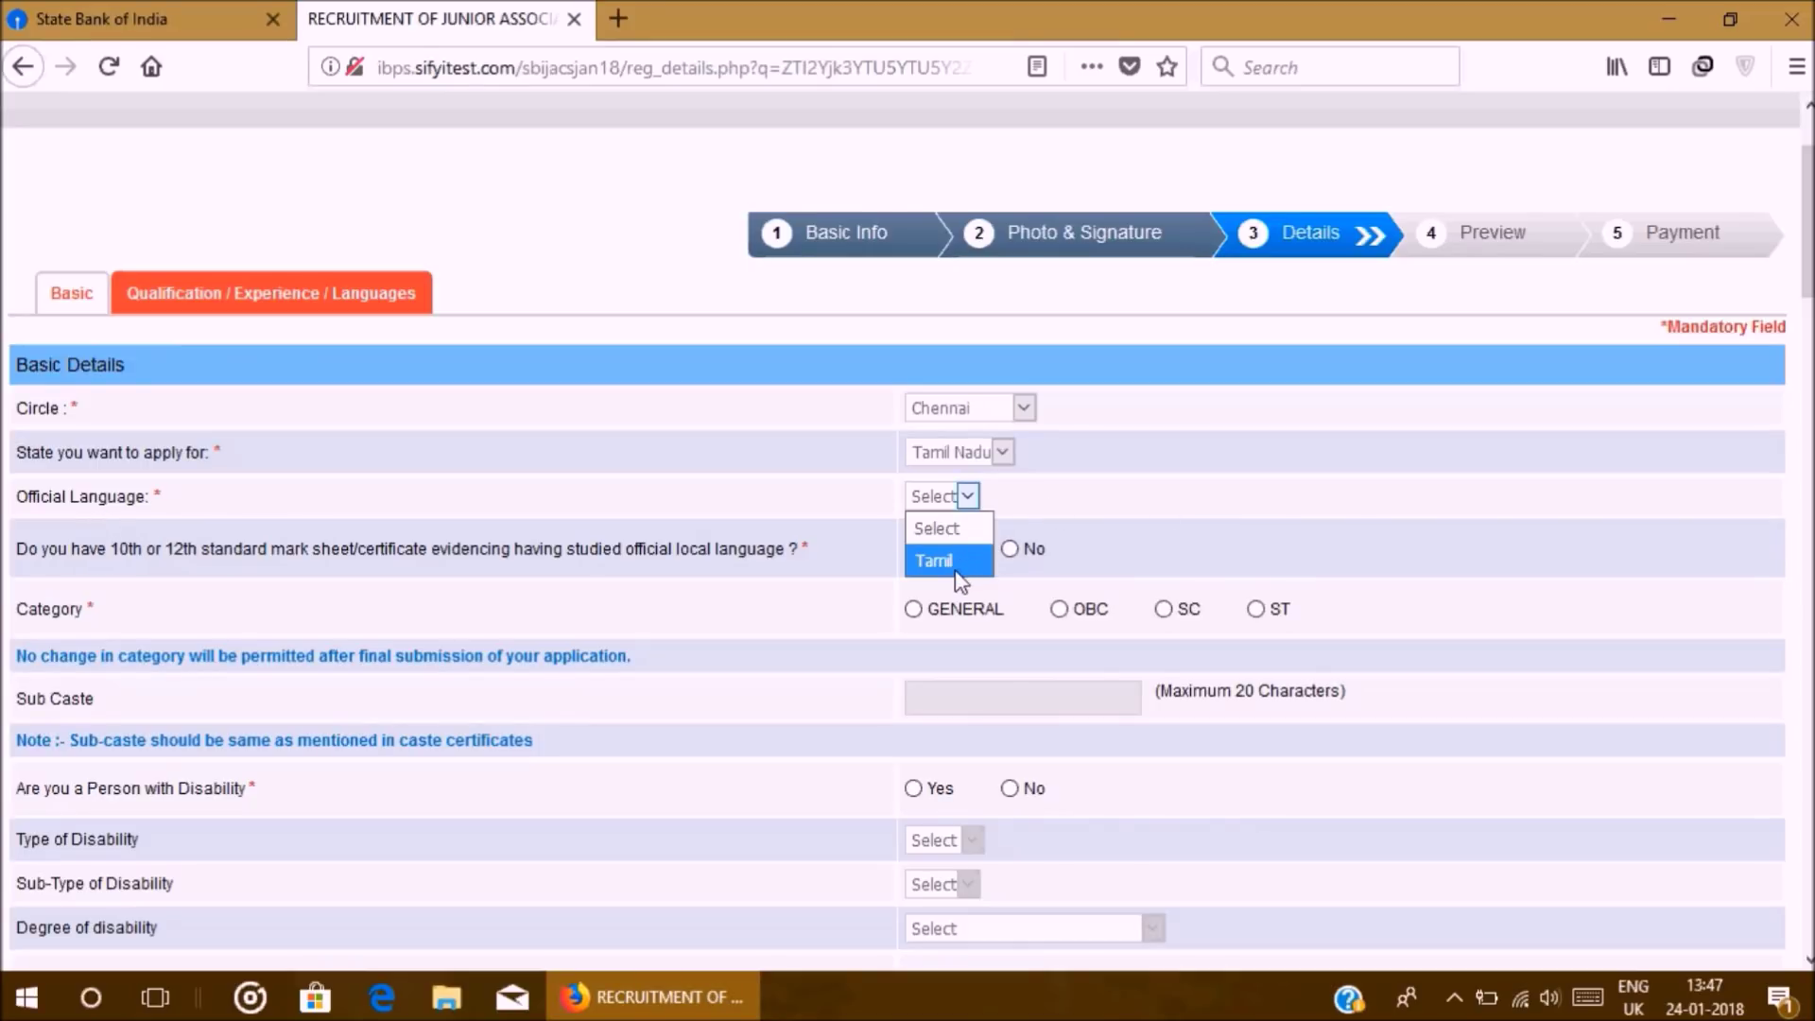
pyautogui.click(955, 567)
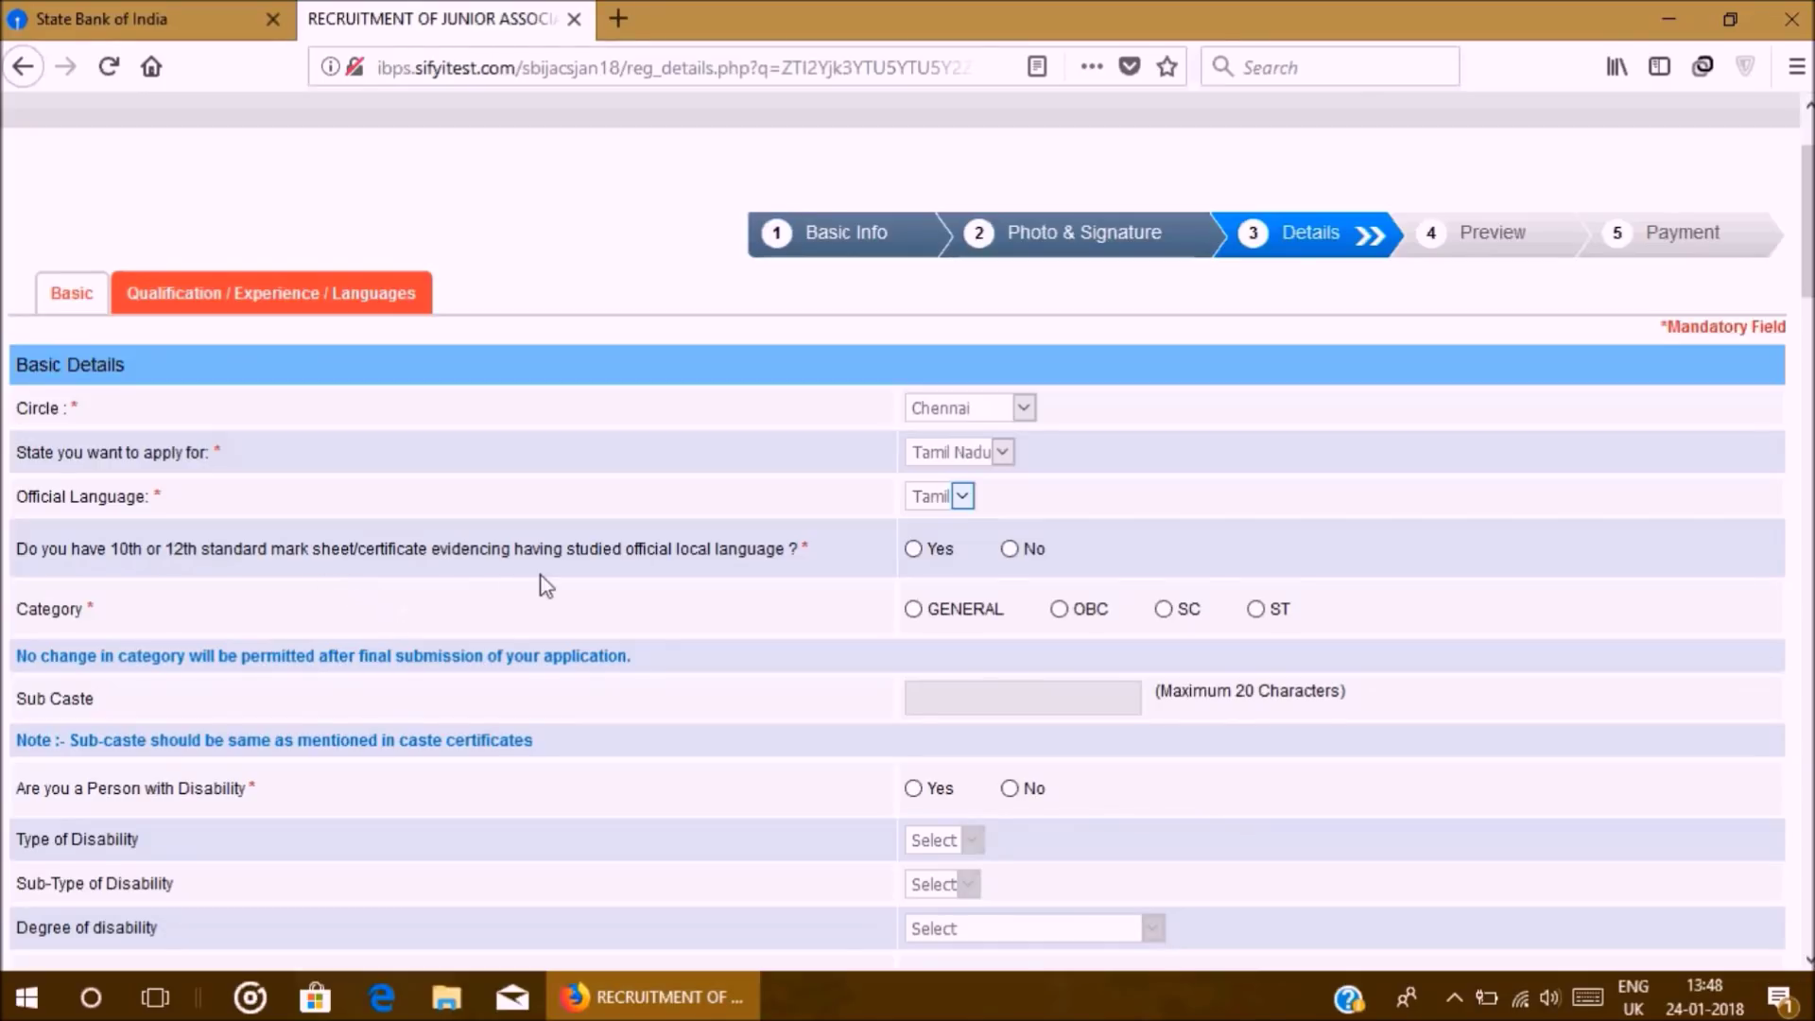
# Step: Answer Yes to the local-language mark sheet question, choose GENERAL category, and dismiss the warning
pyautogui.click(921, 548)
pyautogui.click(913, 609)
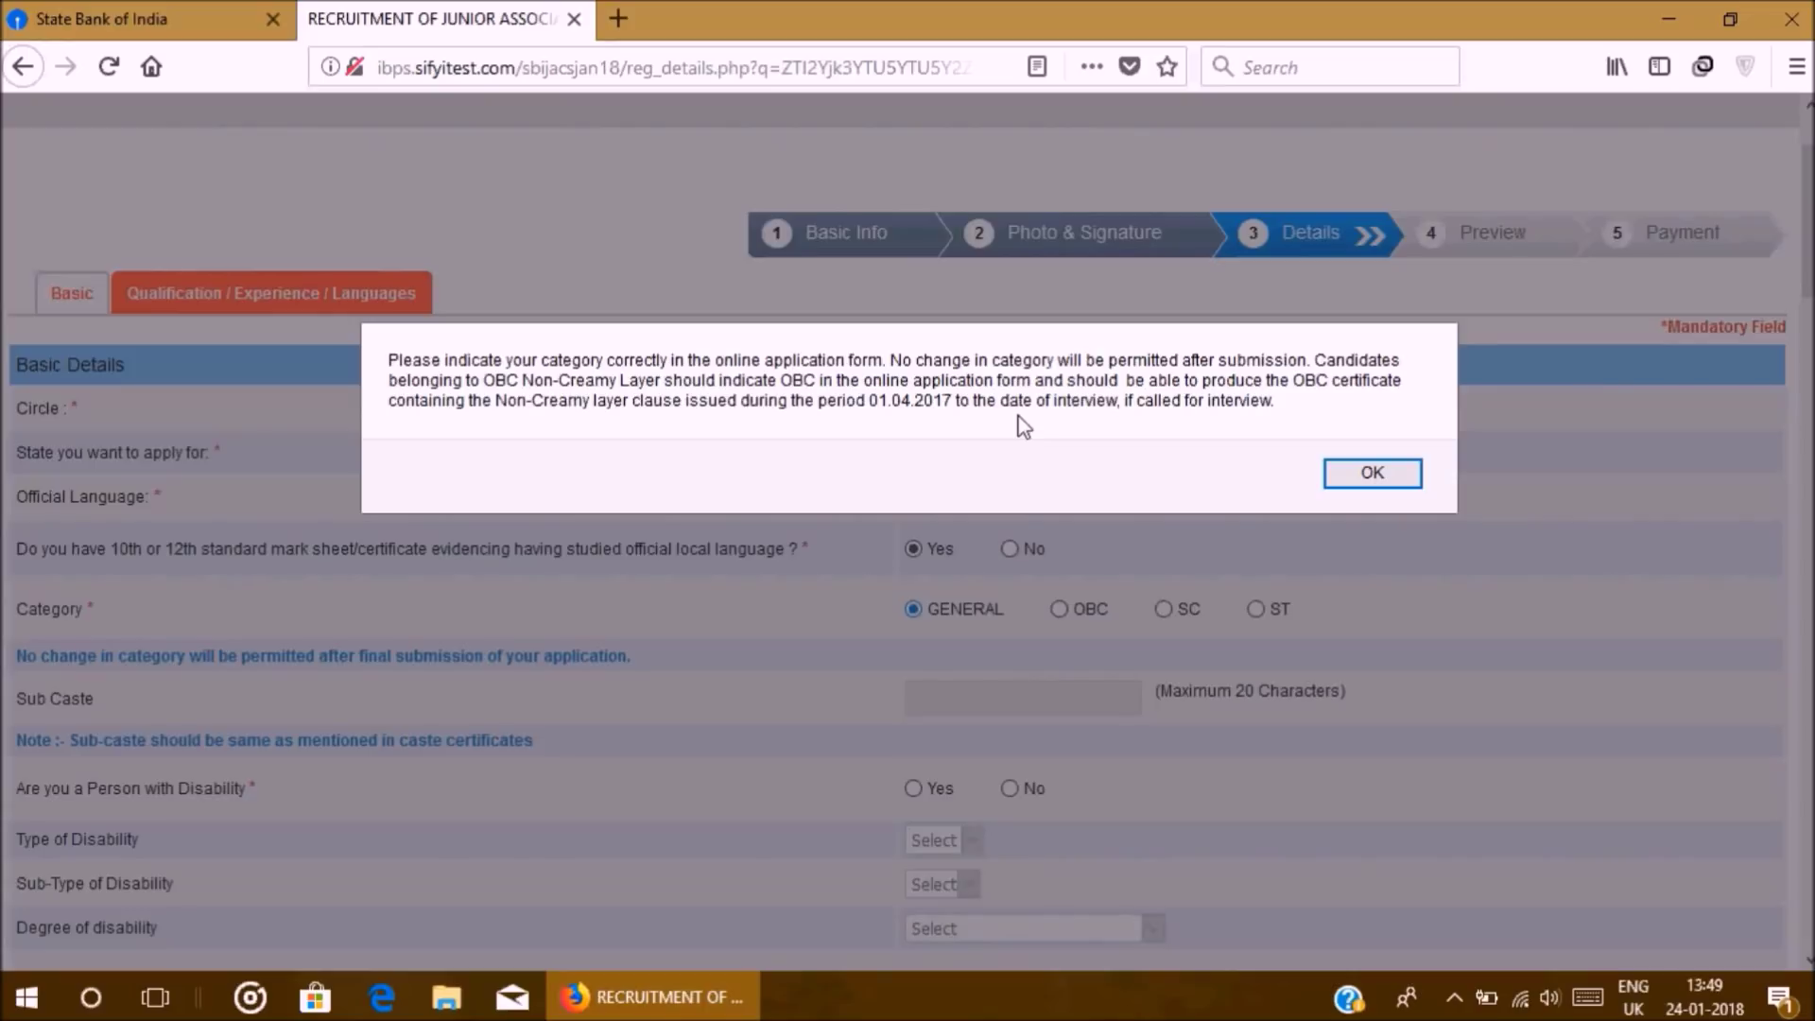
pyautogui.click(1343, 472)
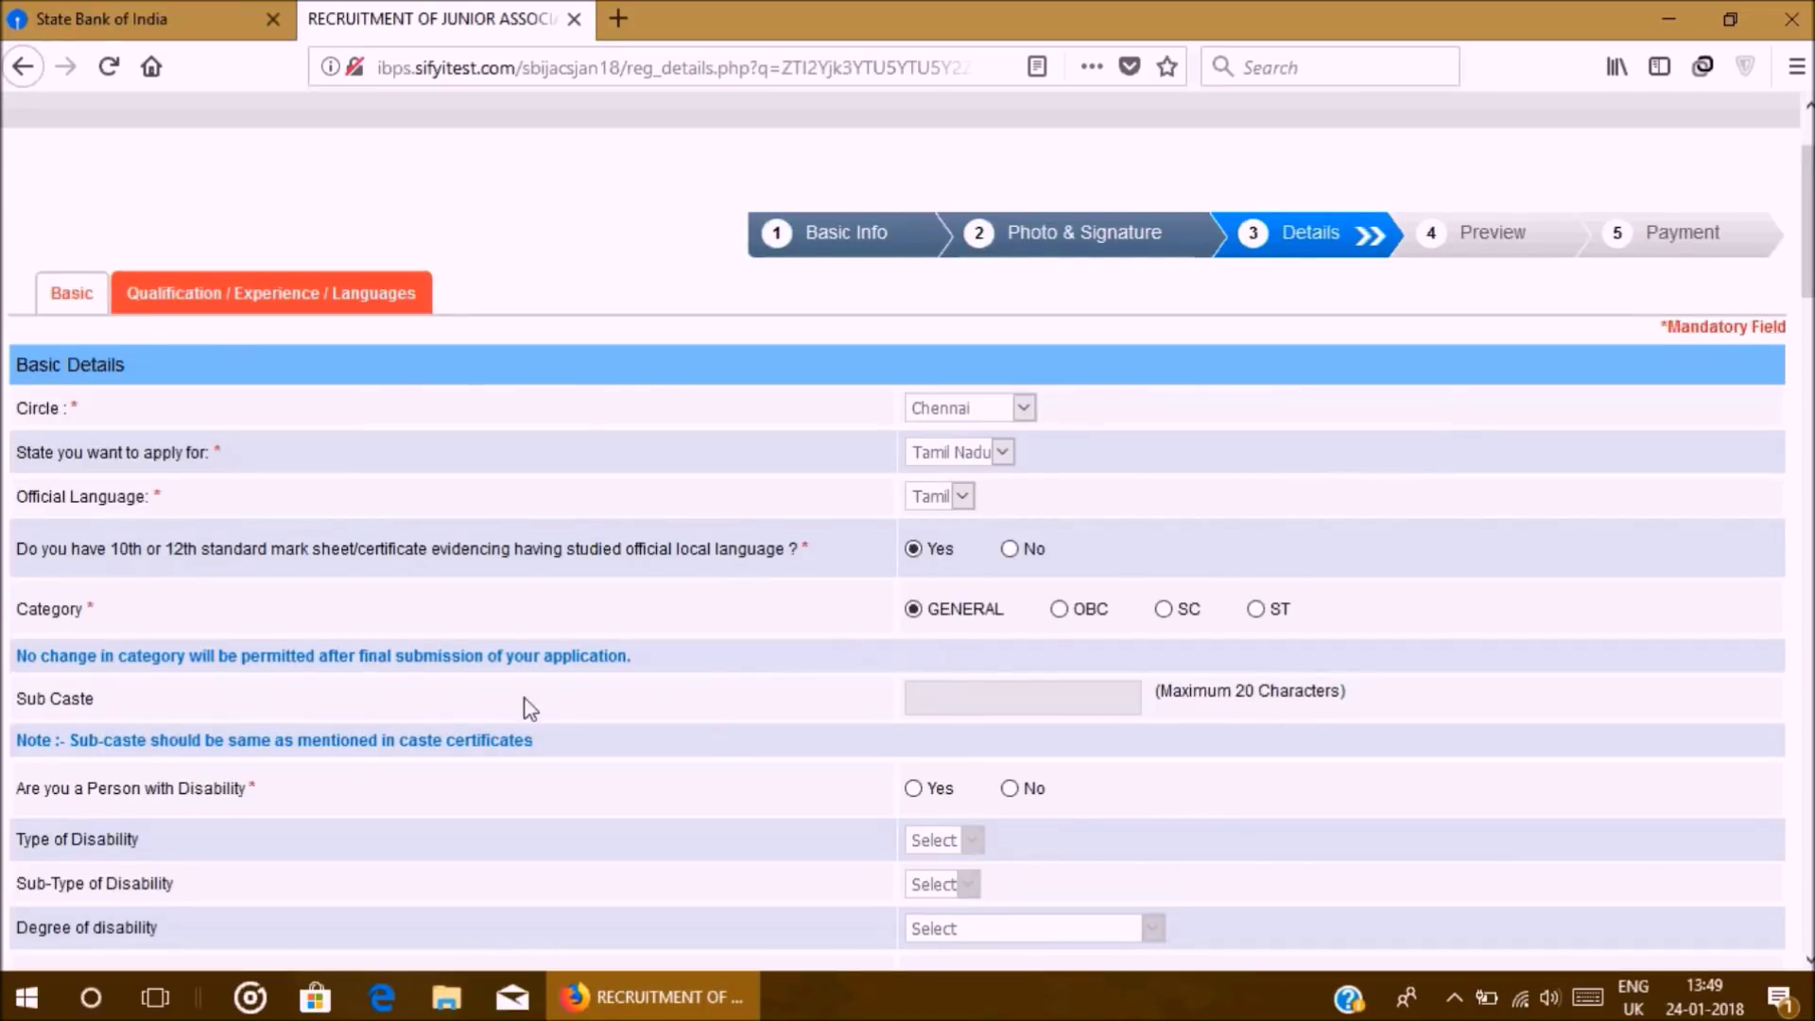
pyautogui.scroll(-3, 718, 707)
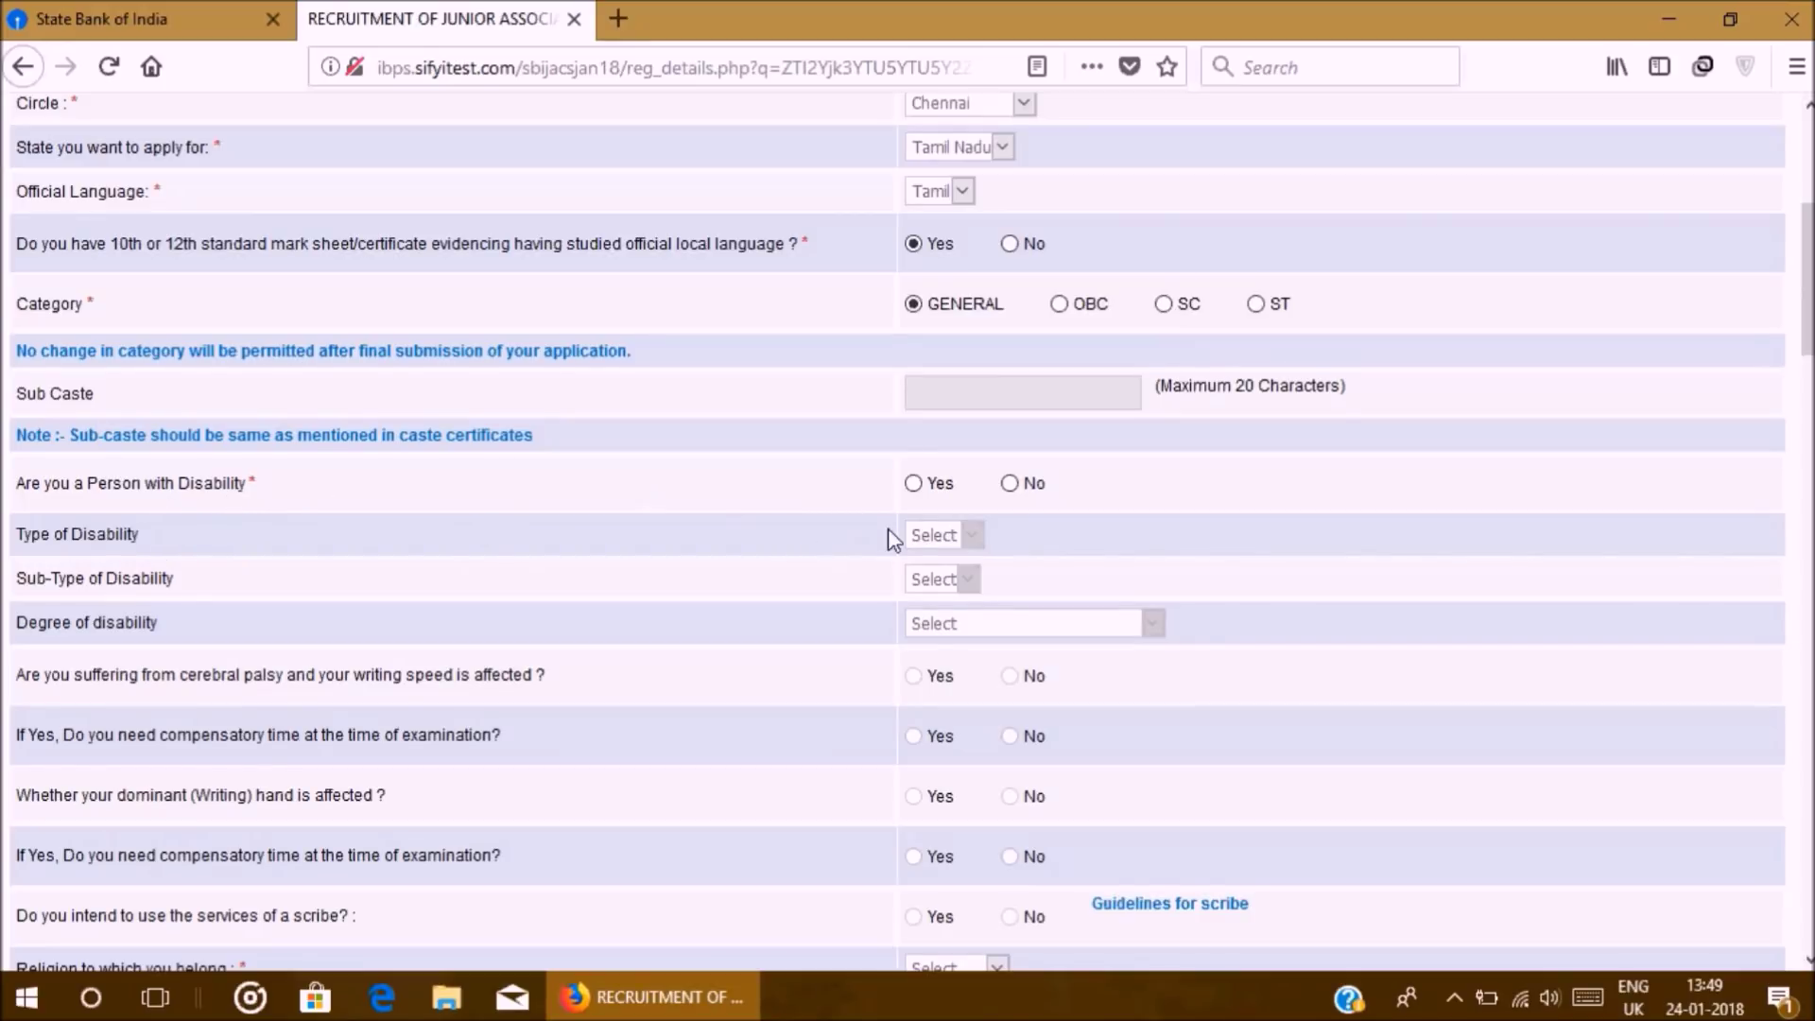
# Step: Set Person with Disability to Yes, leaving Type of Disability unchosen
pyautogui.click(1010, 484)
pyautogui.scroll(-5, 482, 578)
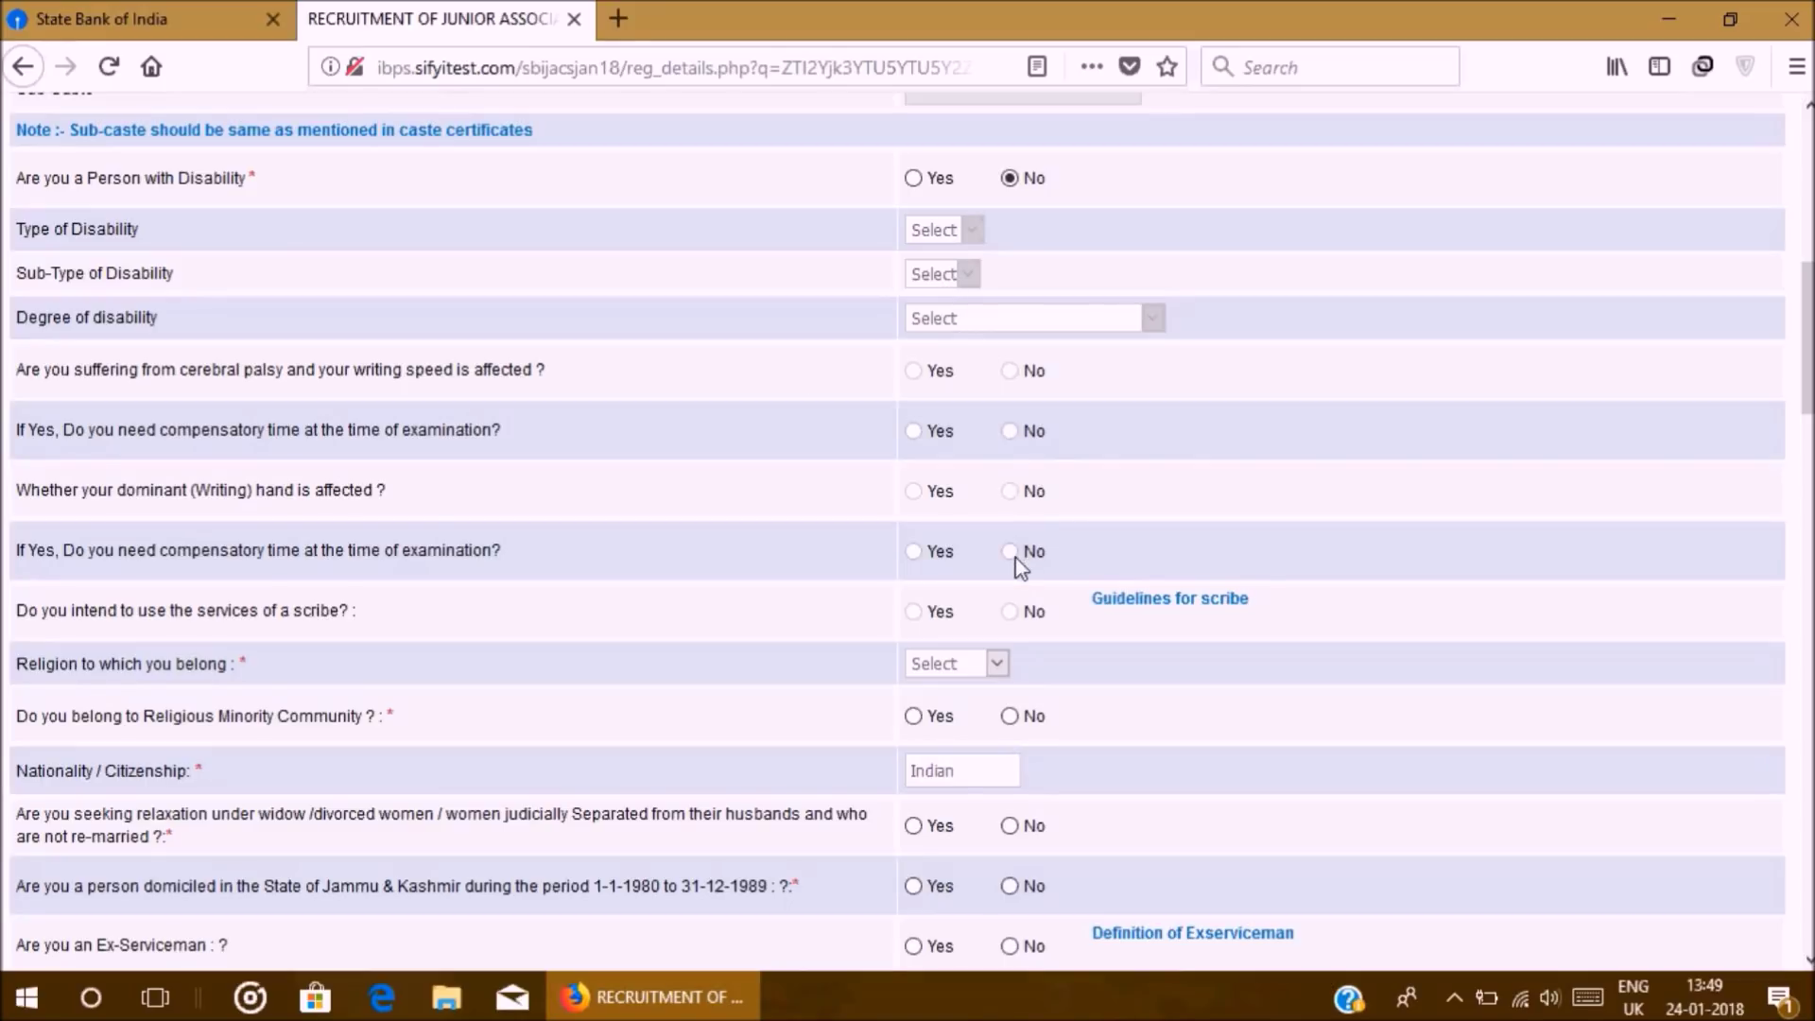
pyautogui.scroll(-3, 523, 555)
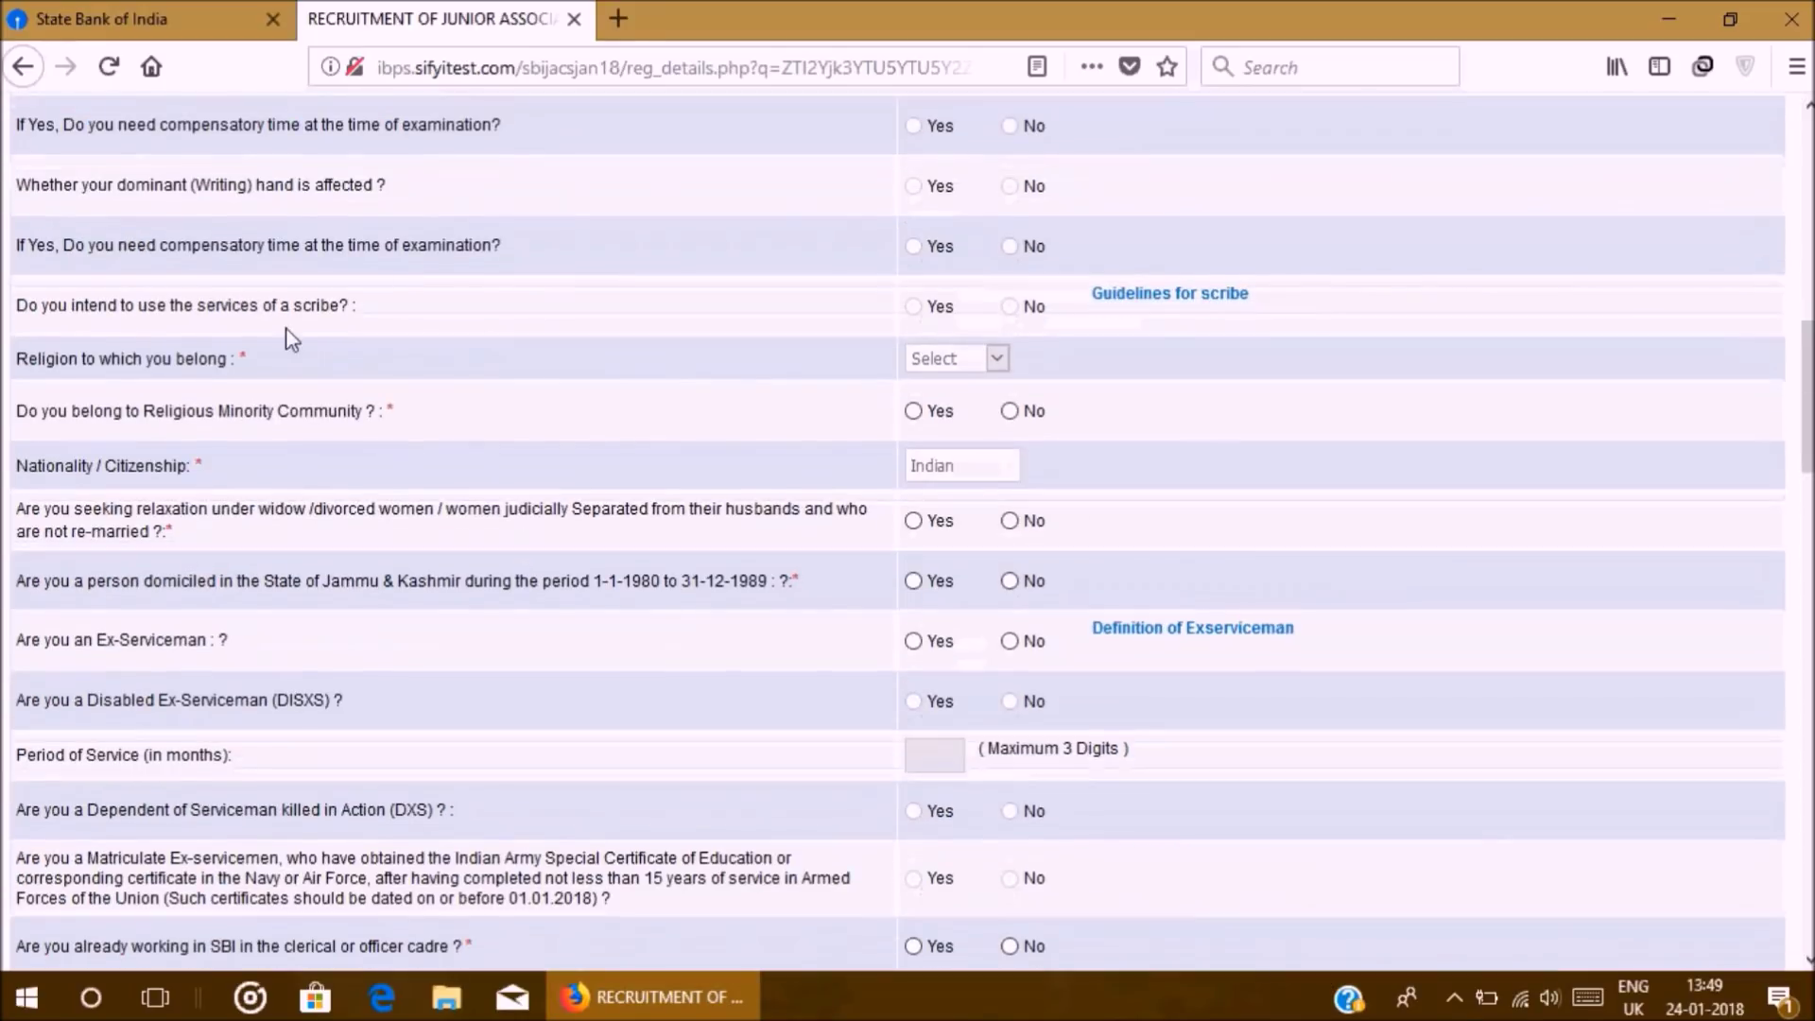
pyautogui.scroll(5, 747, 244)
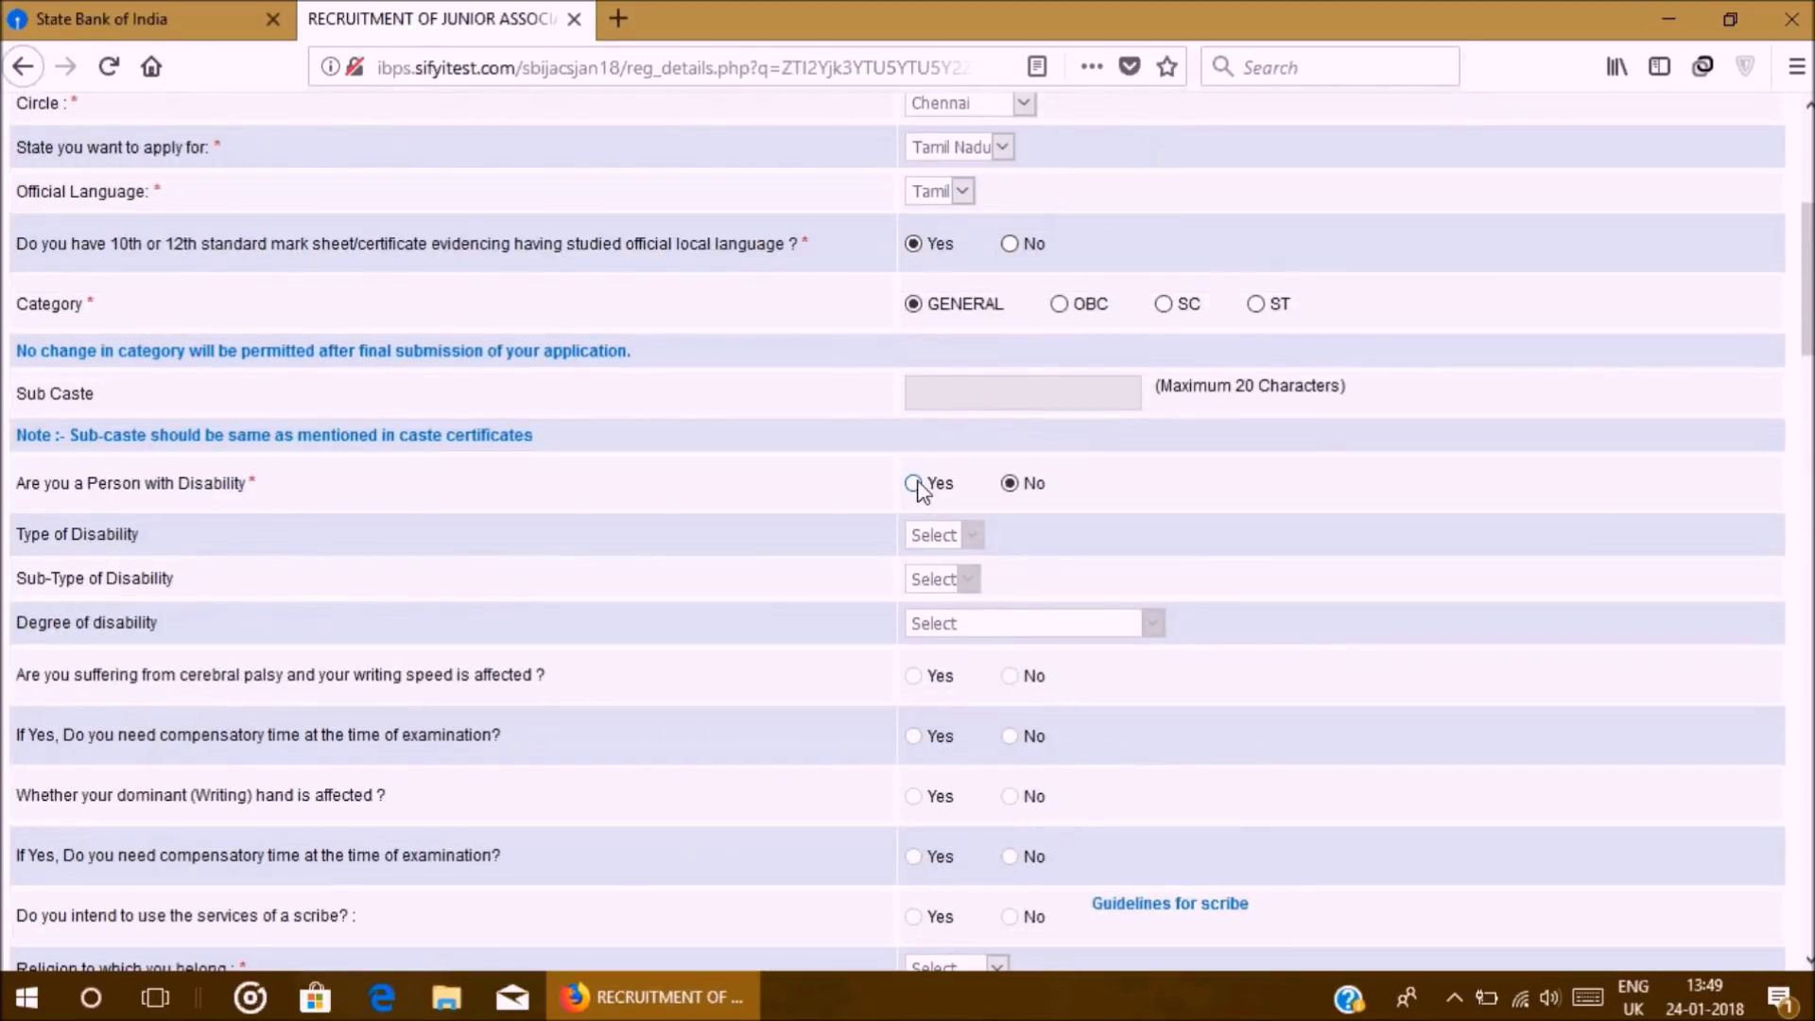
pyautogui.click(913, 483)
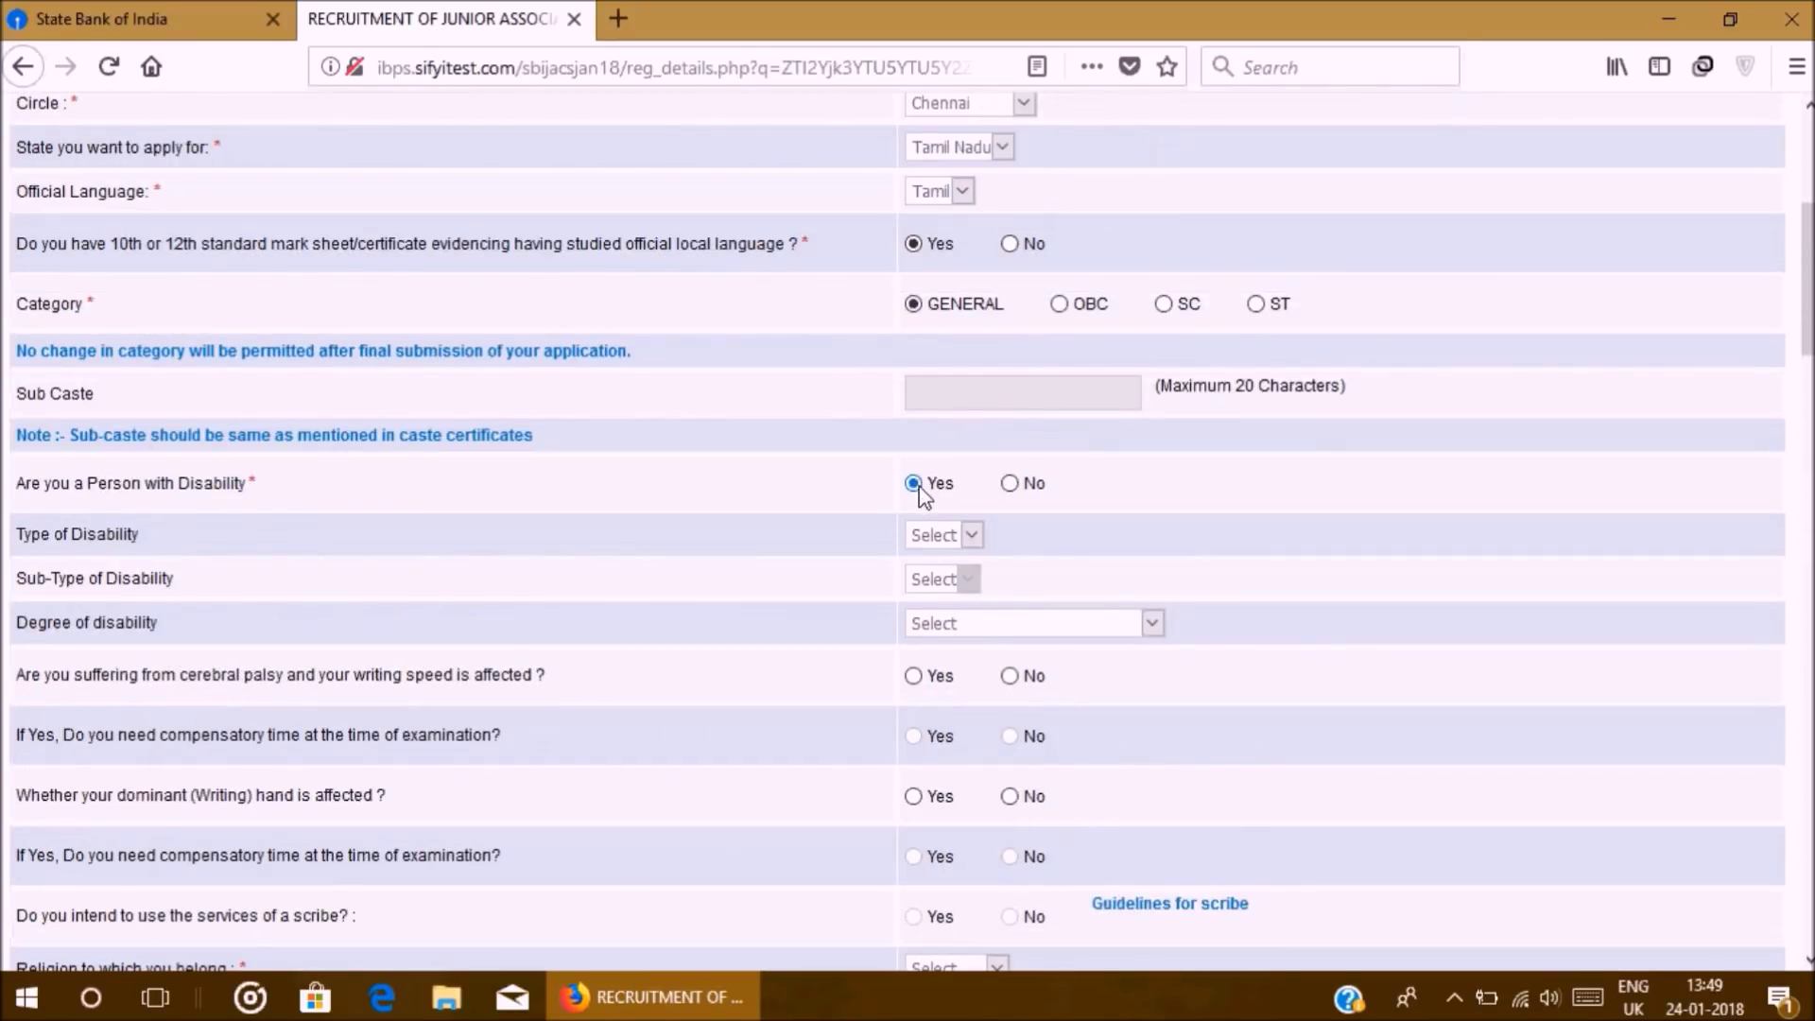
pyautogui.click(942, 537)
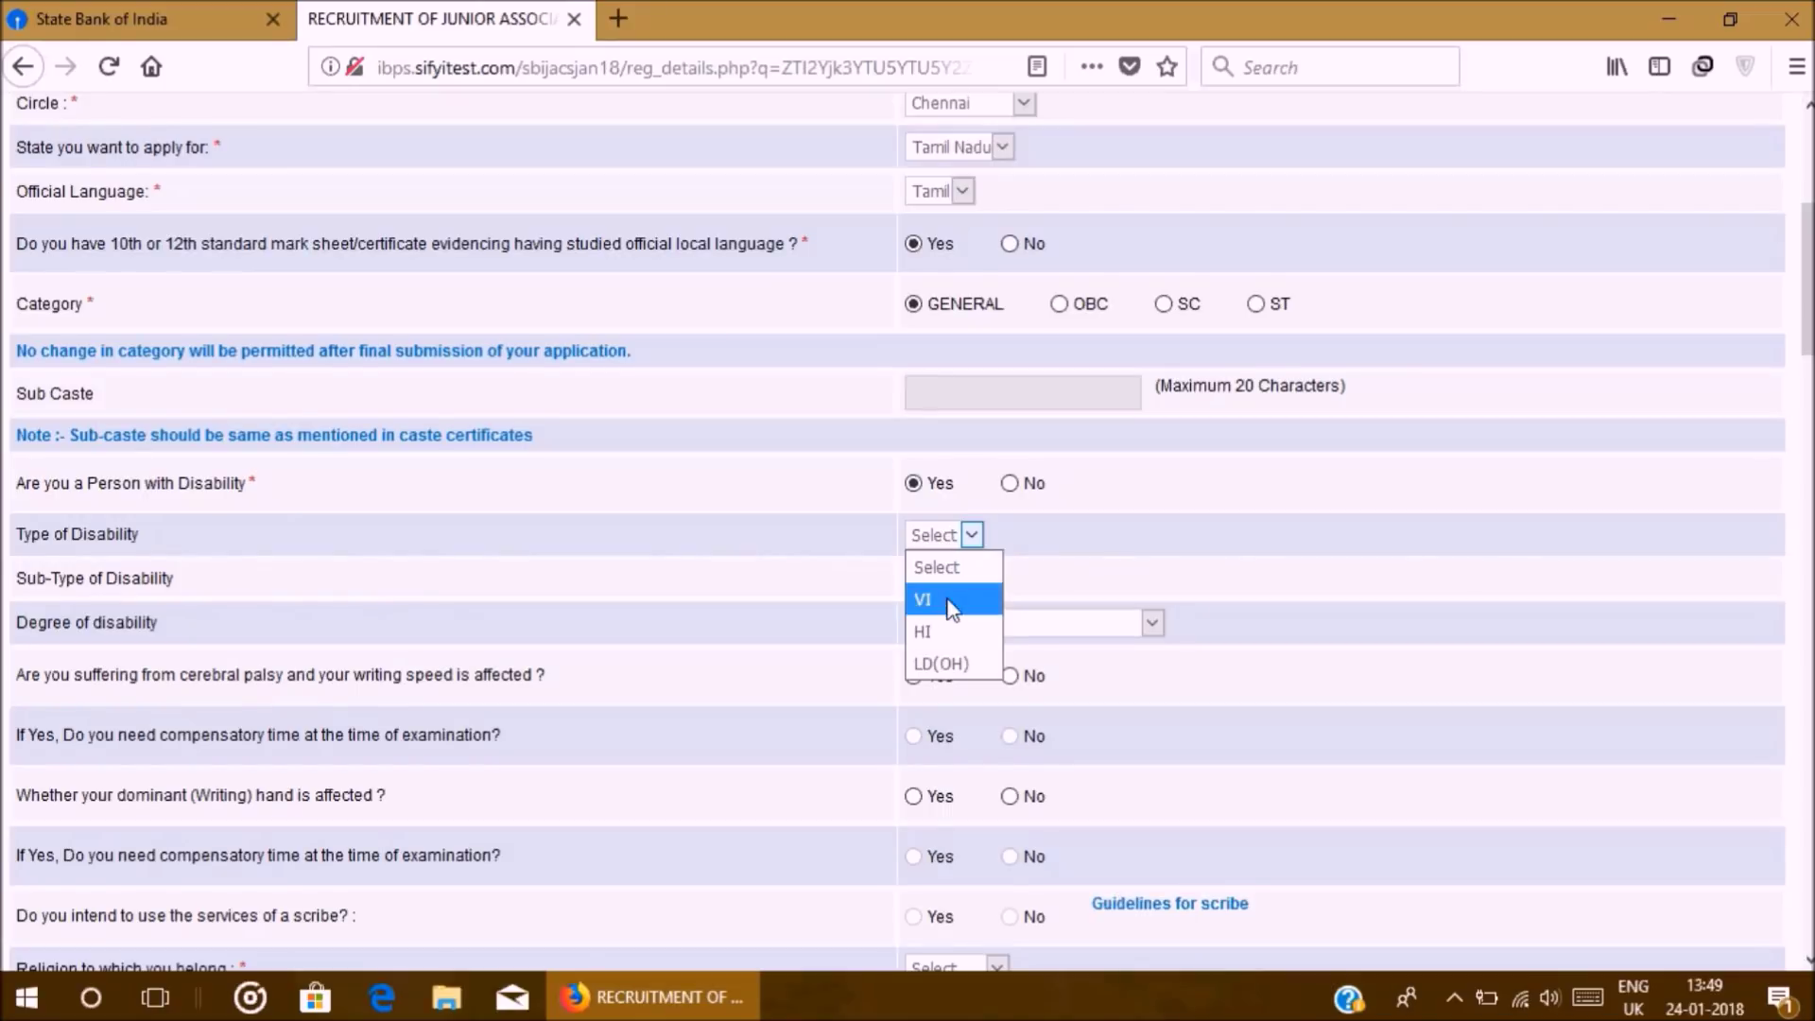
pyautogui.click(954, 563)
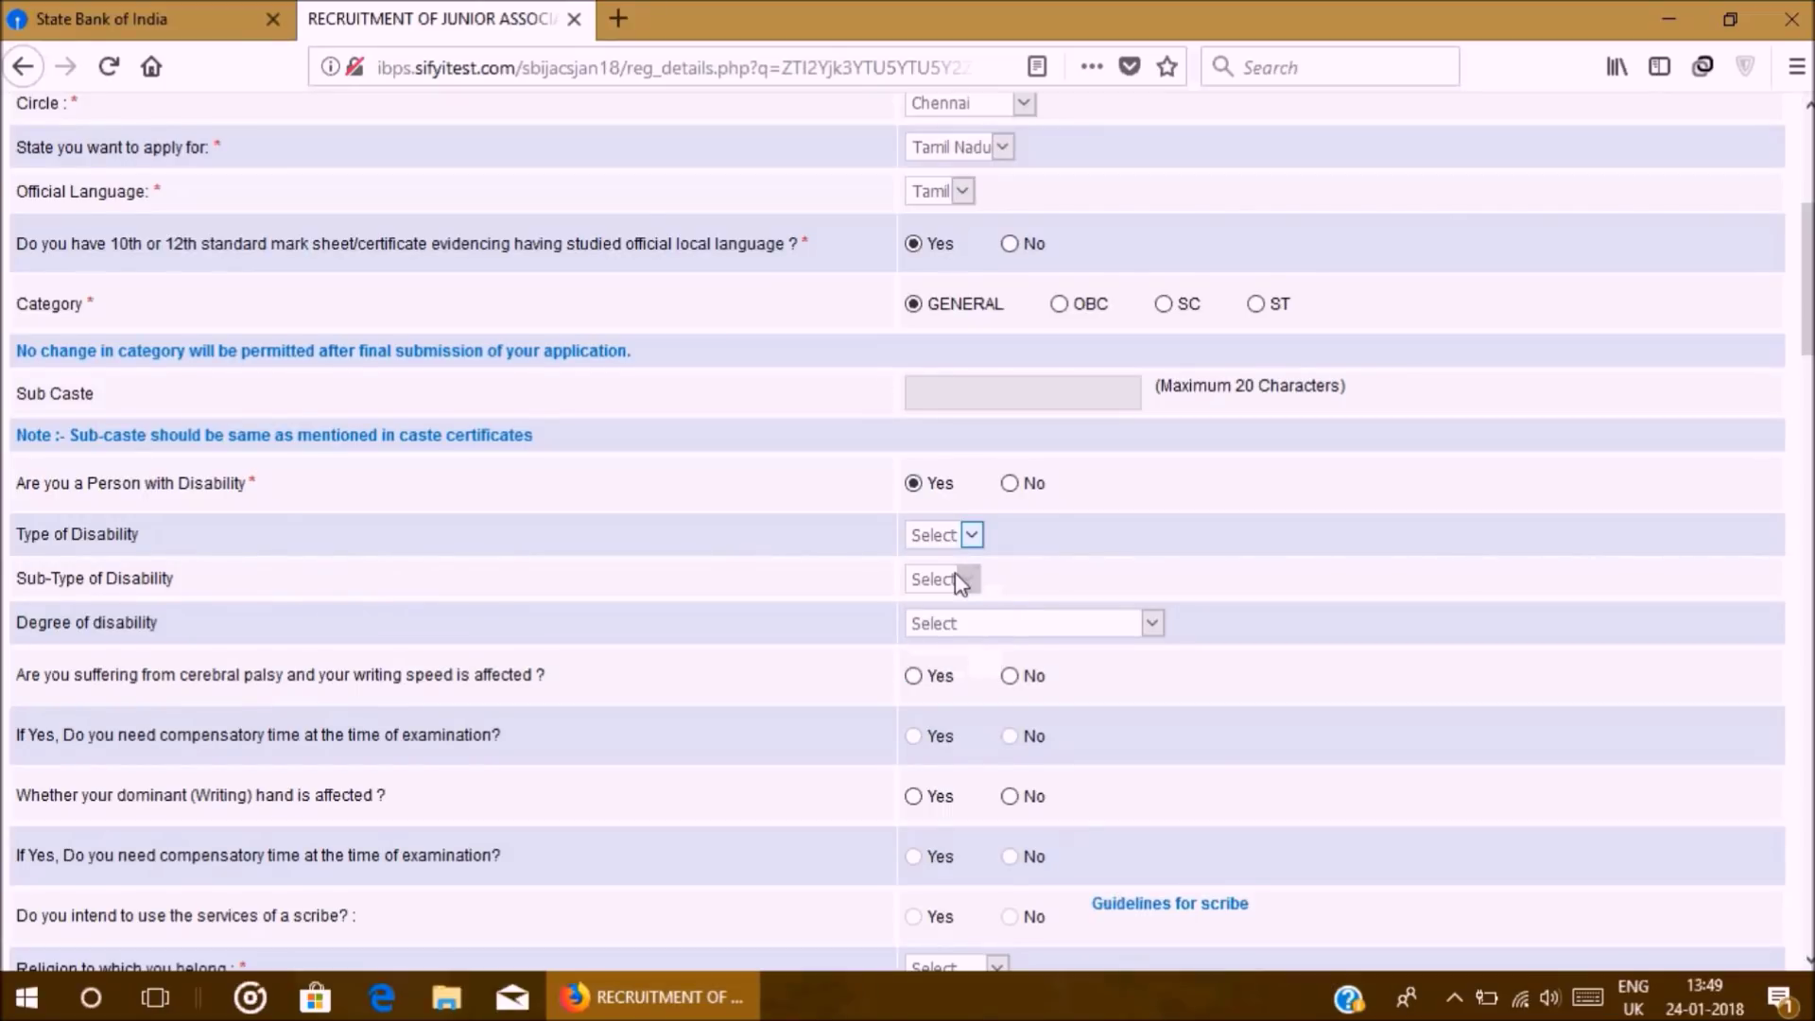
pyautogui.scroll(-6, 955, 578)
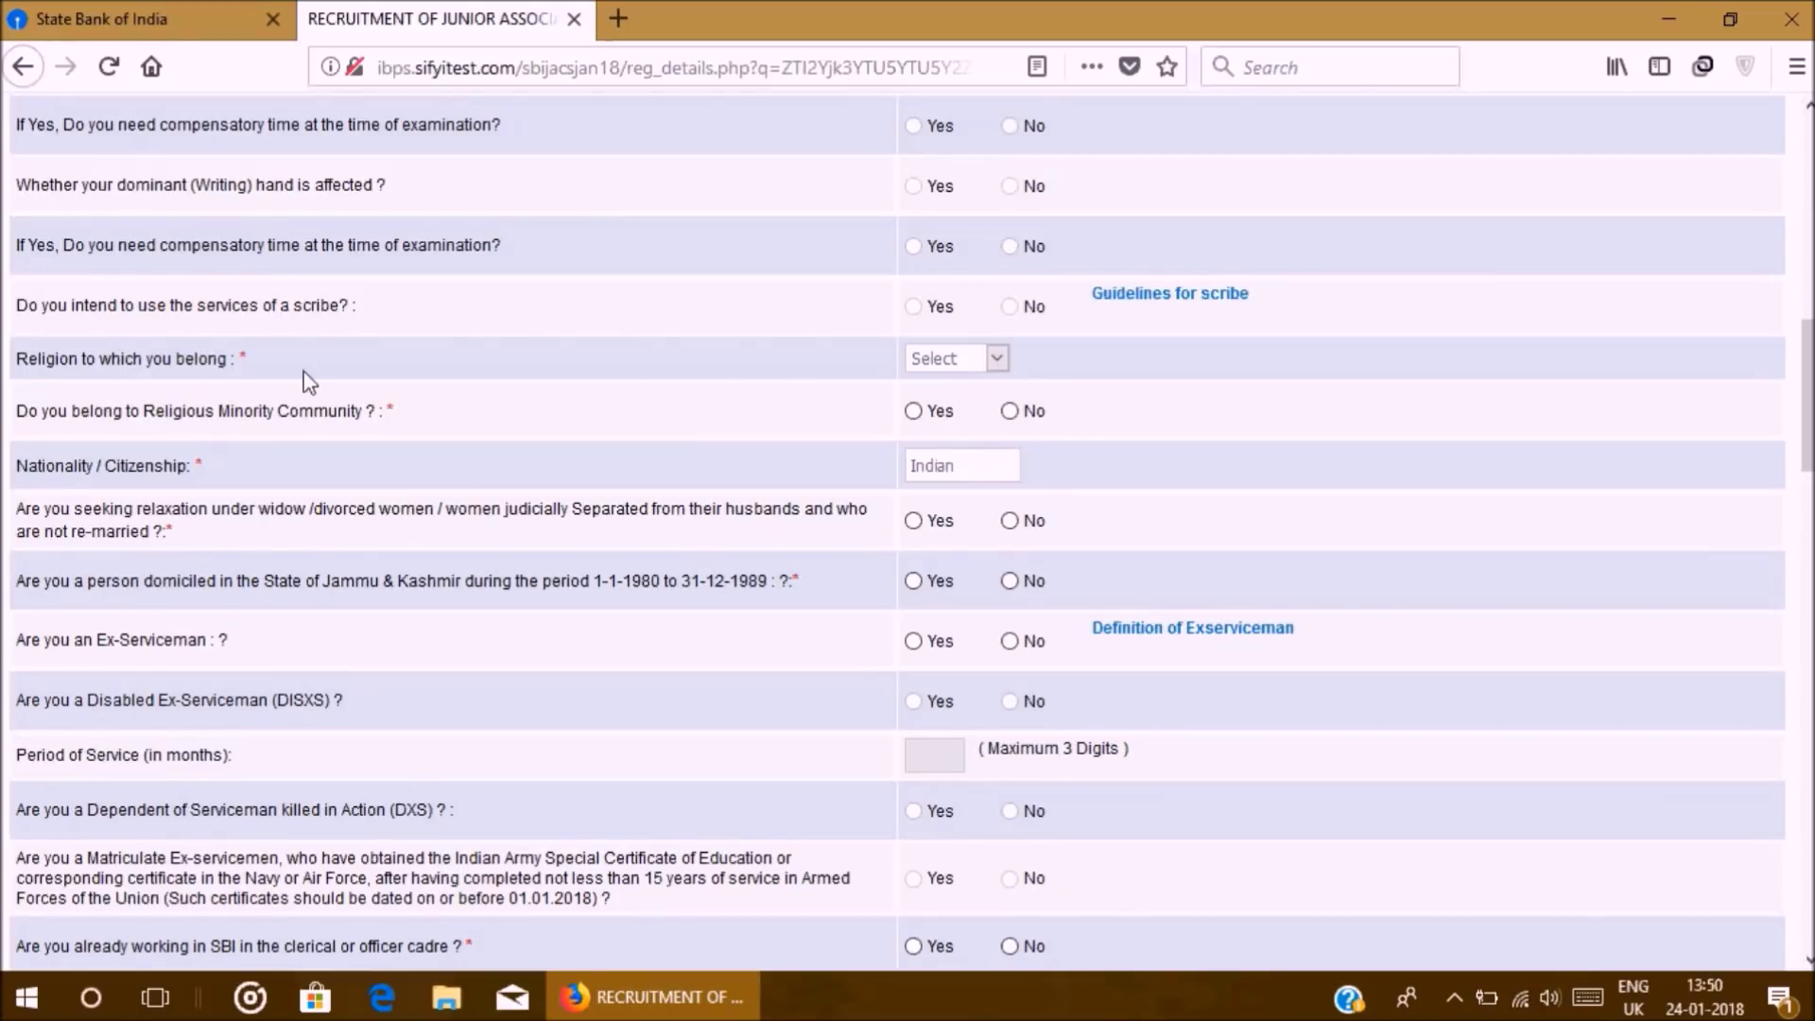
# Step: Keep Hindu as the religion and answer No to the Religious Minority Community question
pyautogui.click(961, 361)
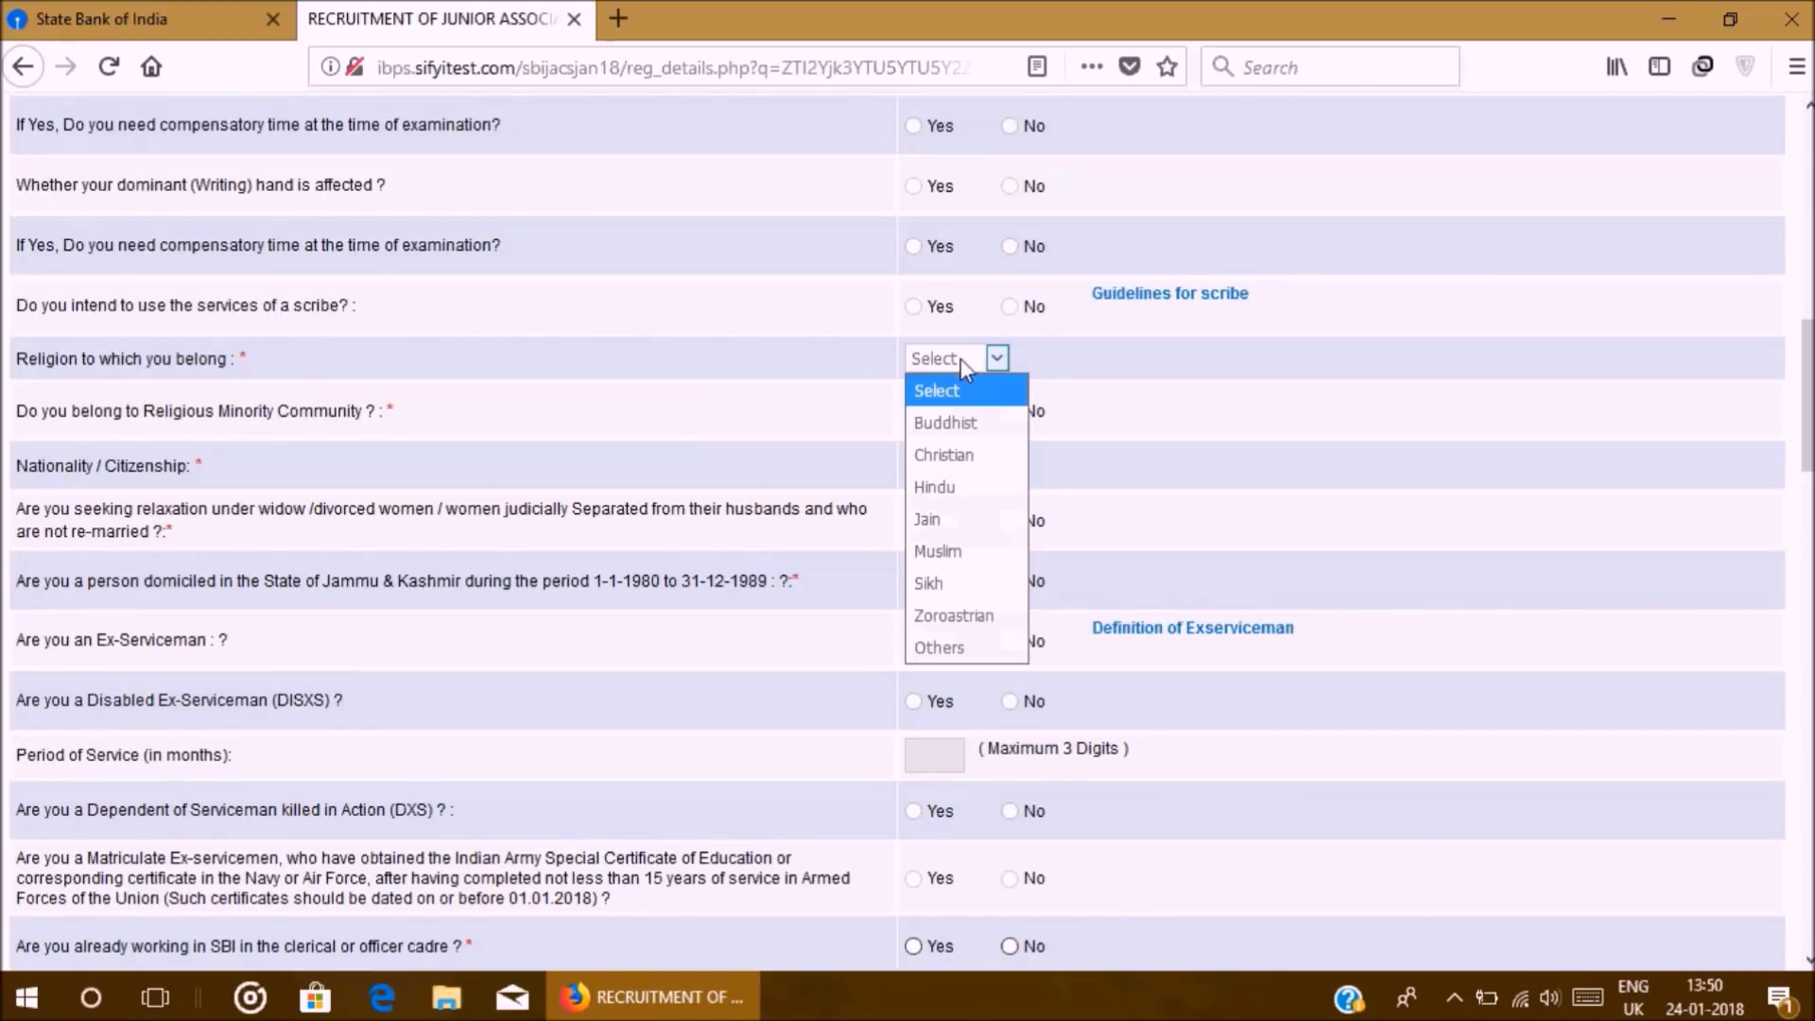
pyautogui.click(974, 494)
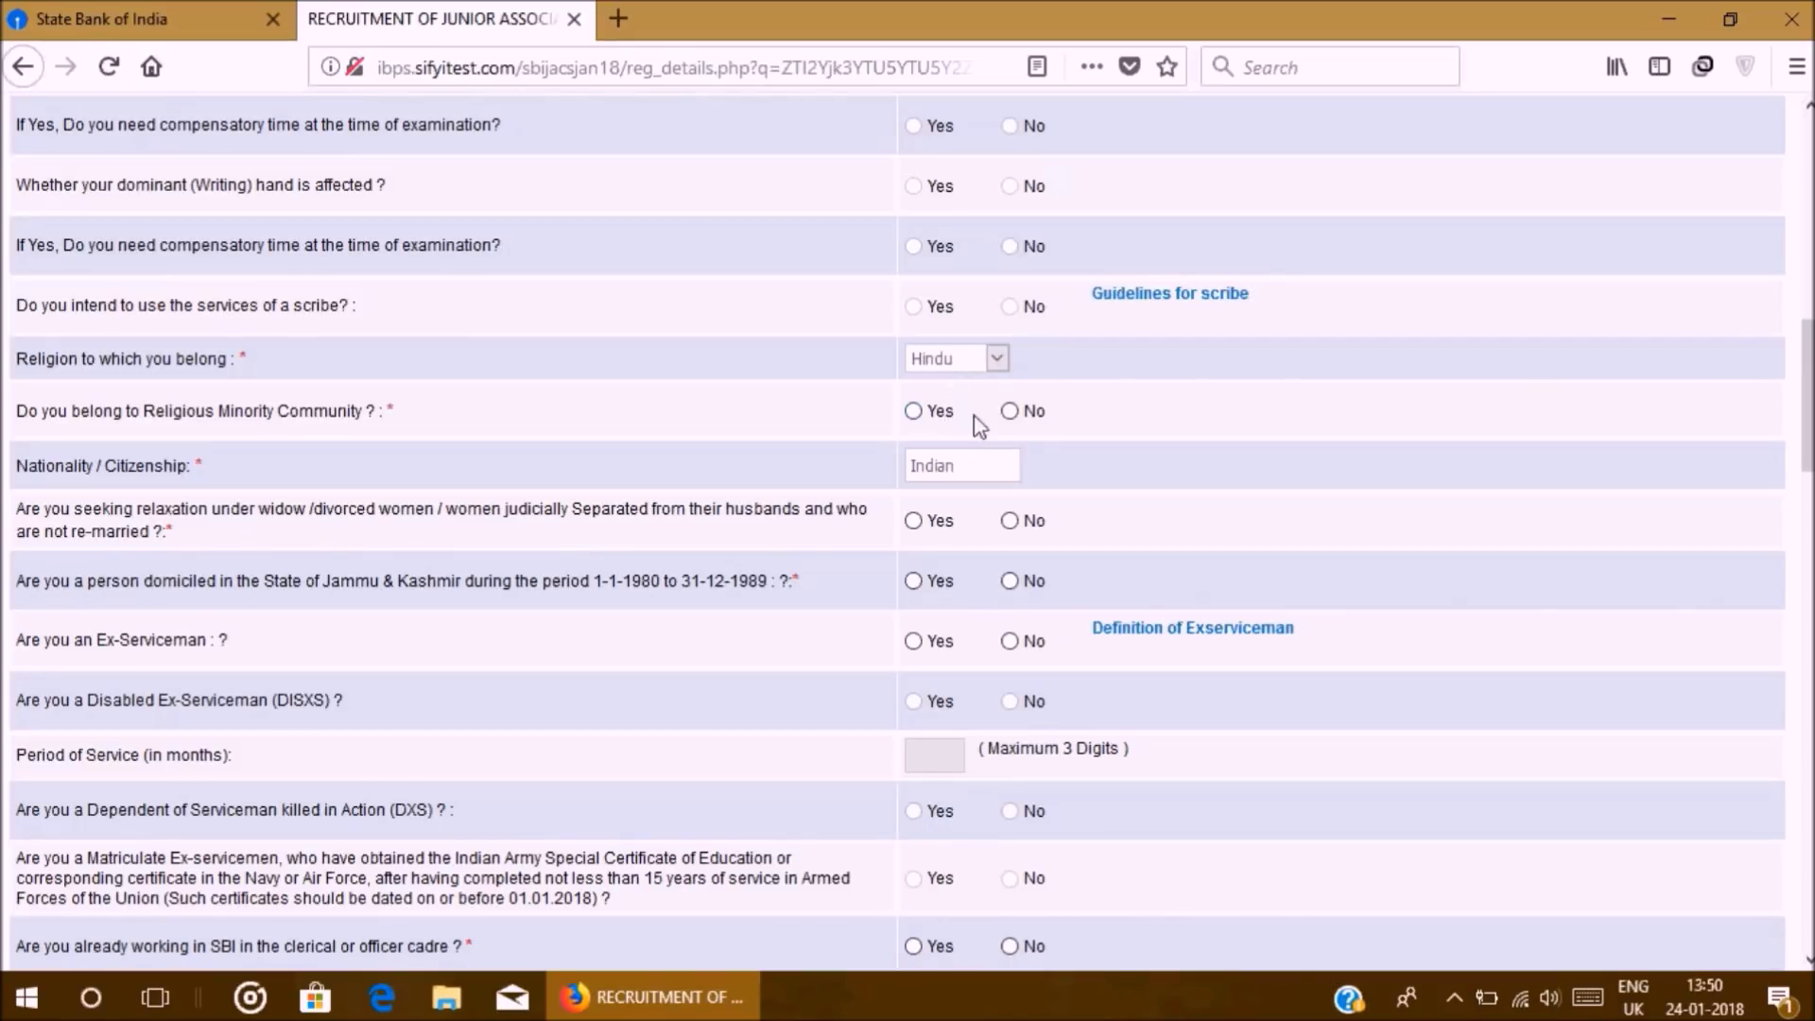
pyautogui.click(1010, 413)
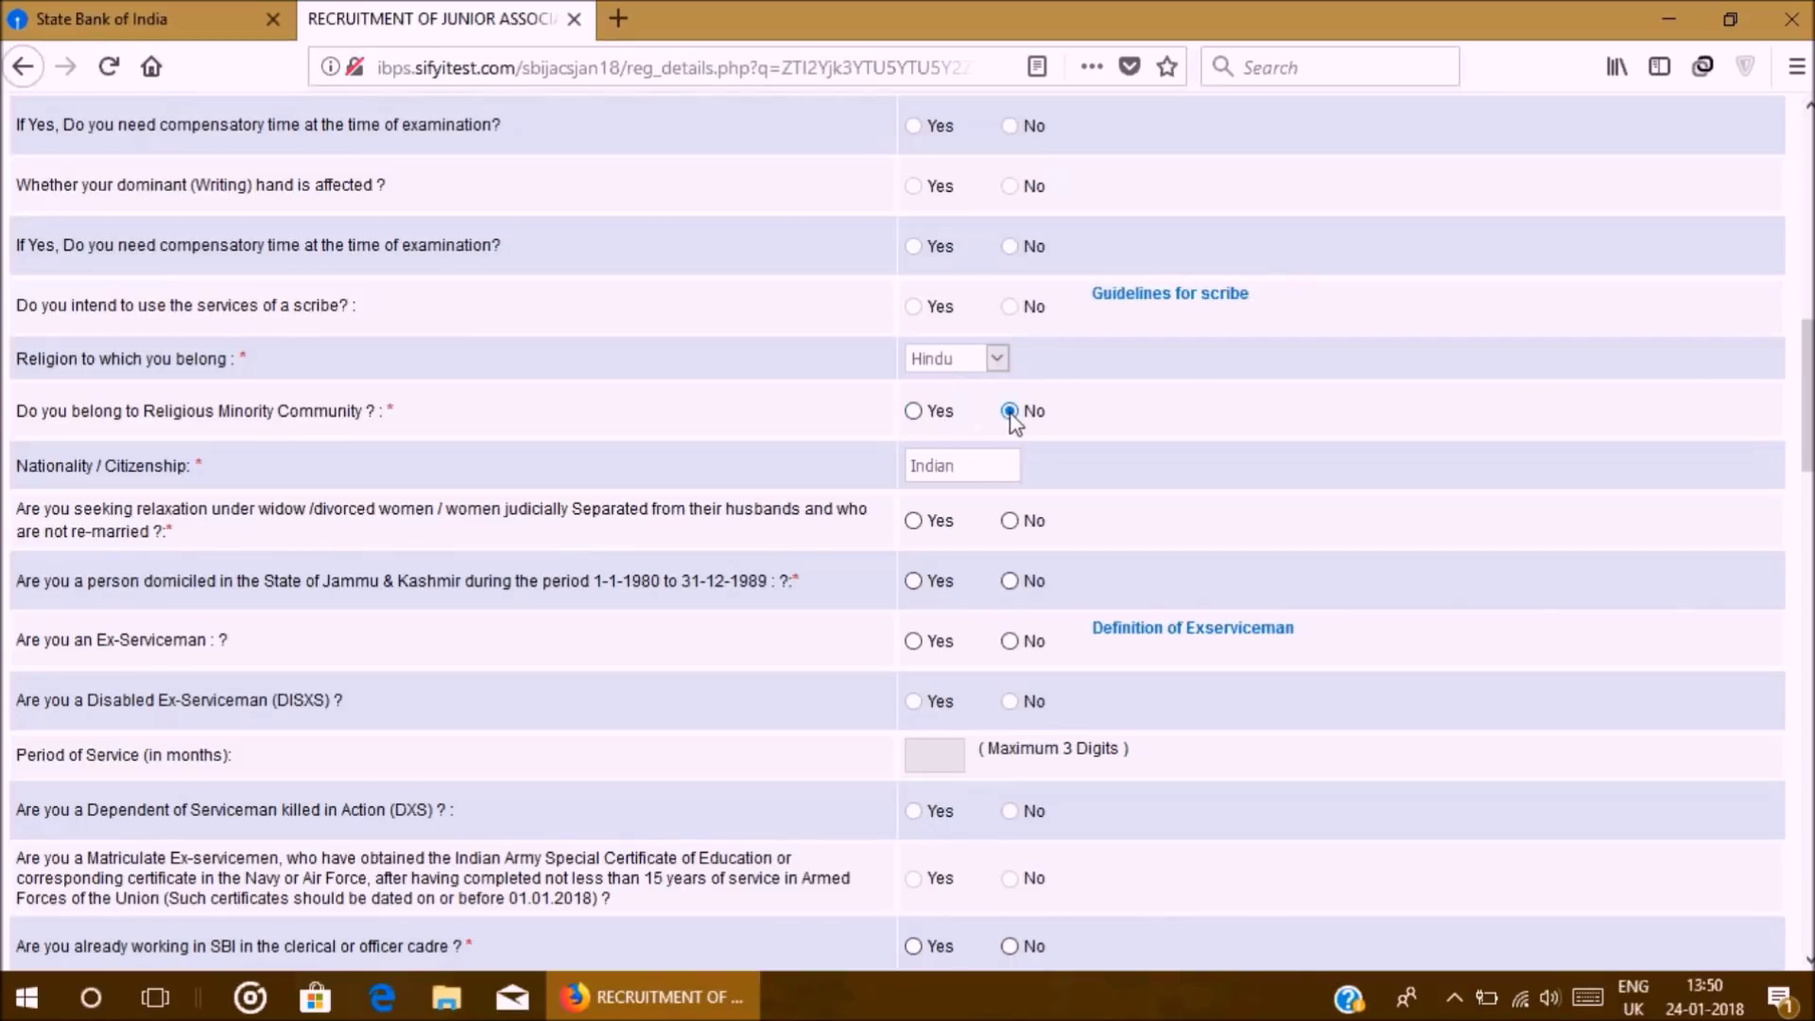
pyautogui.click(976, 368)
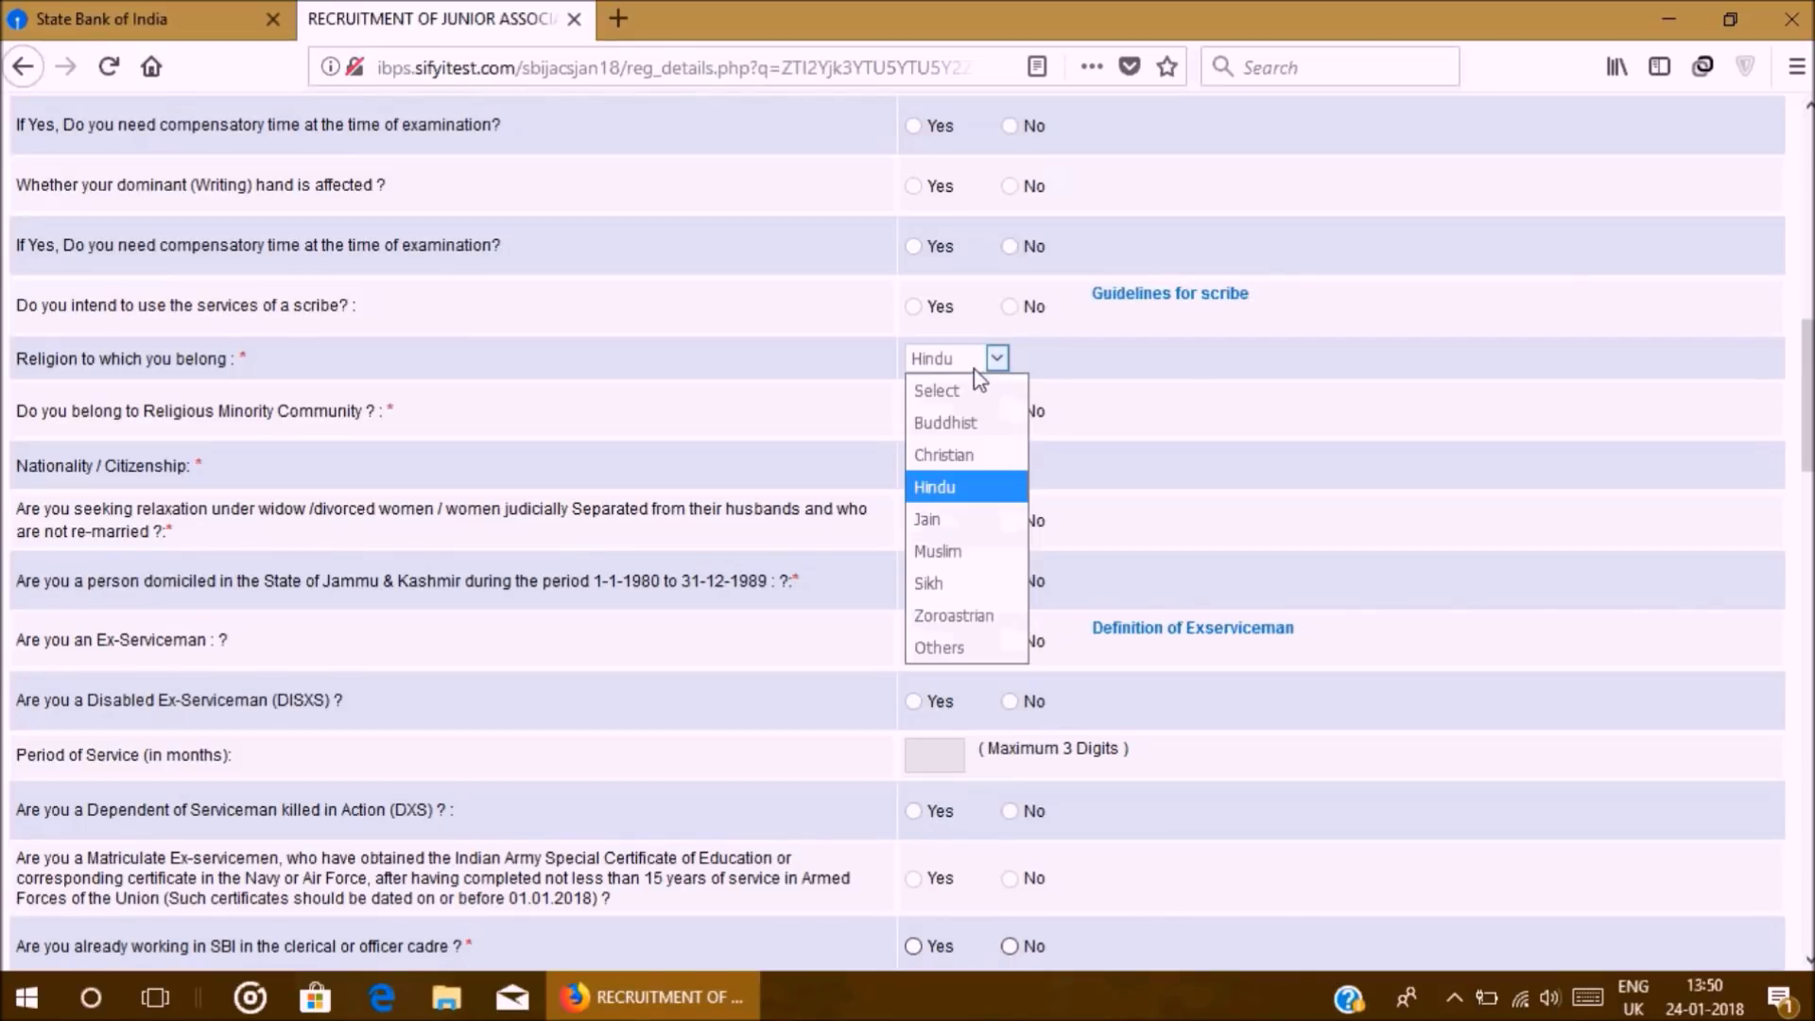
pyautogui.click(978, 490)
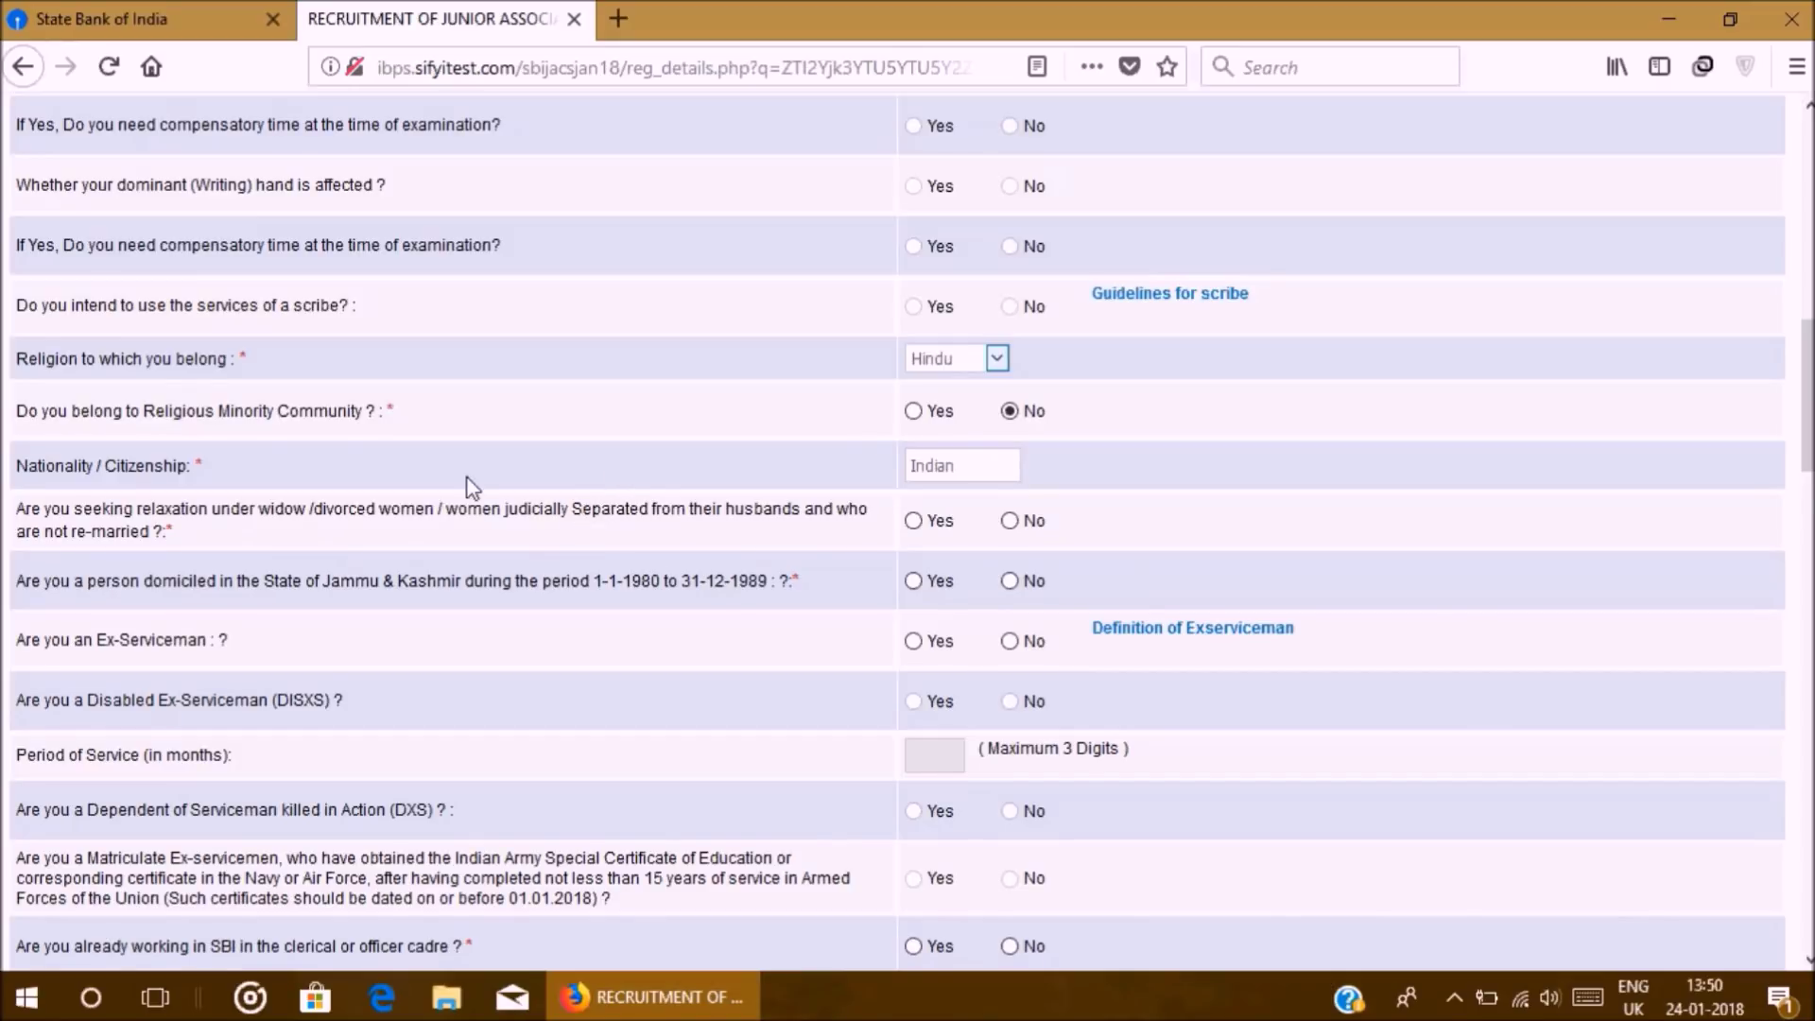
pyautogui.scroll(-3, 473, 487)
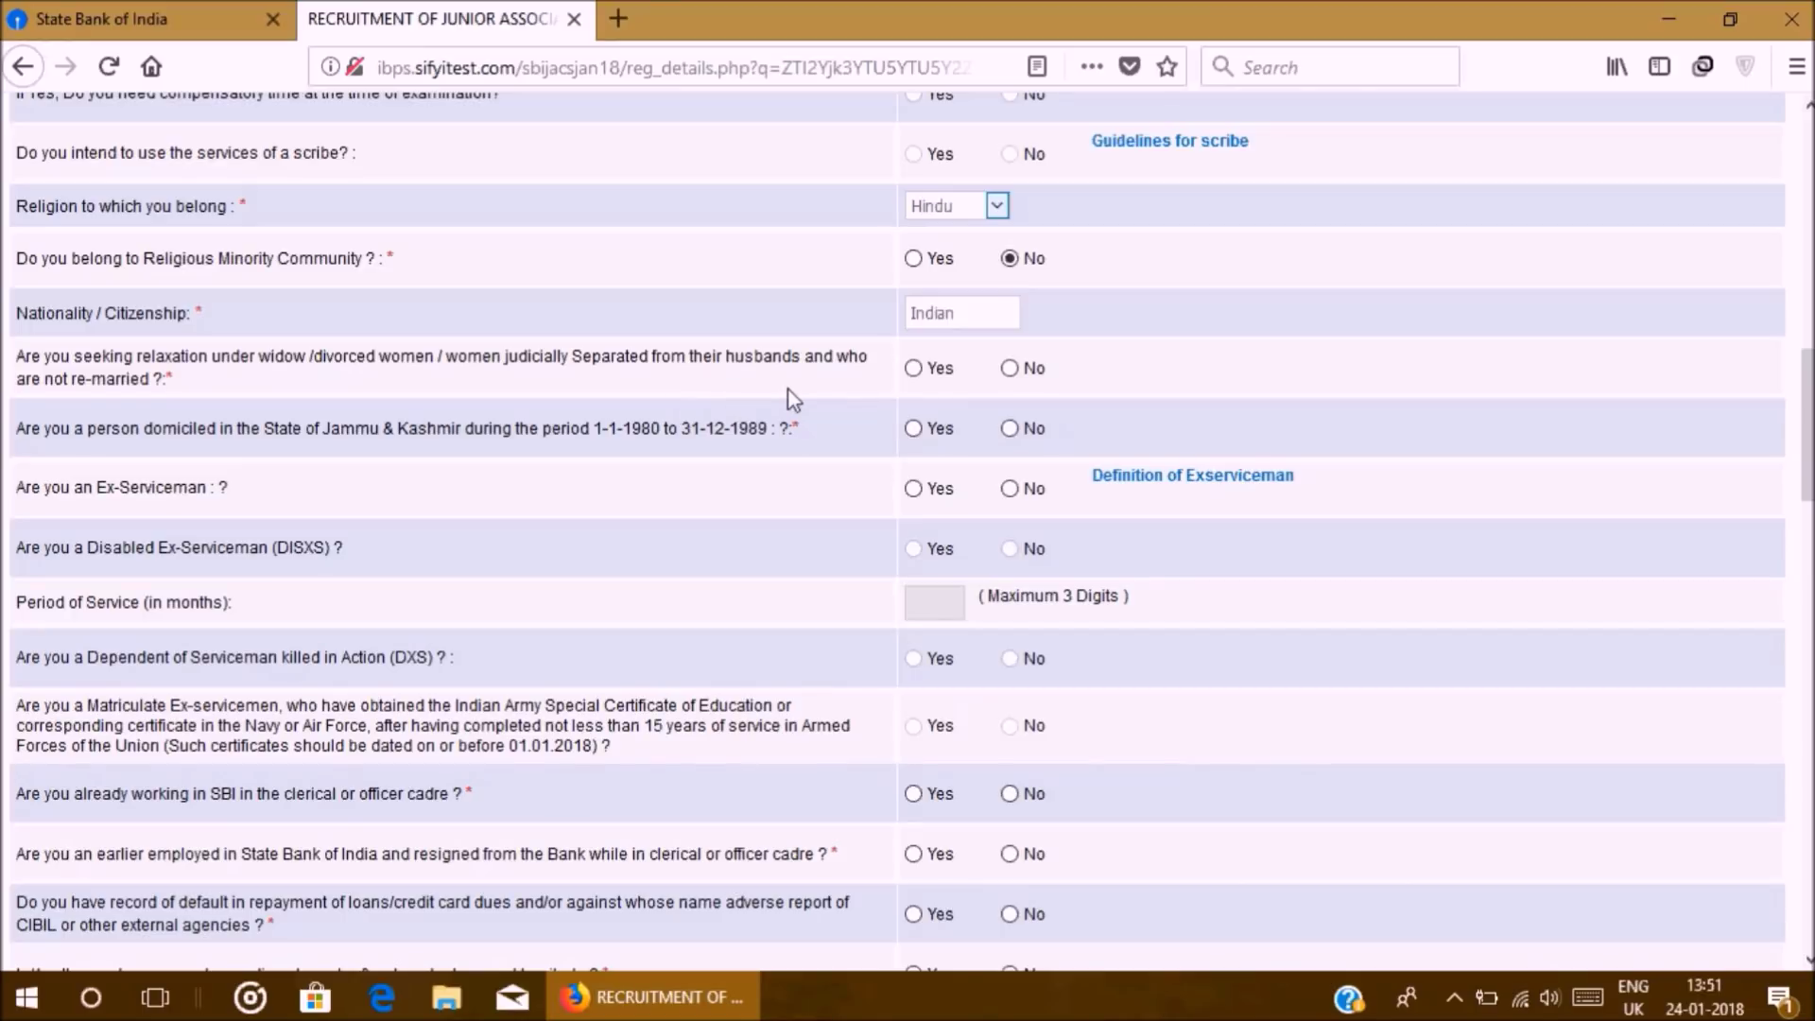
# Step: Answer No to widow relaxation, J&K domicile, Ex-Serviceman, current and earlier SBI employment
pyautogui.click(1010, 369)
pyautogui.click(1017, 430)
pyautogui.click(1010, 490)
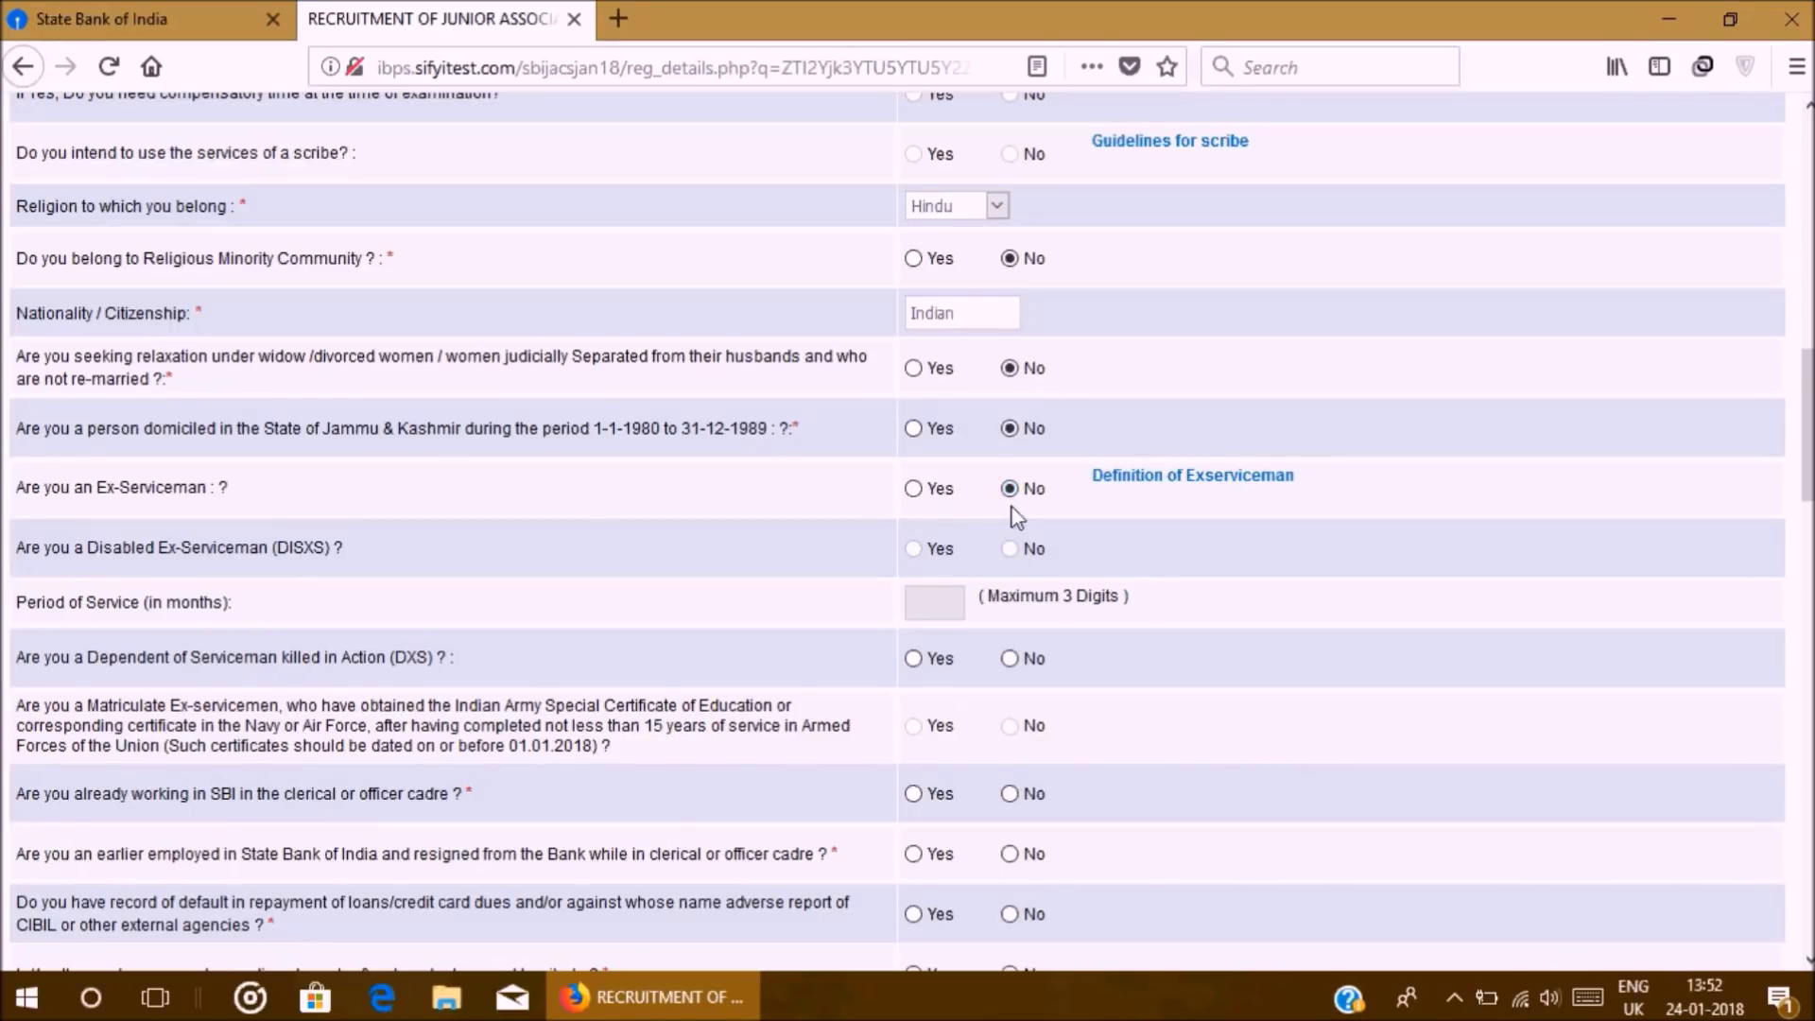
pyautogui.scroll(-3, 397, 662)
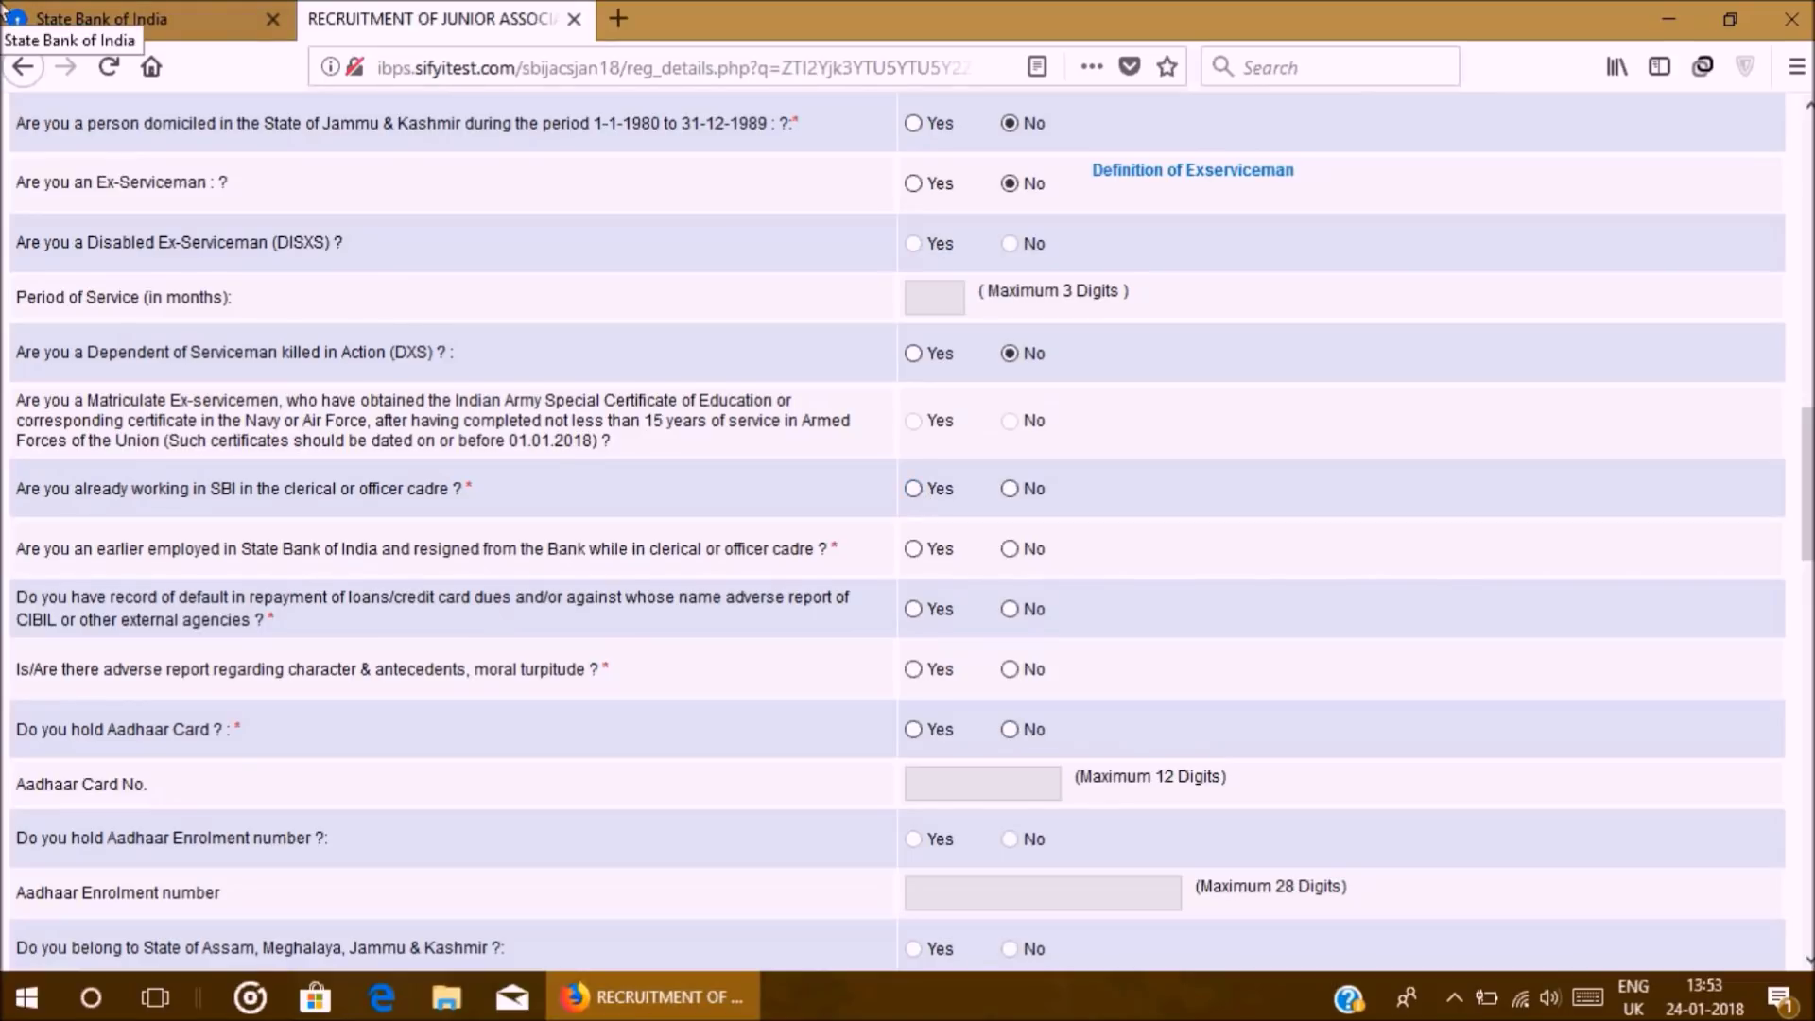
pyautogui.click(1009, 488)
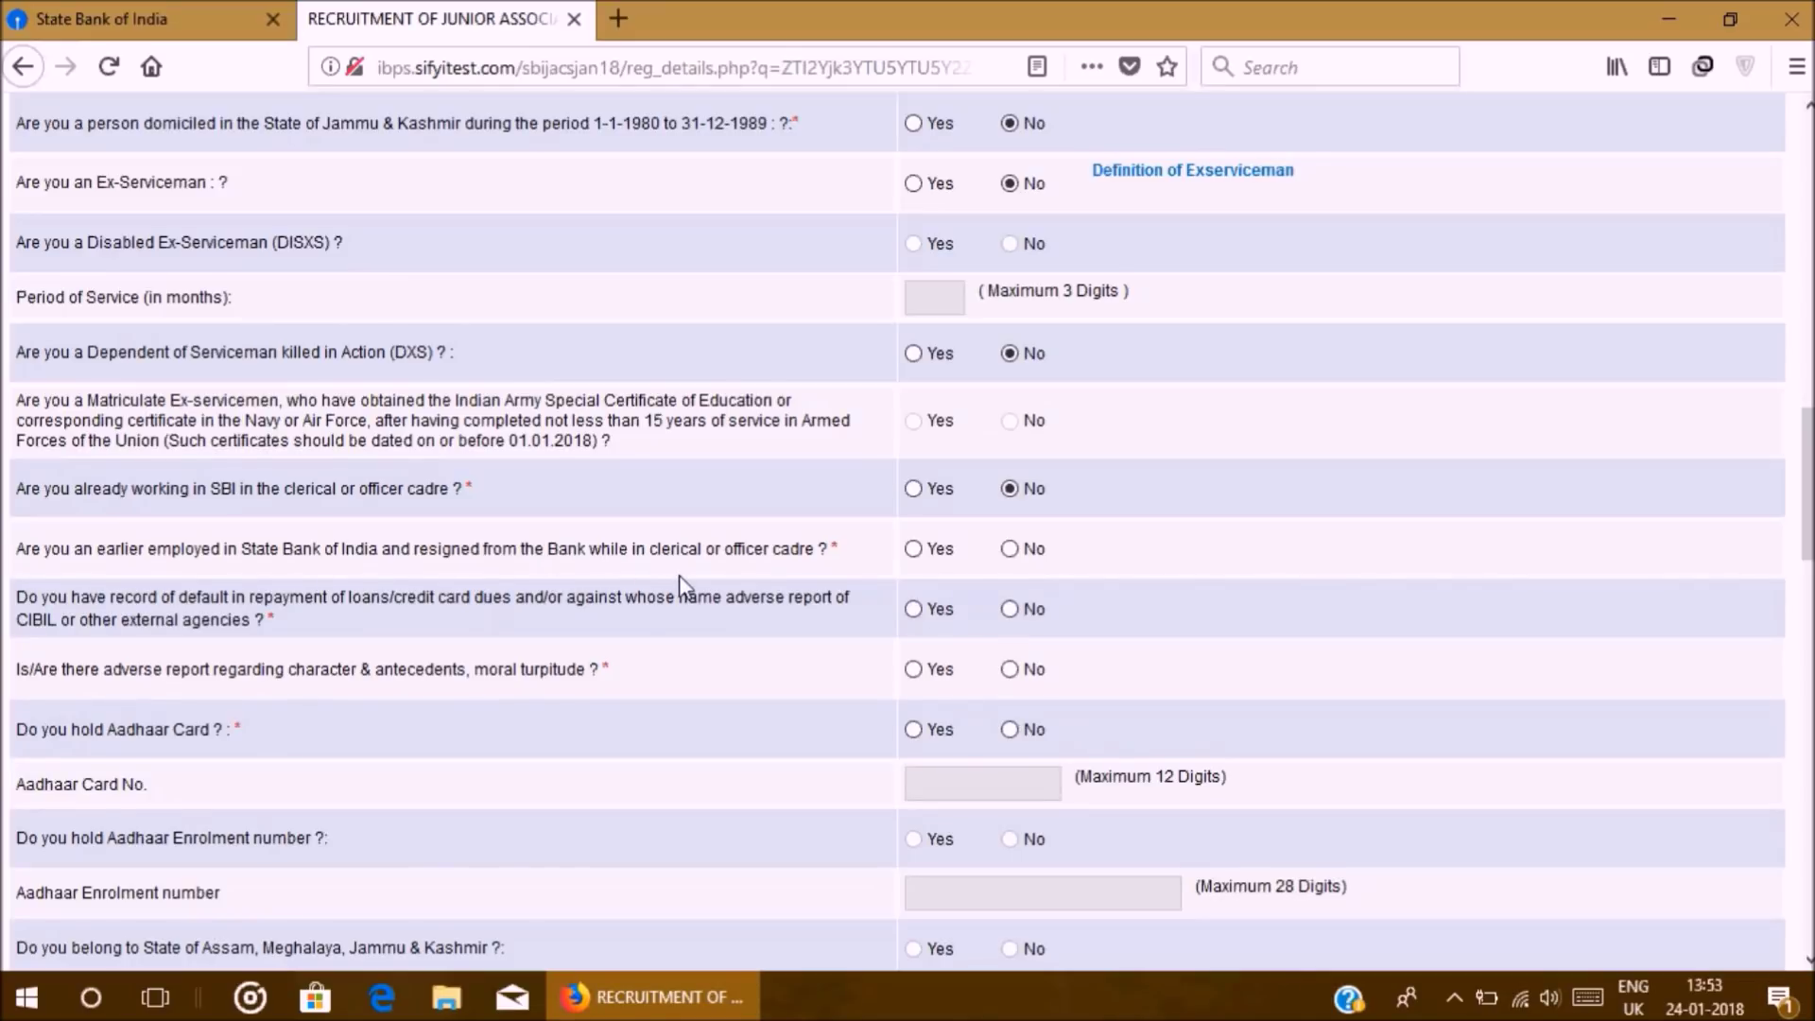
pyautogui.click(1010, 549)
pyautogui.scroll(-3, 705, 588)
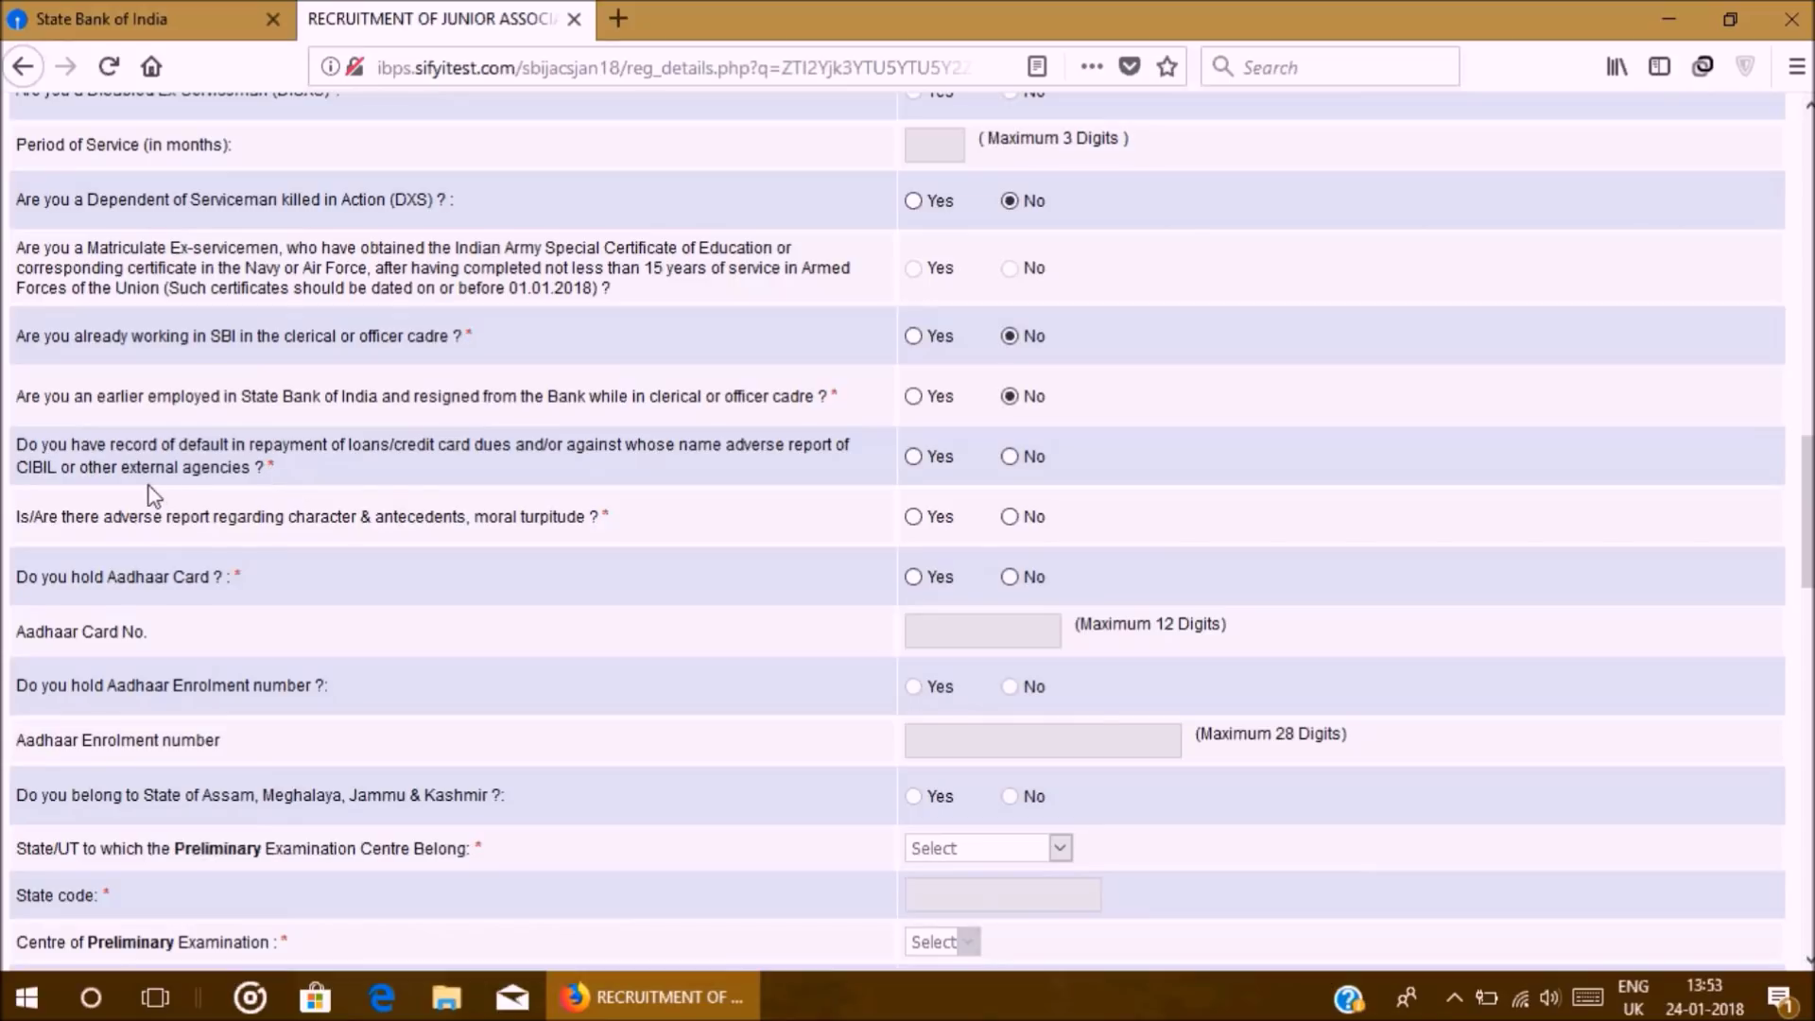
# Step: Answer No to CIBIL default and moral turpitude, mark Aadhaar Yes, and enter the 12-digit Aadhaar number
pyautogui.click(366, 459)
pyautogui.click(1009, 517)
pyautogui.click(914, 578)
pyautogui.click(943, 642)
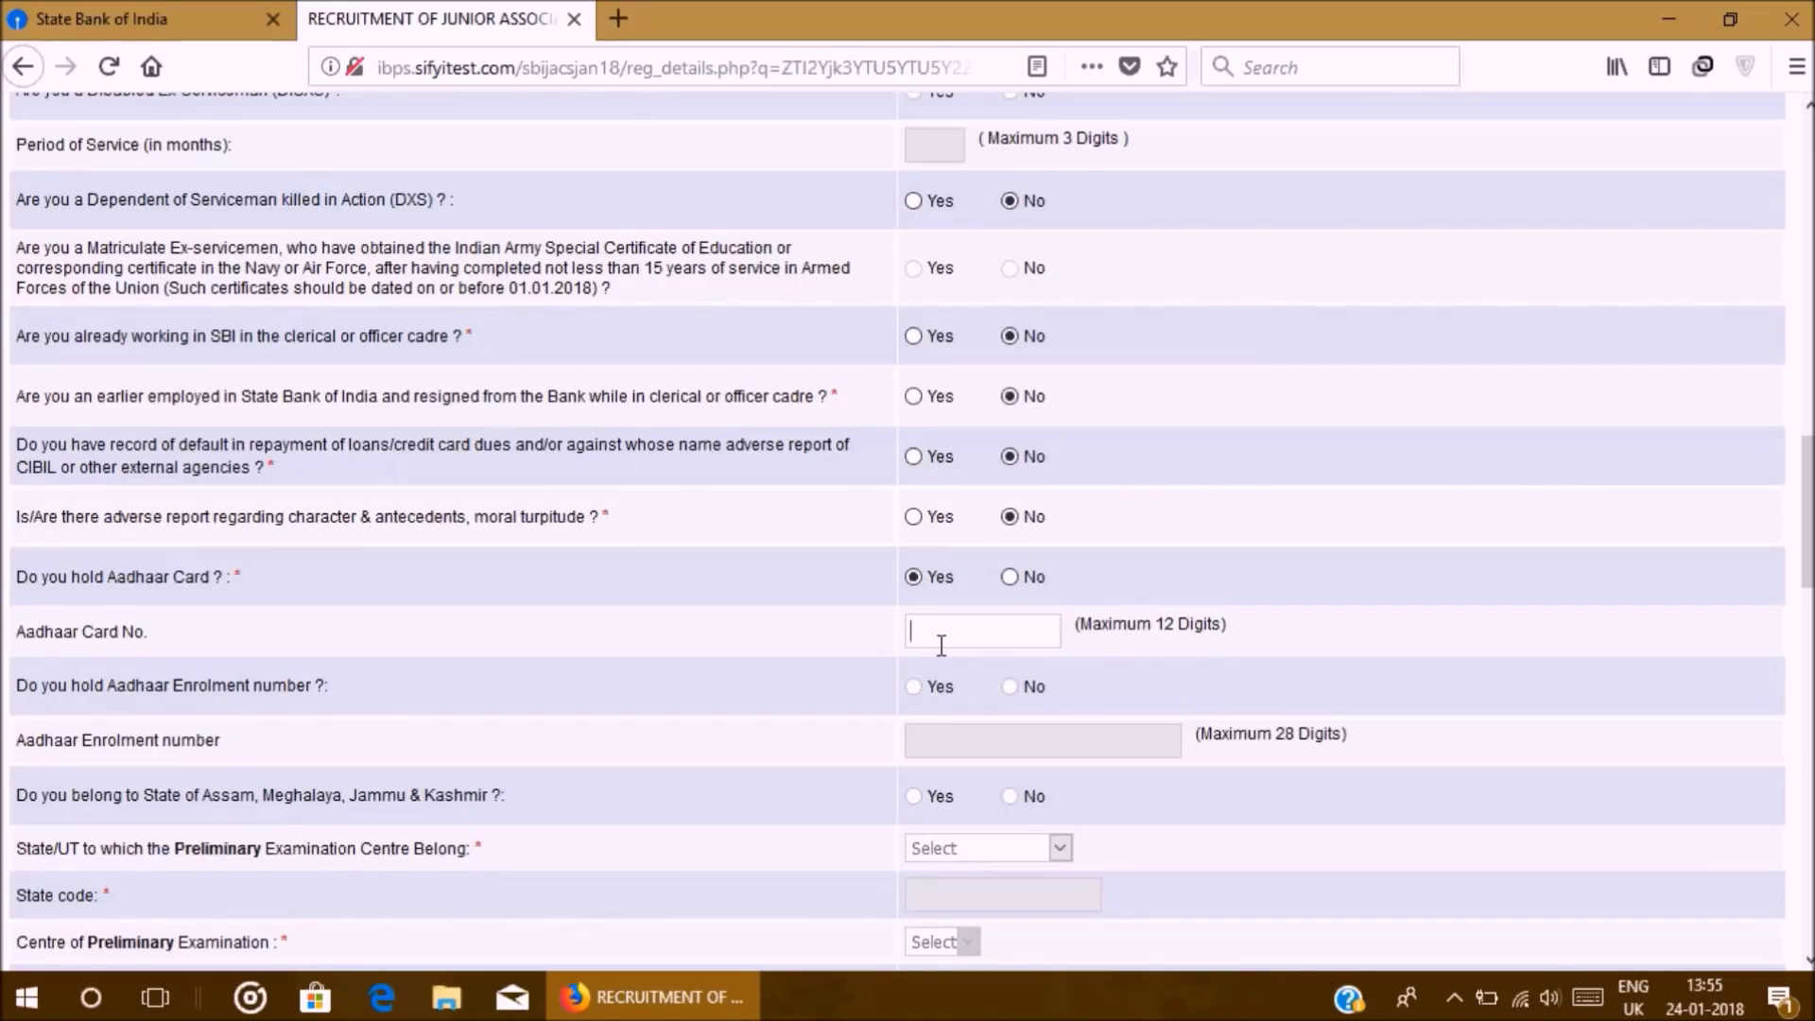
pyautogui.scroll(-3, 668, 406)
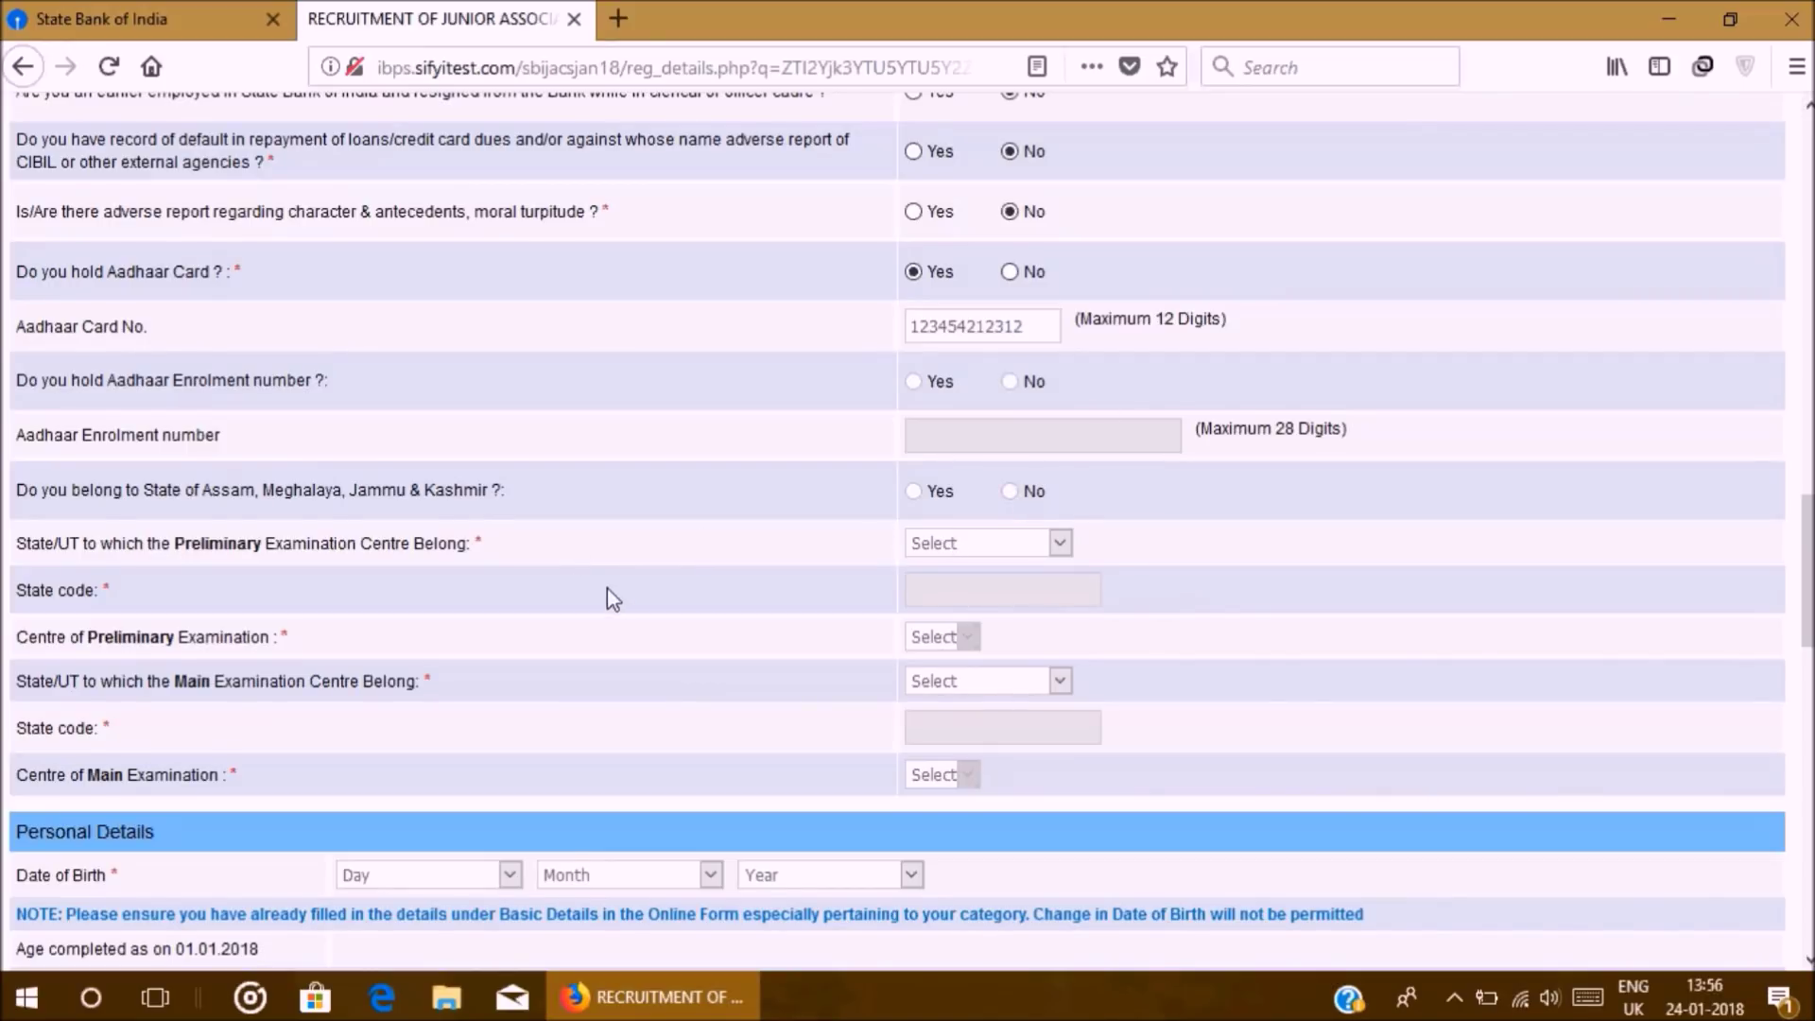
# Step: Set the preliminary examination state to Tamilnadu and centre to Chennai
pyautogui.click(983, 547)
pyautogui.scroll(-2, 1016, 273)
pyautogui.scroll(-1, 1019, 274)
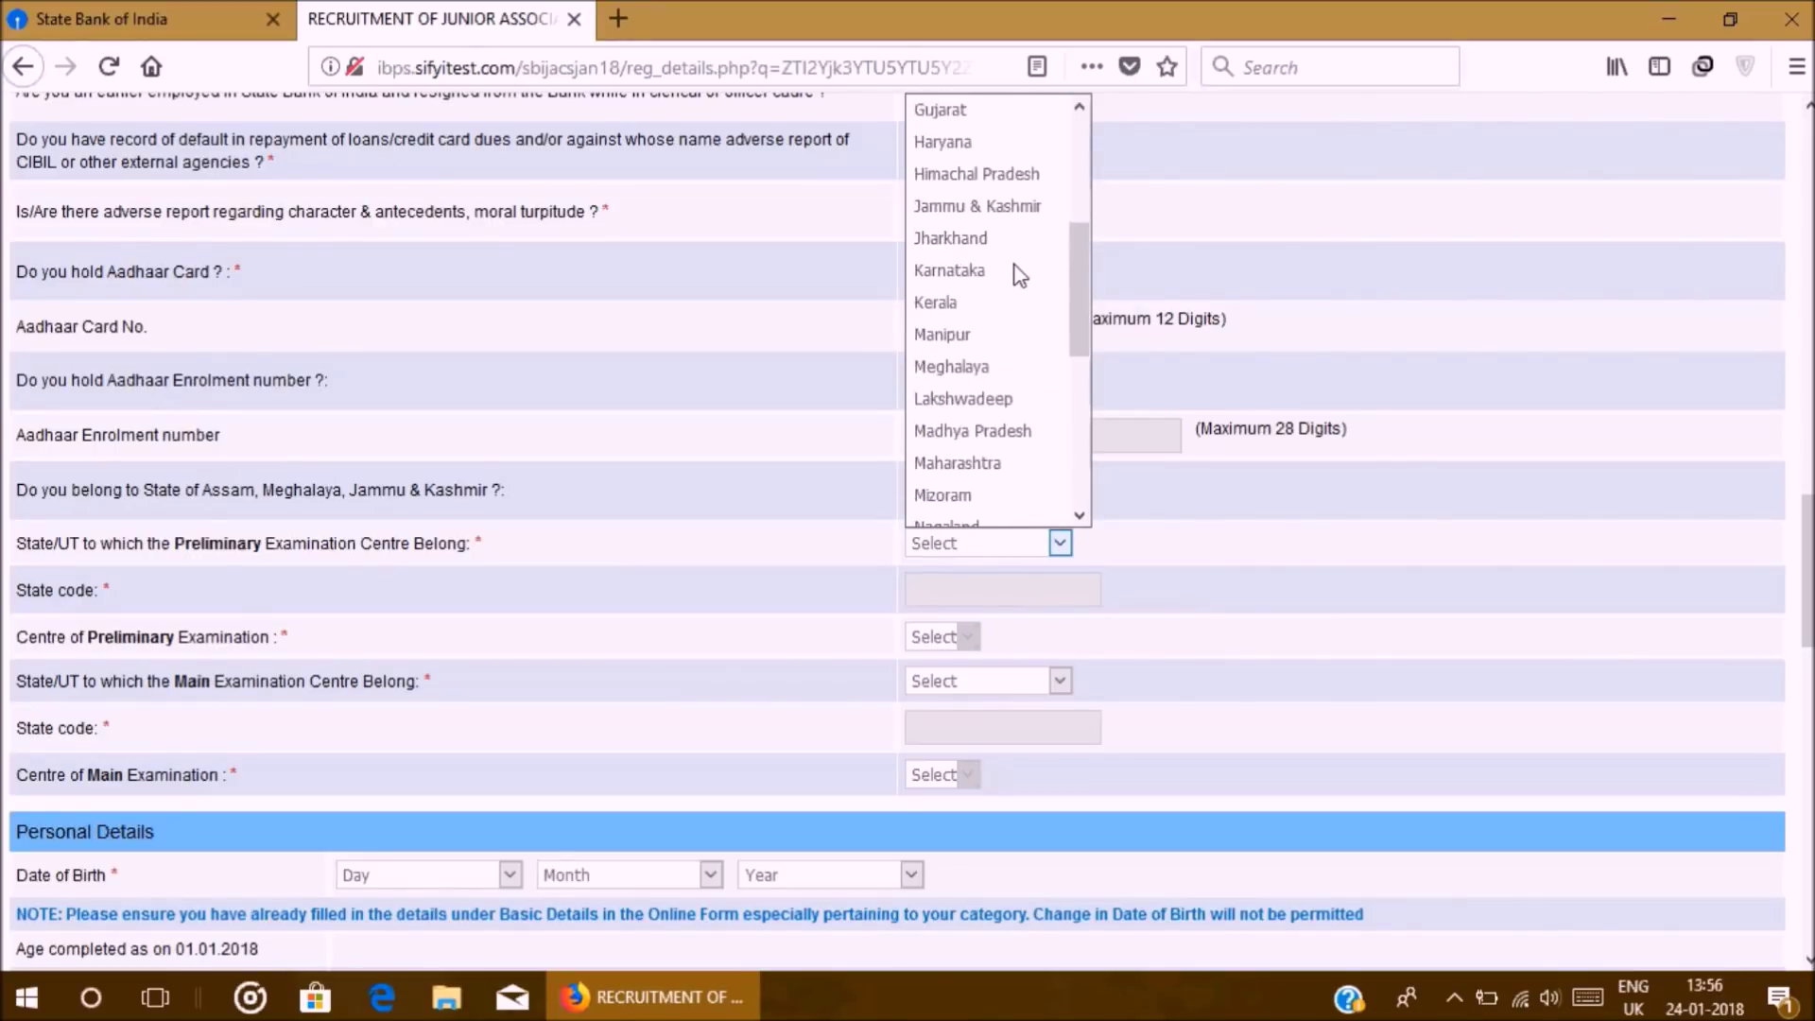
pyautogui.scroll(-2, 1019, 274)
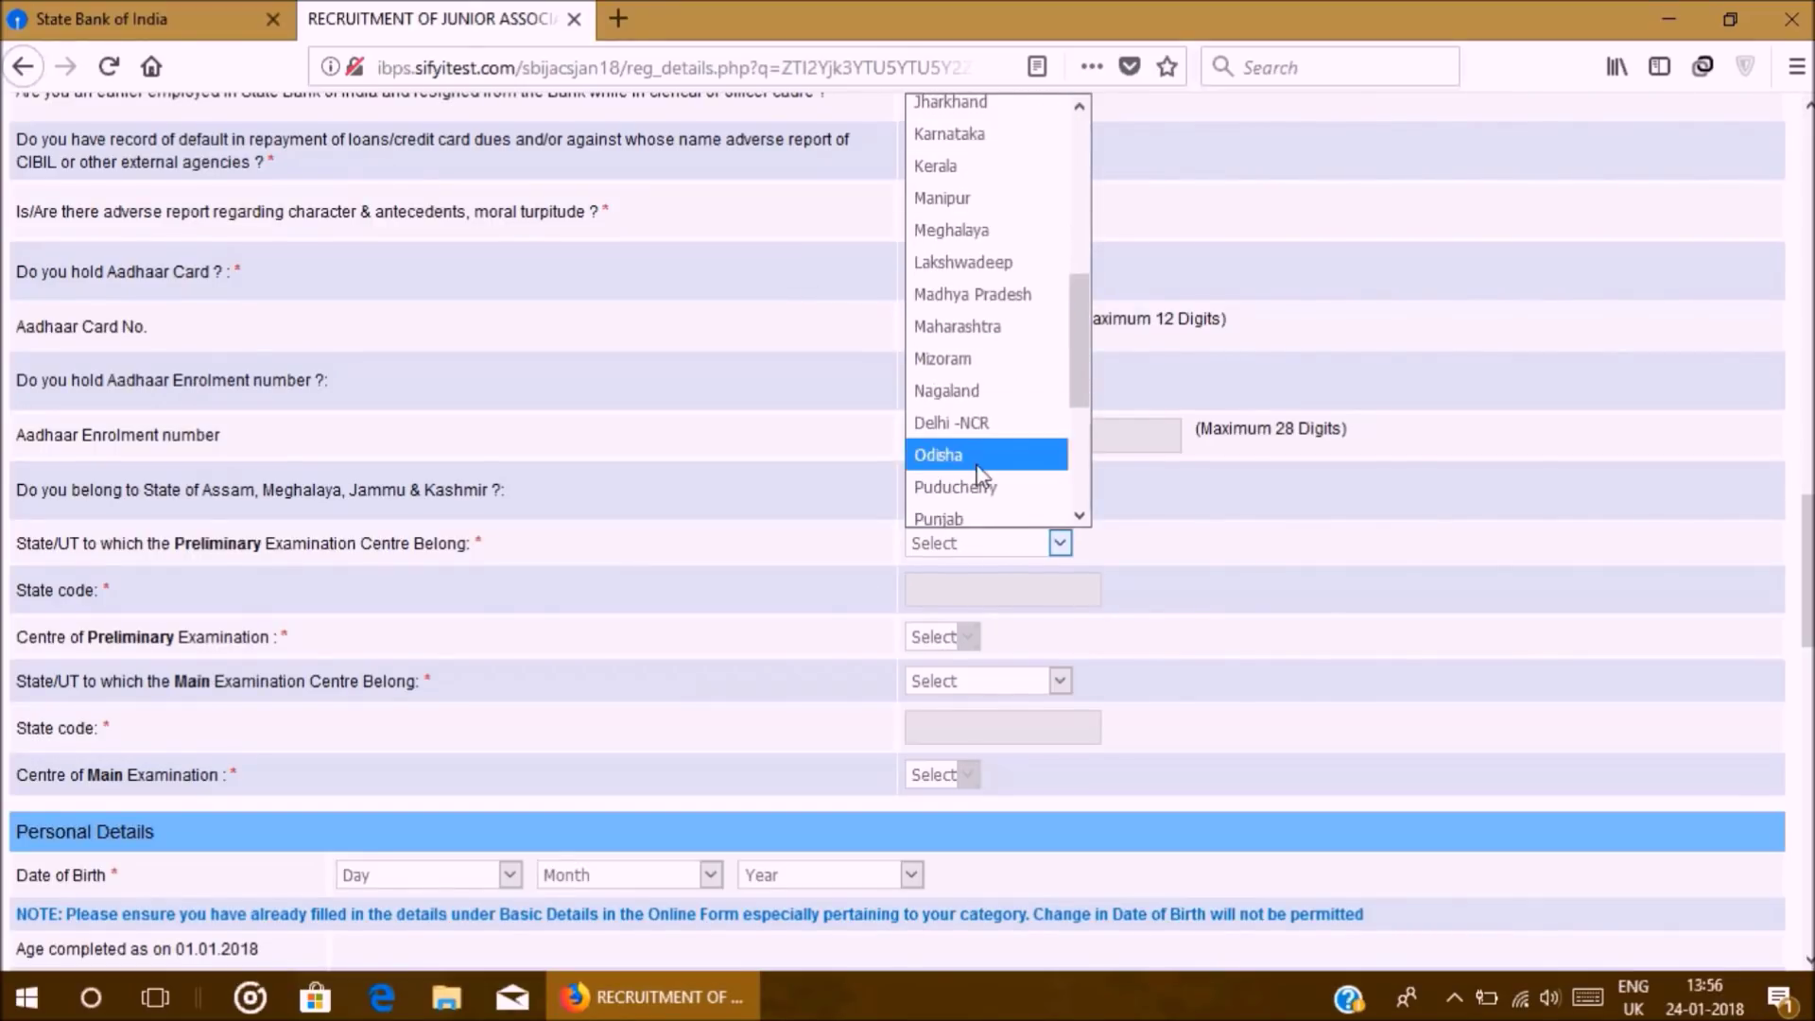
pyautogui.scroll(-3, 1040, 455)
pyautogui.click(1031, 357)
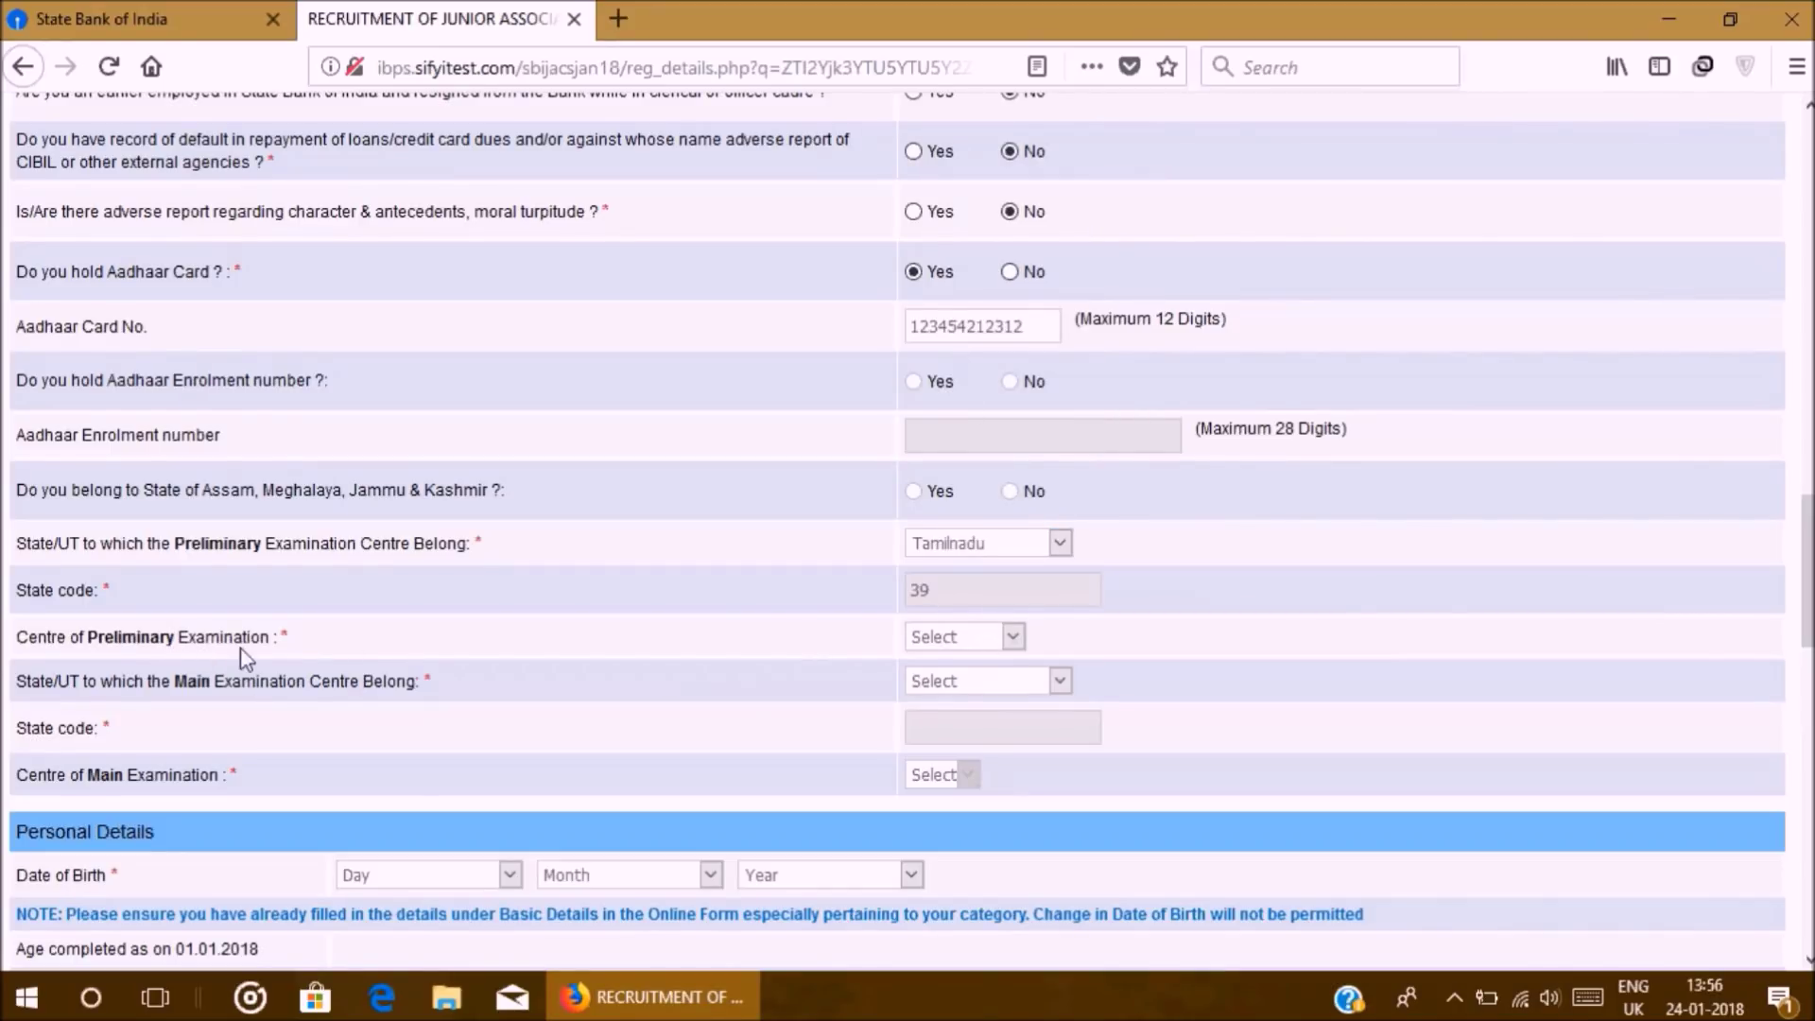
pyautogui.click(976, 647)
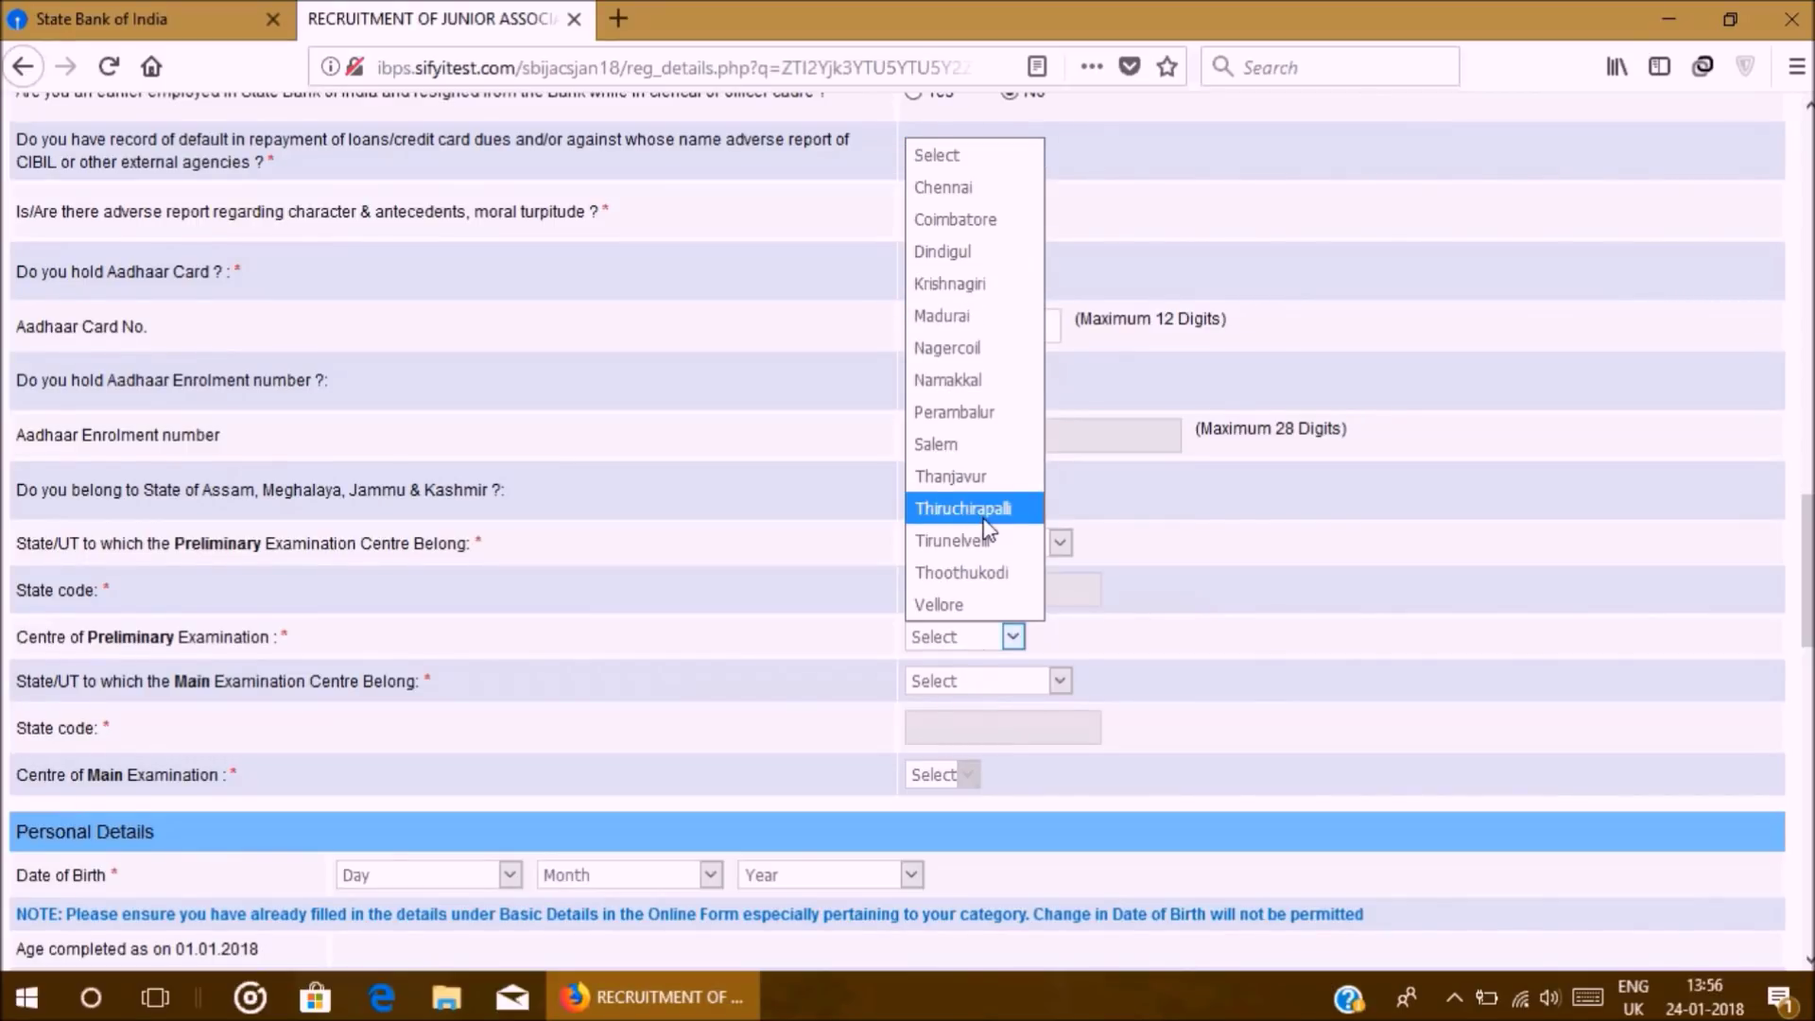
pyautogui.click(946, 187)
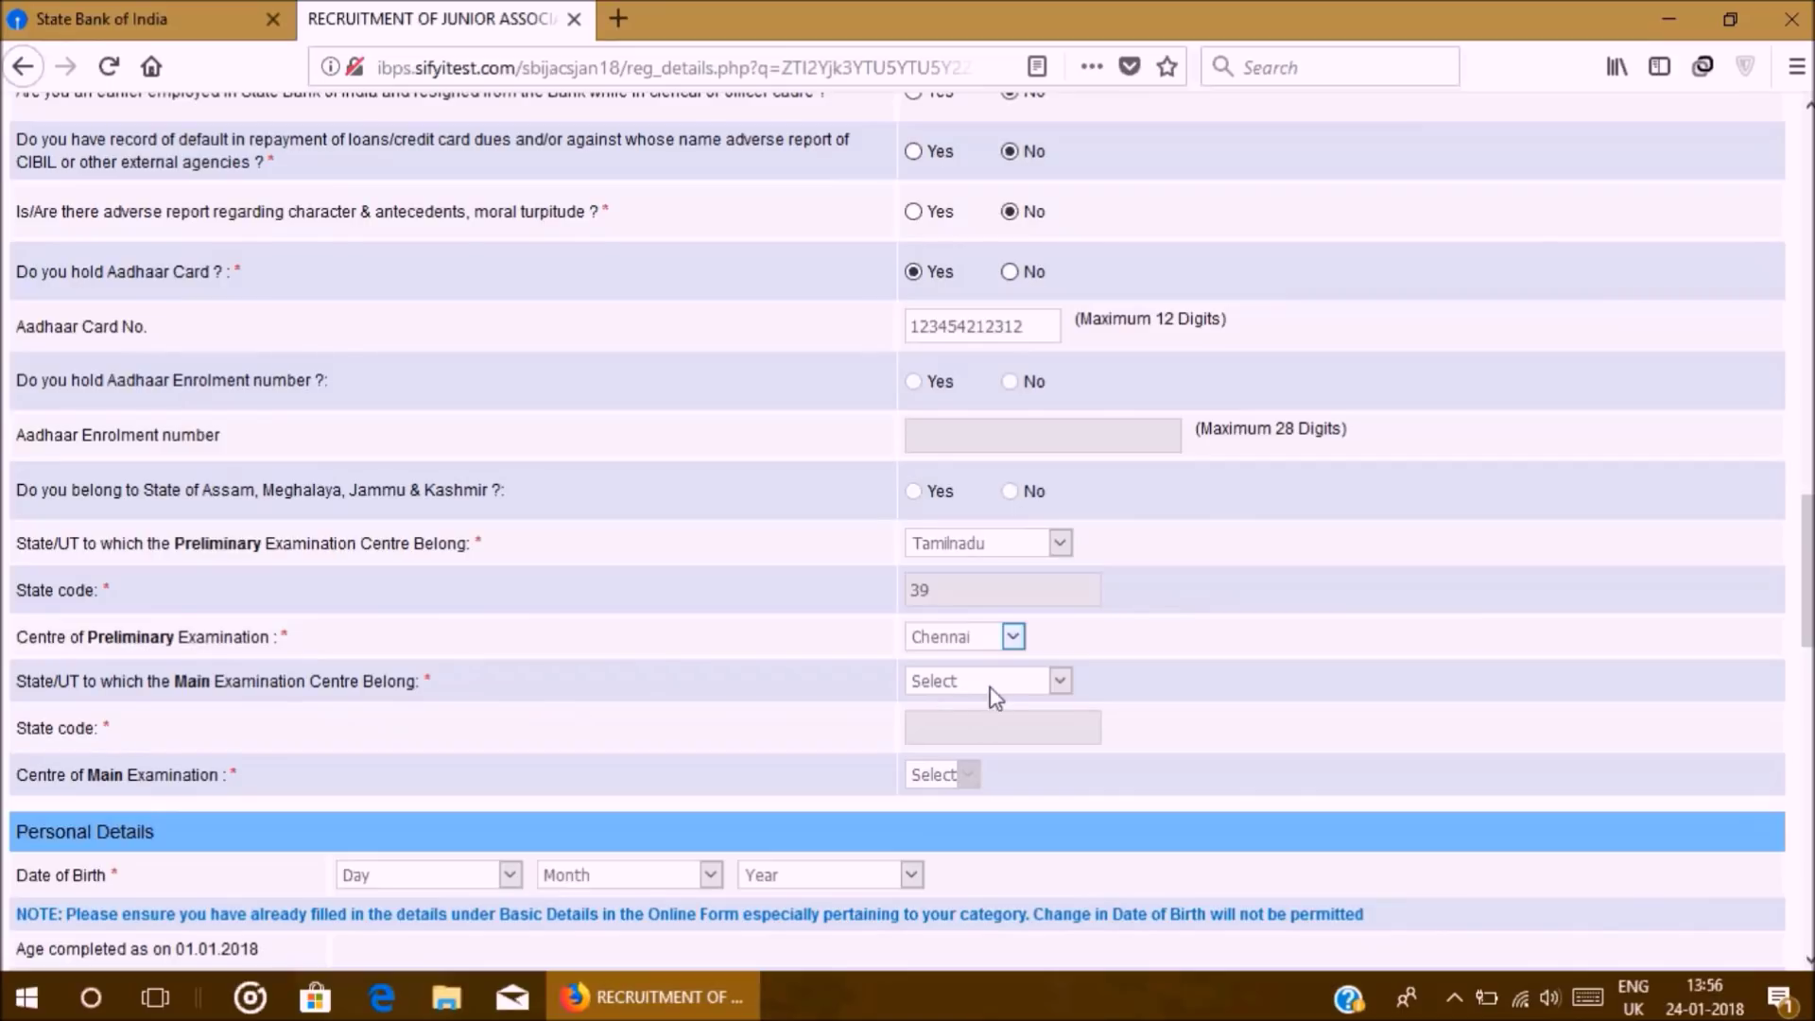
# Step: Set the main examination state to Tamilnadu and centre to Chennai
pyautogui.click(1060, 681)
pyautogui.scroll(-5, 939, 395)
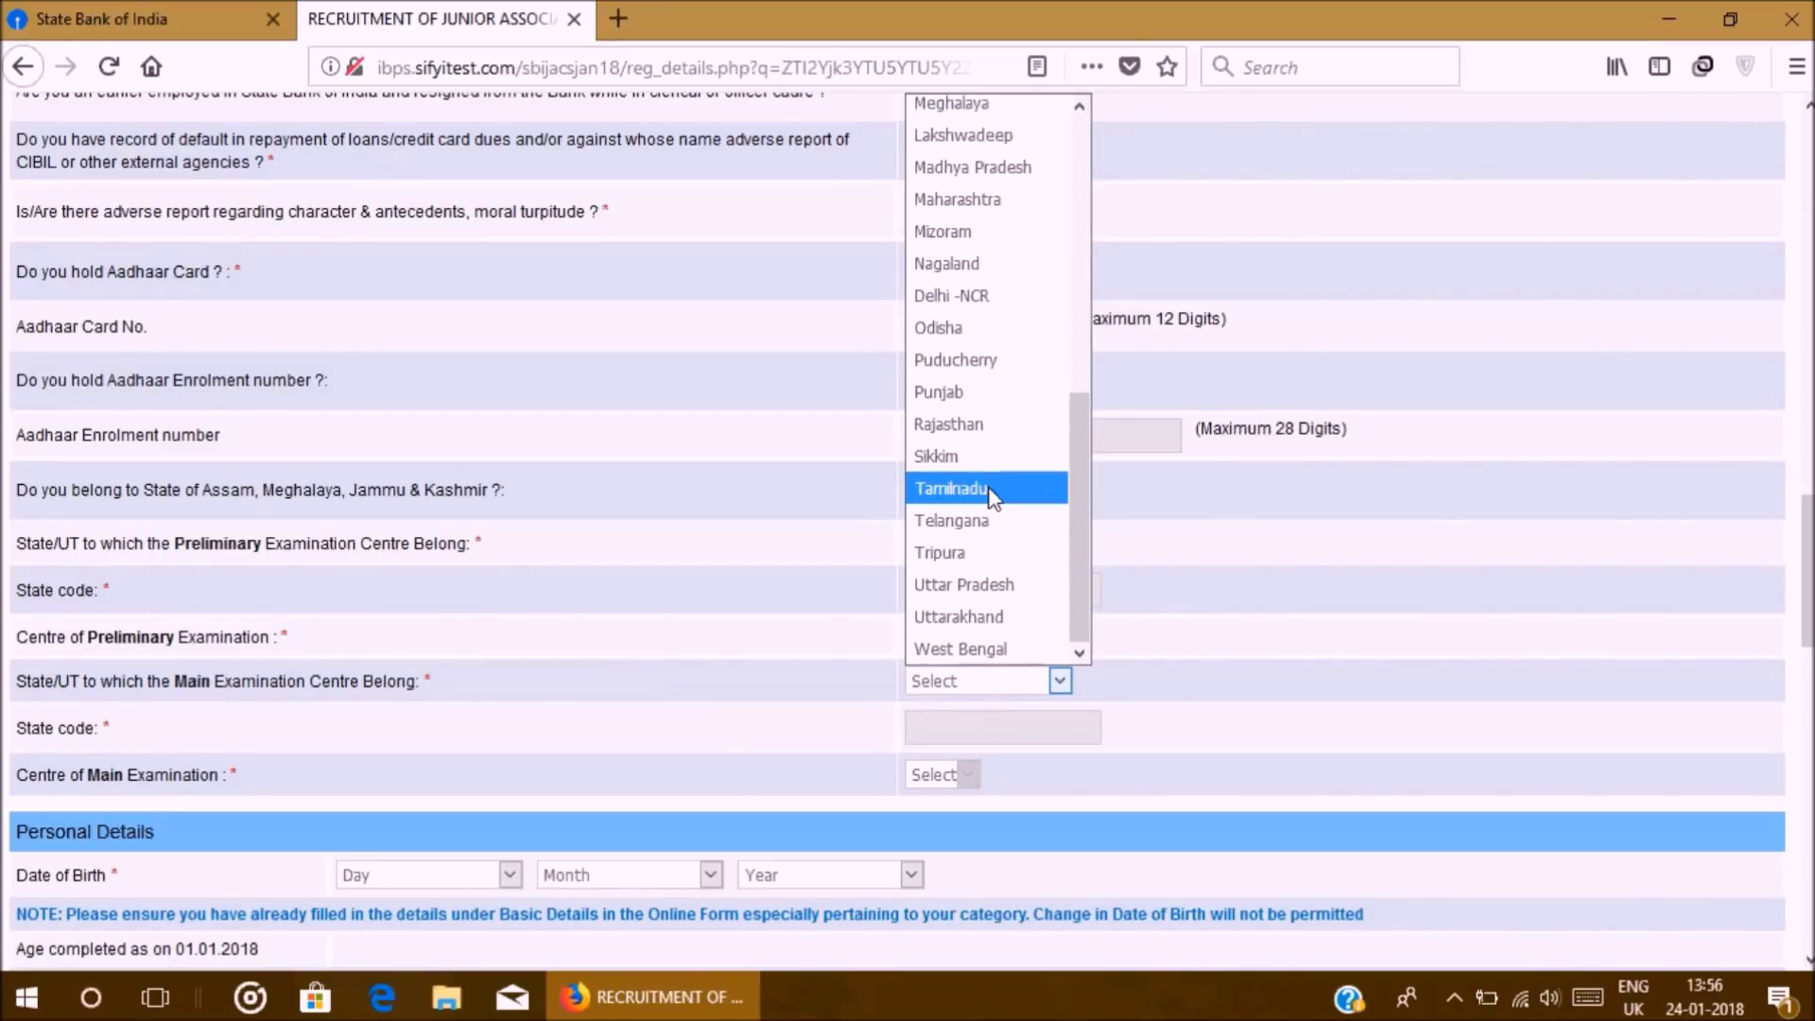
pyautogui.click(955, 488)
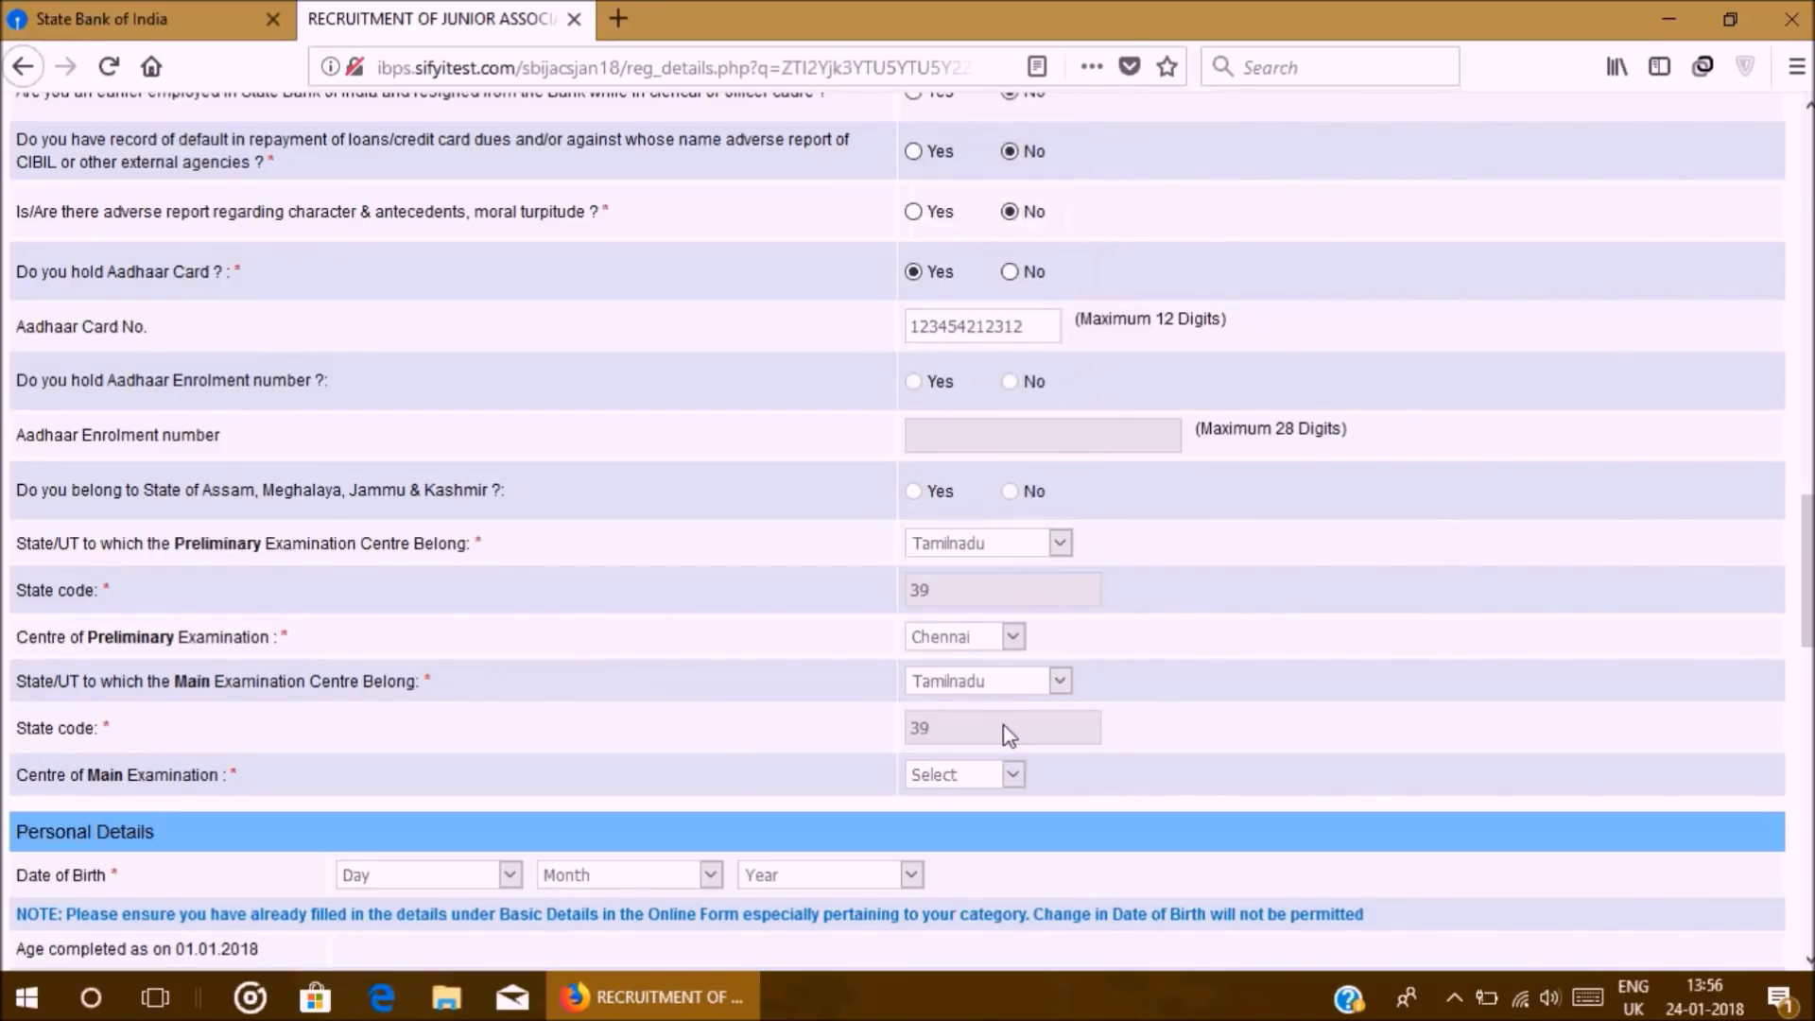
pyautogui.click(974, 780)
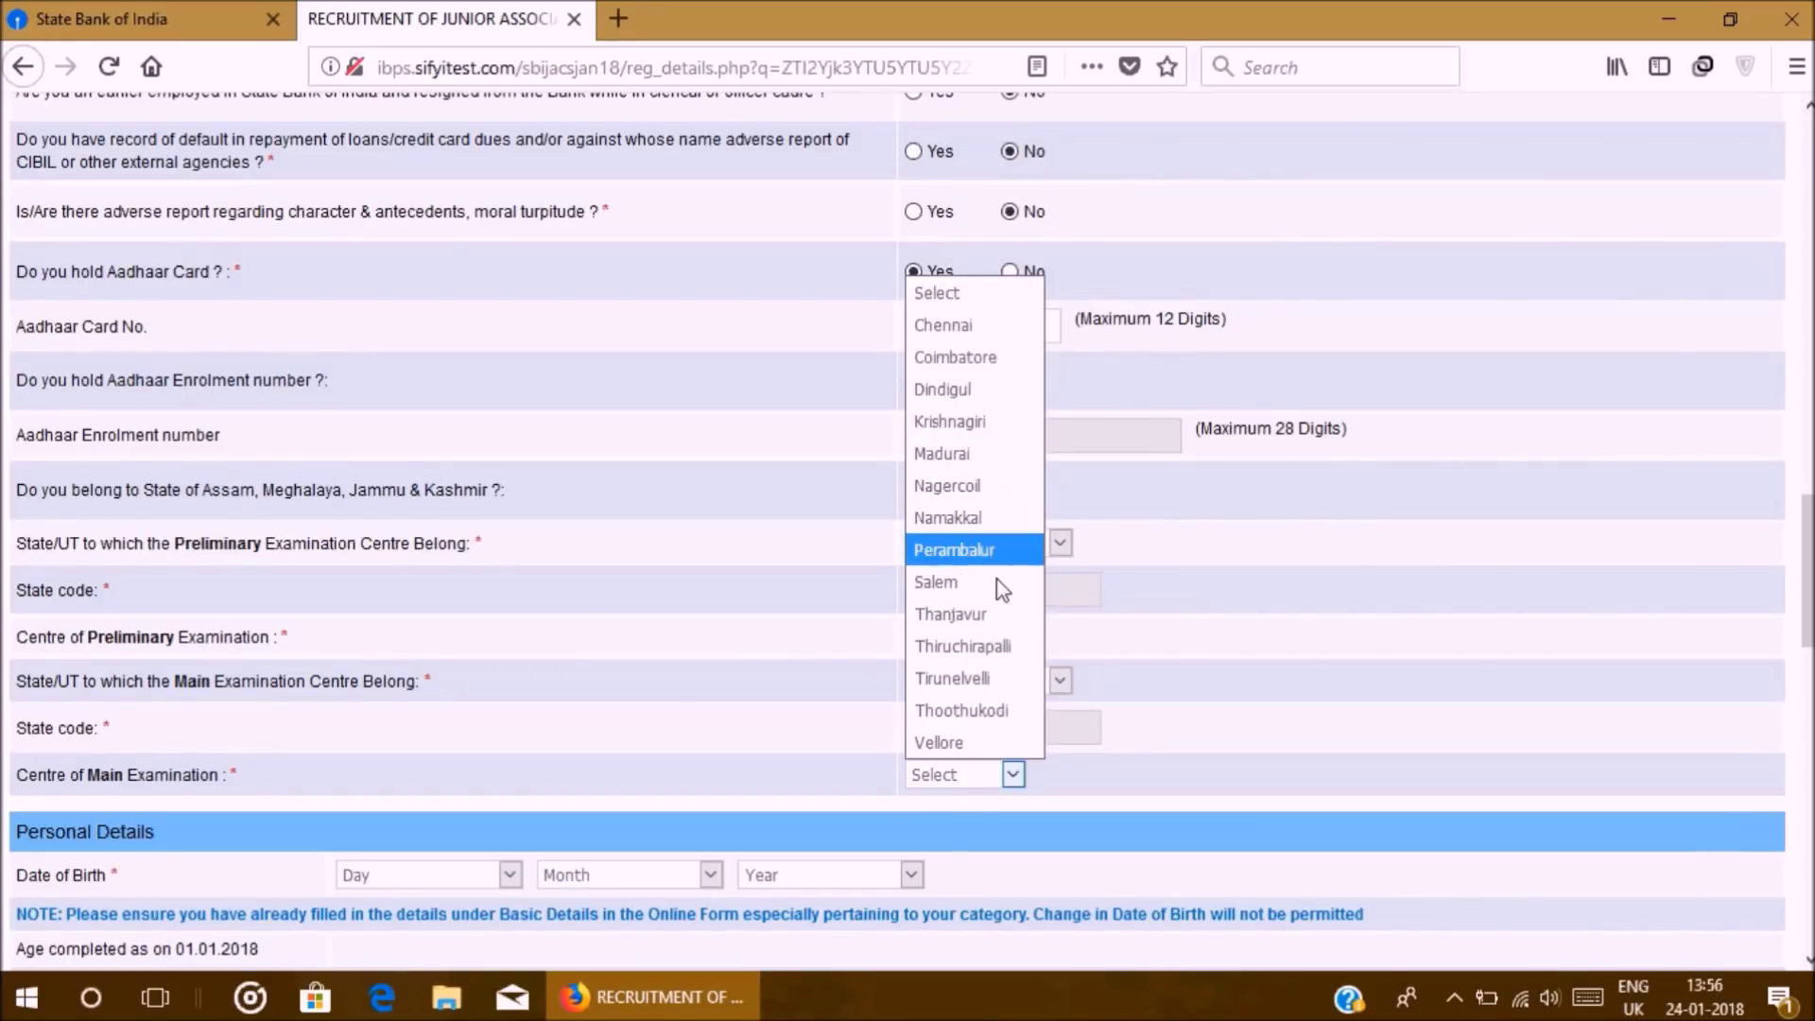
pyautogui.click(942, 325)
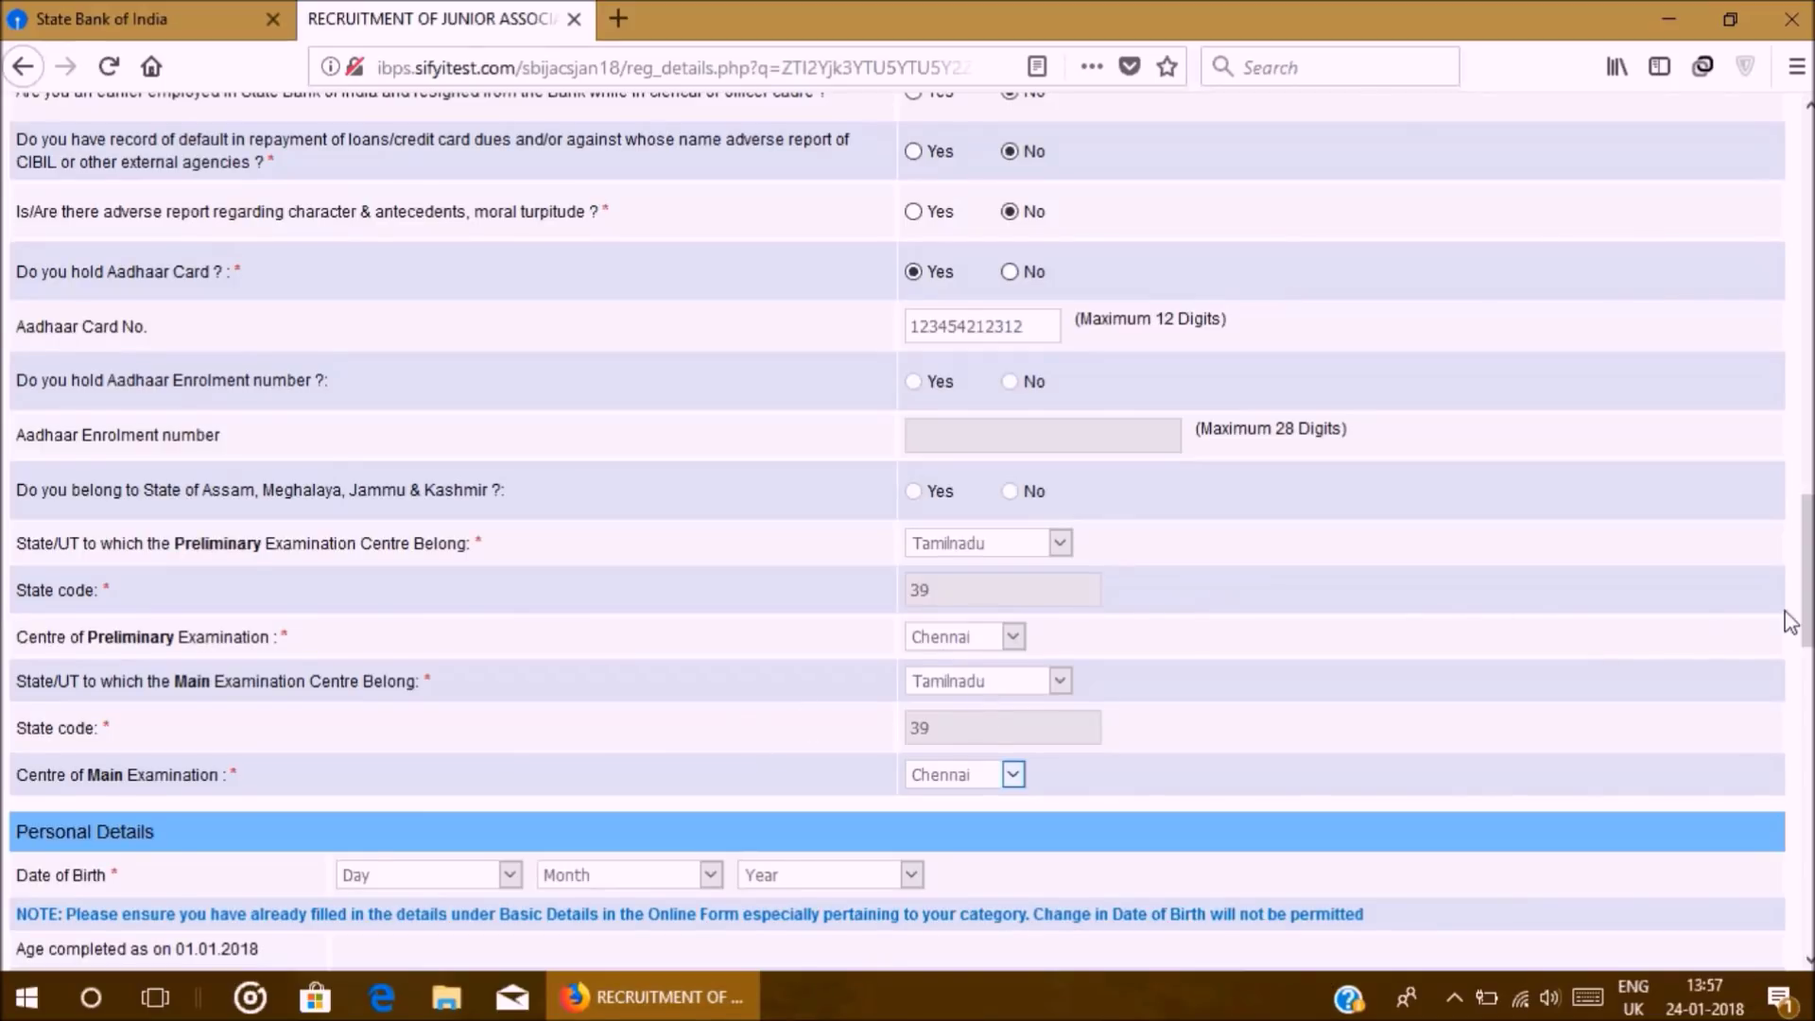
pyautogui.scroll(-5, 1807, 605)
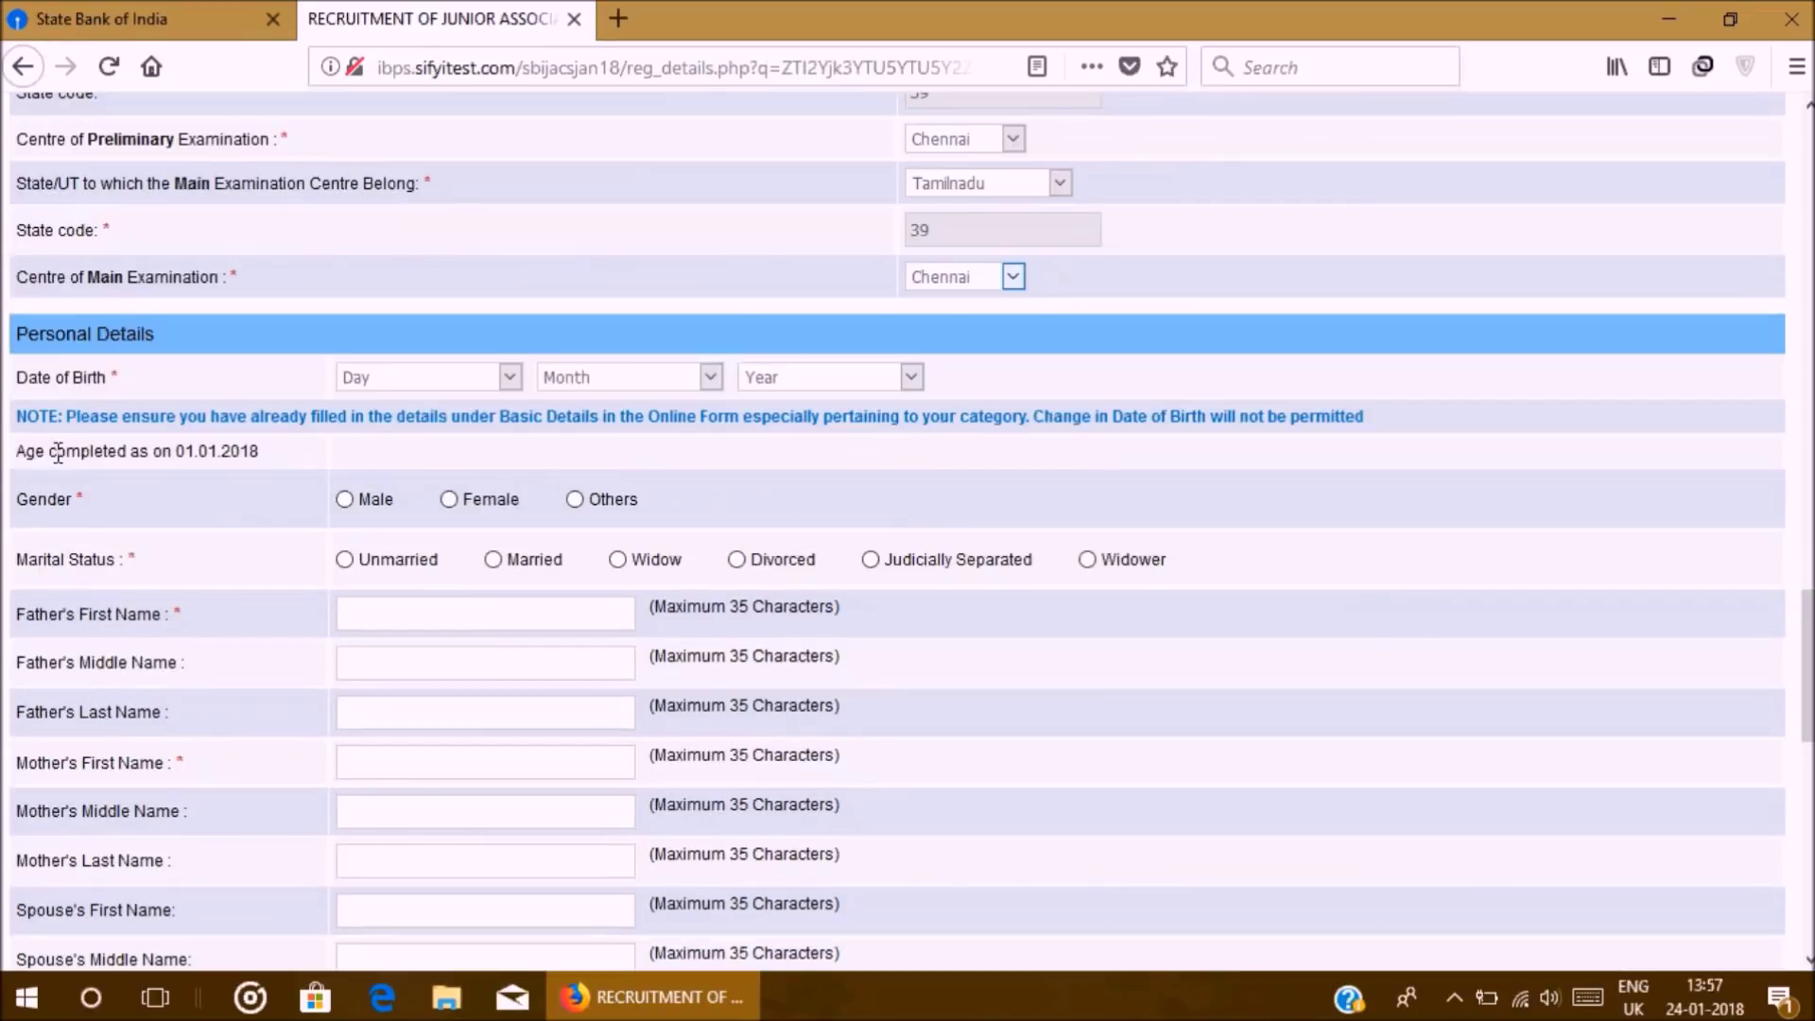
pyautogui.click(440, 385)
pyautogui.click(423, 570)
pyautogui.click(617, 383)
pyautogui.click(624, 569)
pyautogui.click(820, 376)
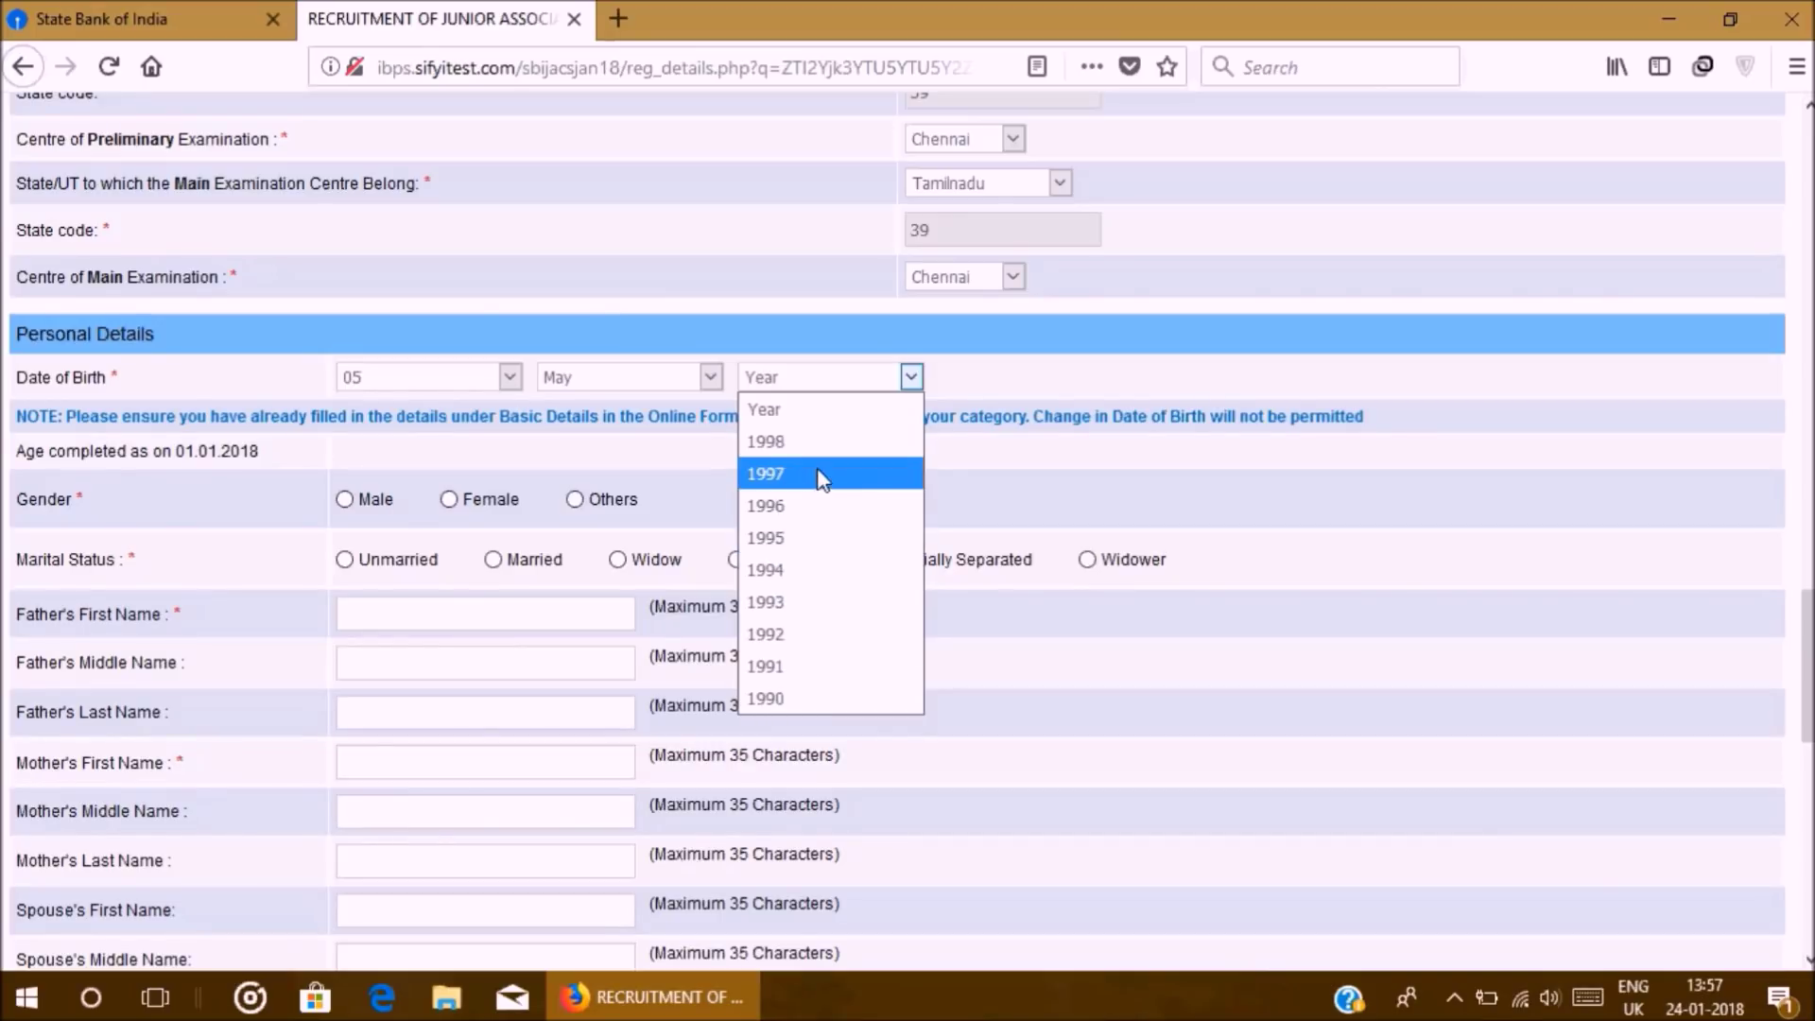
pyautogui.click(838, 666)
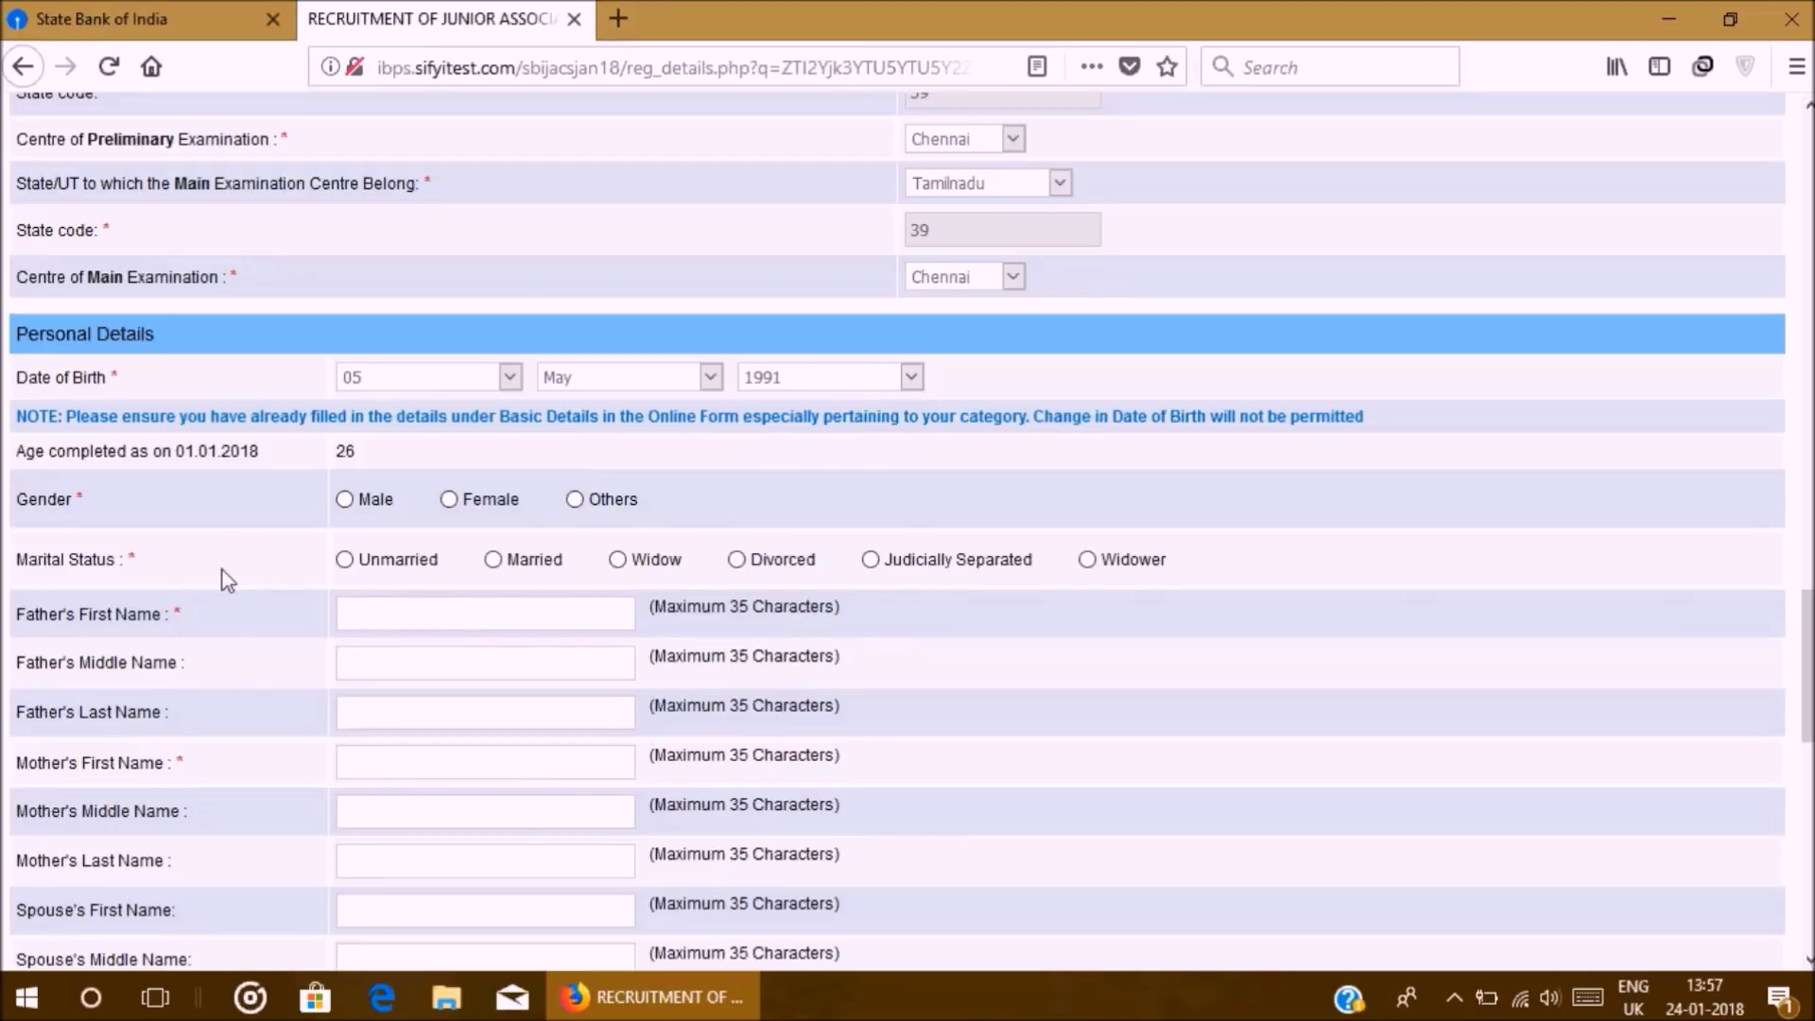
pyautogui.click(841, 383)
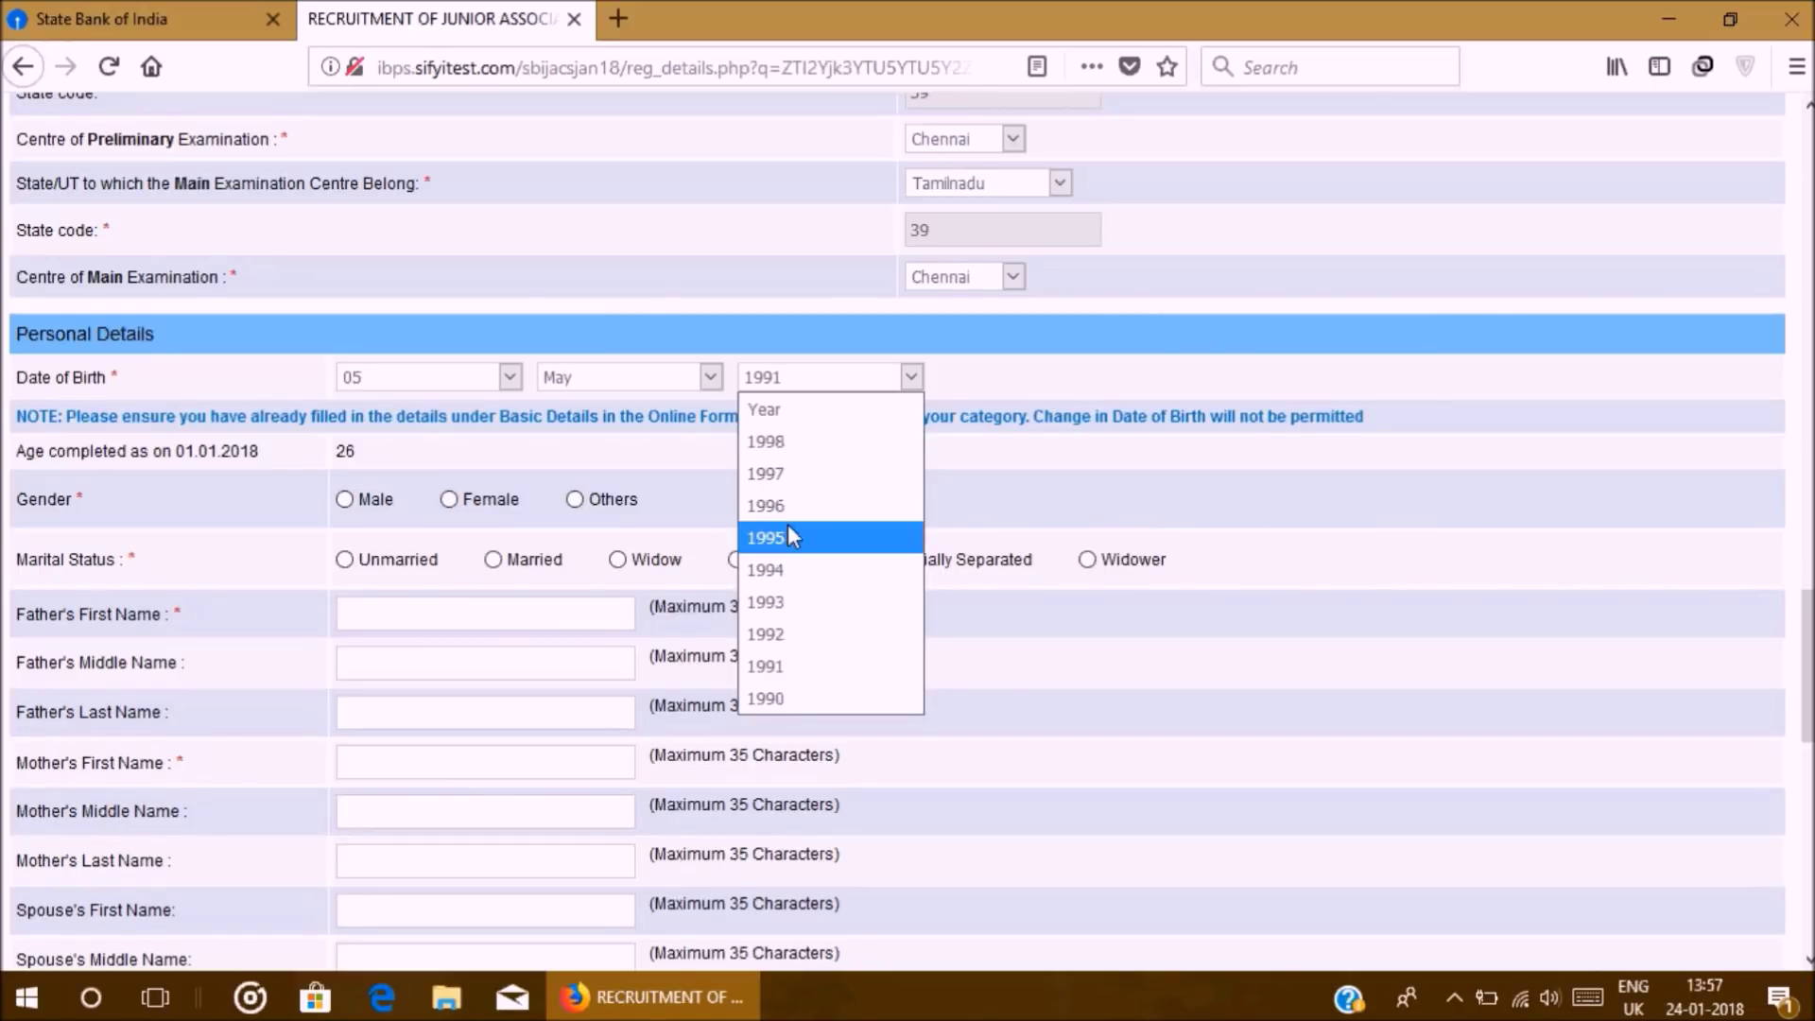
pyautogui.click(829, 668)
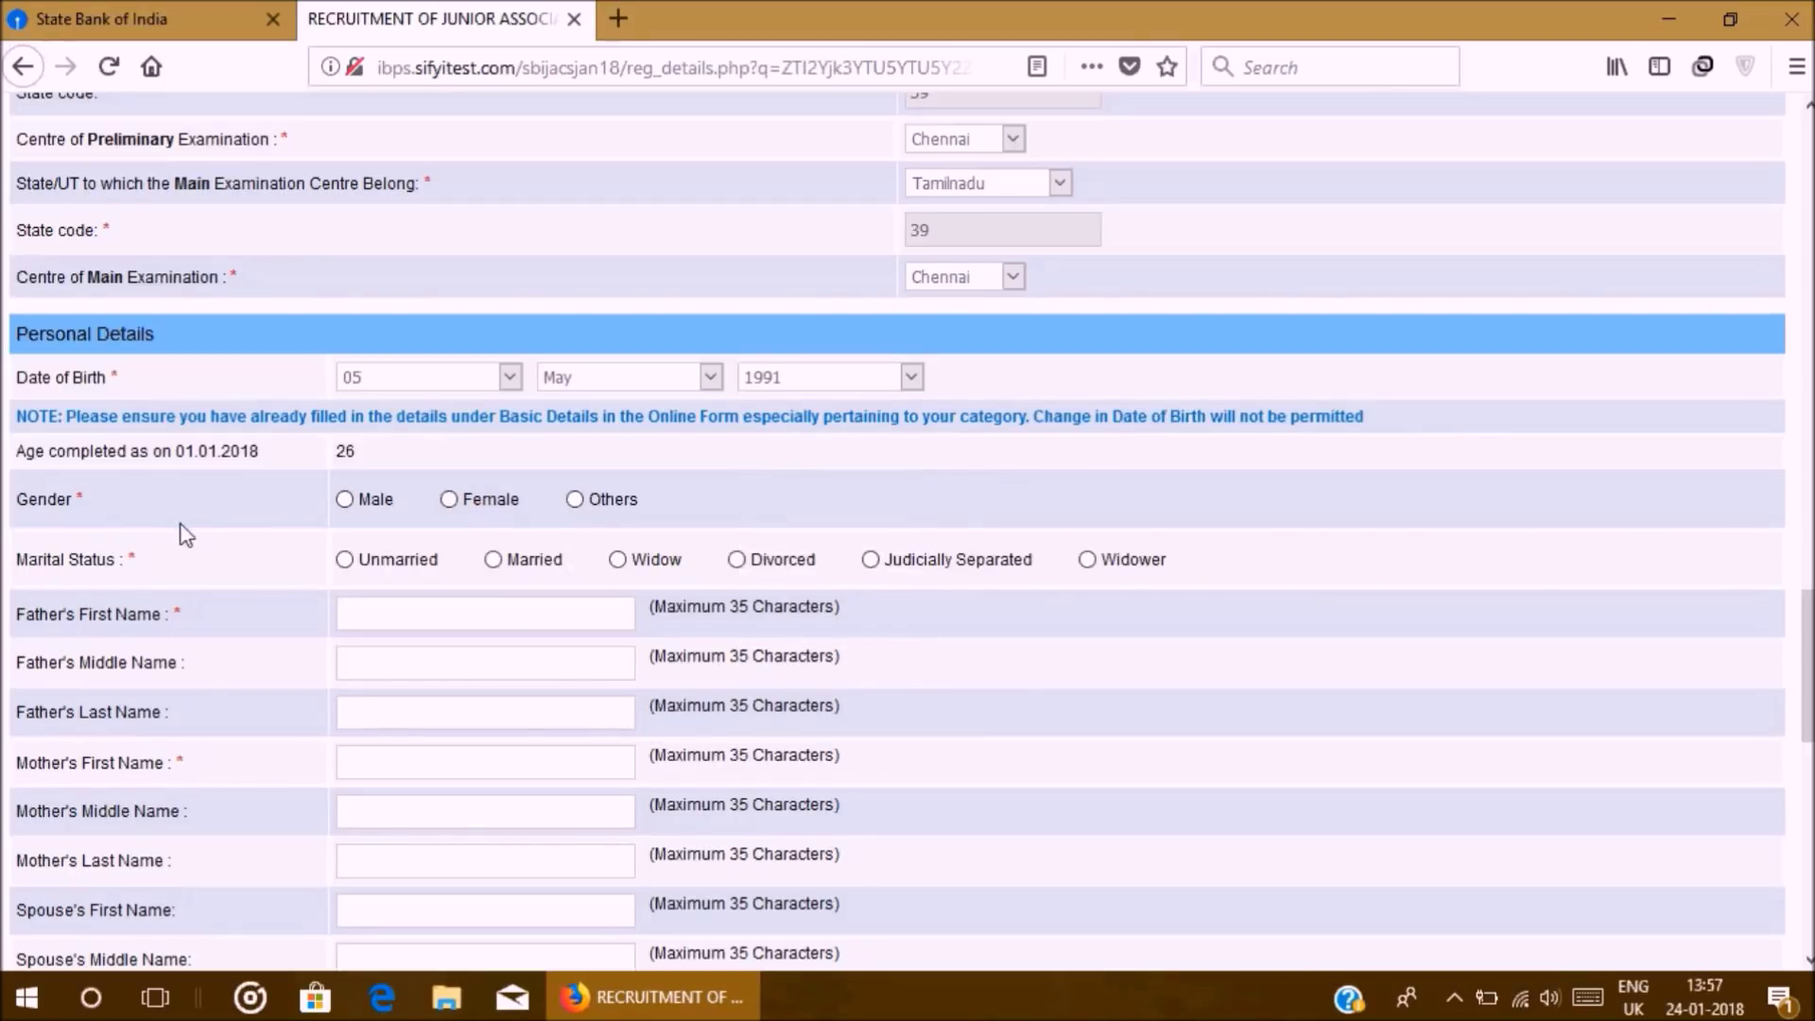
pyautogui.click(343, 495)
pyautogui.click(345, 562)
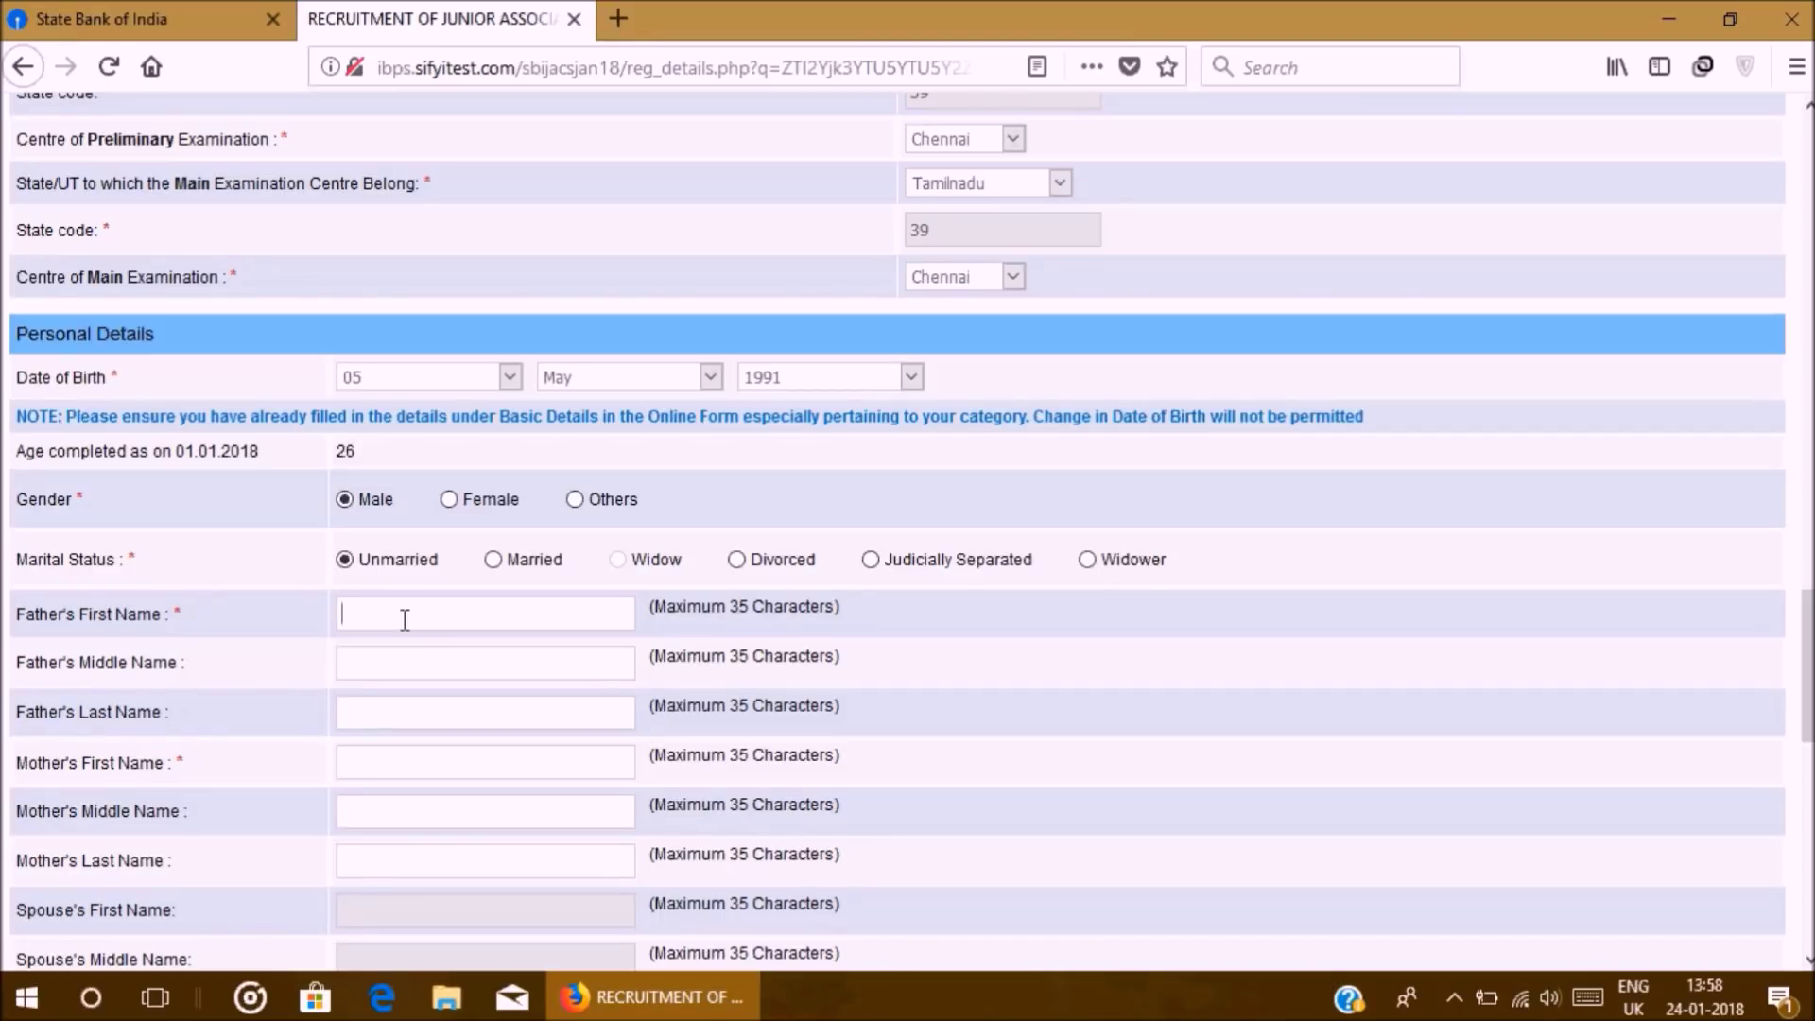
pyautogui.write('XXXXY')
pyautogui.click(405, 713)
pyautogui.scroll(-3, 401, 747)
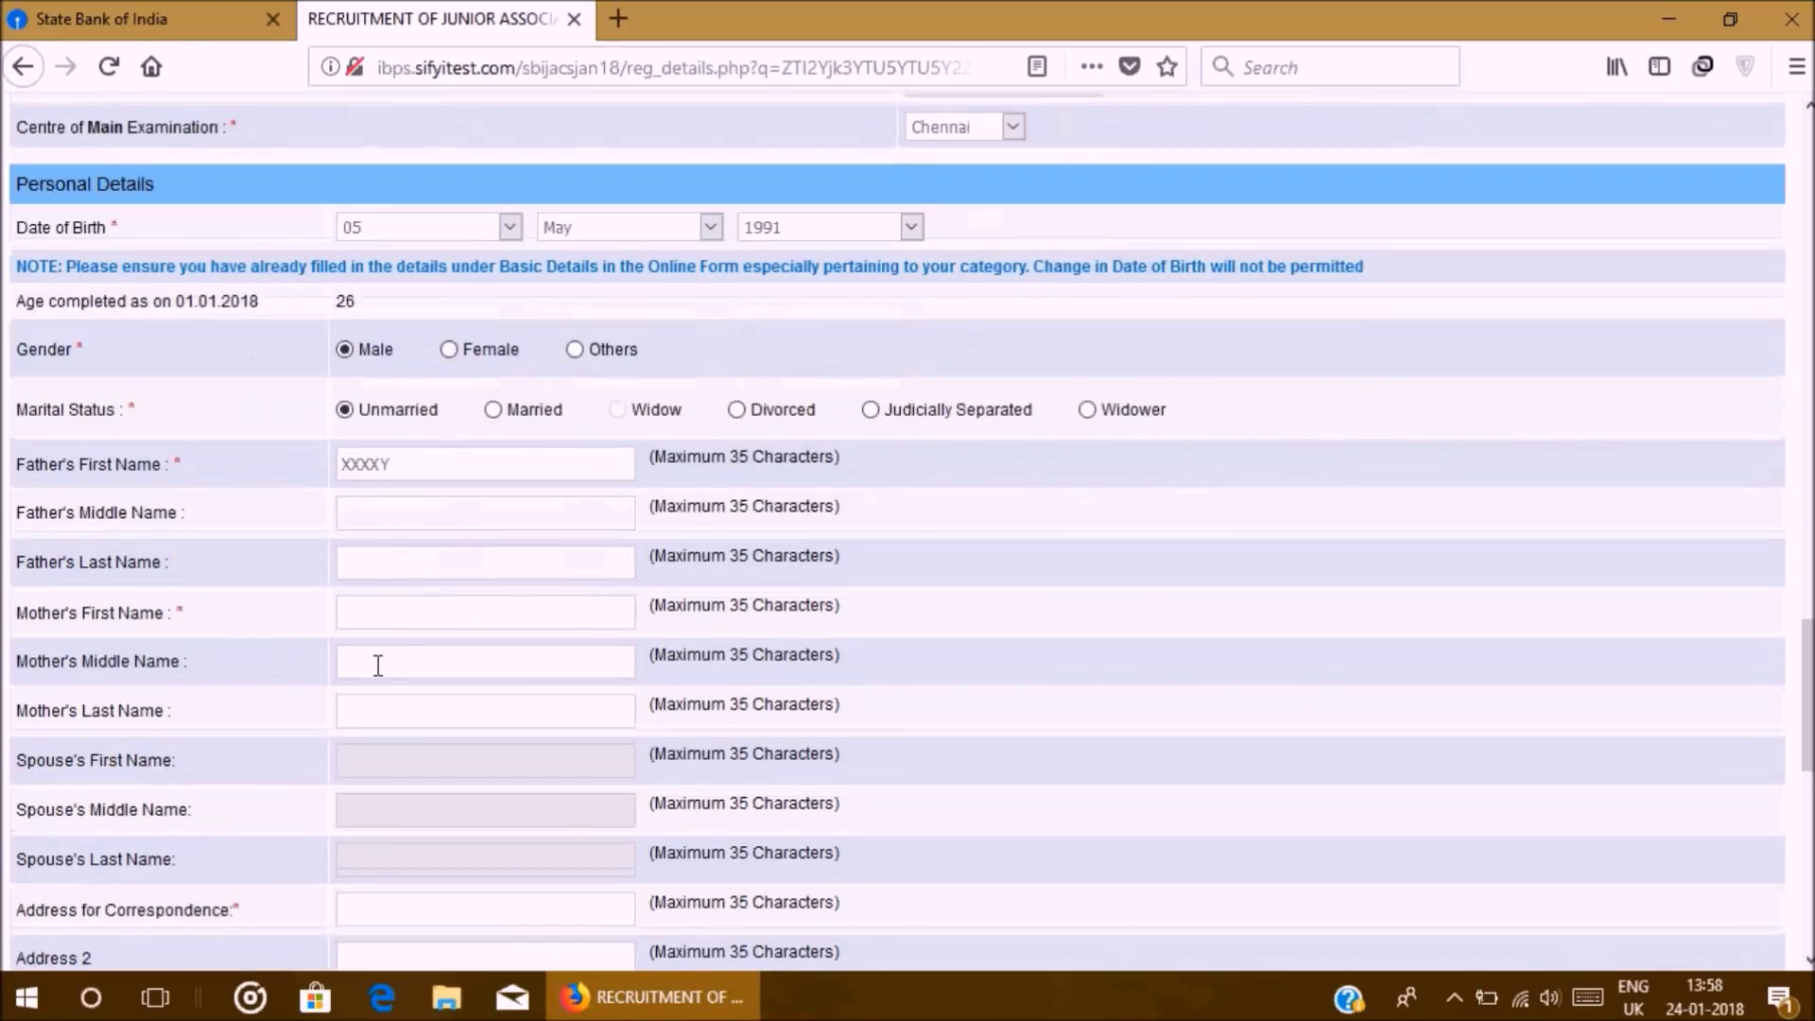
pyautogui.write('YYYYYY')
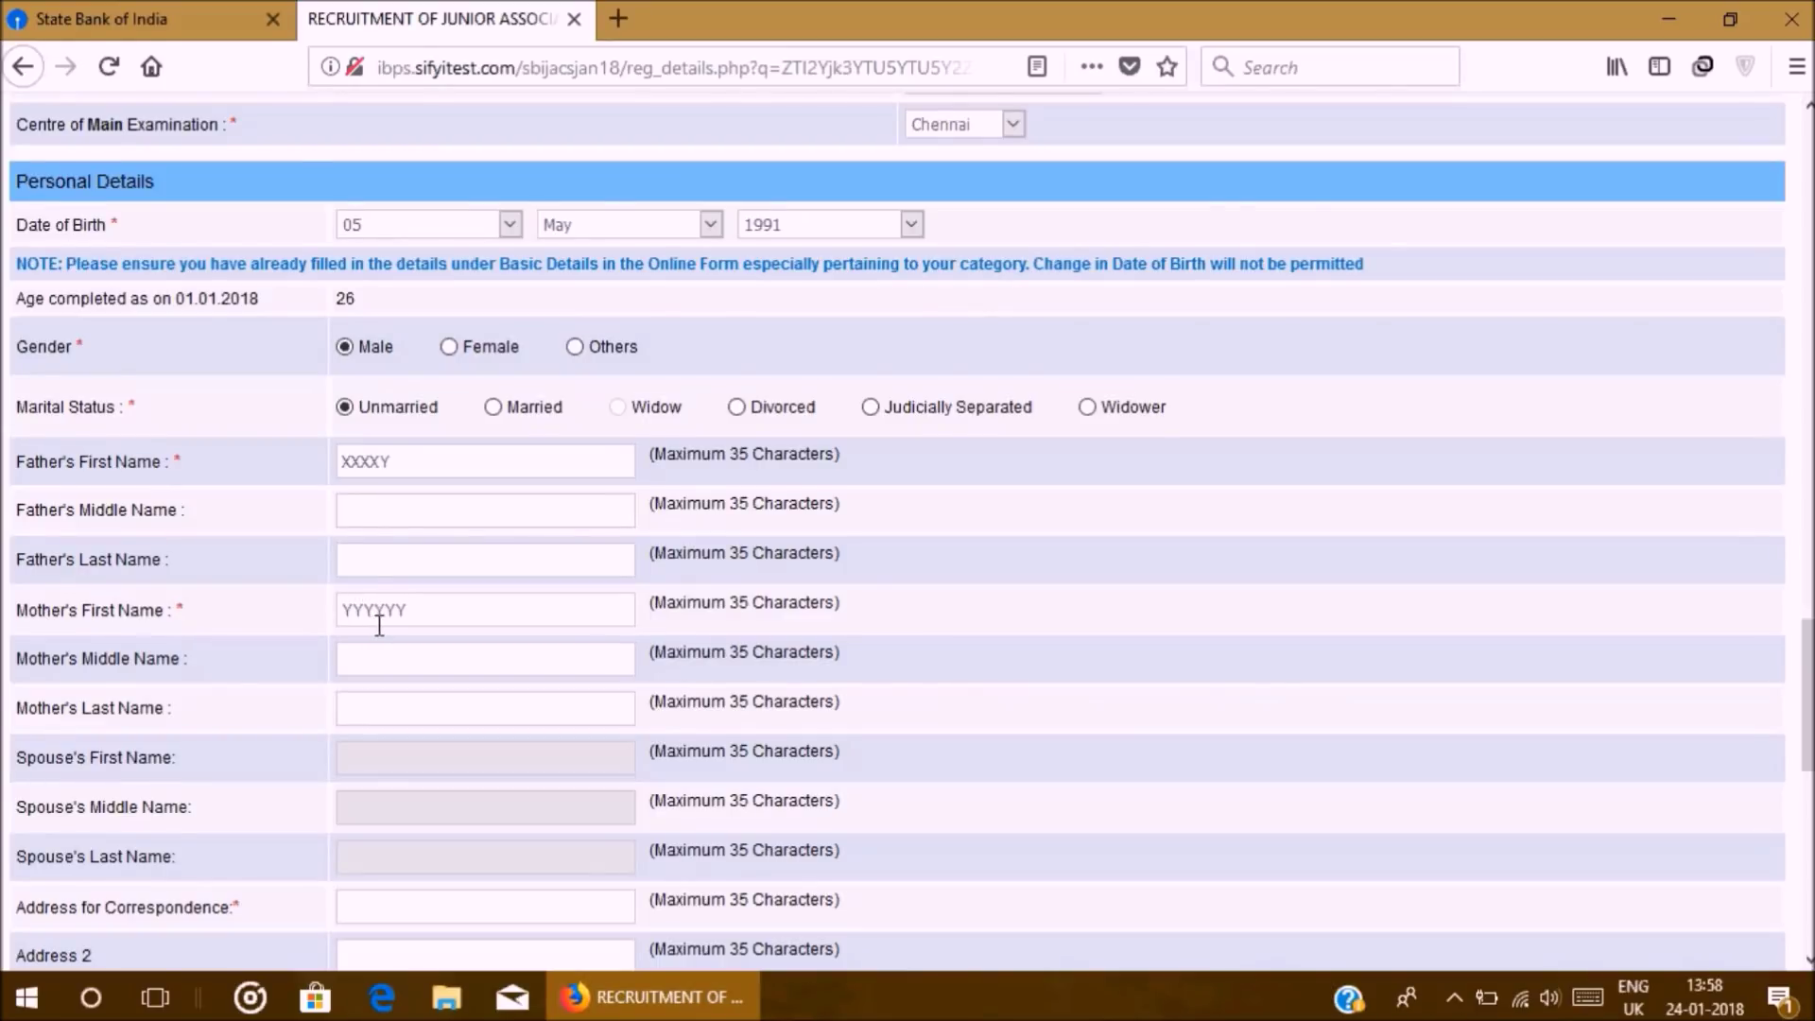
pyautogui.scroll(-6, 377, 619)
pyautogui.scroll(-6, 366, 505)
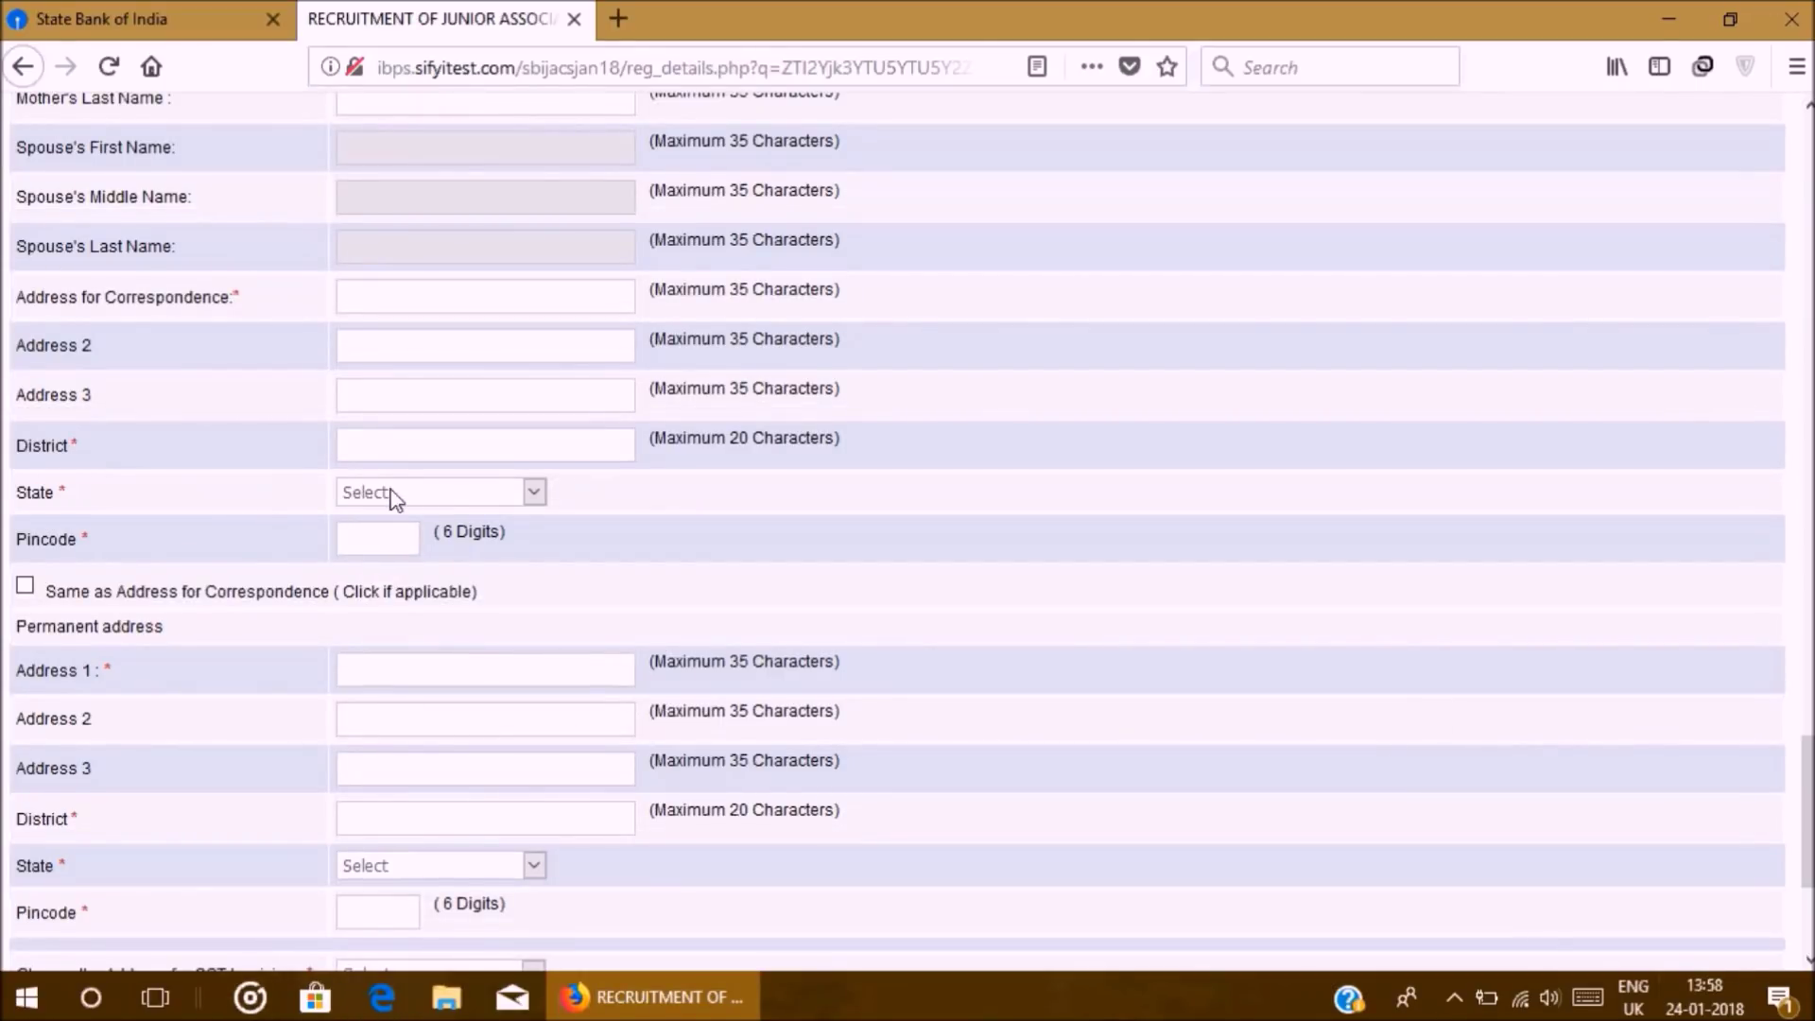
# Step: Enter correspondence district CHENNAI, state TAMILNADU and the pincode, copying it to the permanent address
pyautogui.scroll(3, 404, 439)
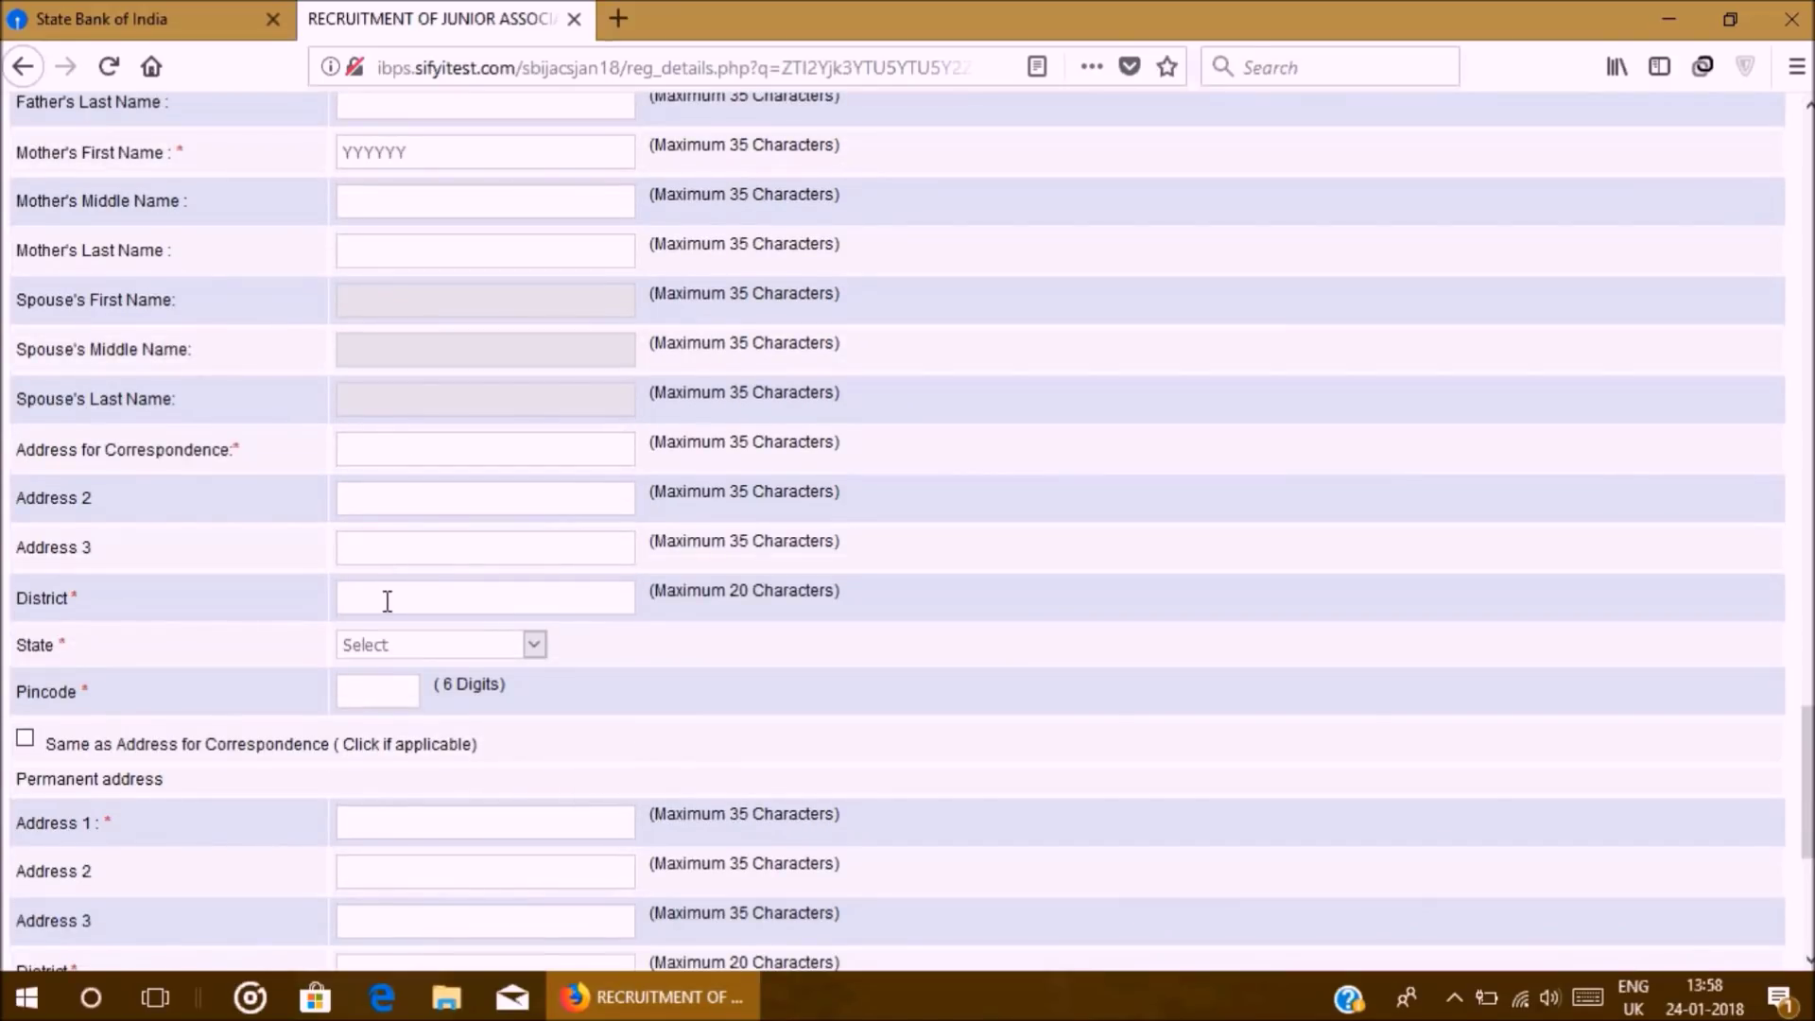
pyautogui.write('CHENNAI')
pyautogui.click(404, 653)
pyautogui.scroll(-4, 404, 547)
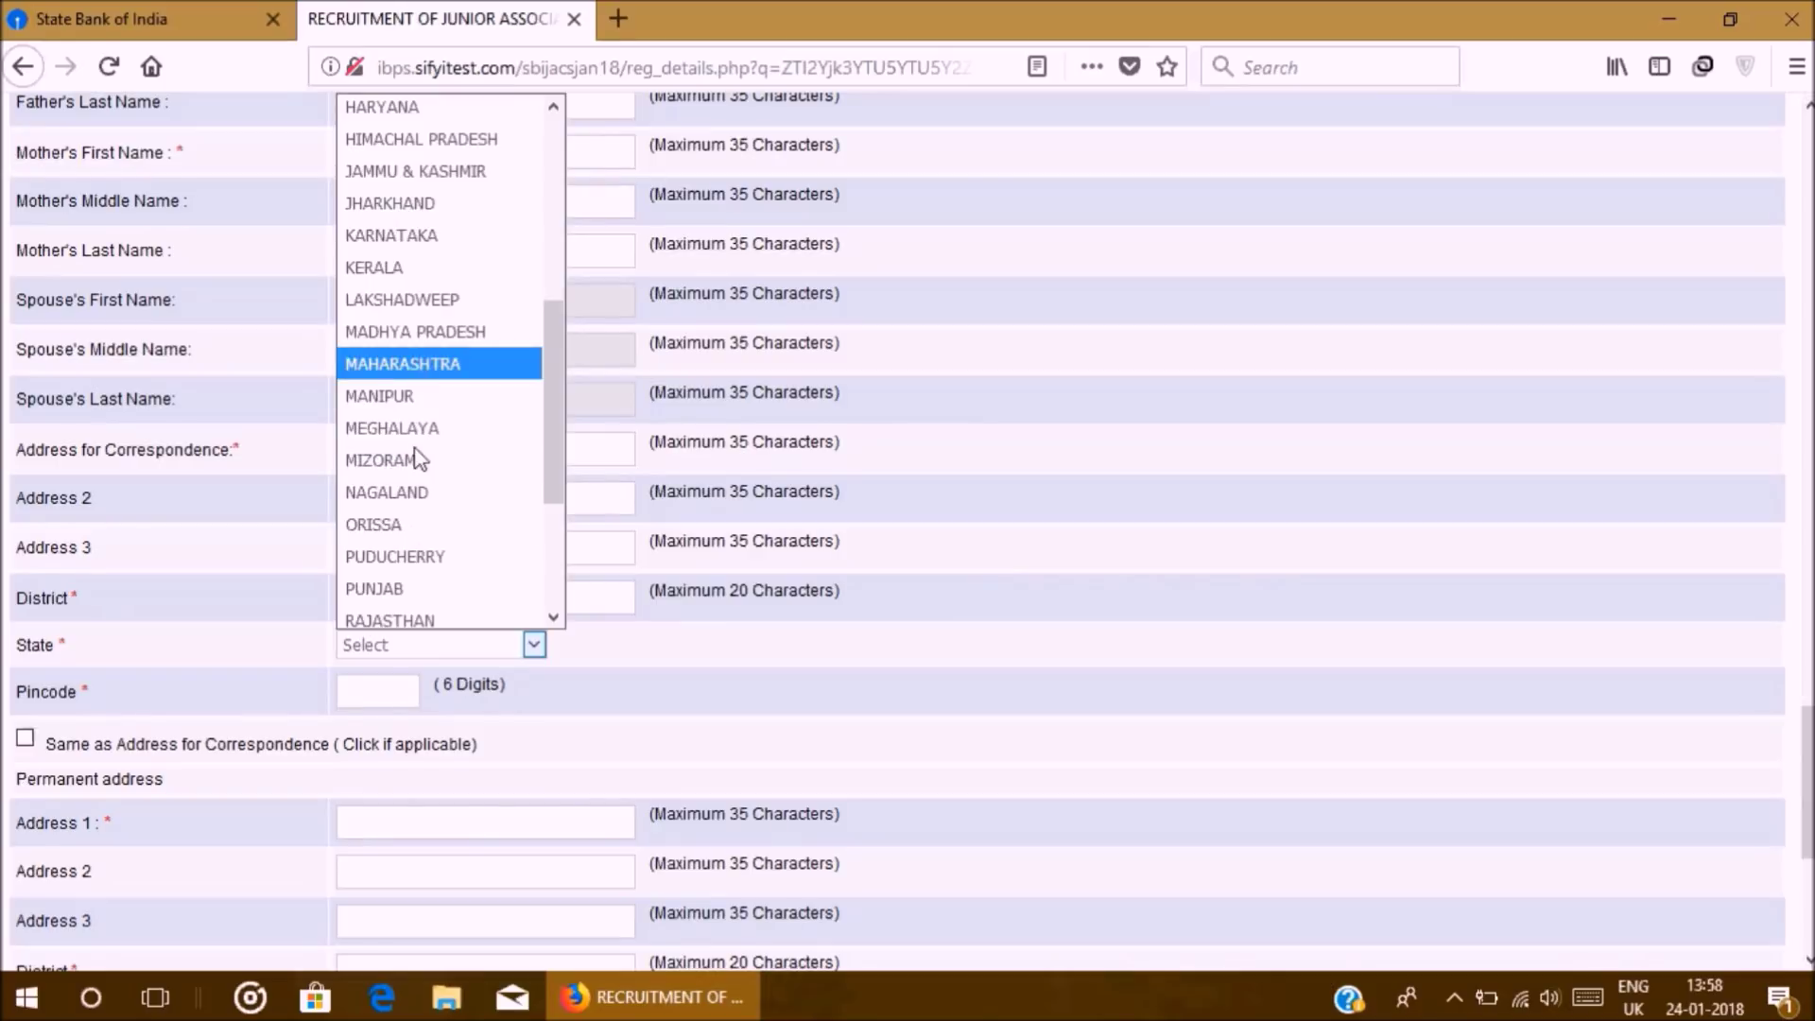
pyautogui.scroll(-3, 439, 596)
pyautogui.click(422, 454)
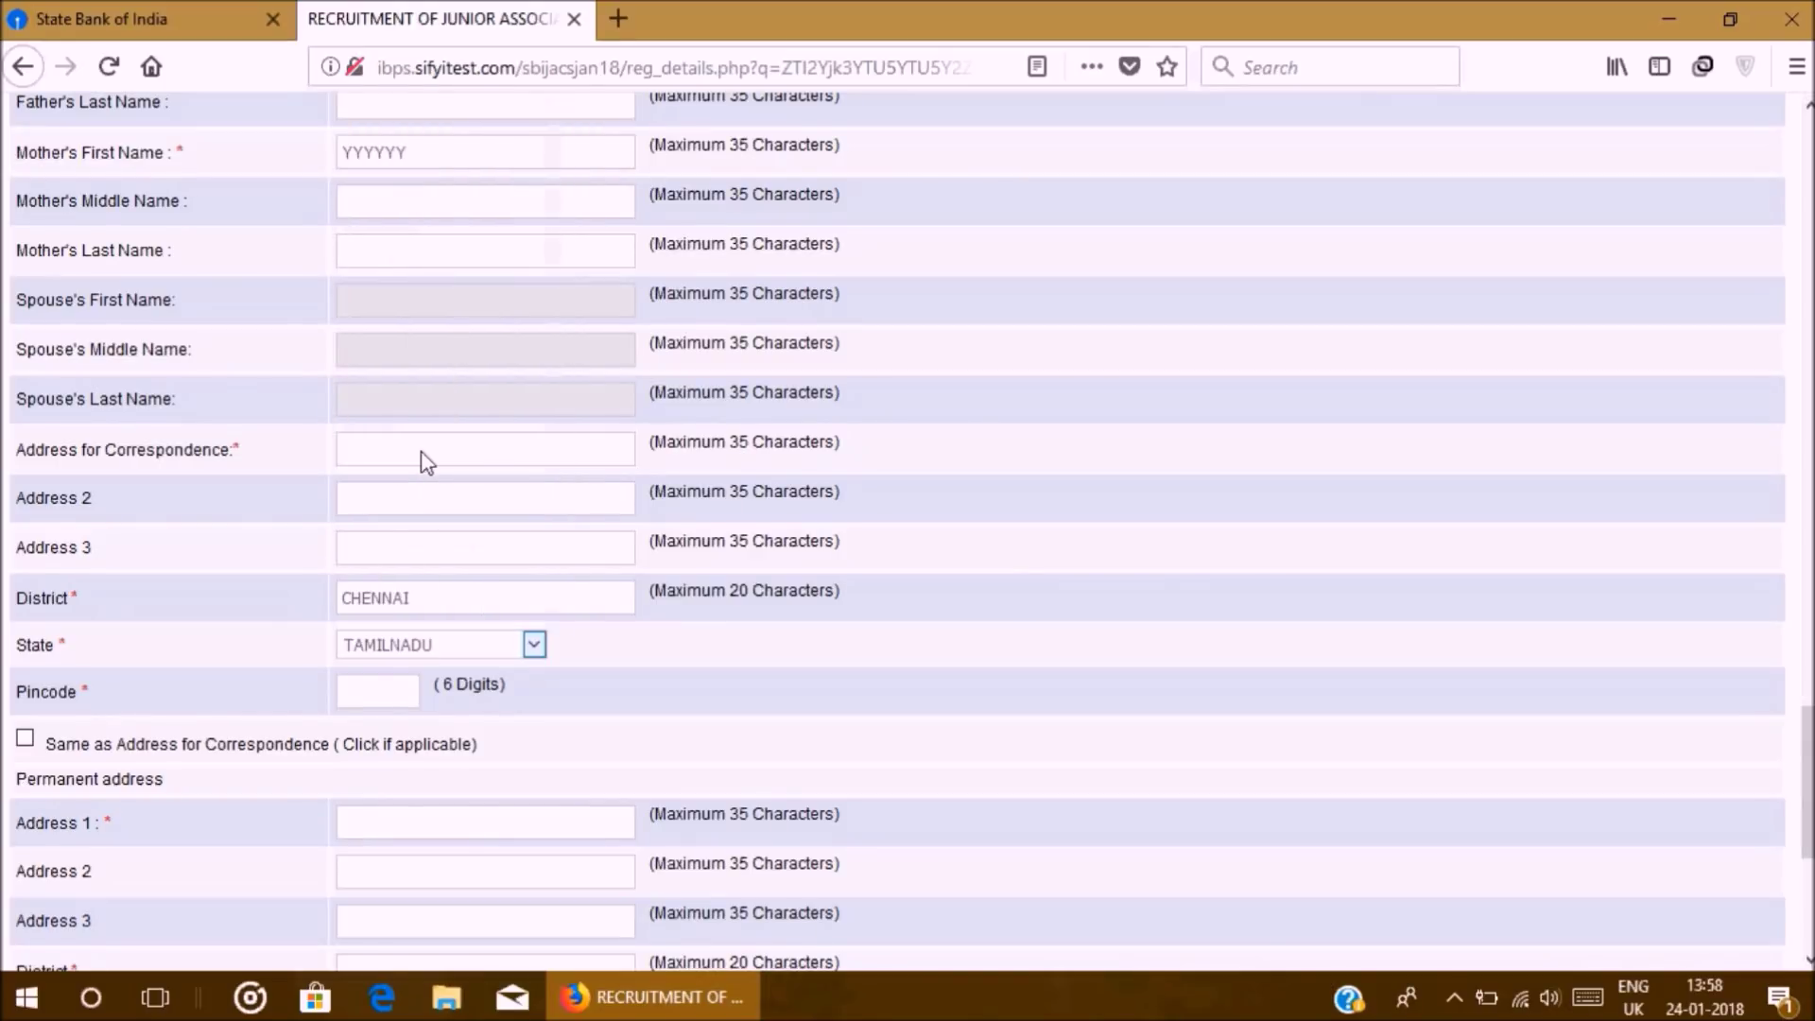
pyautogui.click(357, 688)
pyautogui.write('600055')
pyautogui.click(26, 739)
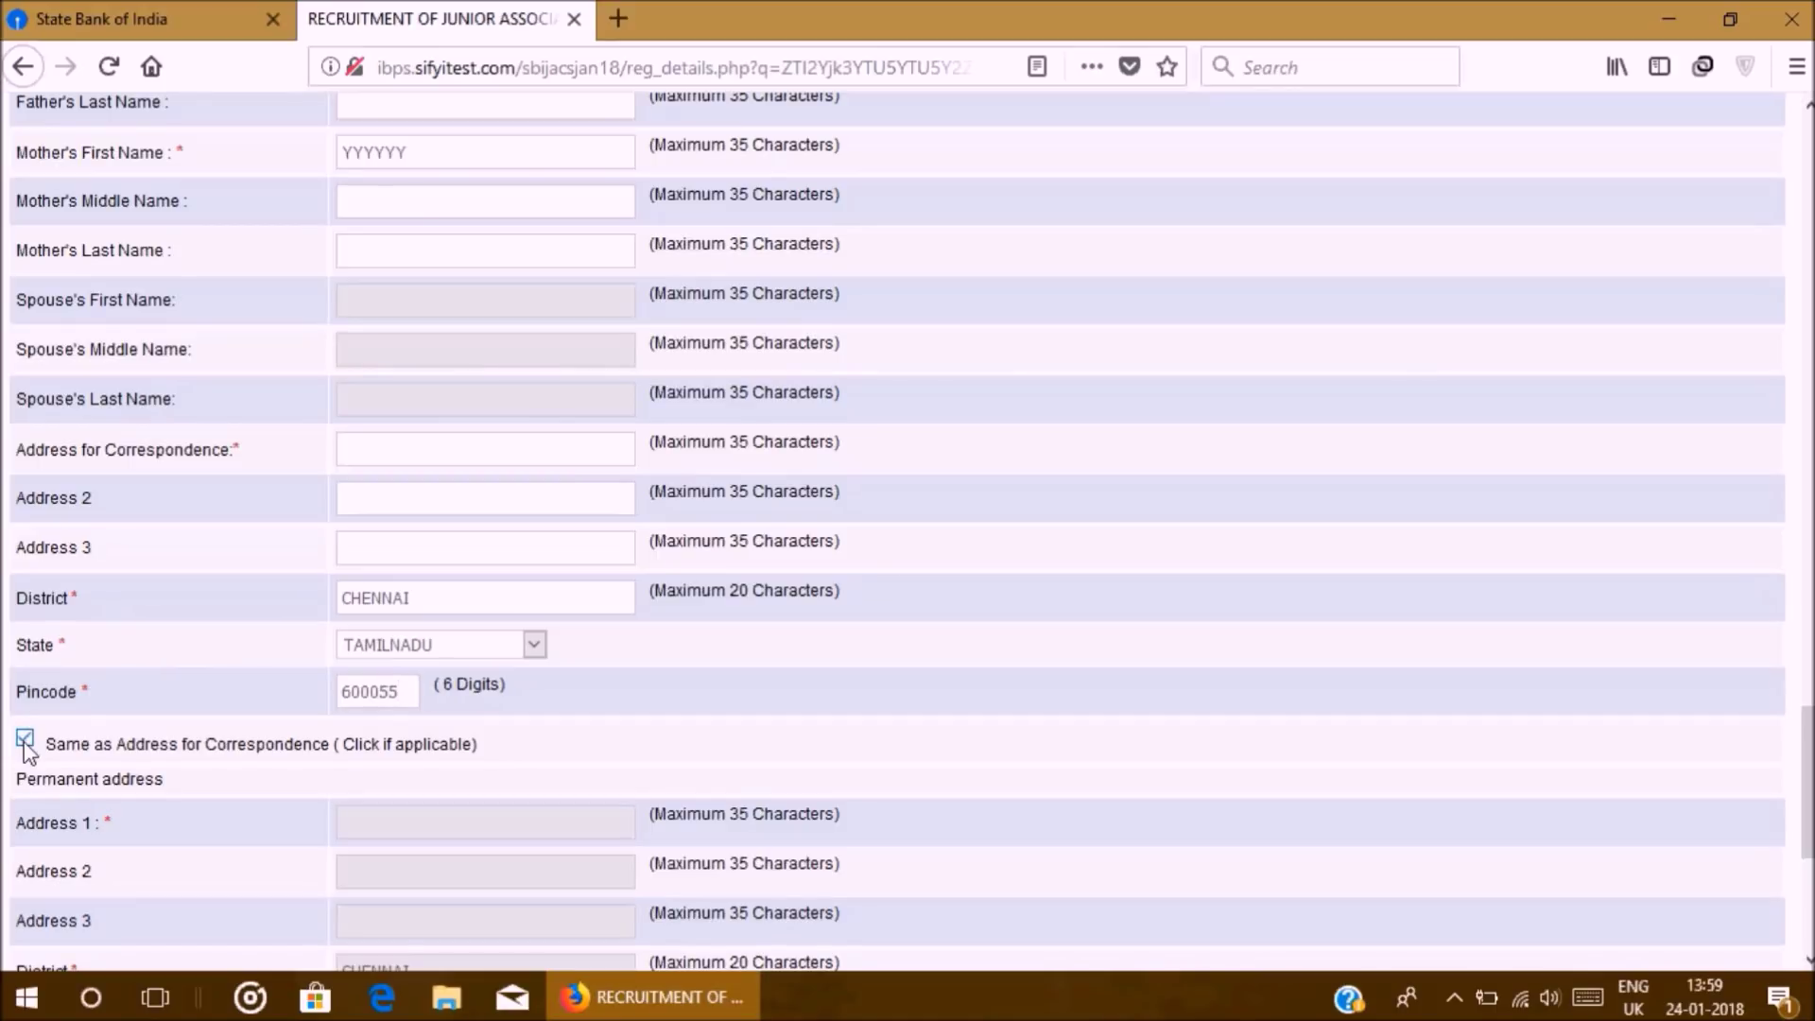
# Step: Use the Permanent Address for GST invoicing, making TAMILNADU the GST state
pyautogui.scroll(-5, 237, 771)
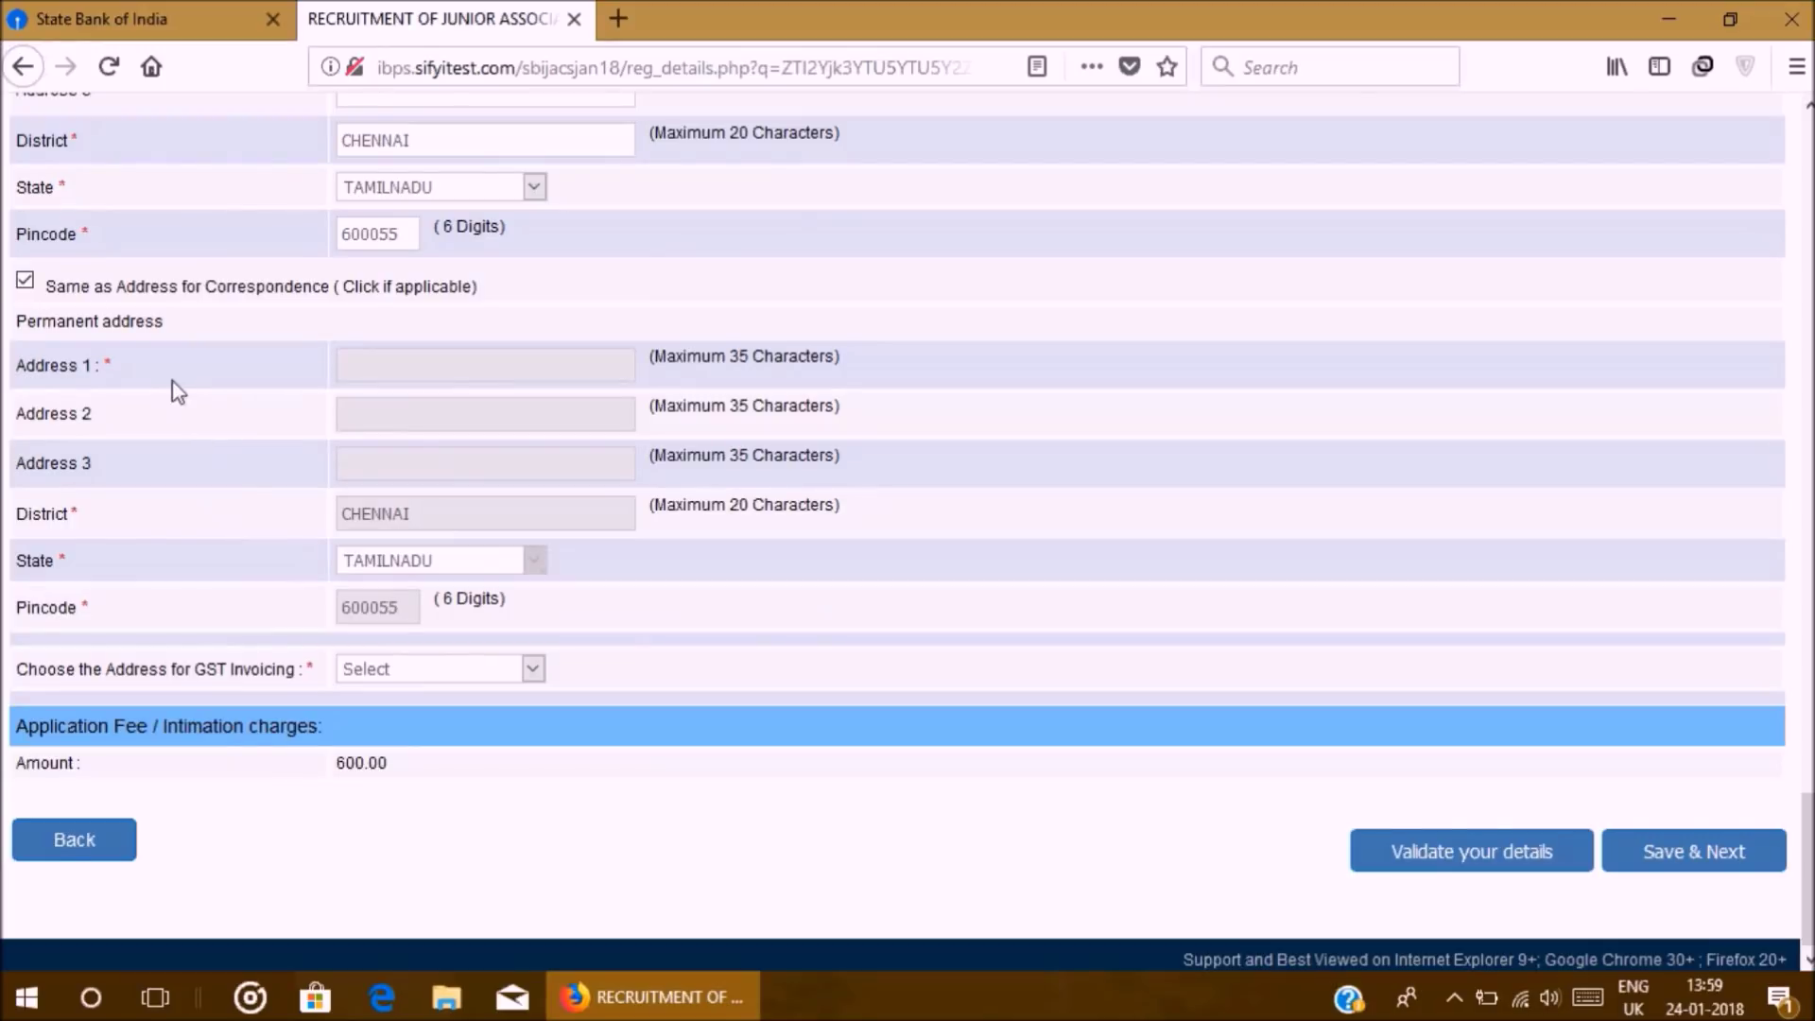
pyautogui.scroll(2, 165, 370)
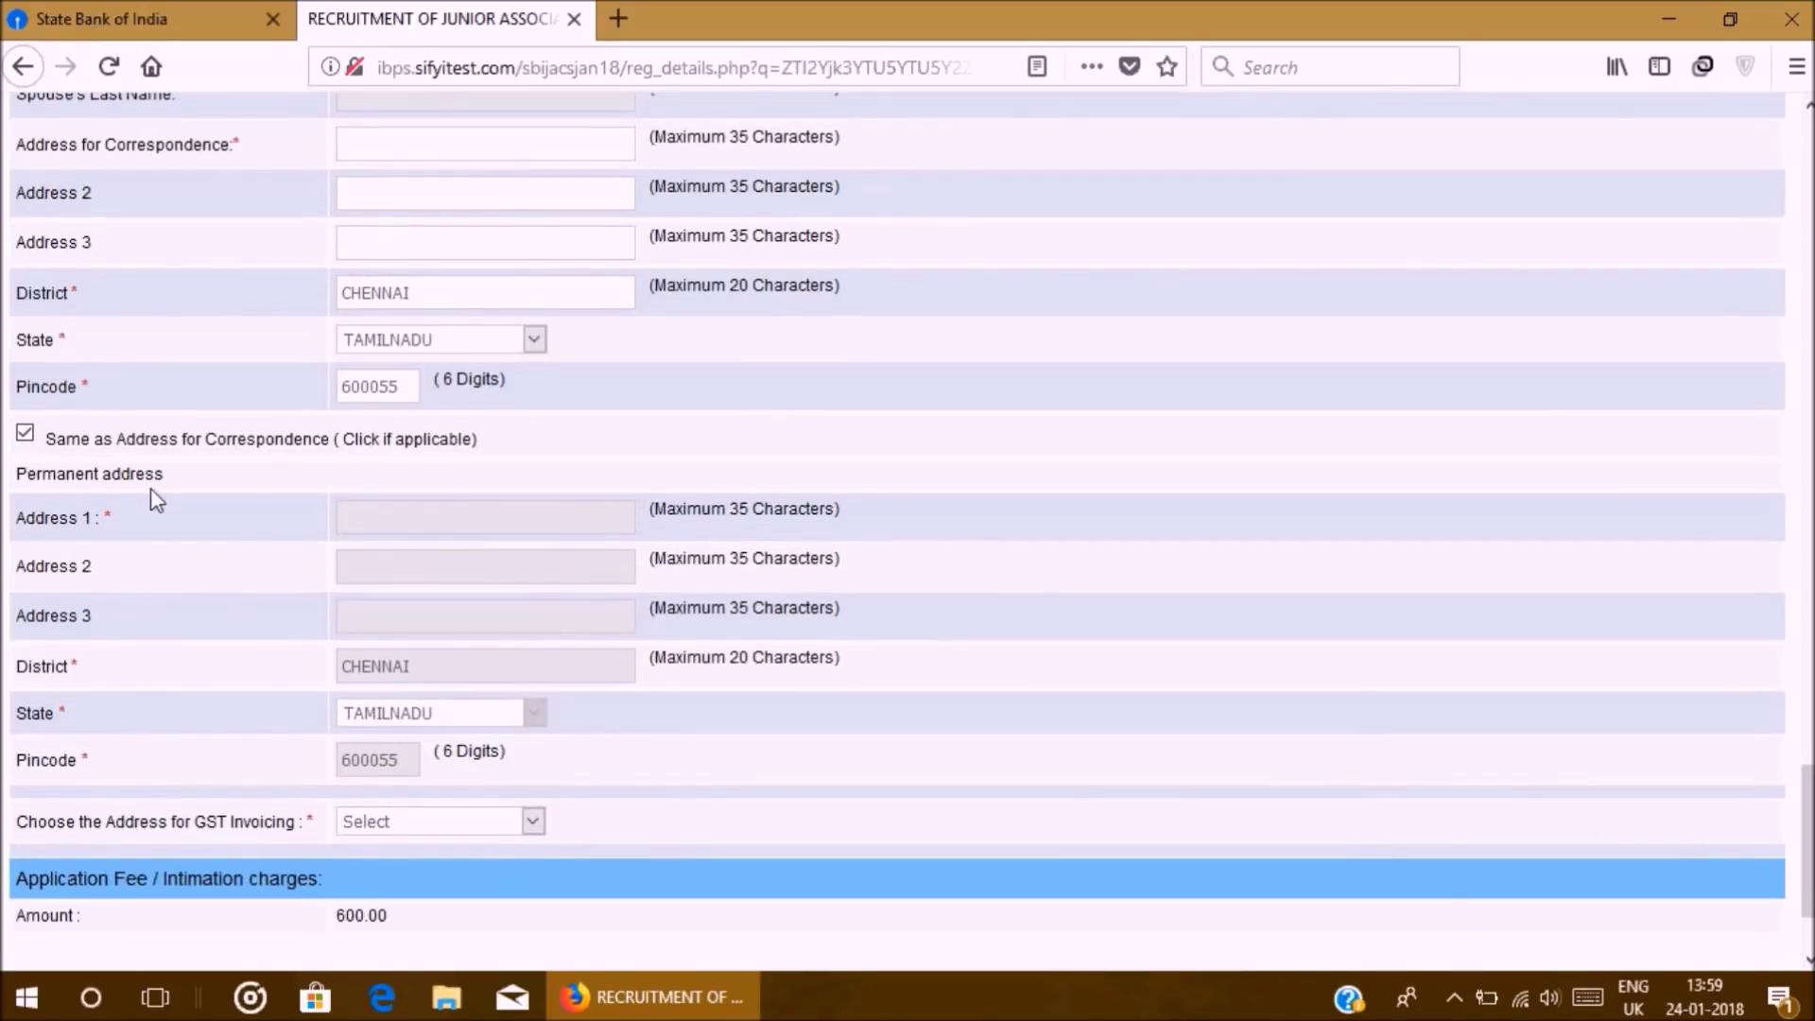
pyautogui.scroll(2, 163, 509)
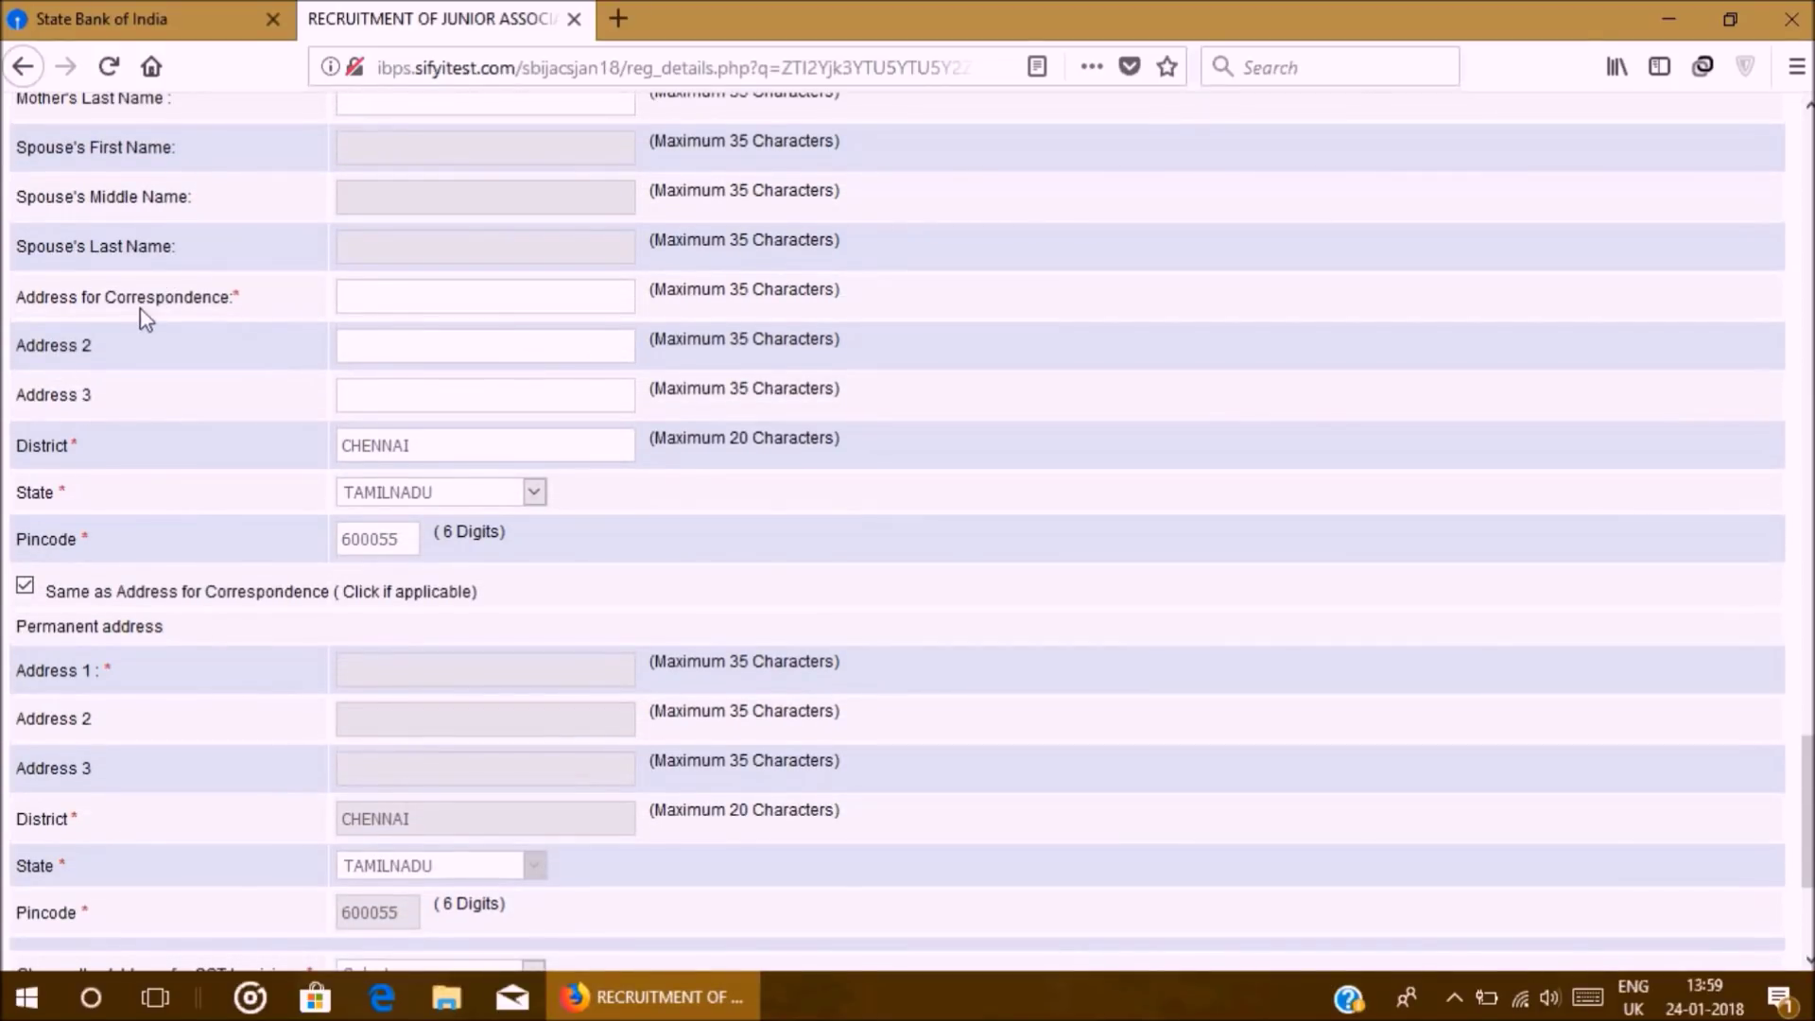
pyautogui.scroll(-2, 444, 549)
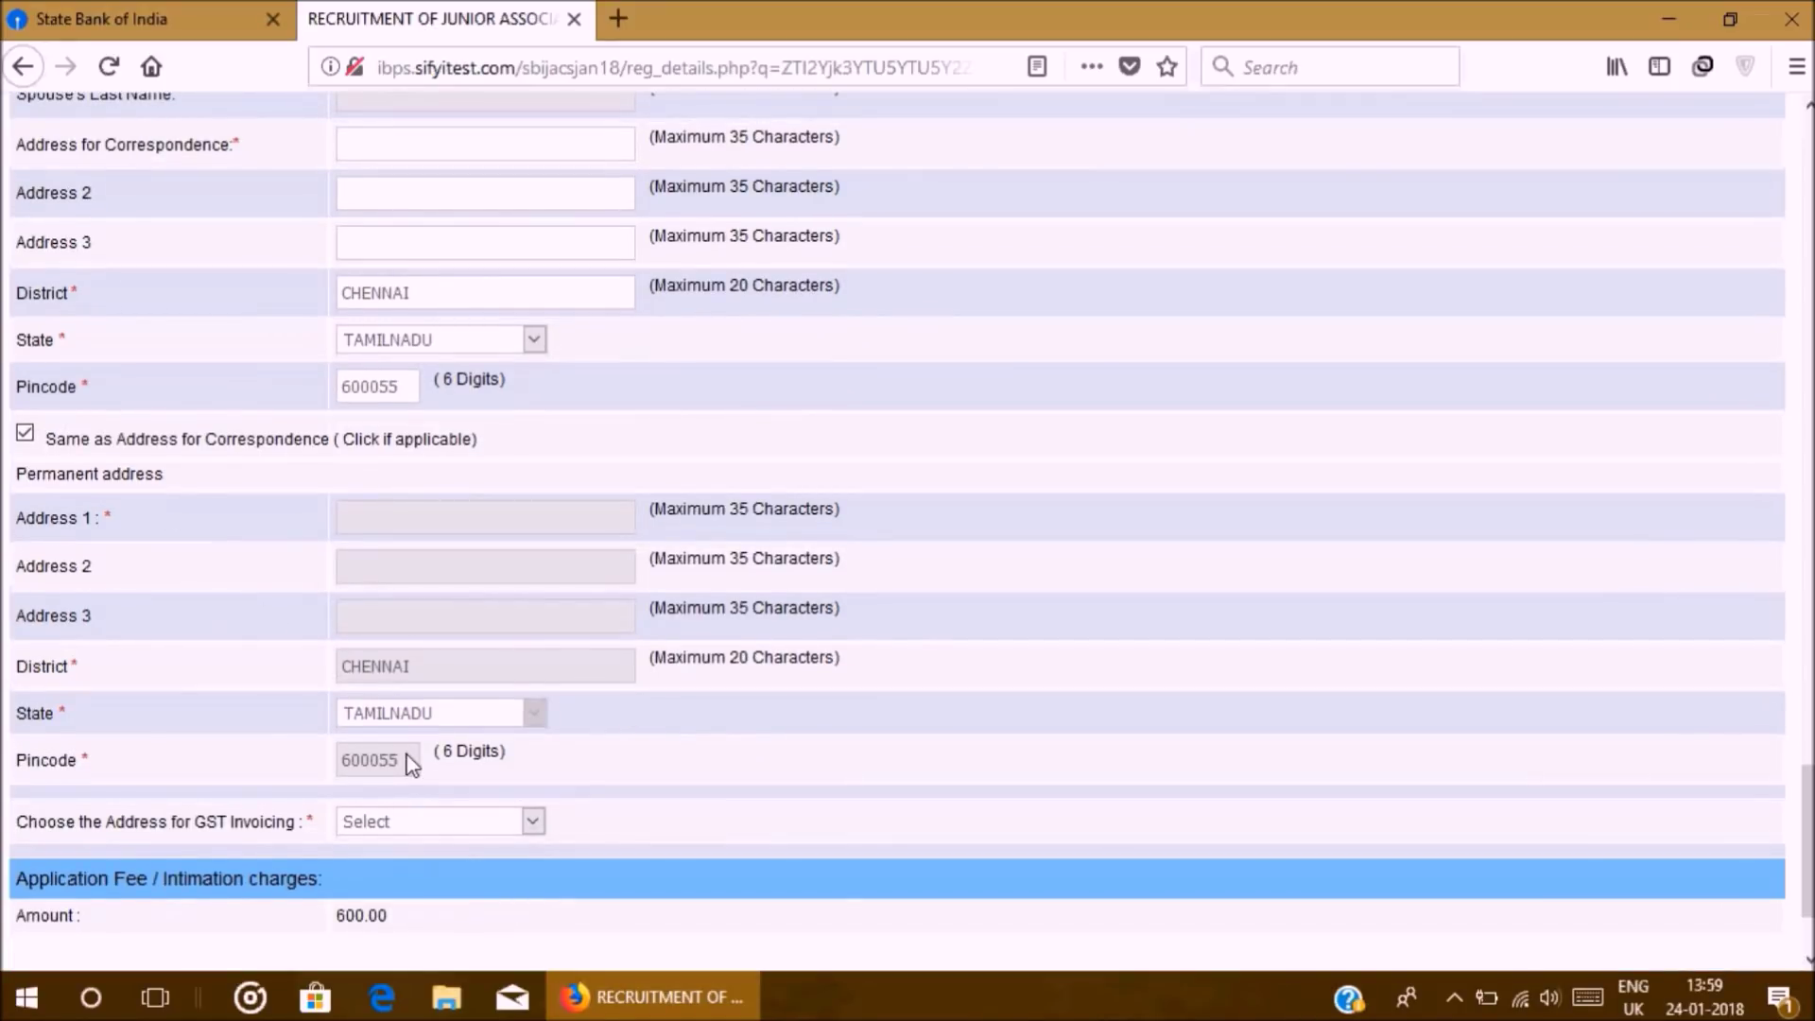
pyautogui.scroll(-2, 416, 766)
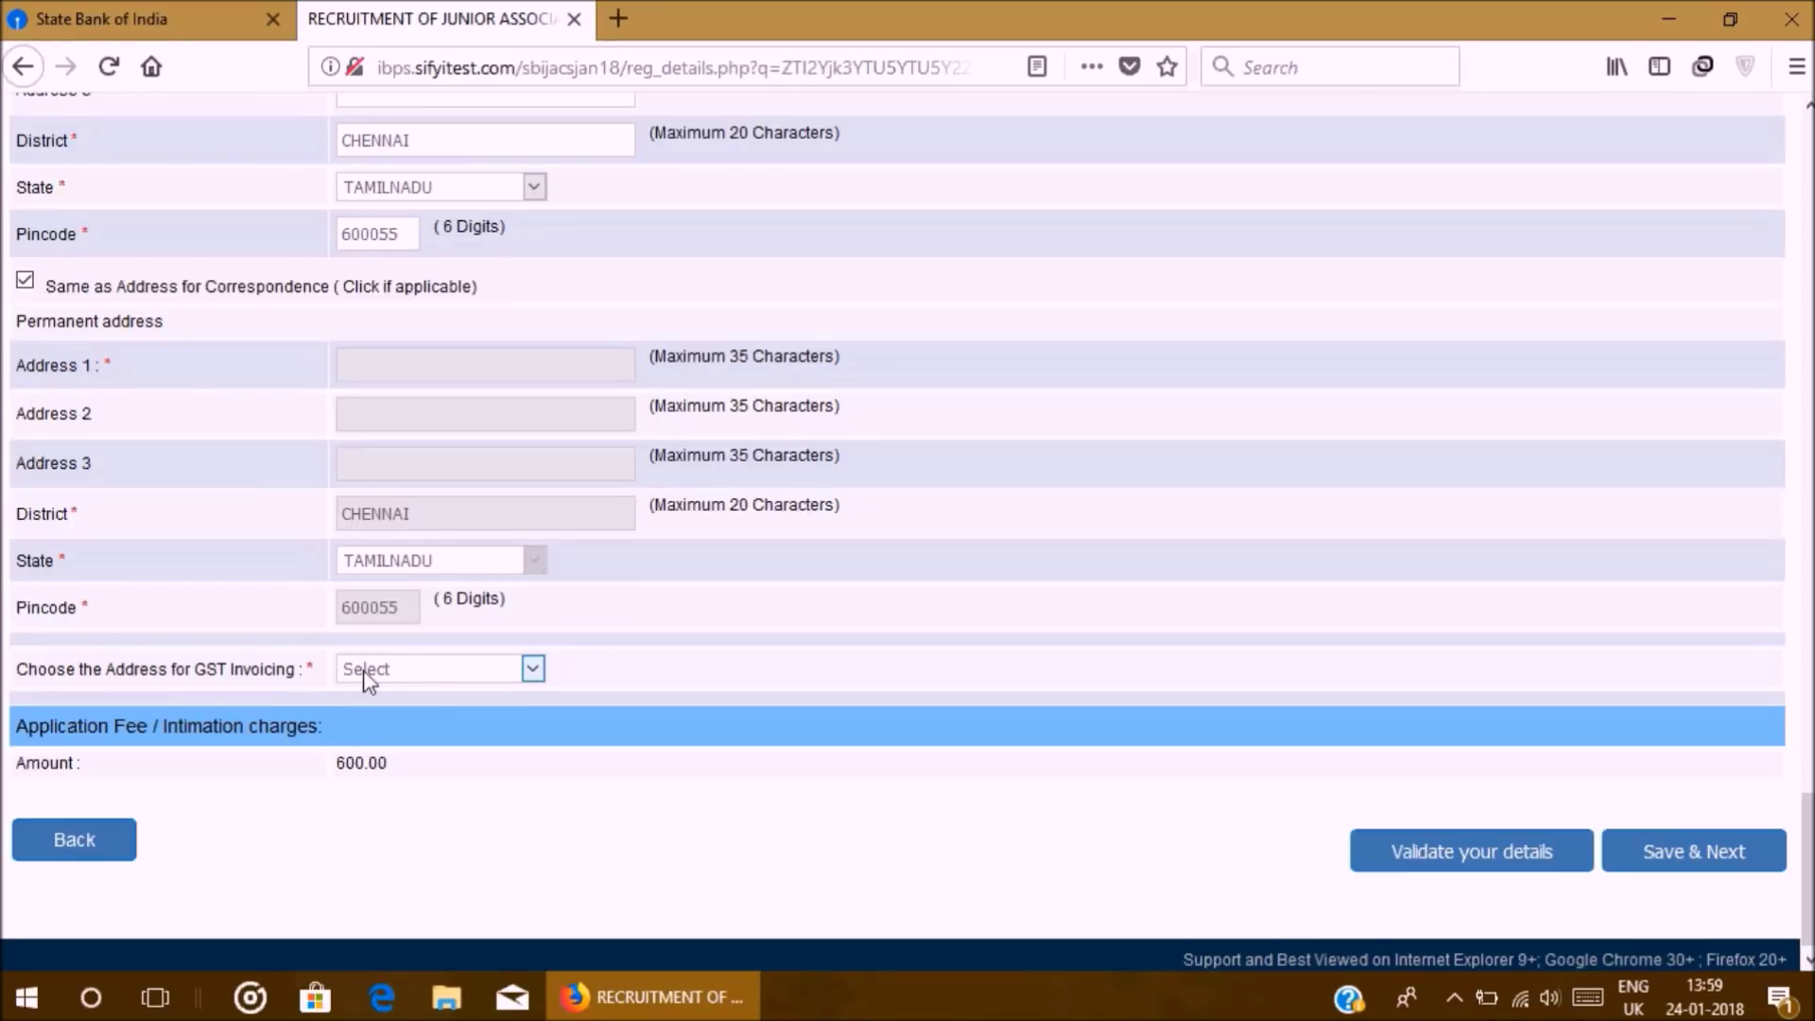
pyautogui.click(442, 671)
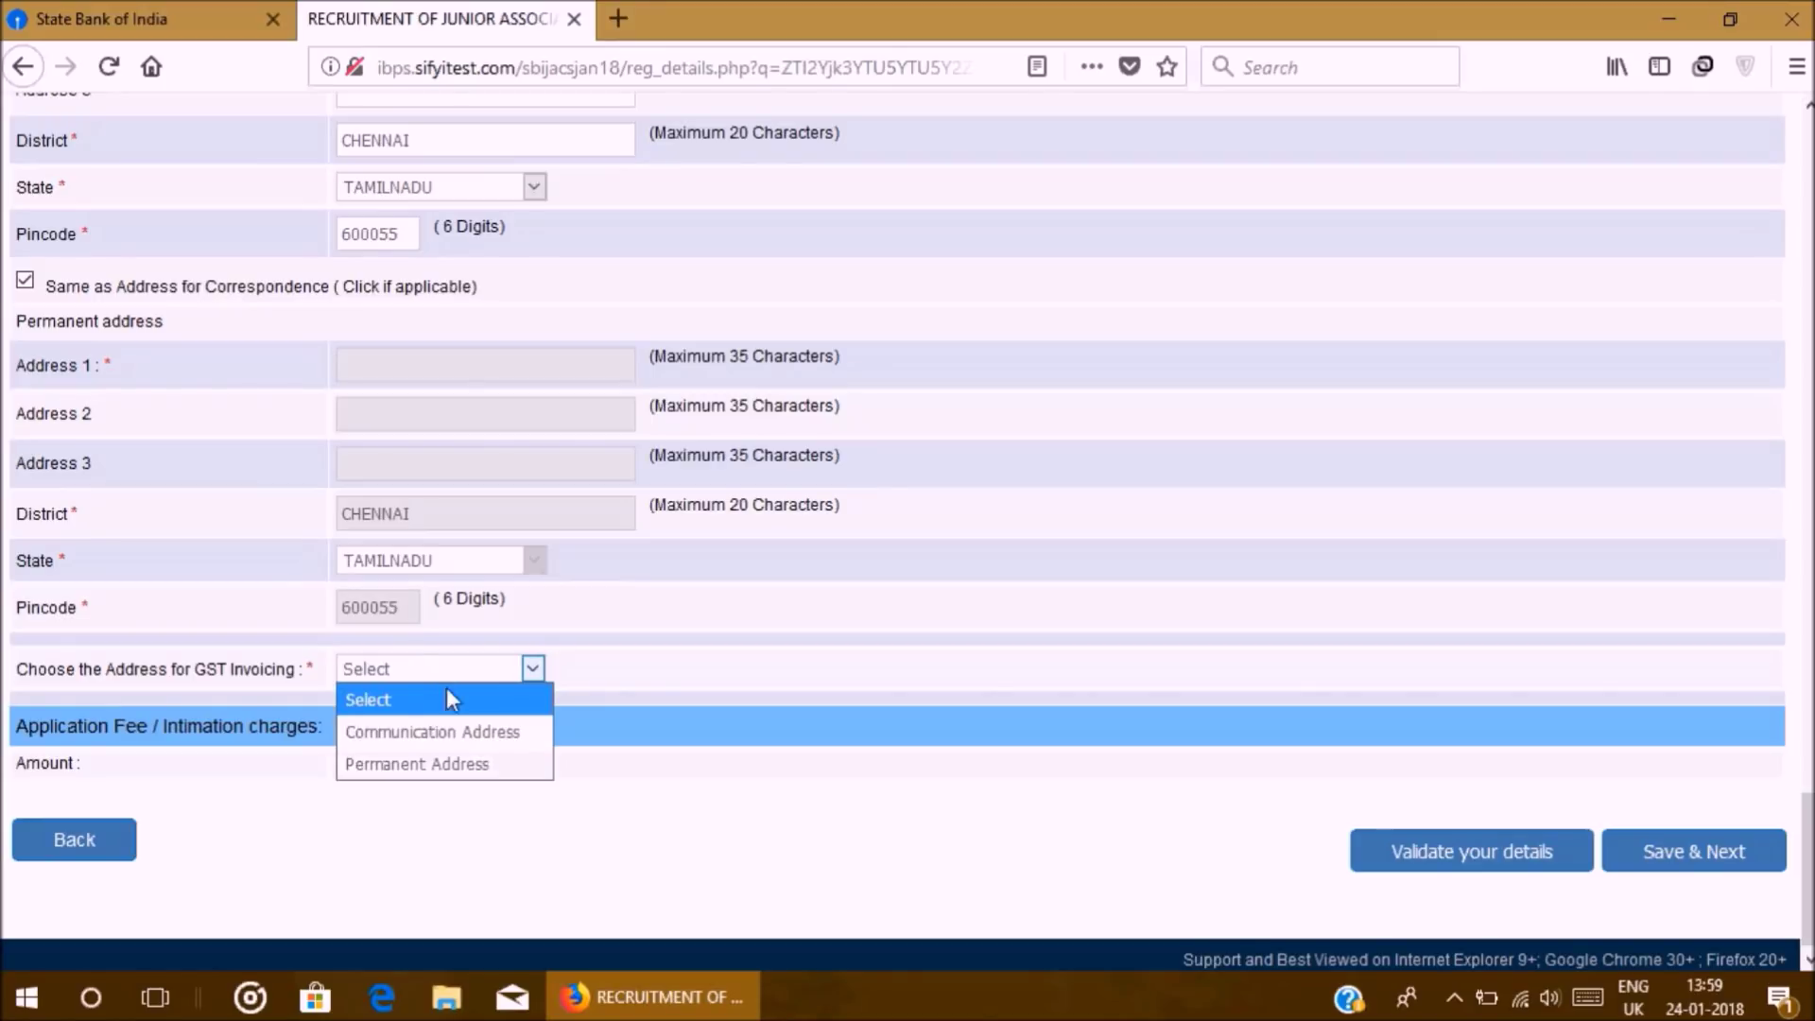
pyautogui.click(455, 766)
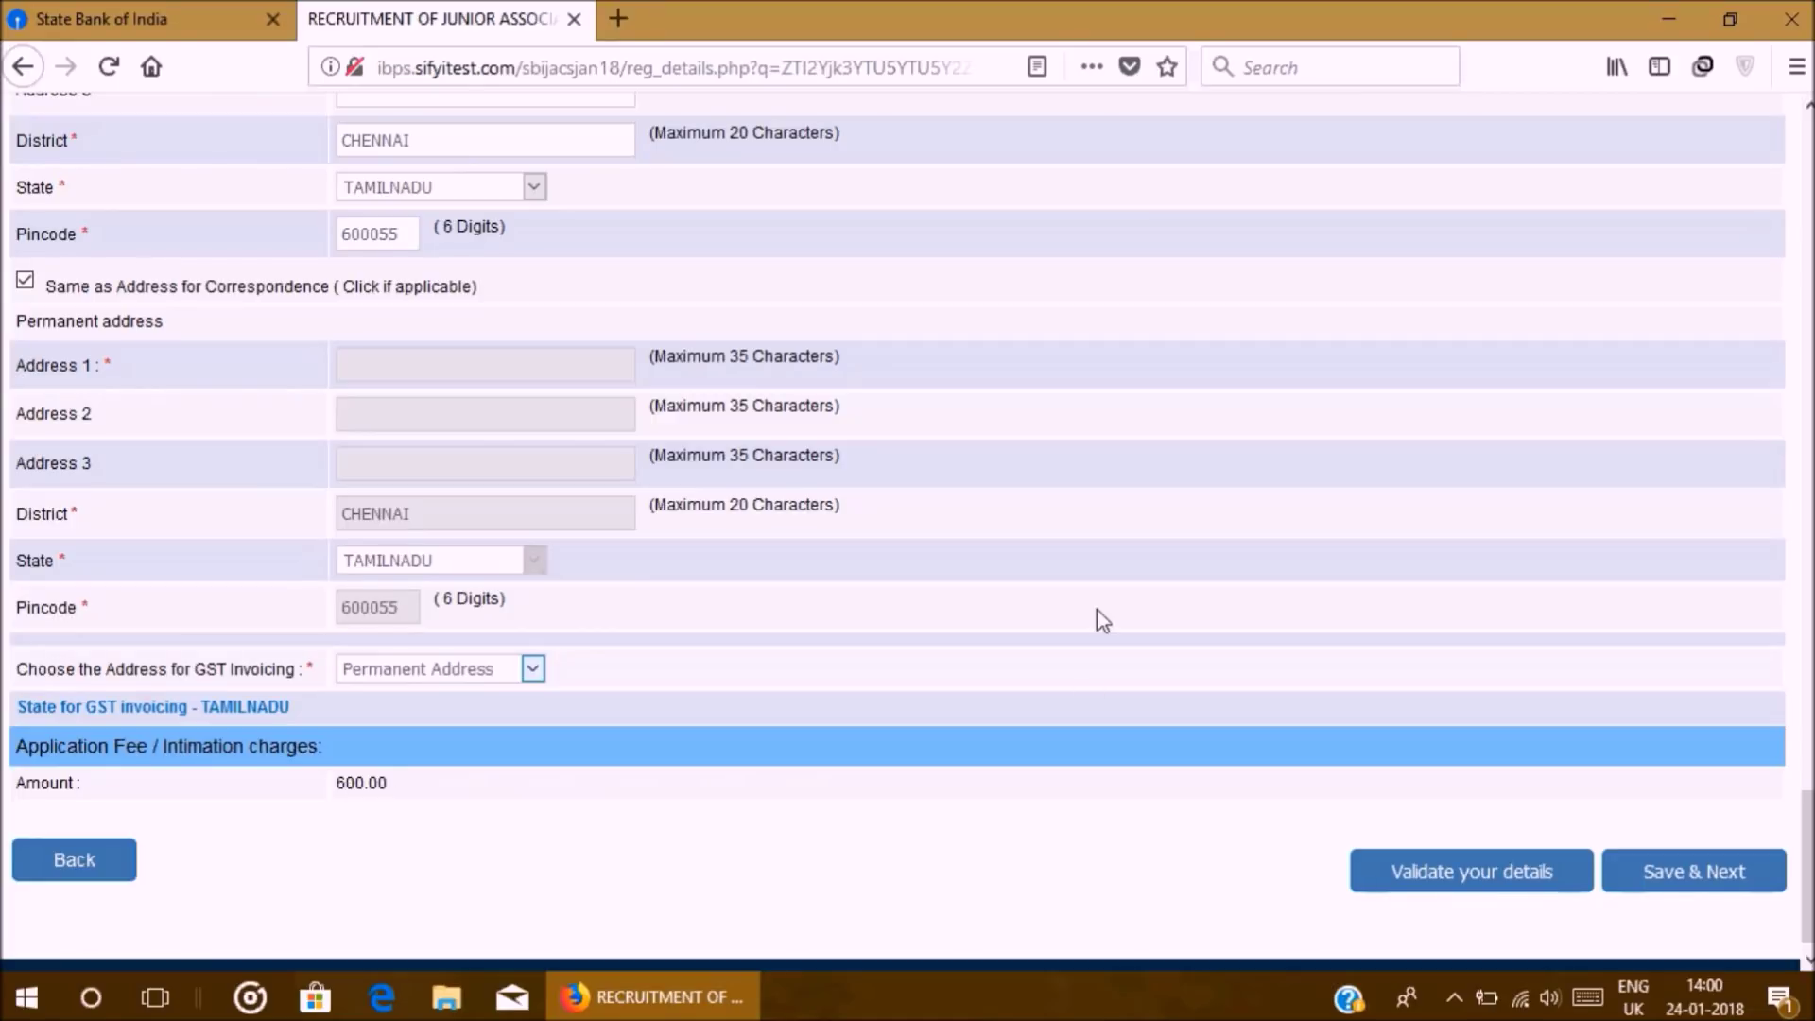
# Step: Run Validate your details to check the form for missing entries
pyautogui.scroll(10, 1097, 616)
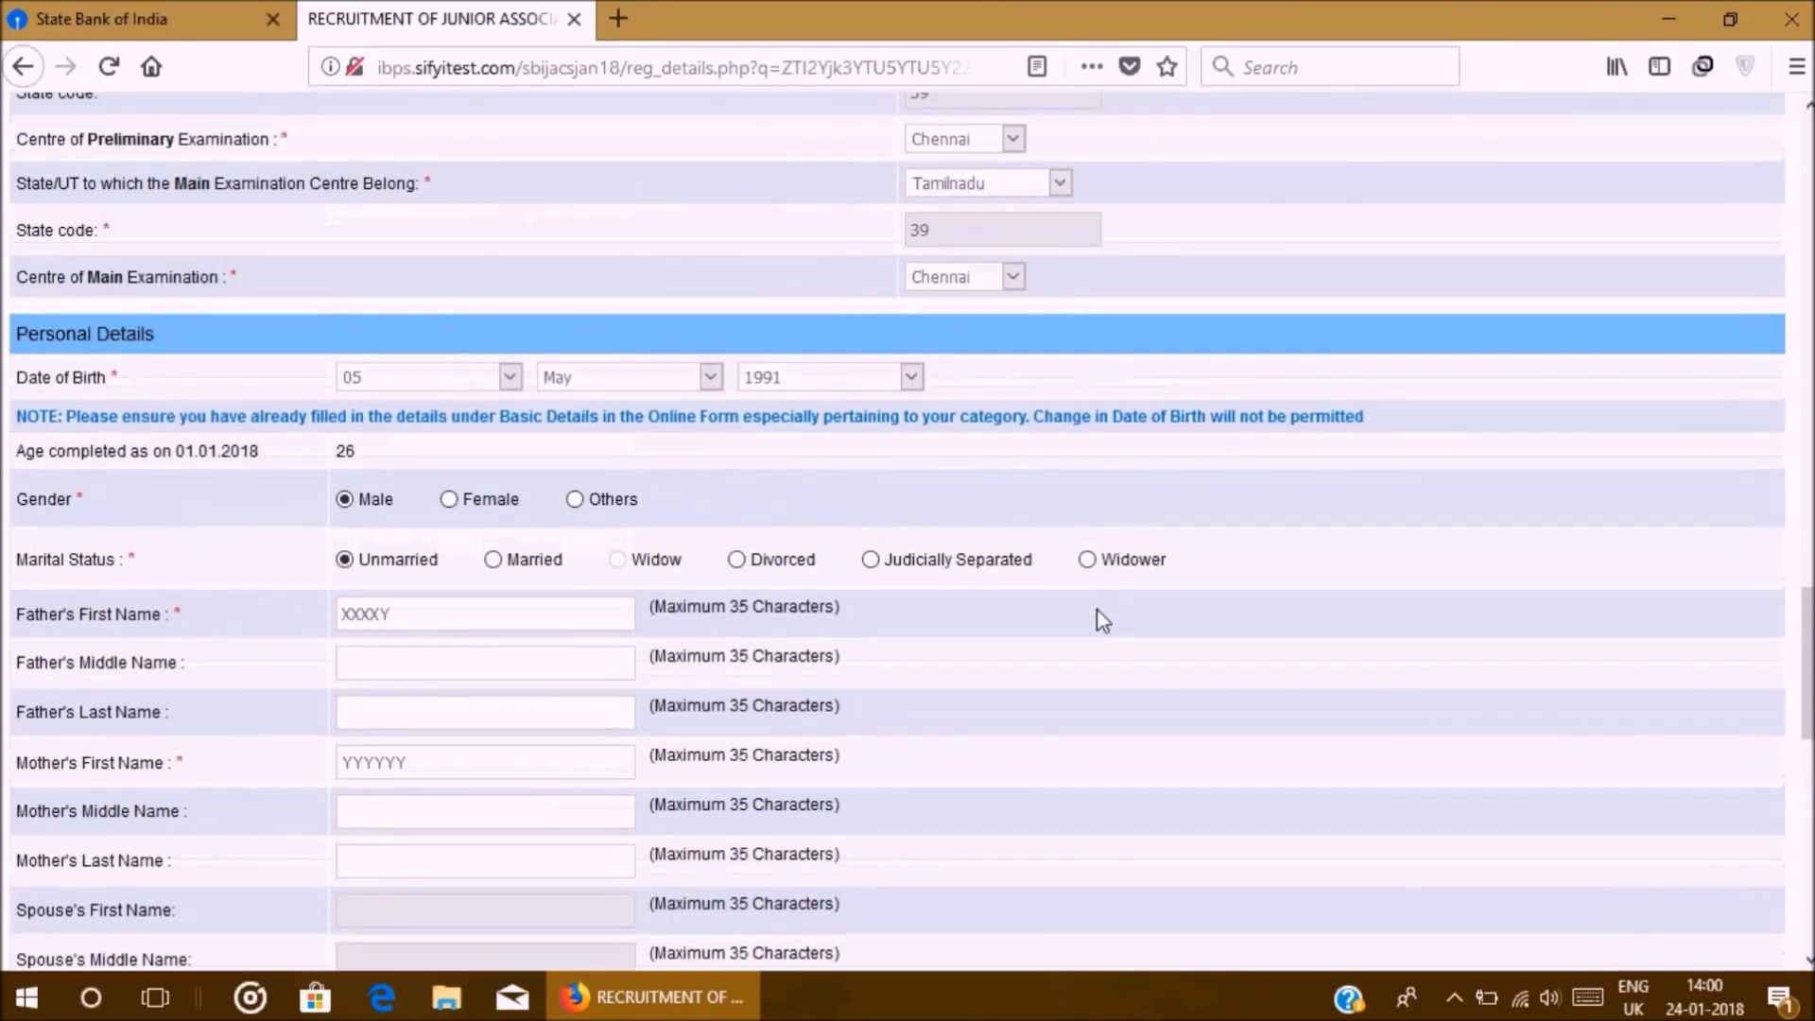
pyautogui.scroll(15, 1103, 620)
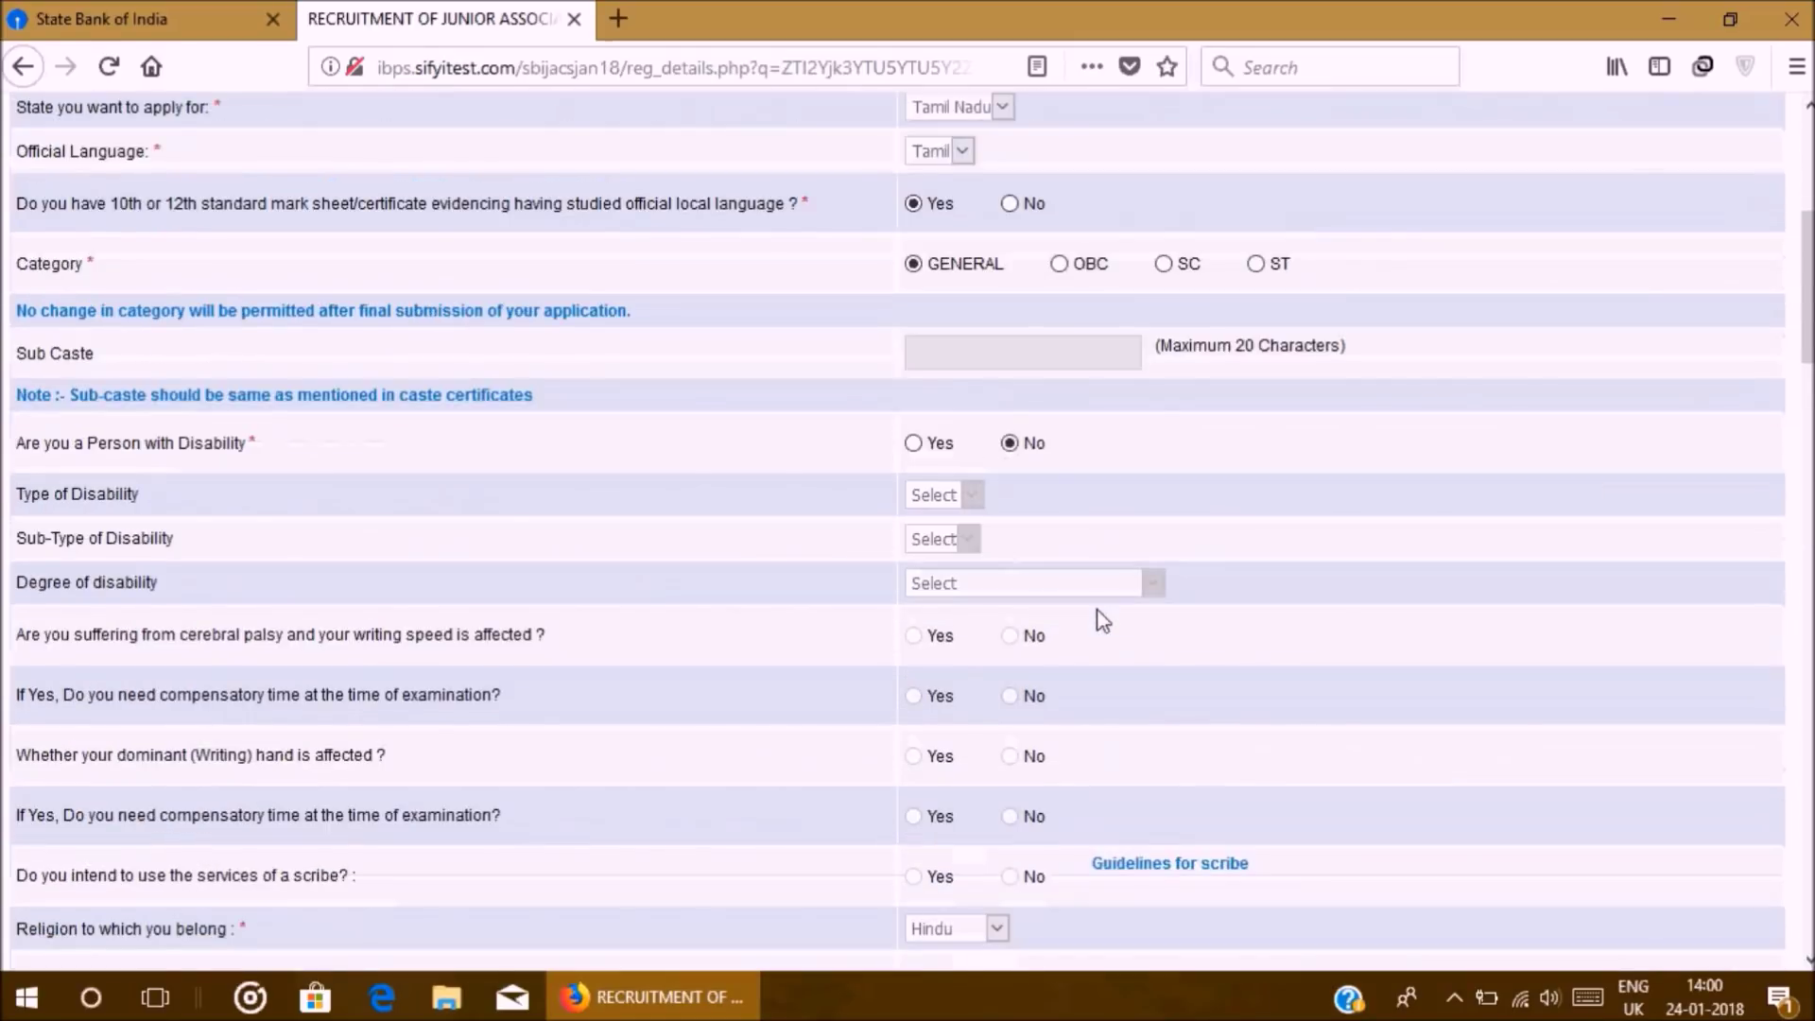
pyautogui.scroll(5, 1102, 620)
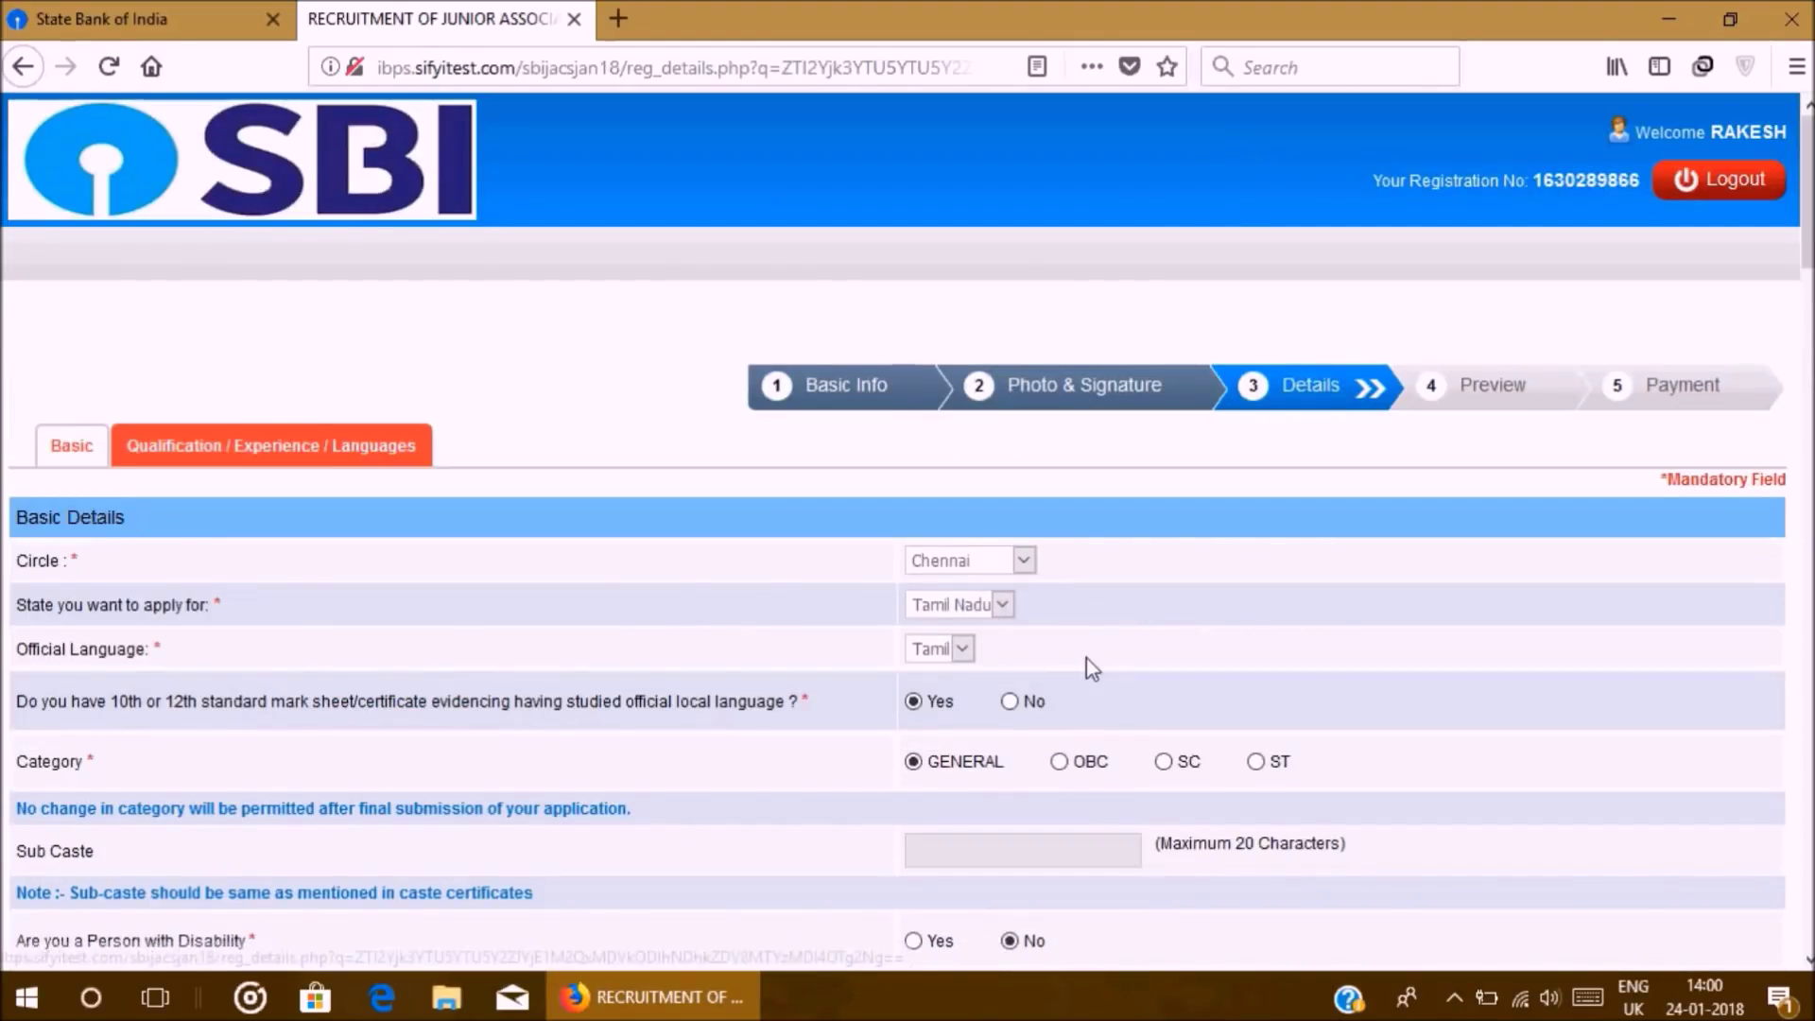
pyautogui.scroll(-20, 1086, 658)
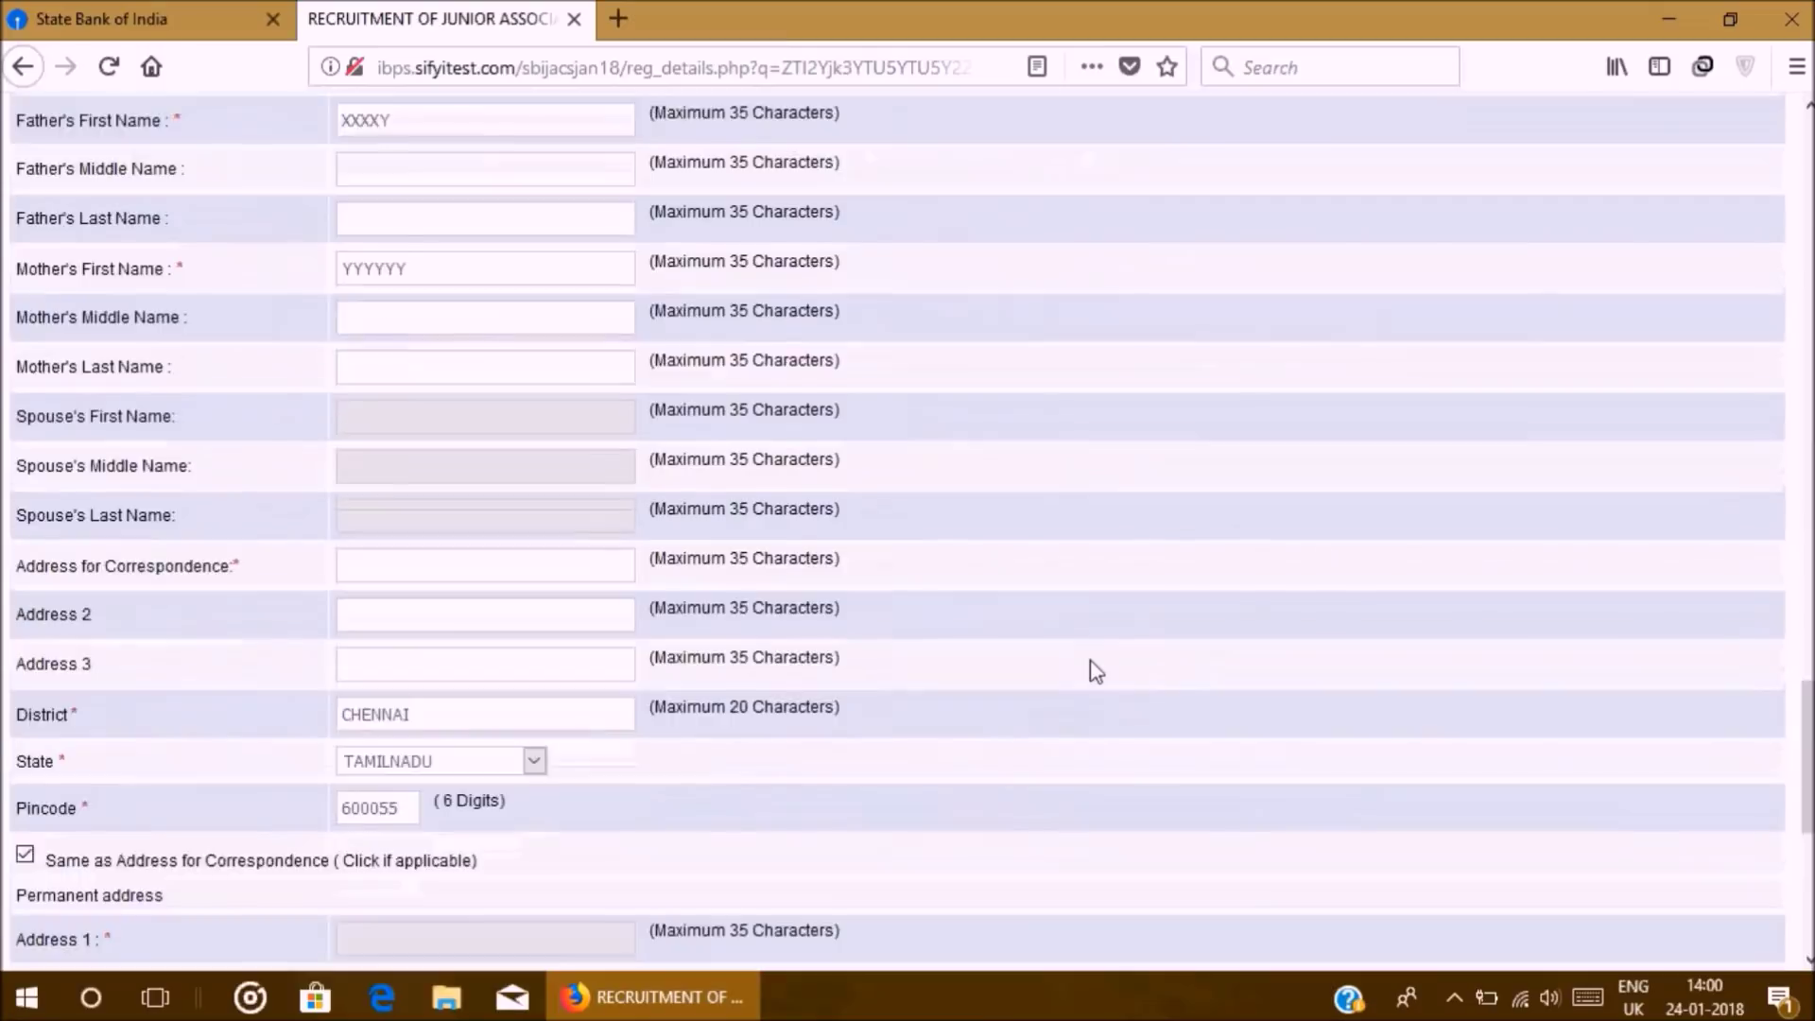
pyautogui.scroll(-6, 1095, 670)
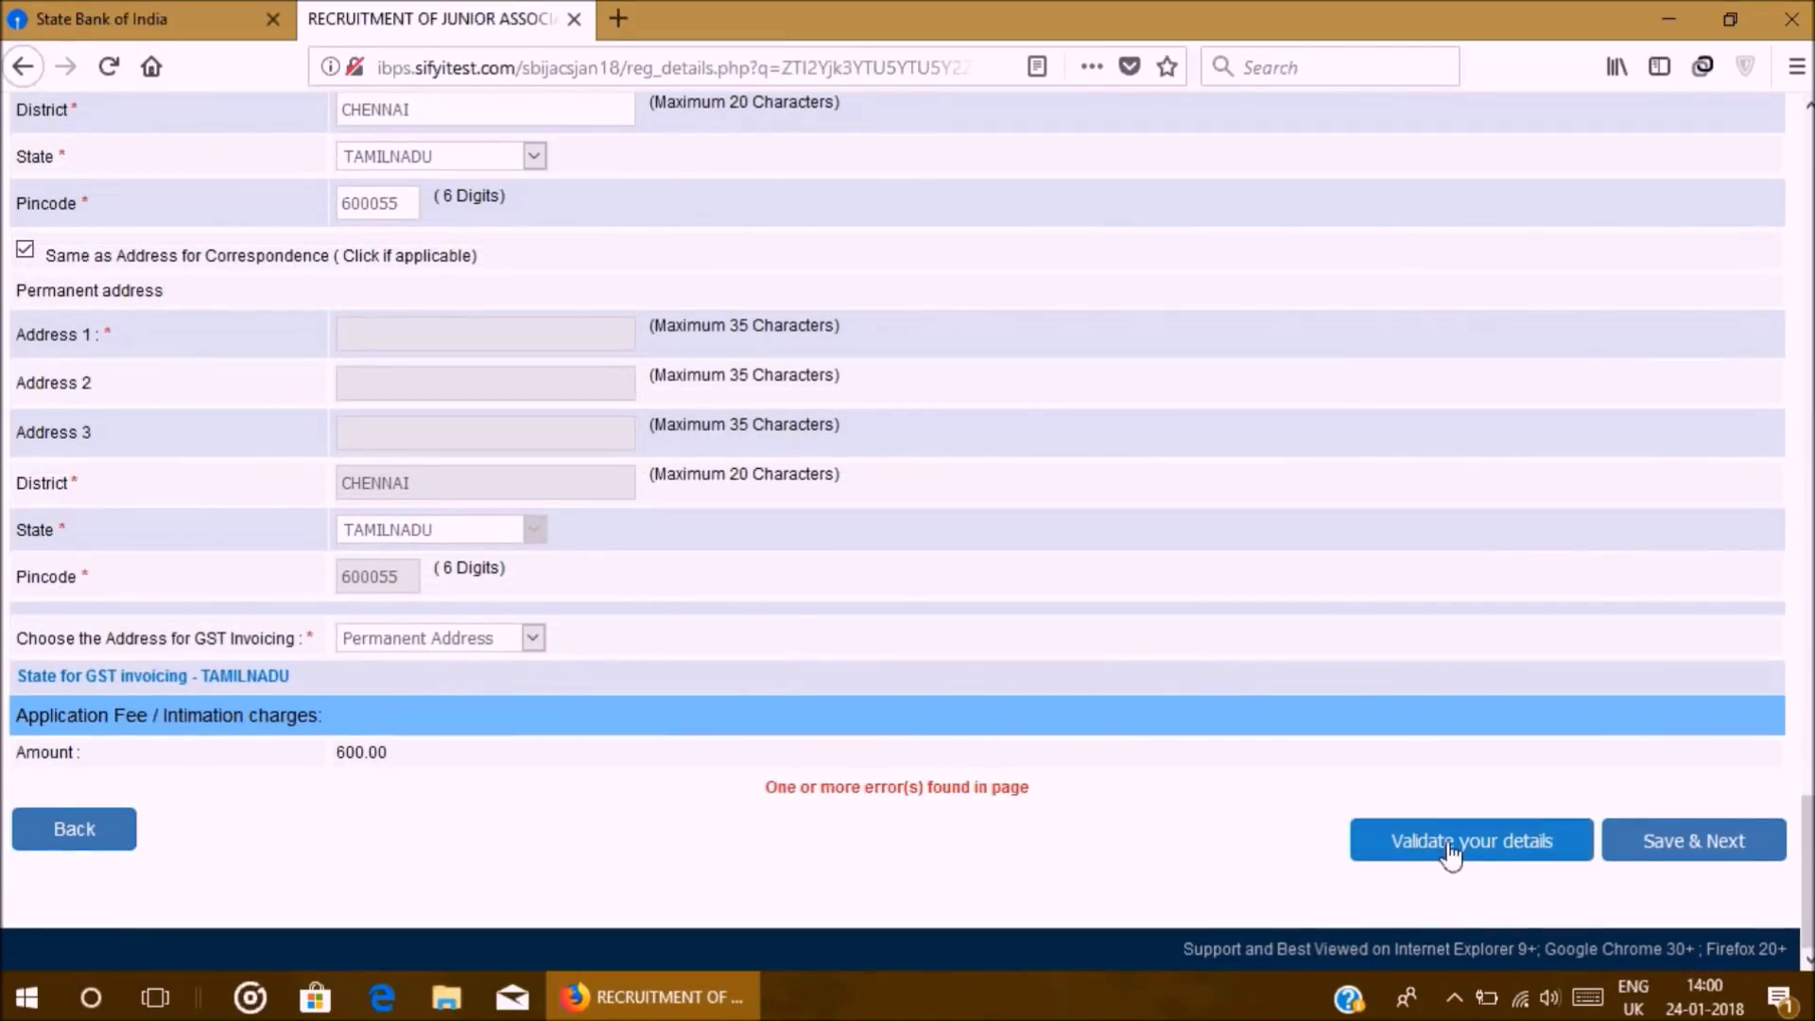
pyautogui.click(1451, 851)
# Step: Re-validate the corrected details and dismiss the Verified Successfully message
pyautogui.scroll(3, 907, 547)
pyautogui.scroll(9, 965, 417)
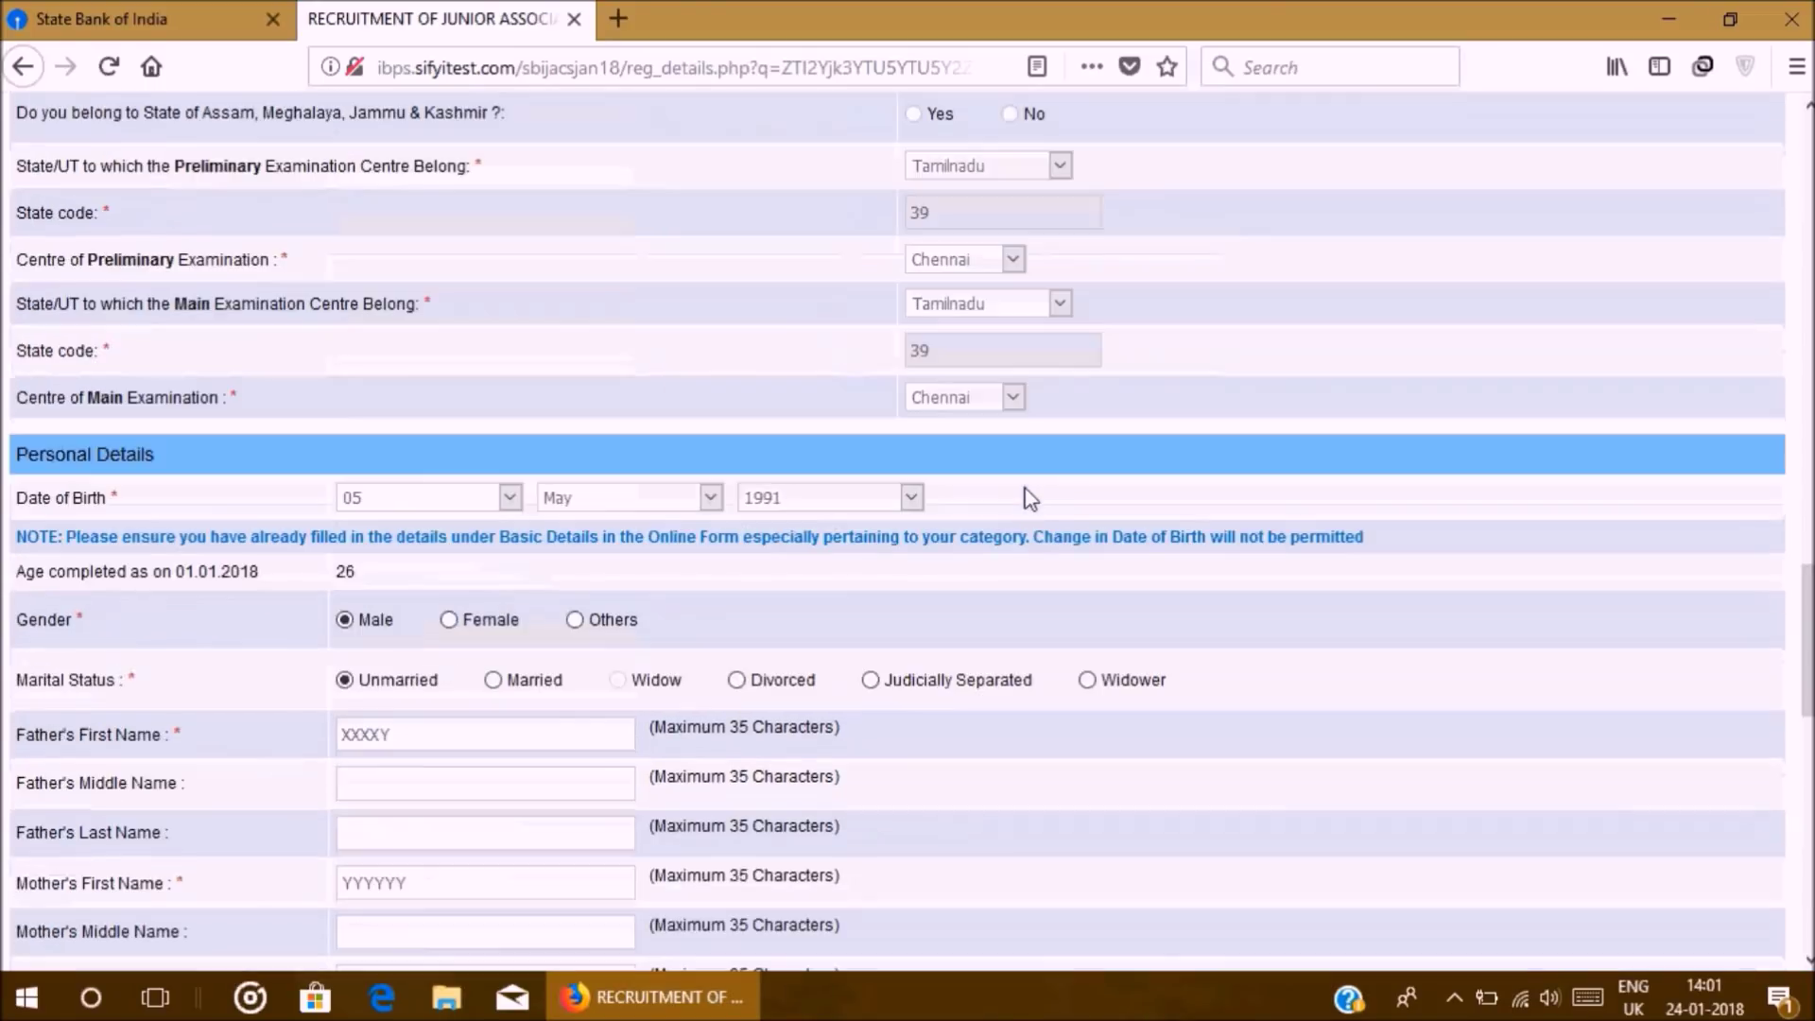
pyautogui.scroll(-6, 1031, 539)
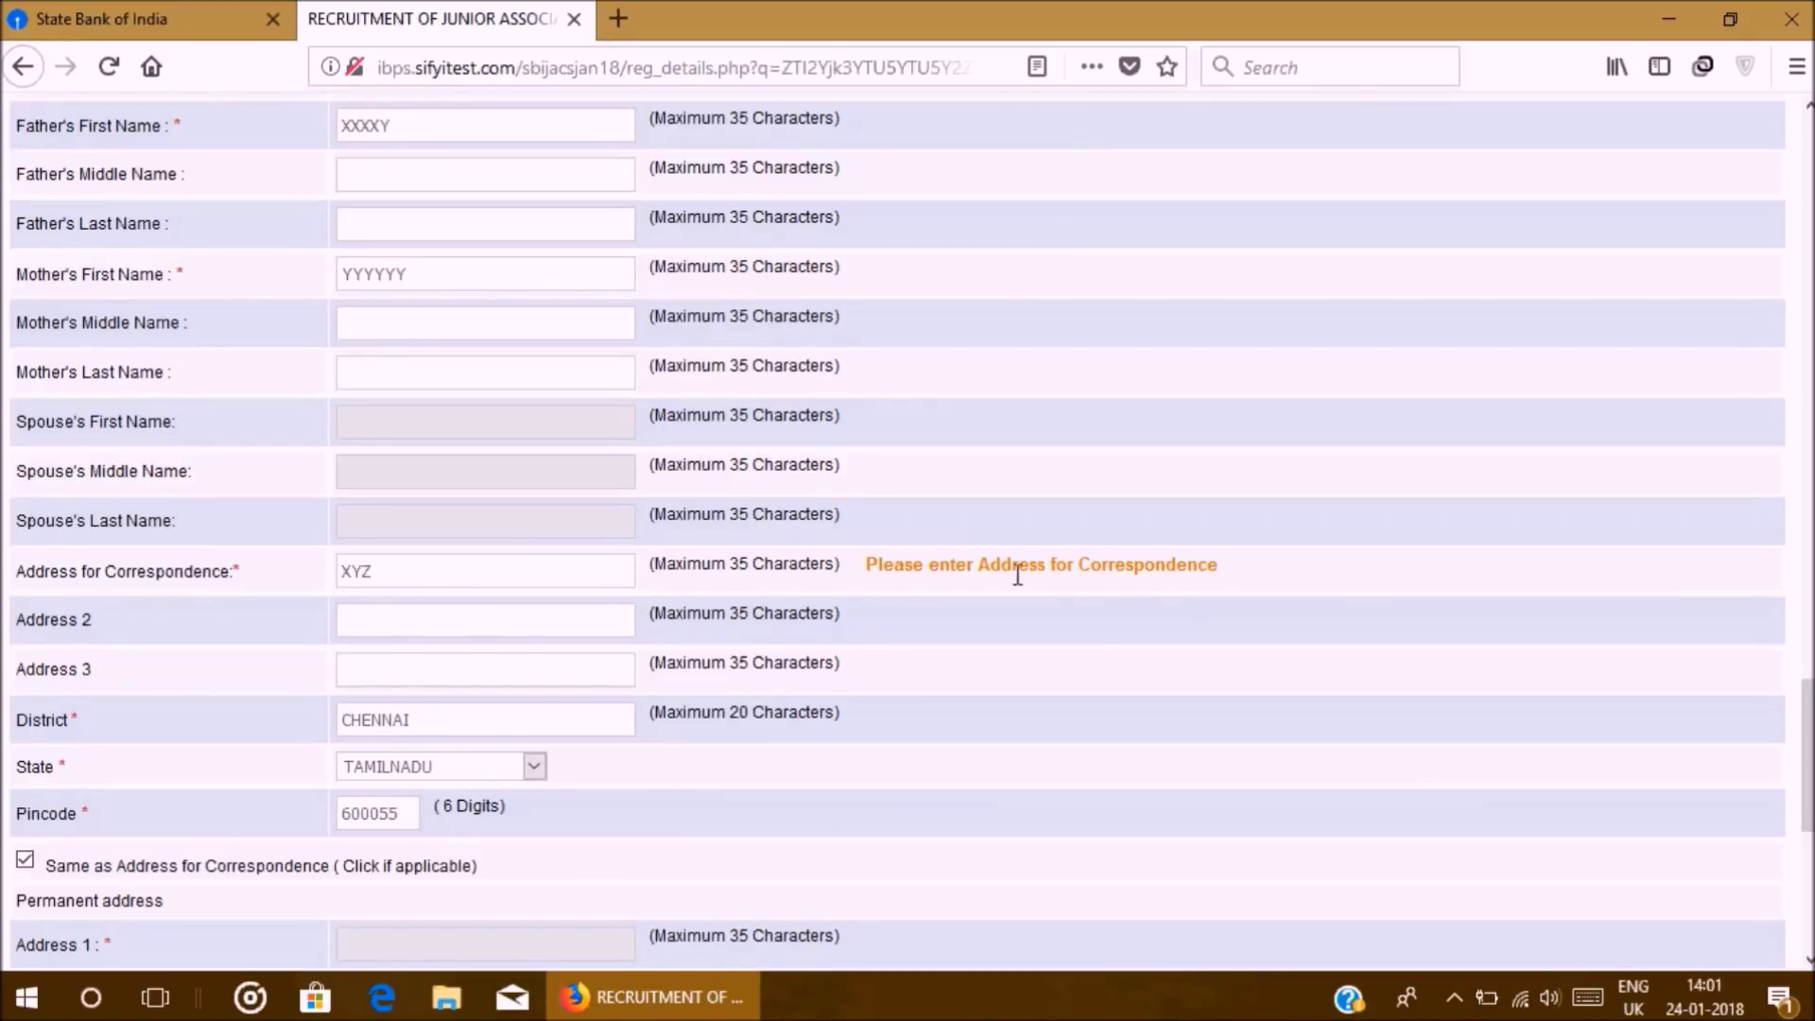
pyautogui.scroll(-6, 1340, 608)
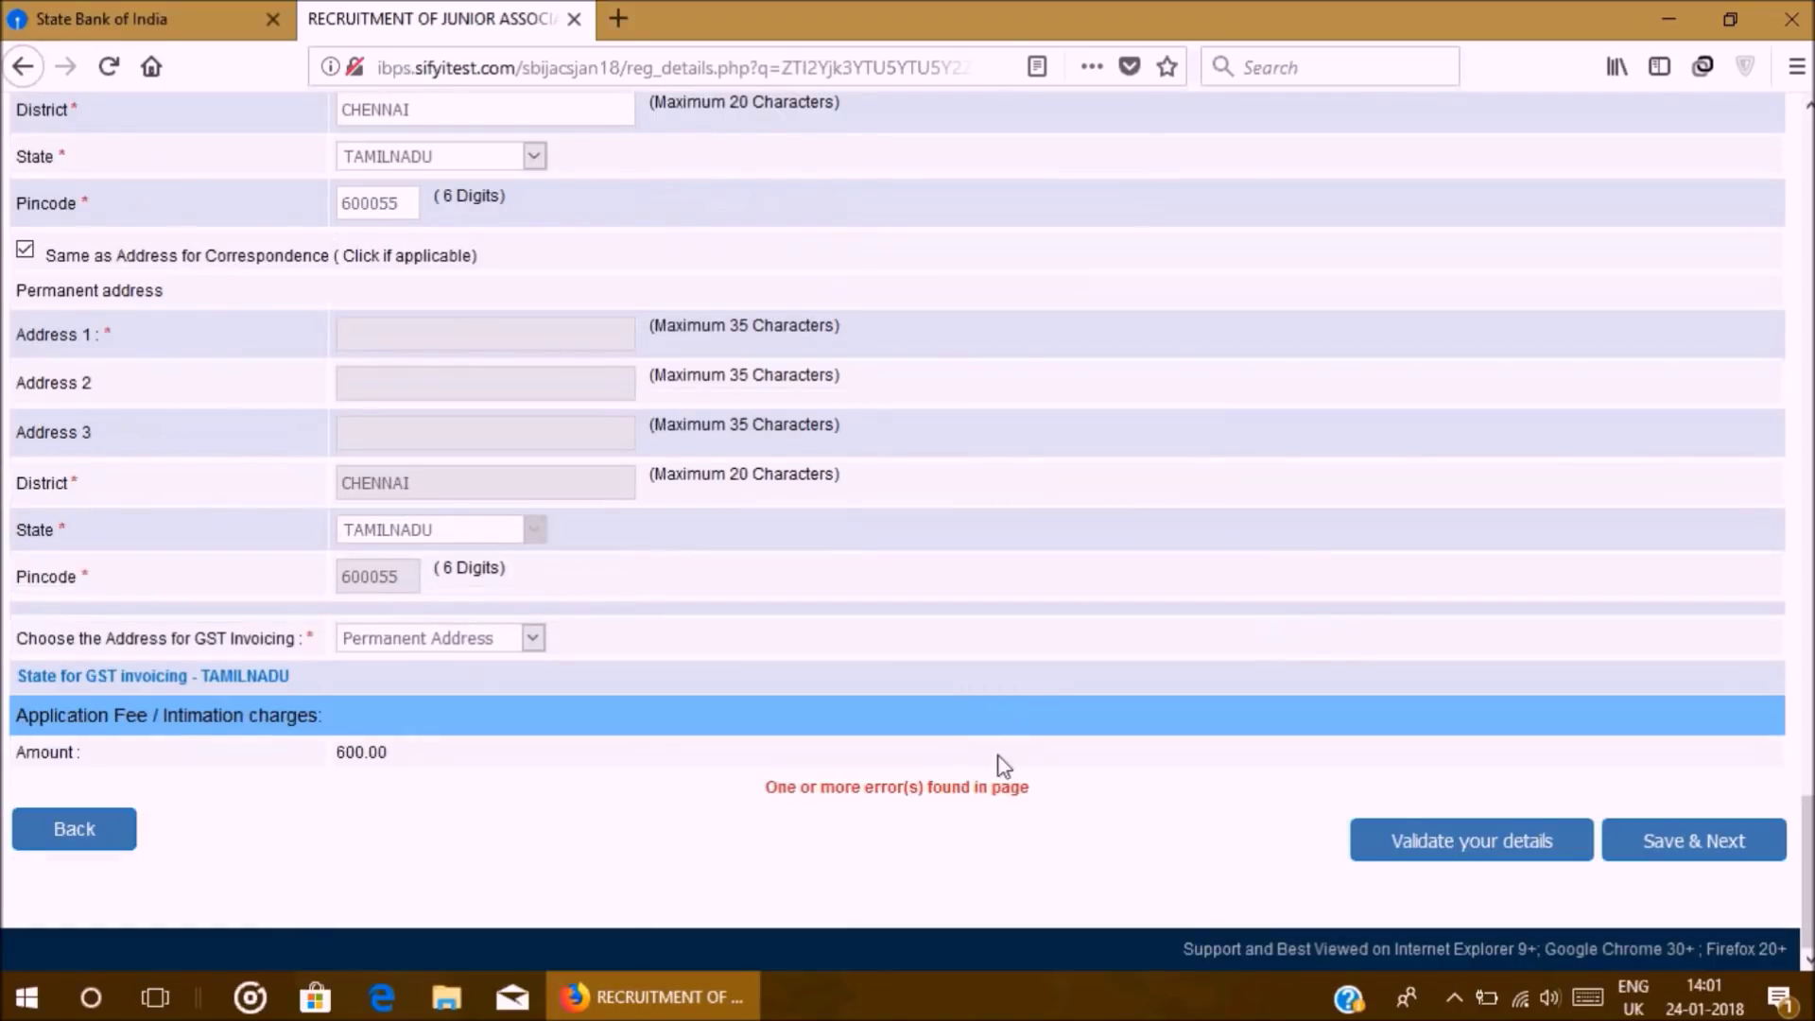
pyautogui.click(1494, 839)
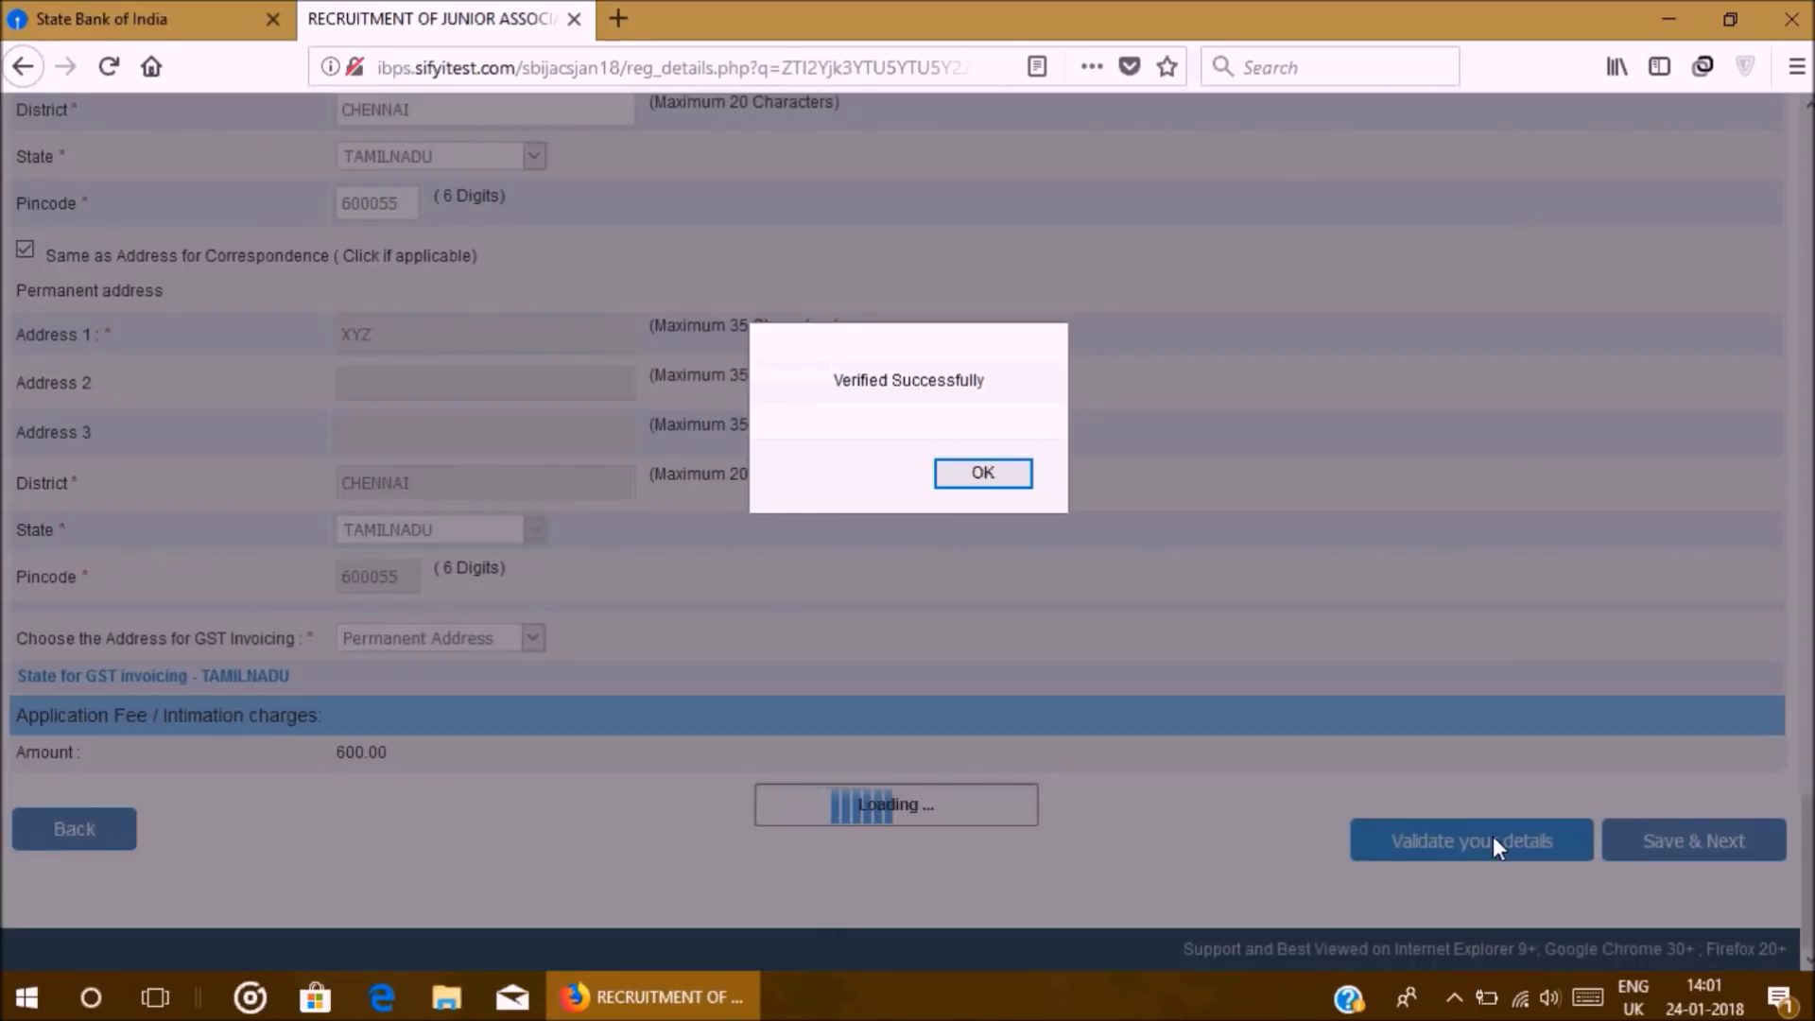
pyautogui.click(982, 476)
pyautogui.scroll(6, 995, 617)
pyautogui.scroll(20, 994, 616)
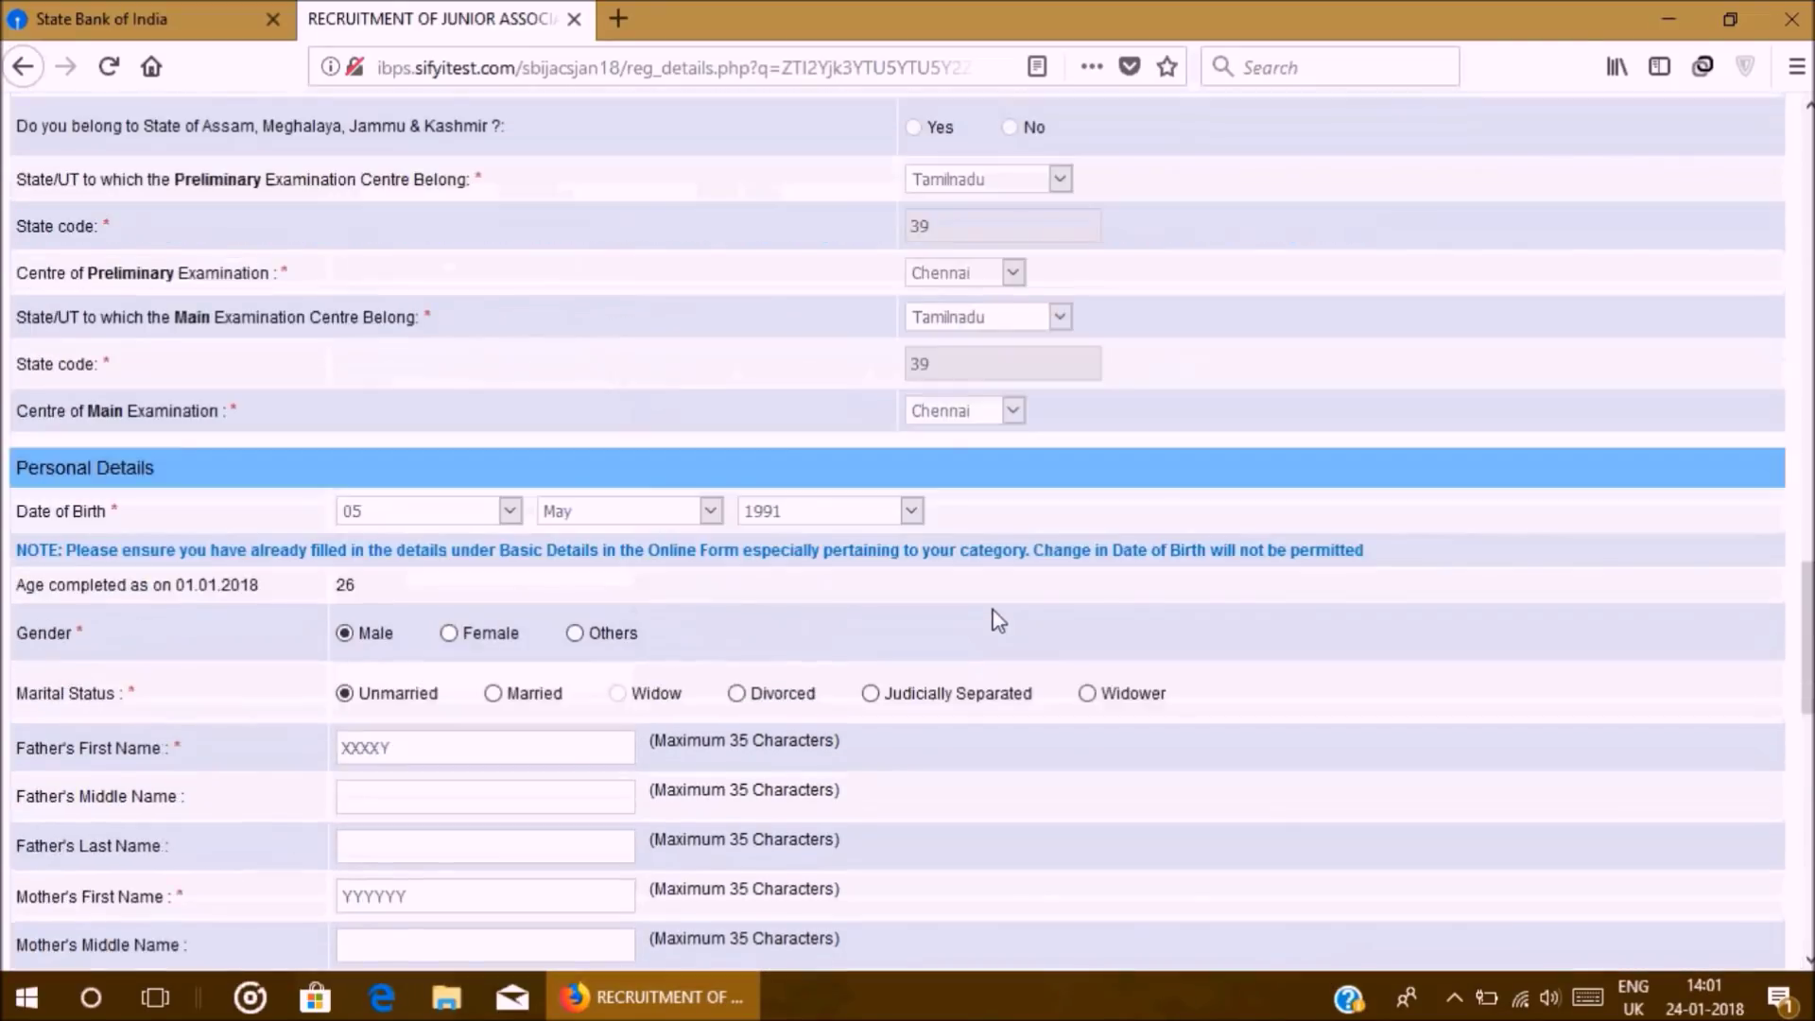
pyautogui.scroll(5, 999, 619)
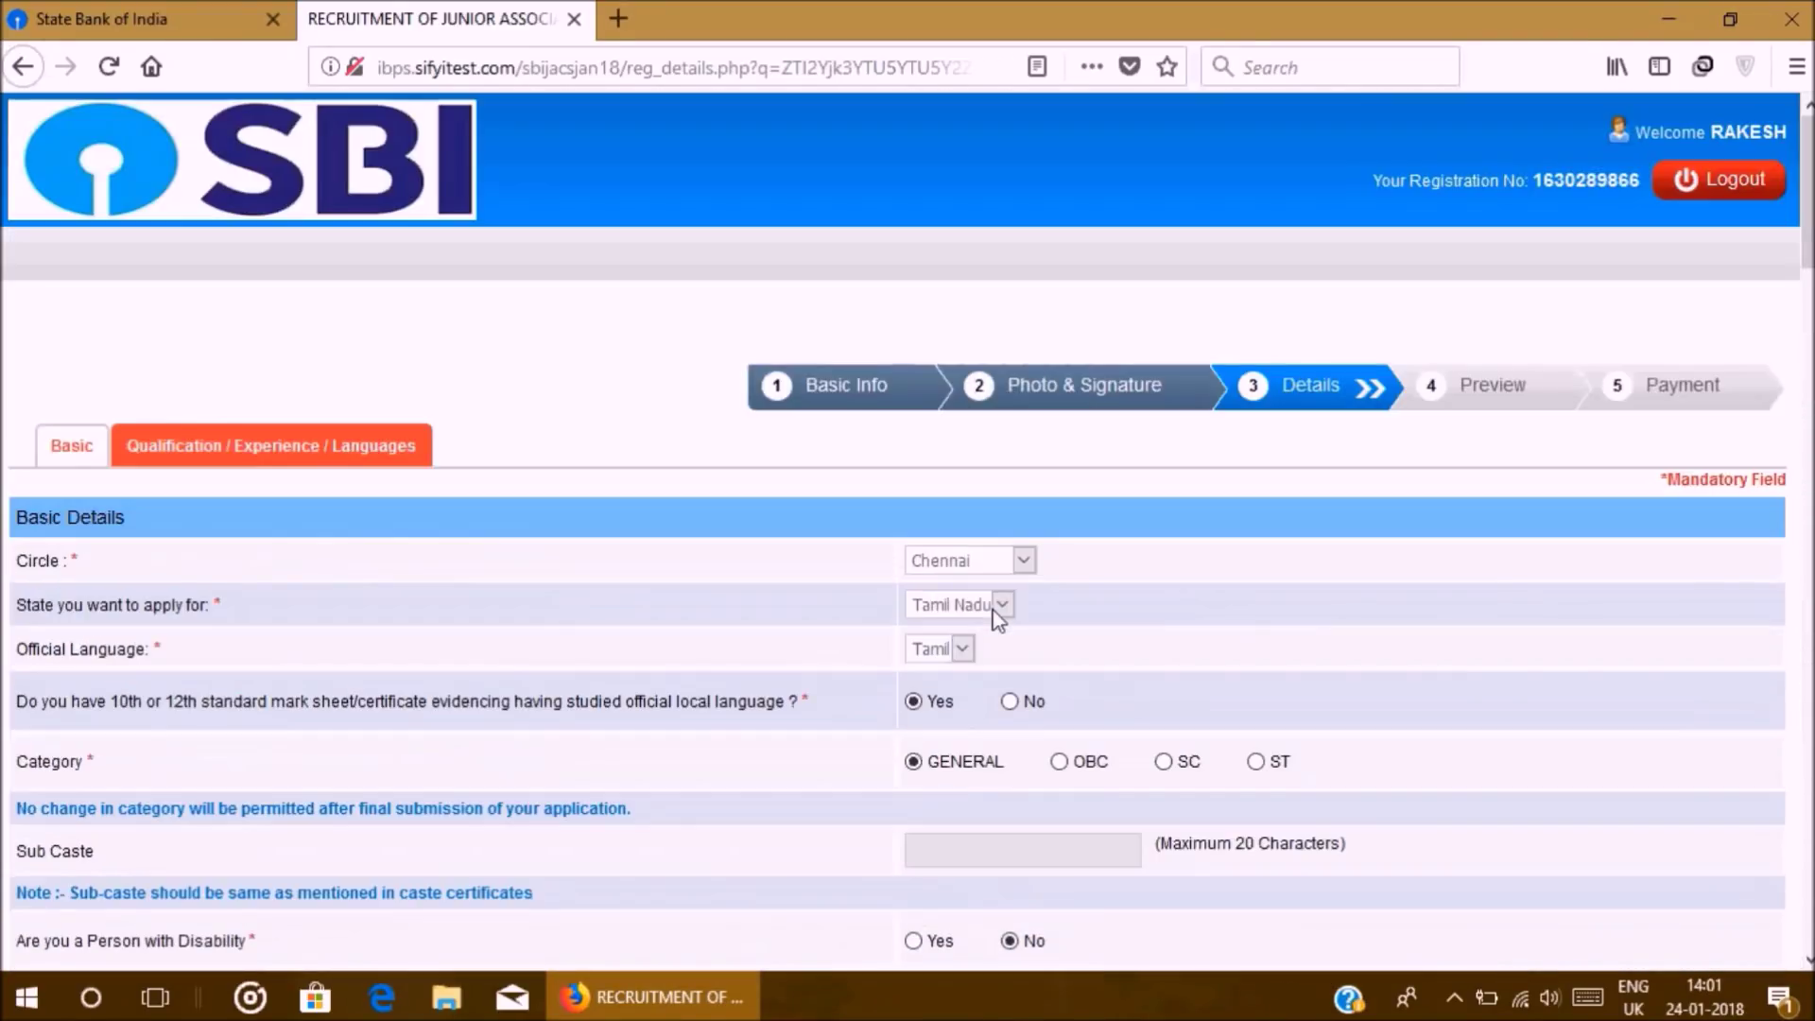
pyautogui.scroll(-6, 832, 661)
pyautogui.scroll(-20, 829, 666)
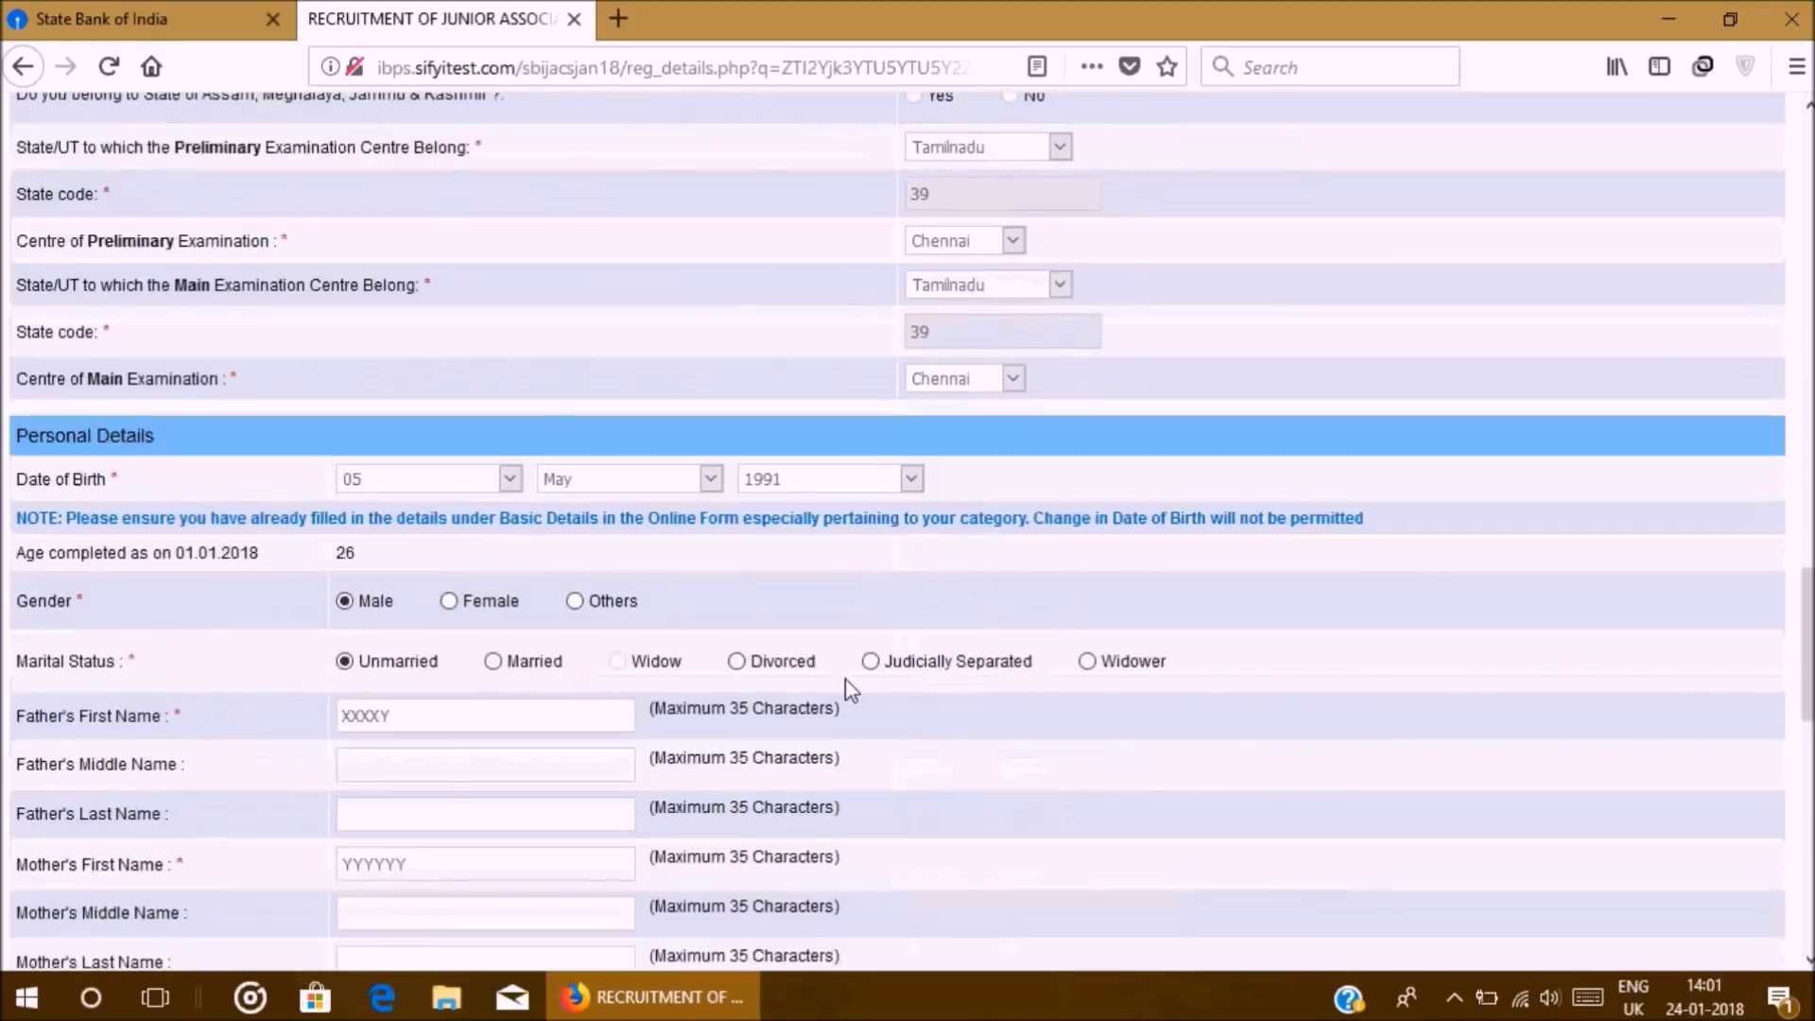
# Step: Save the basic details and move to the Qualification / Experience / Languages tab
pyautogui.click(1645, 855)
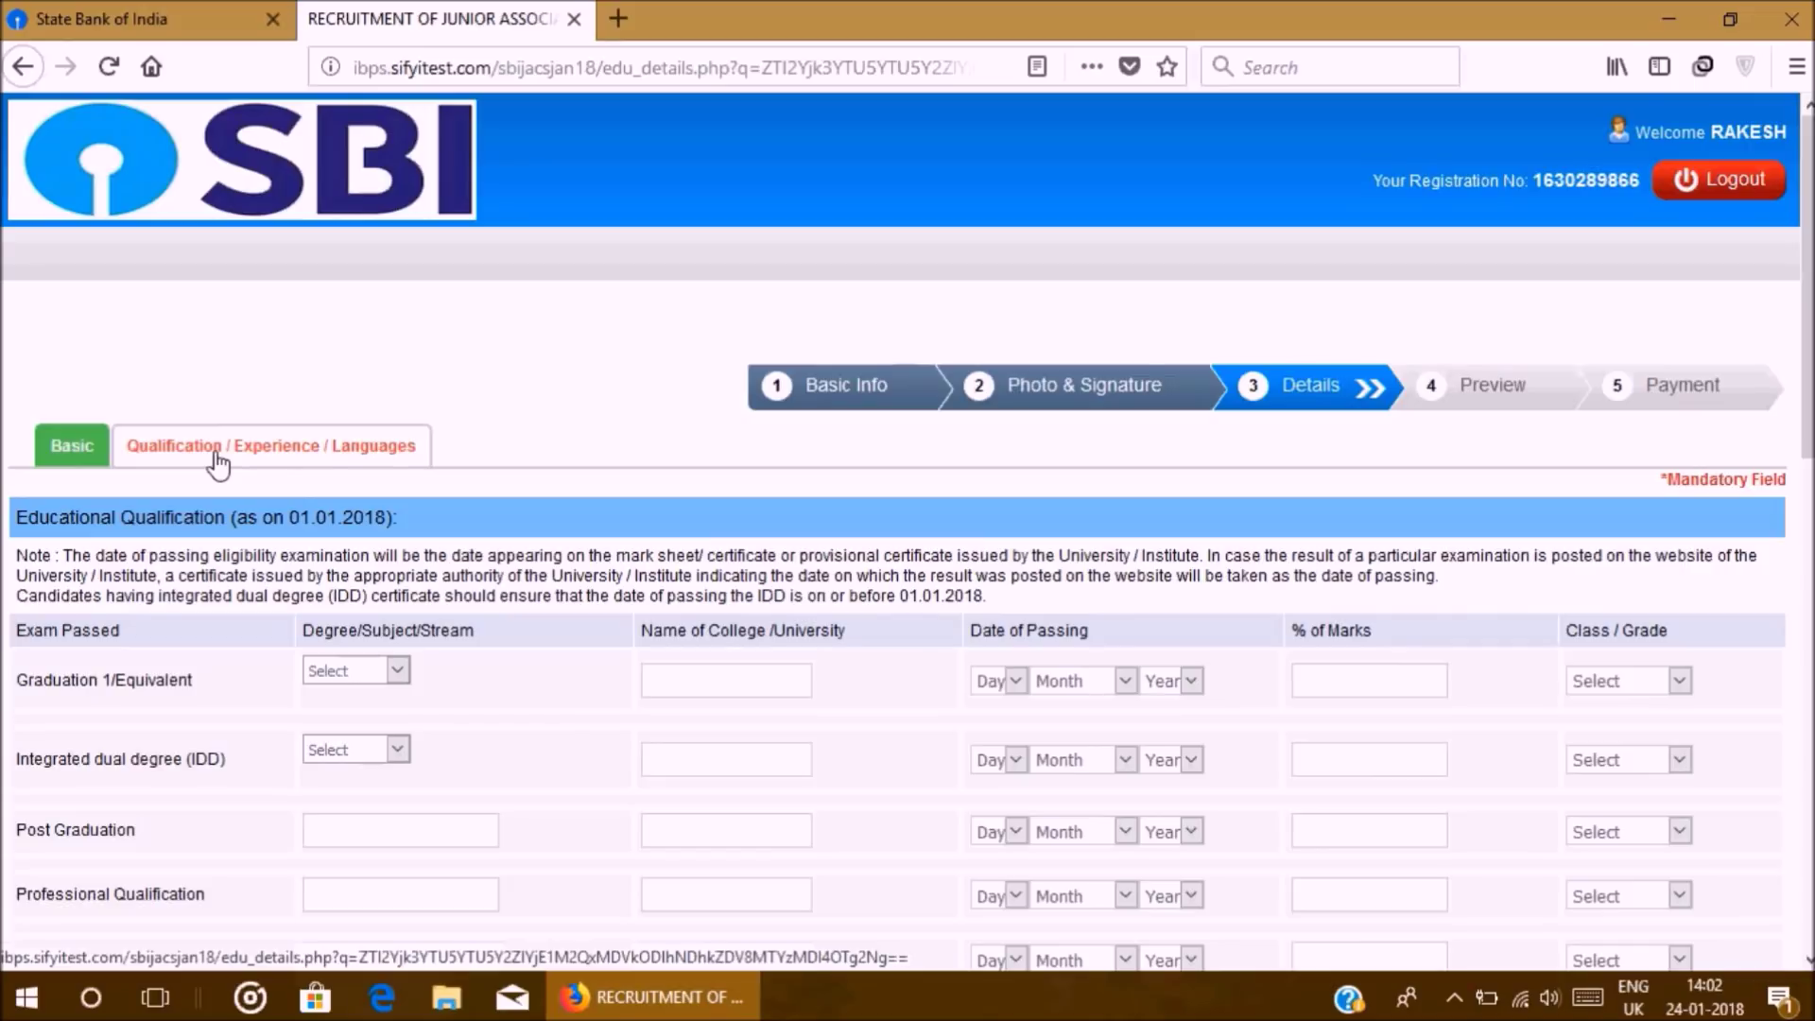
pyautogui.scroll(-3, 218, 464)
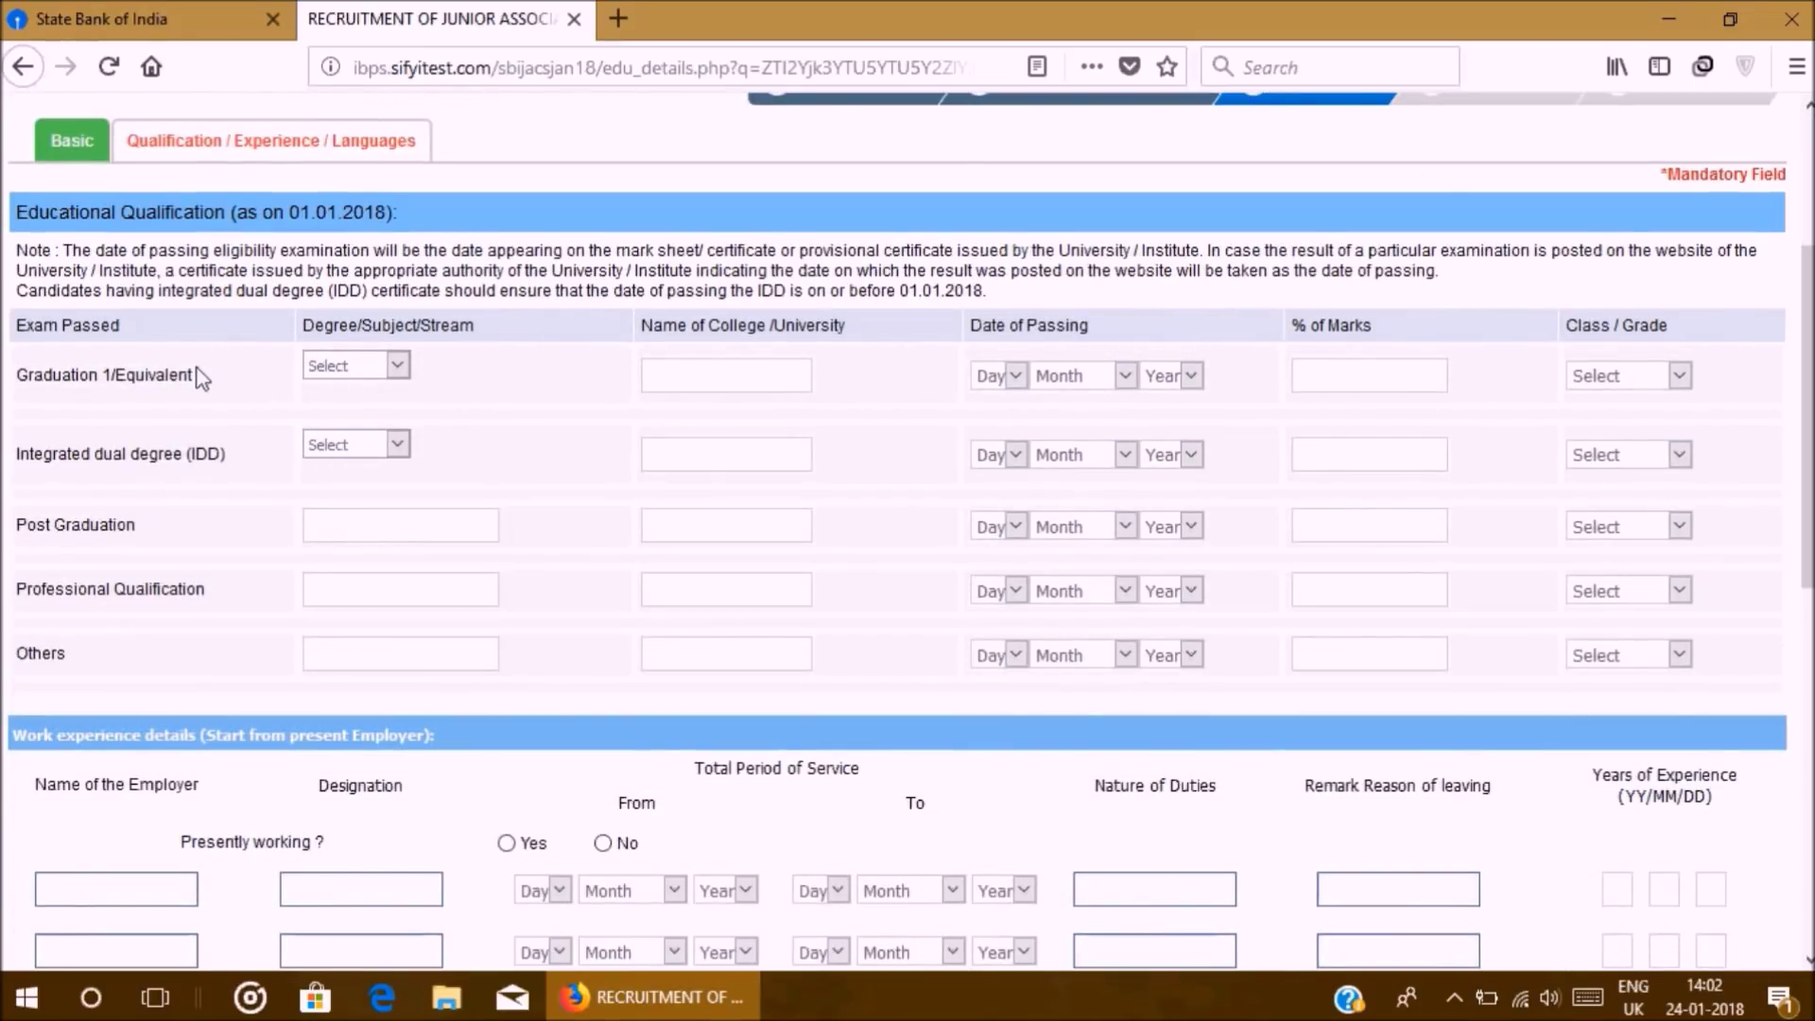
# Step: Set the Graduation stream to Engineering and college to Sreenidhi Institute of Science and Technology
pyautogui.click(346, 369)
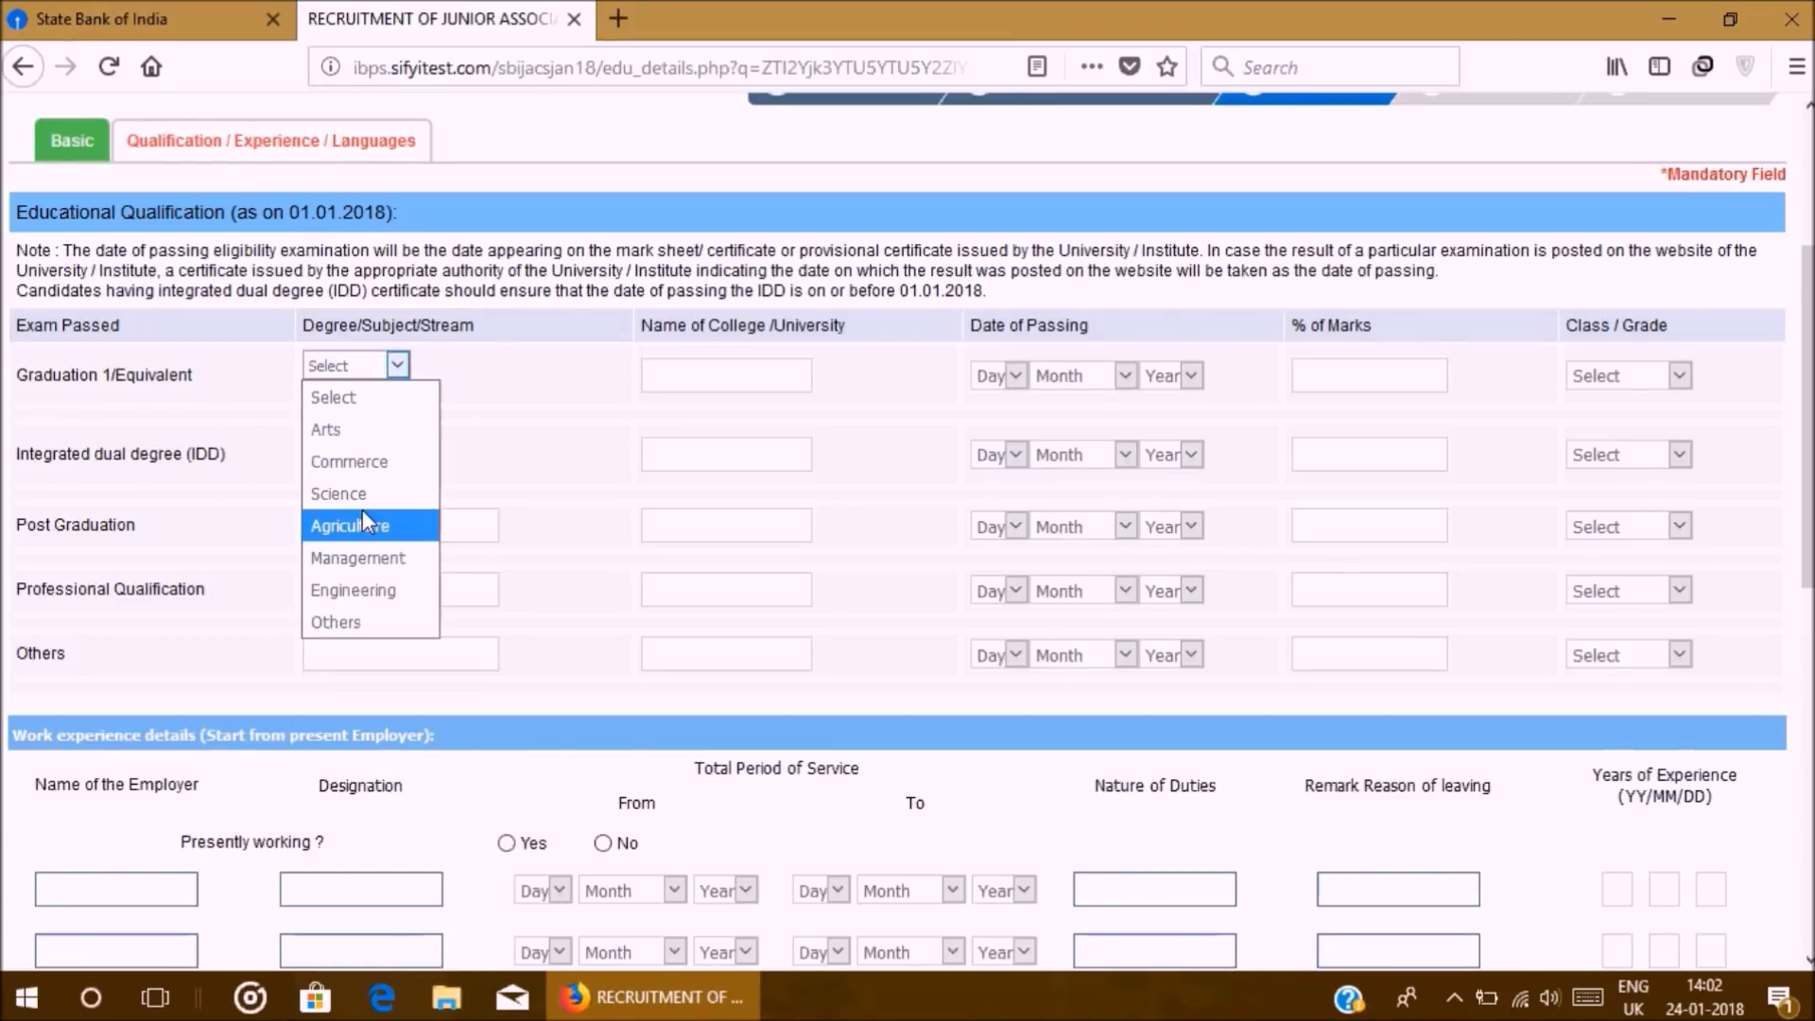
pyautogui.click(379, 592)
pyautogui.click(705, 375)
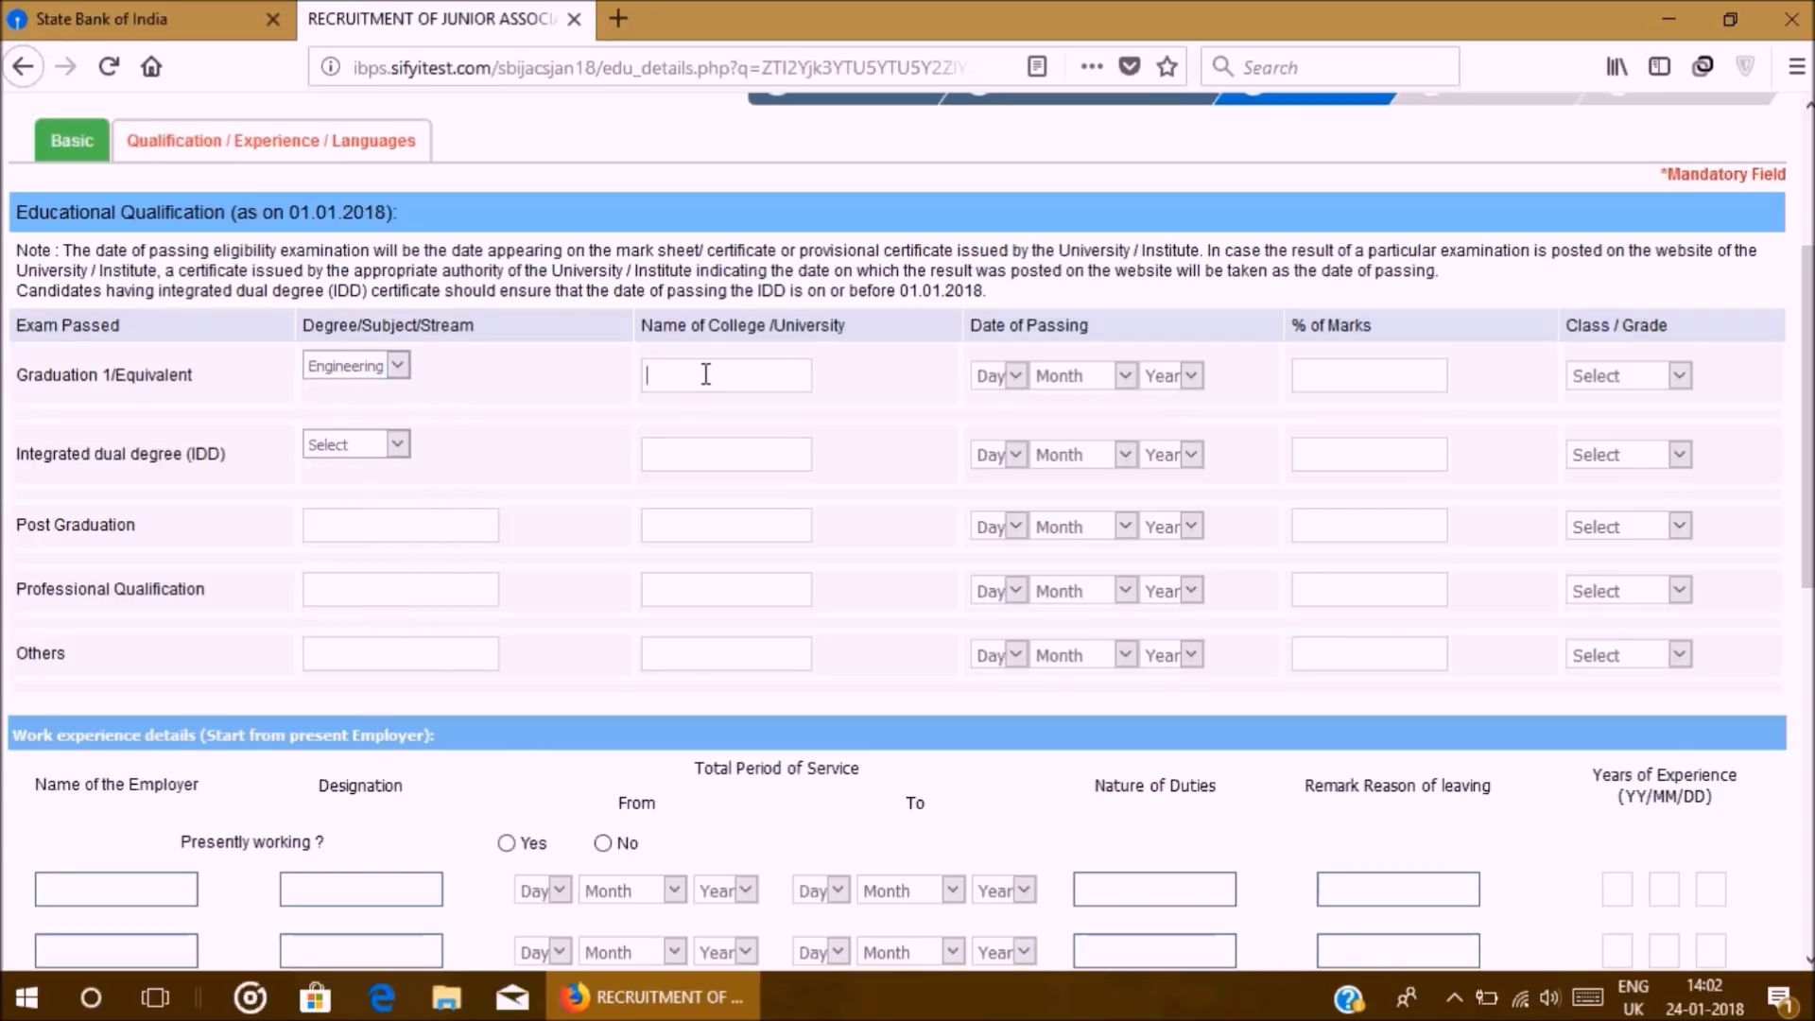
pyautogui.write('SR')
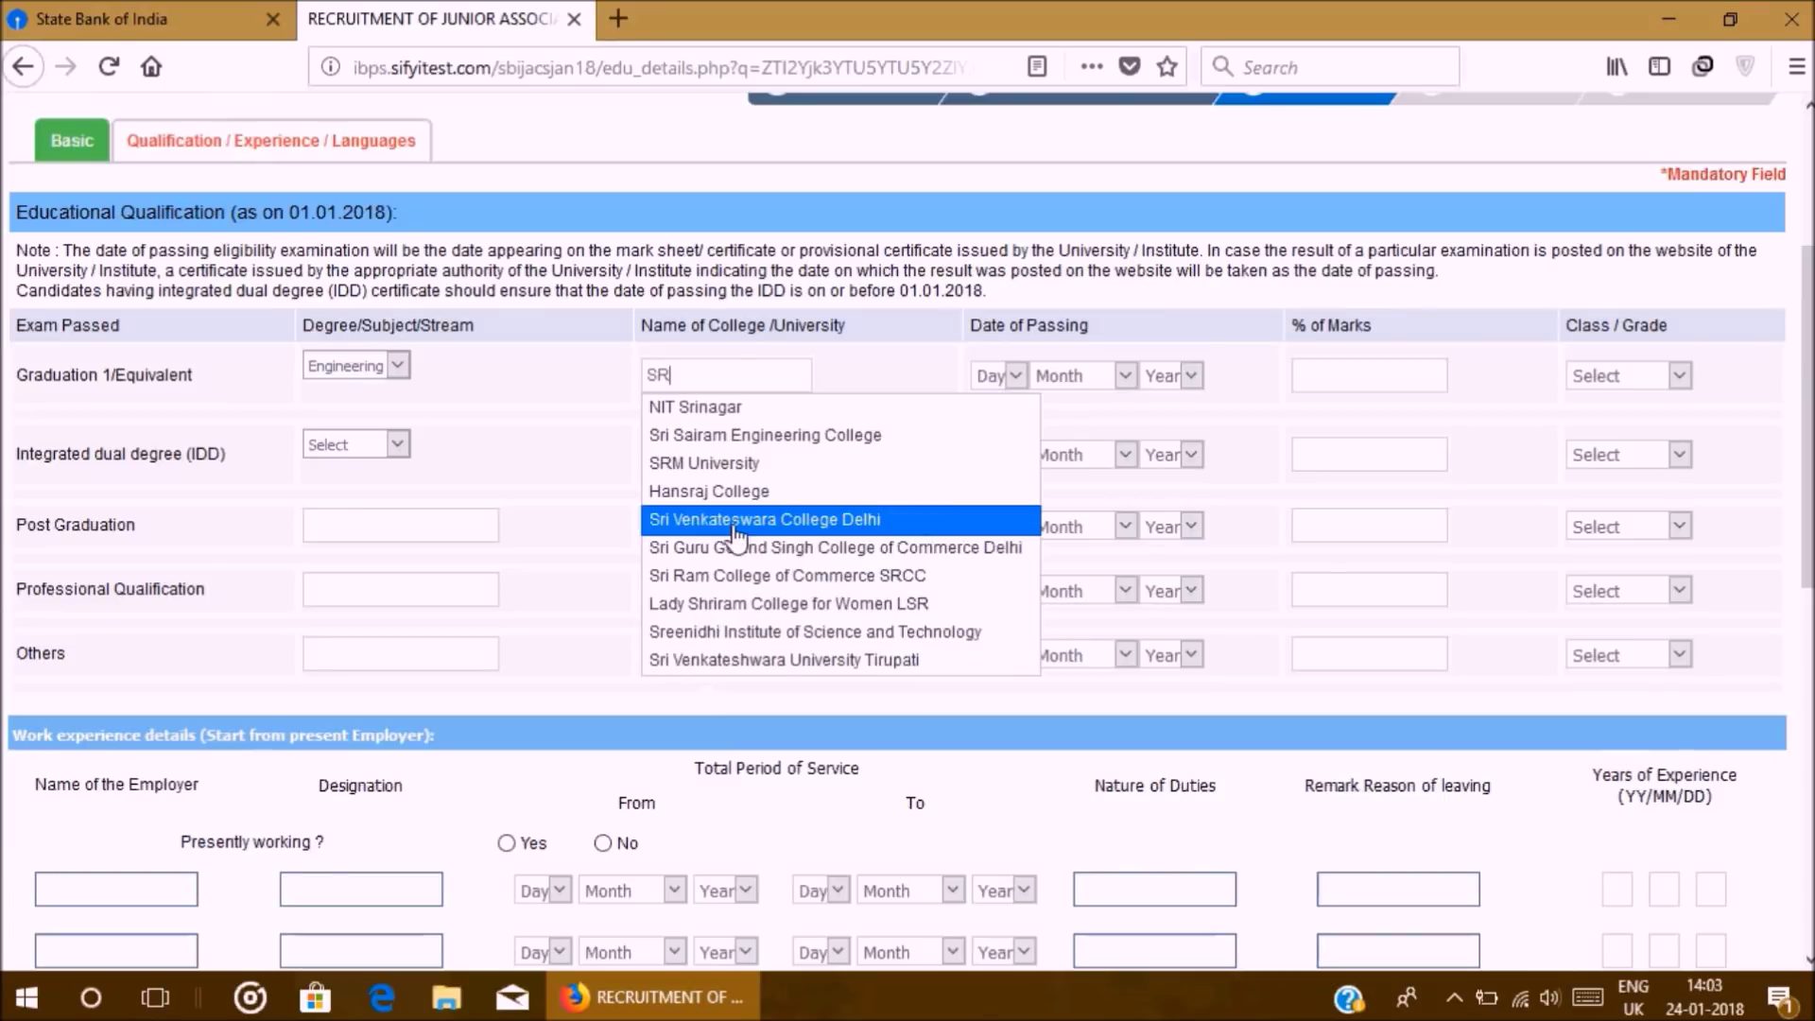
pyautogui.click(739, 635)
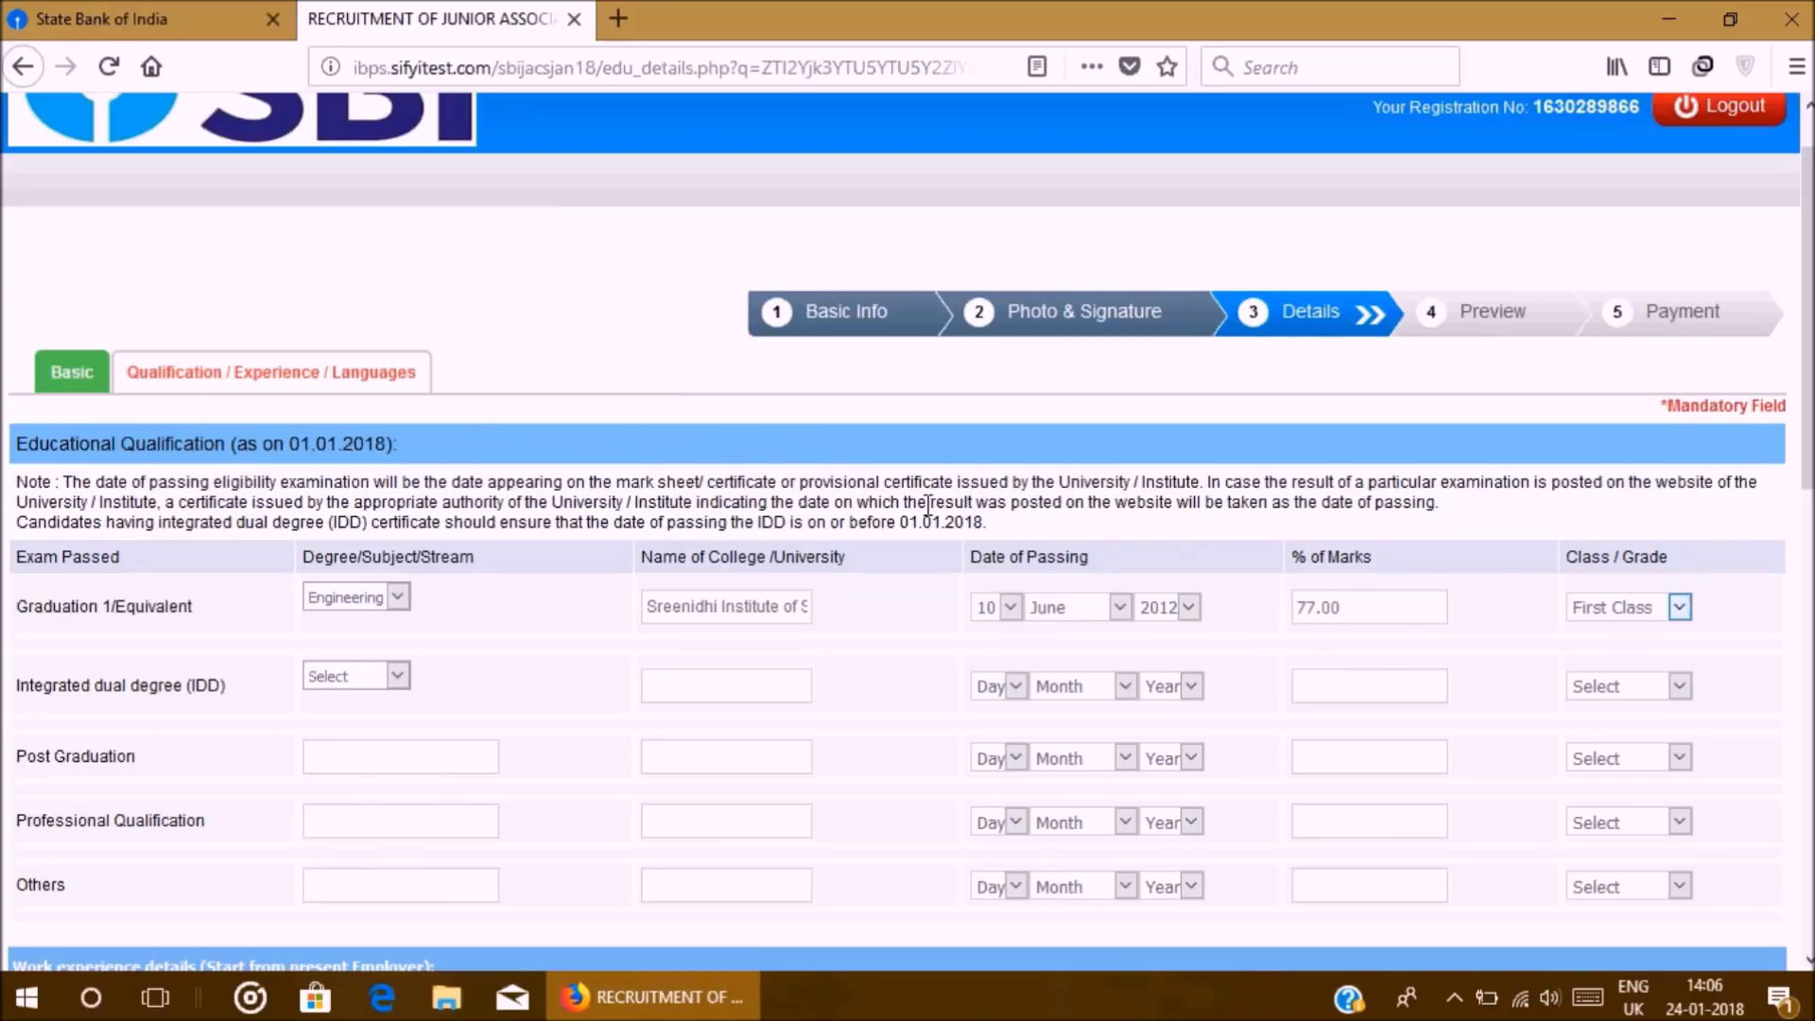
# Step: Set Presently working to No, leaving the employer and designation fields empty
pyautogui.scroll(-4, 624, 549)
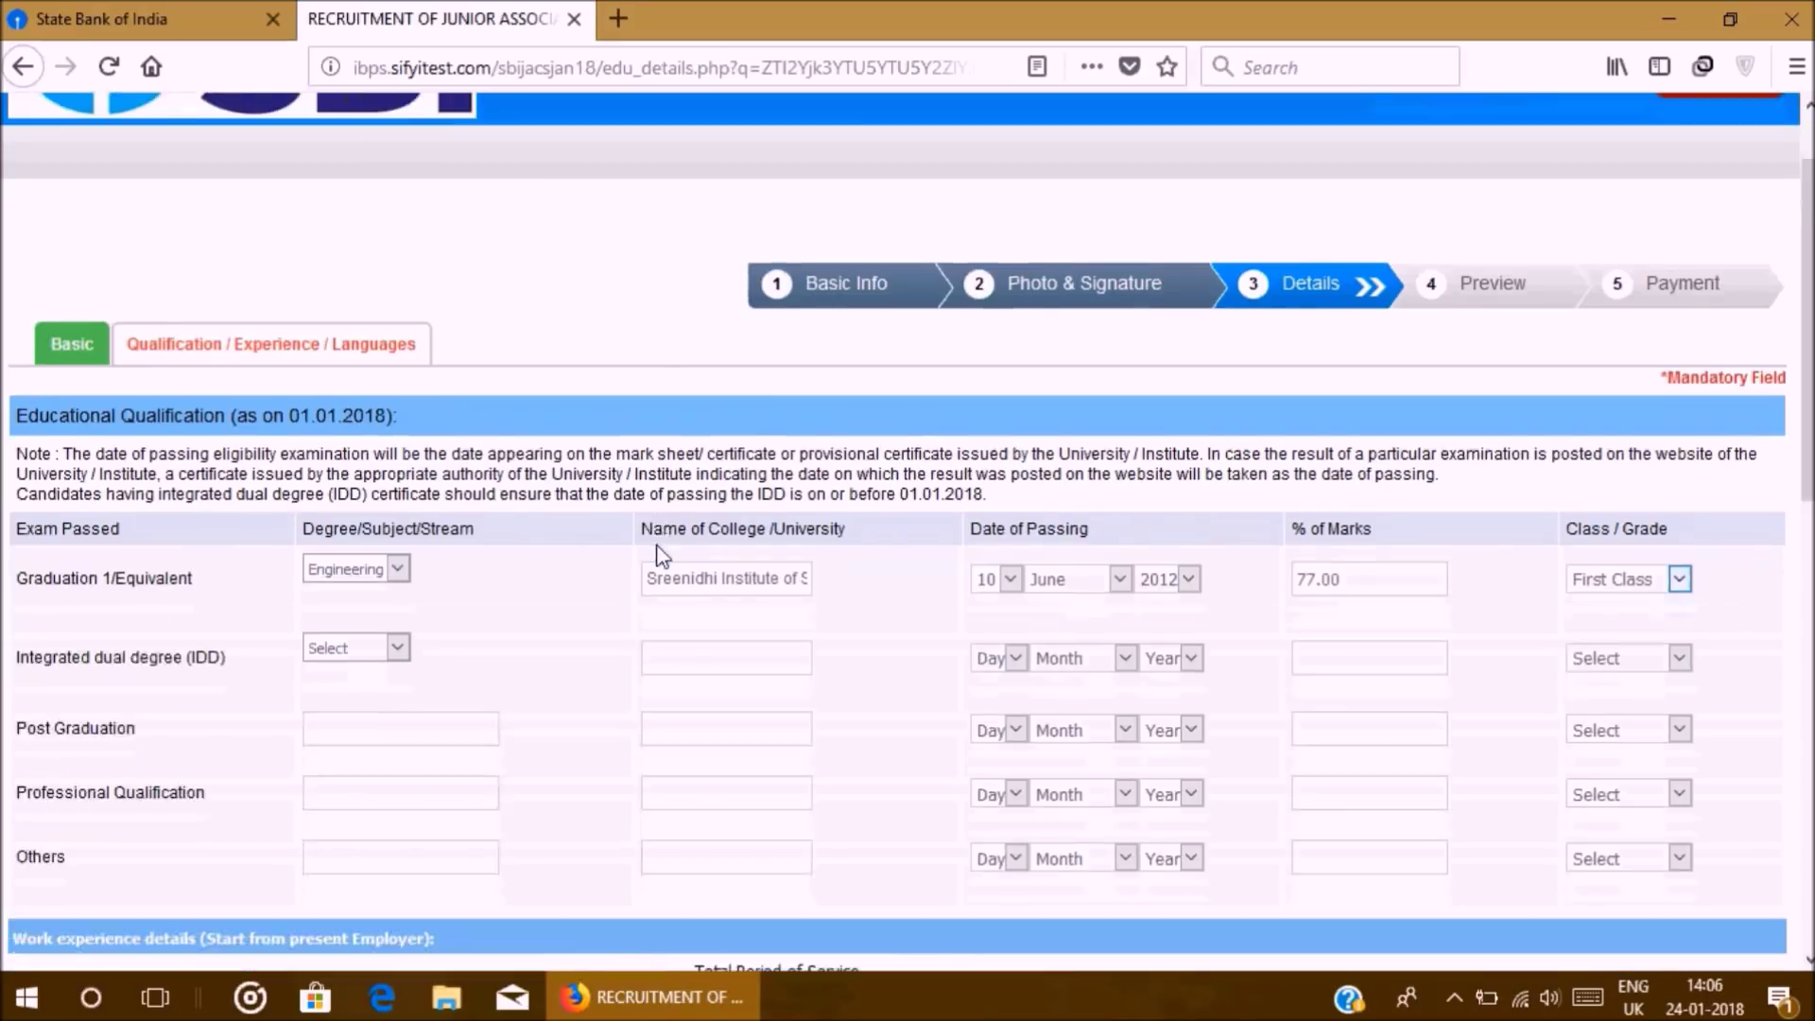
pyautogui.scroll(-2, 142, 473)
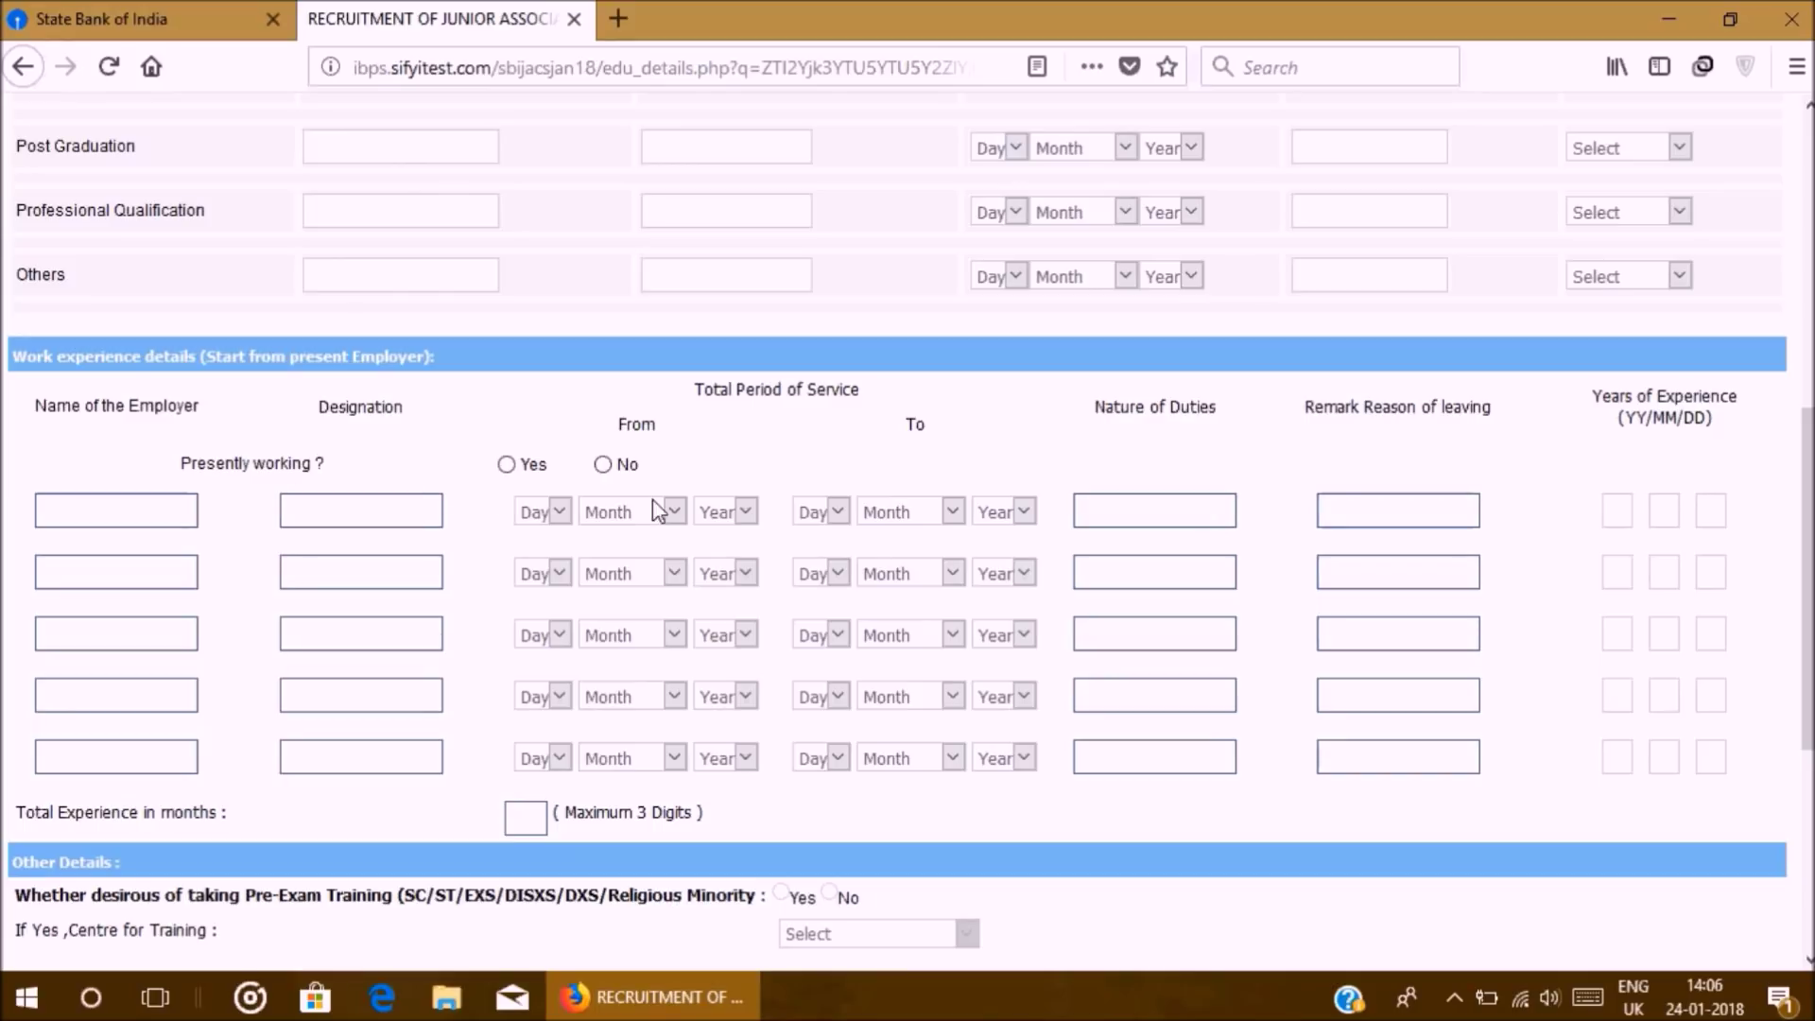
pyautogui.click(603, 464)
pyautogui.click(127, 515)
pyautogui.click(352, 518)
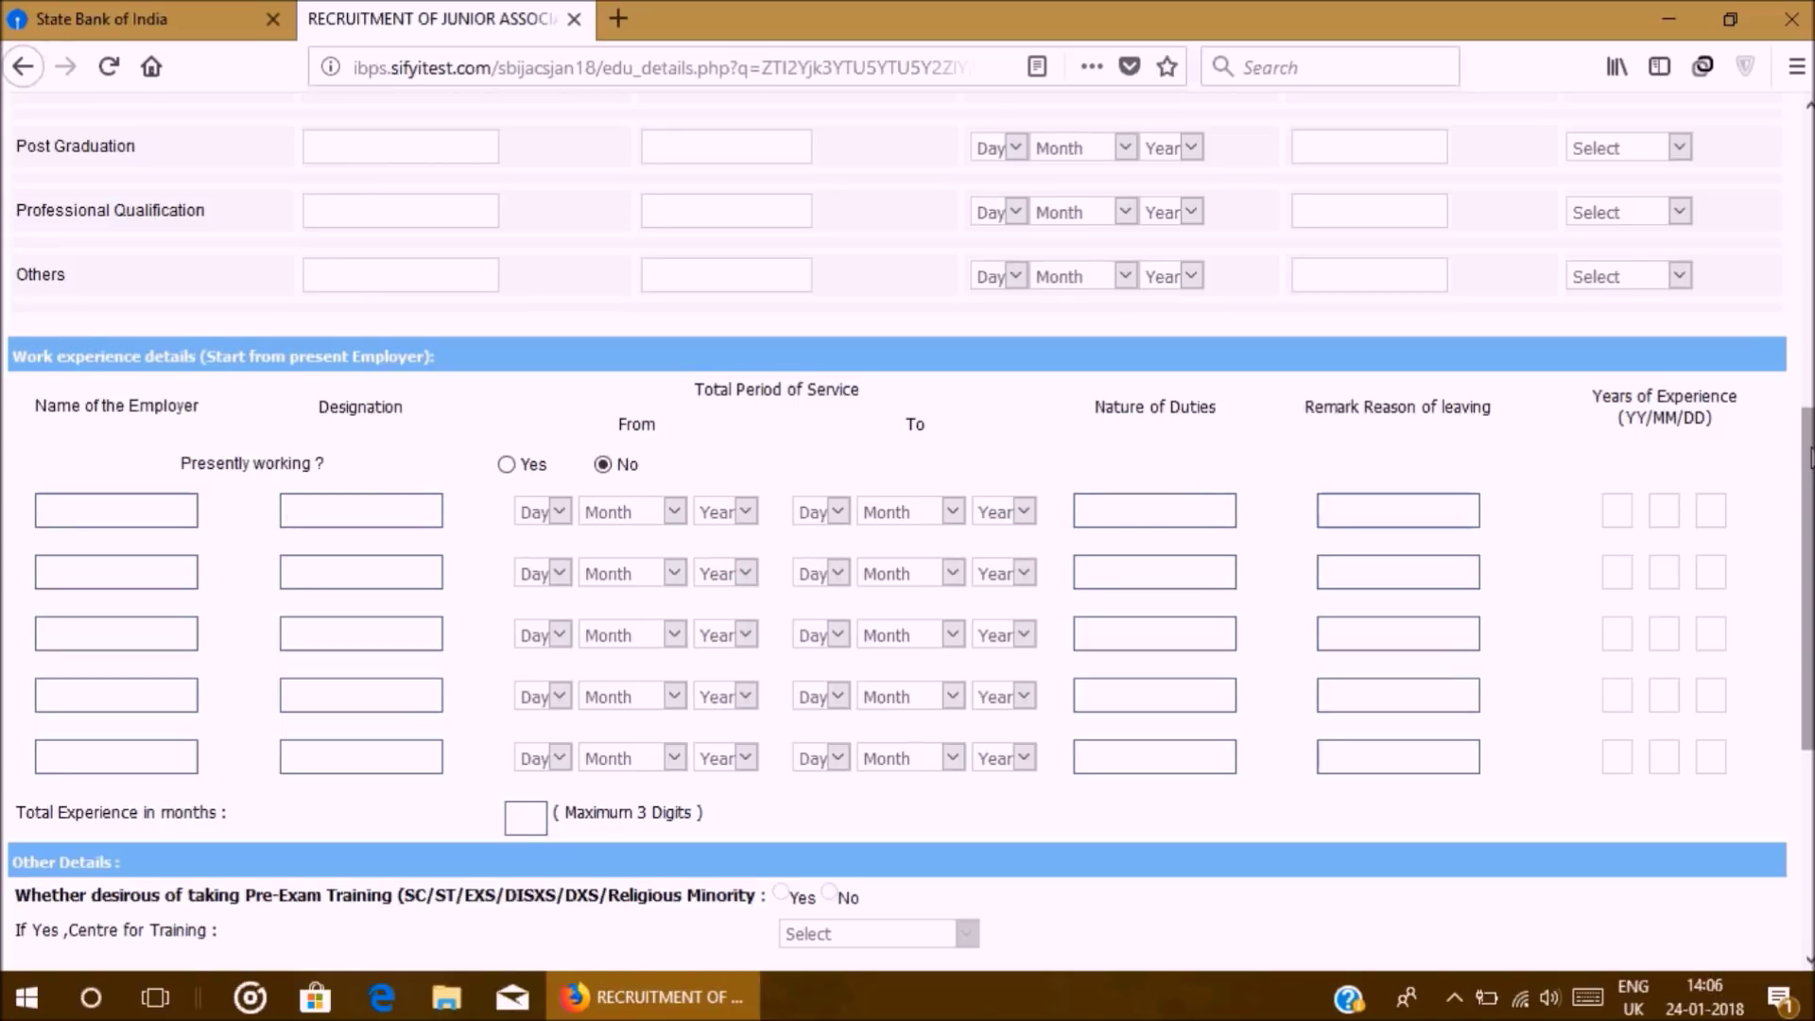
pyautogui.scroll(-1, 907, 511)
pyautogui.scroll(-5, 908, 510)
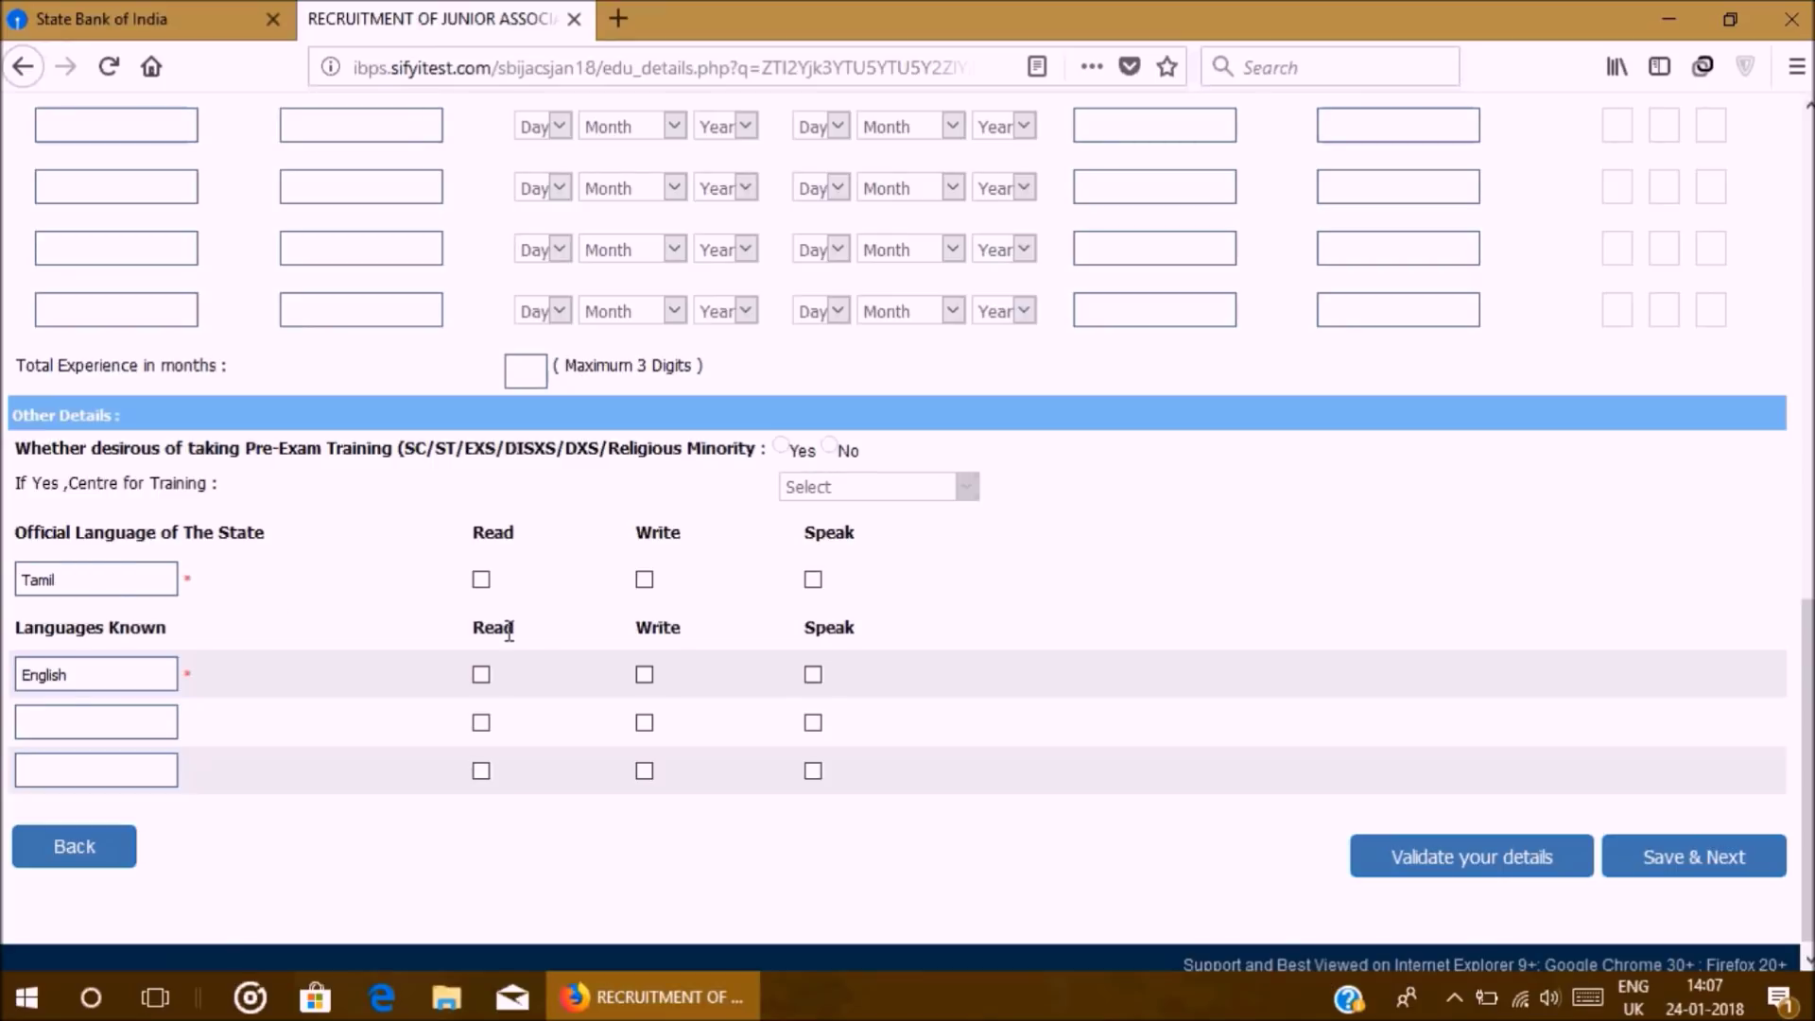
# Step: Tick Read, Write and Speak for both Tamil and English
pyautogui.click(481, 579)
pyautogui.click(645, 579)
pyautogui.click(813, 579)
pyautogui.click(481, 674)
pyautogui.click(645, 674)
pyautogui.click(813, 674)
pyautogui.click(137, 726)
pyautogui.click(91, 724)
# Step: Validate the details, acknowledge the Verified Successfully alert, and Save & Next to the preview
pyautogui.click(1472, 857)
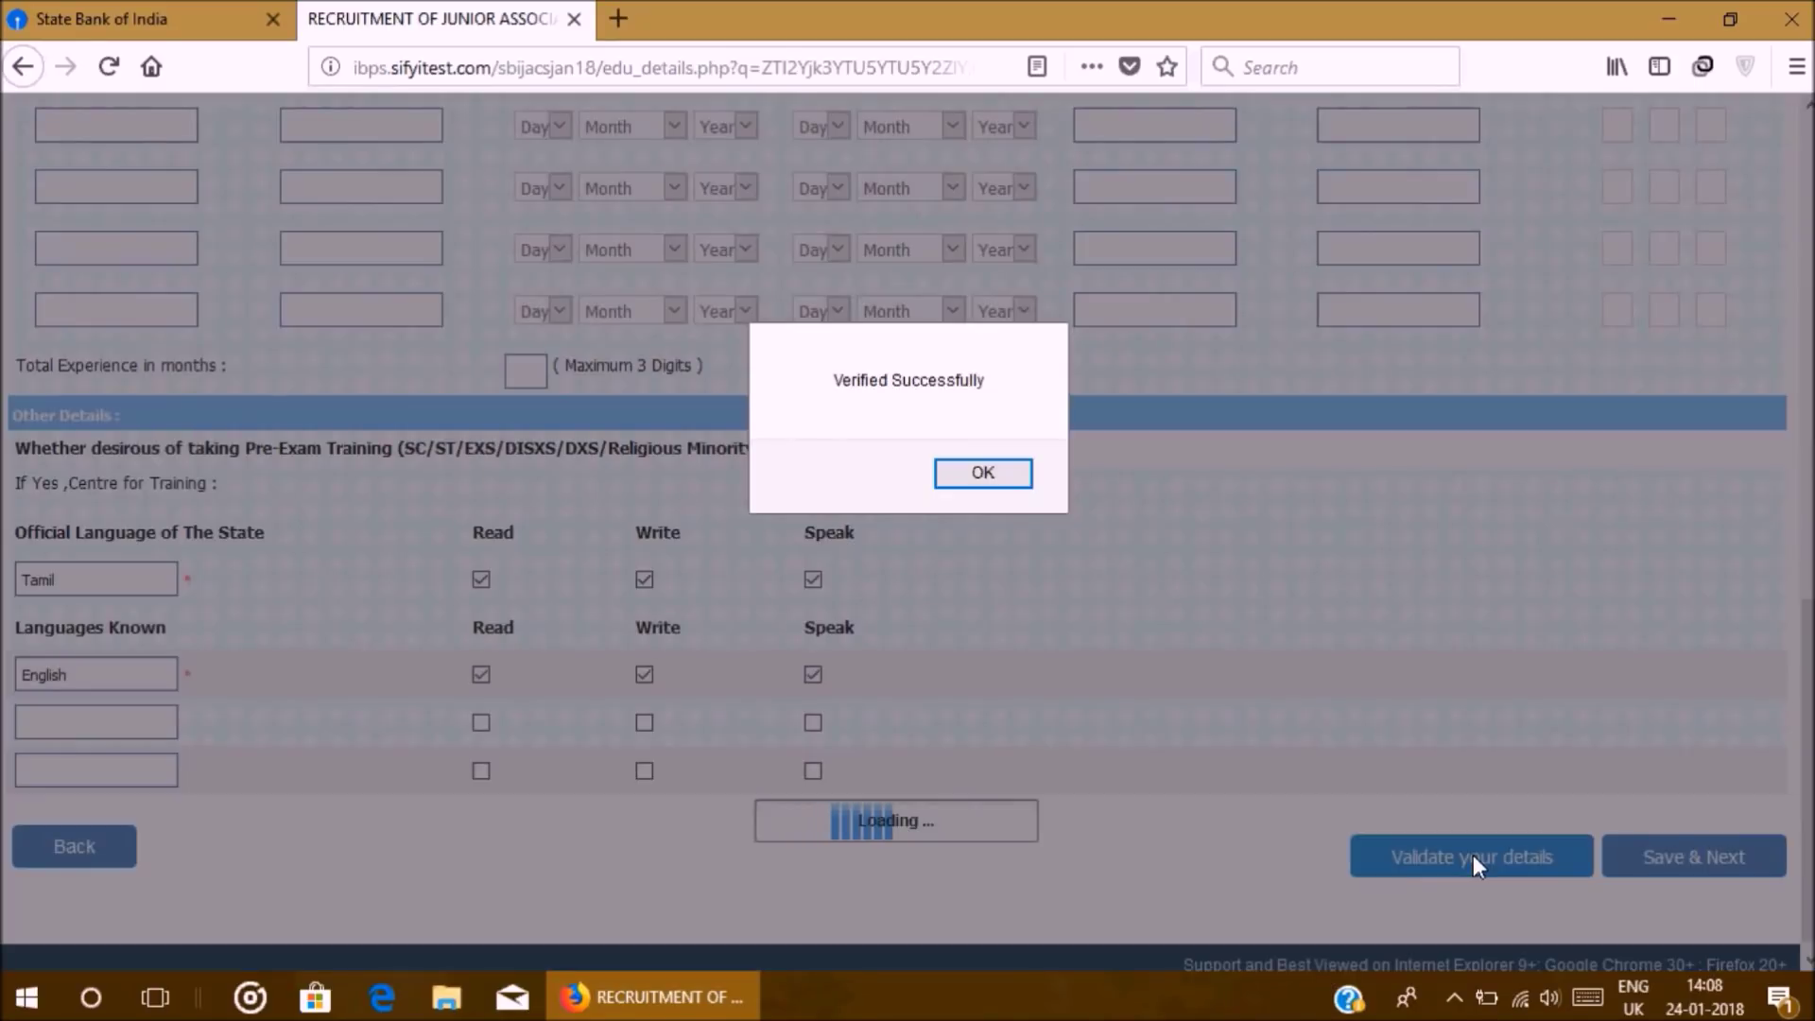
pyautogui.click(1006, 481)
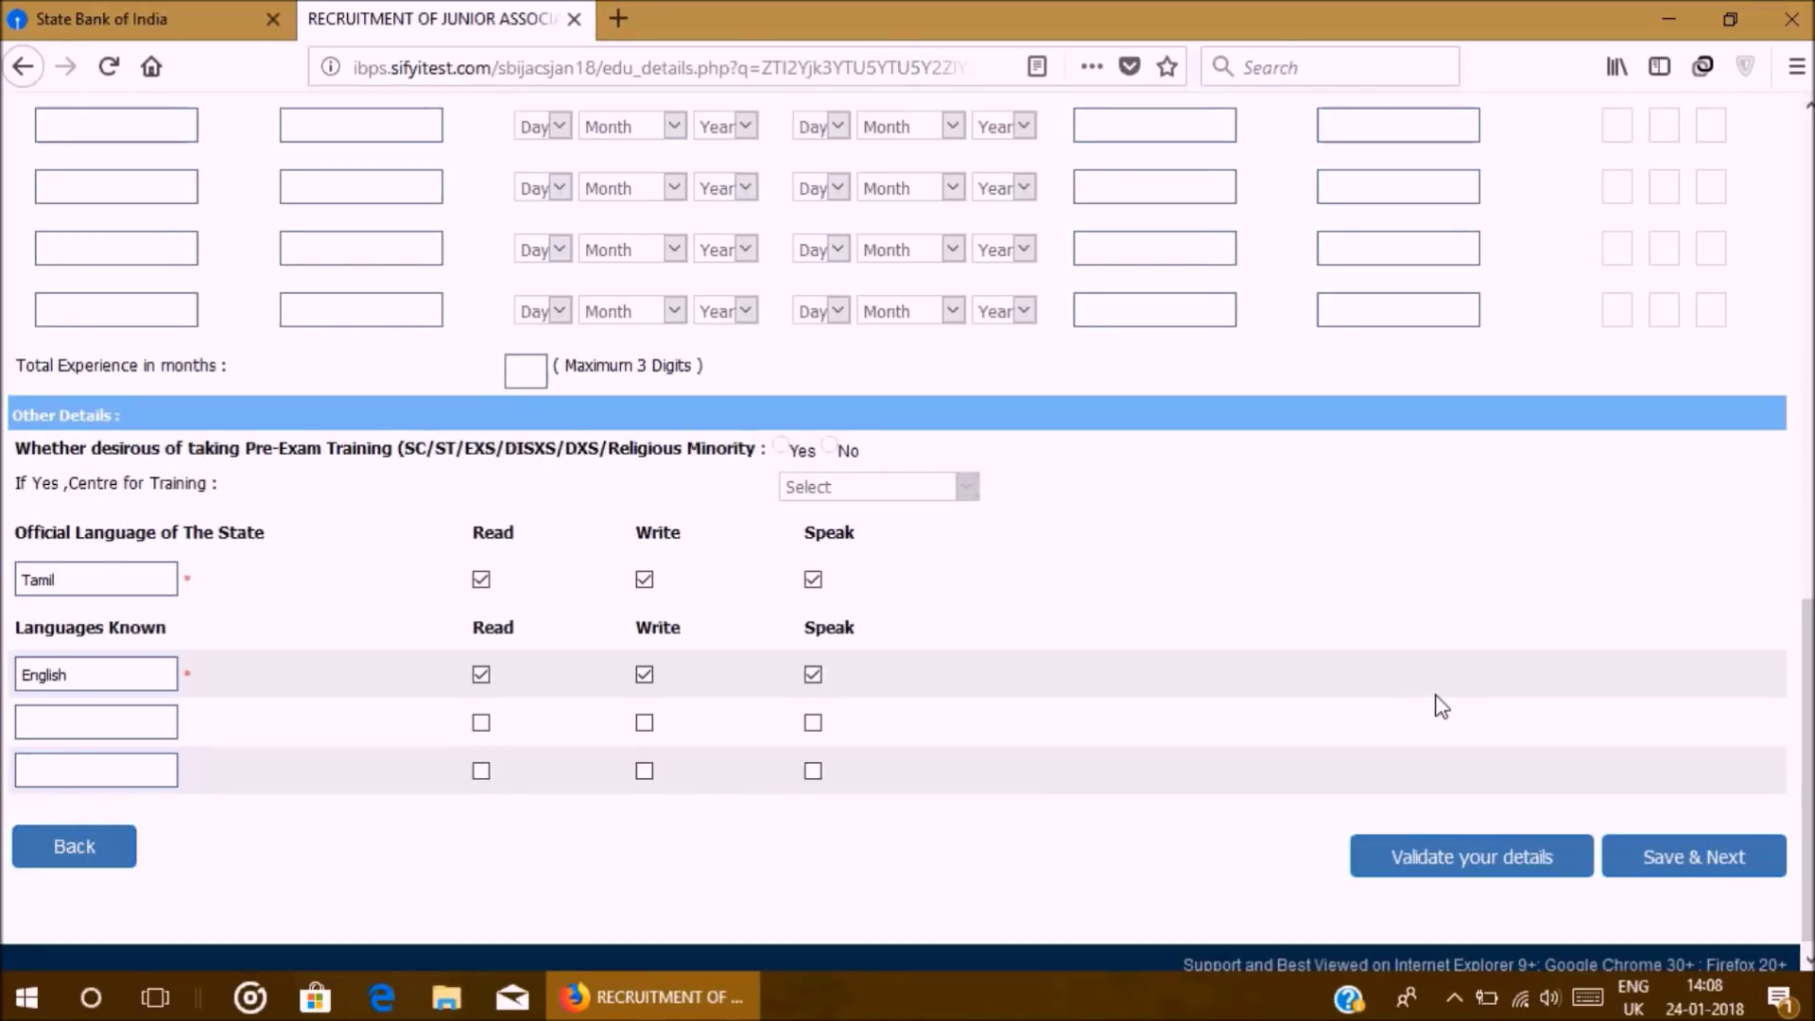
pyautogui.scroll(20, 1545, 572)
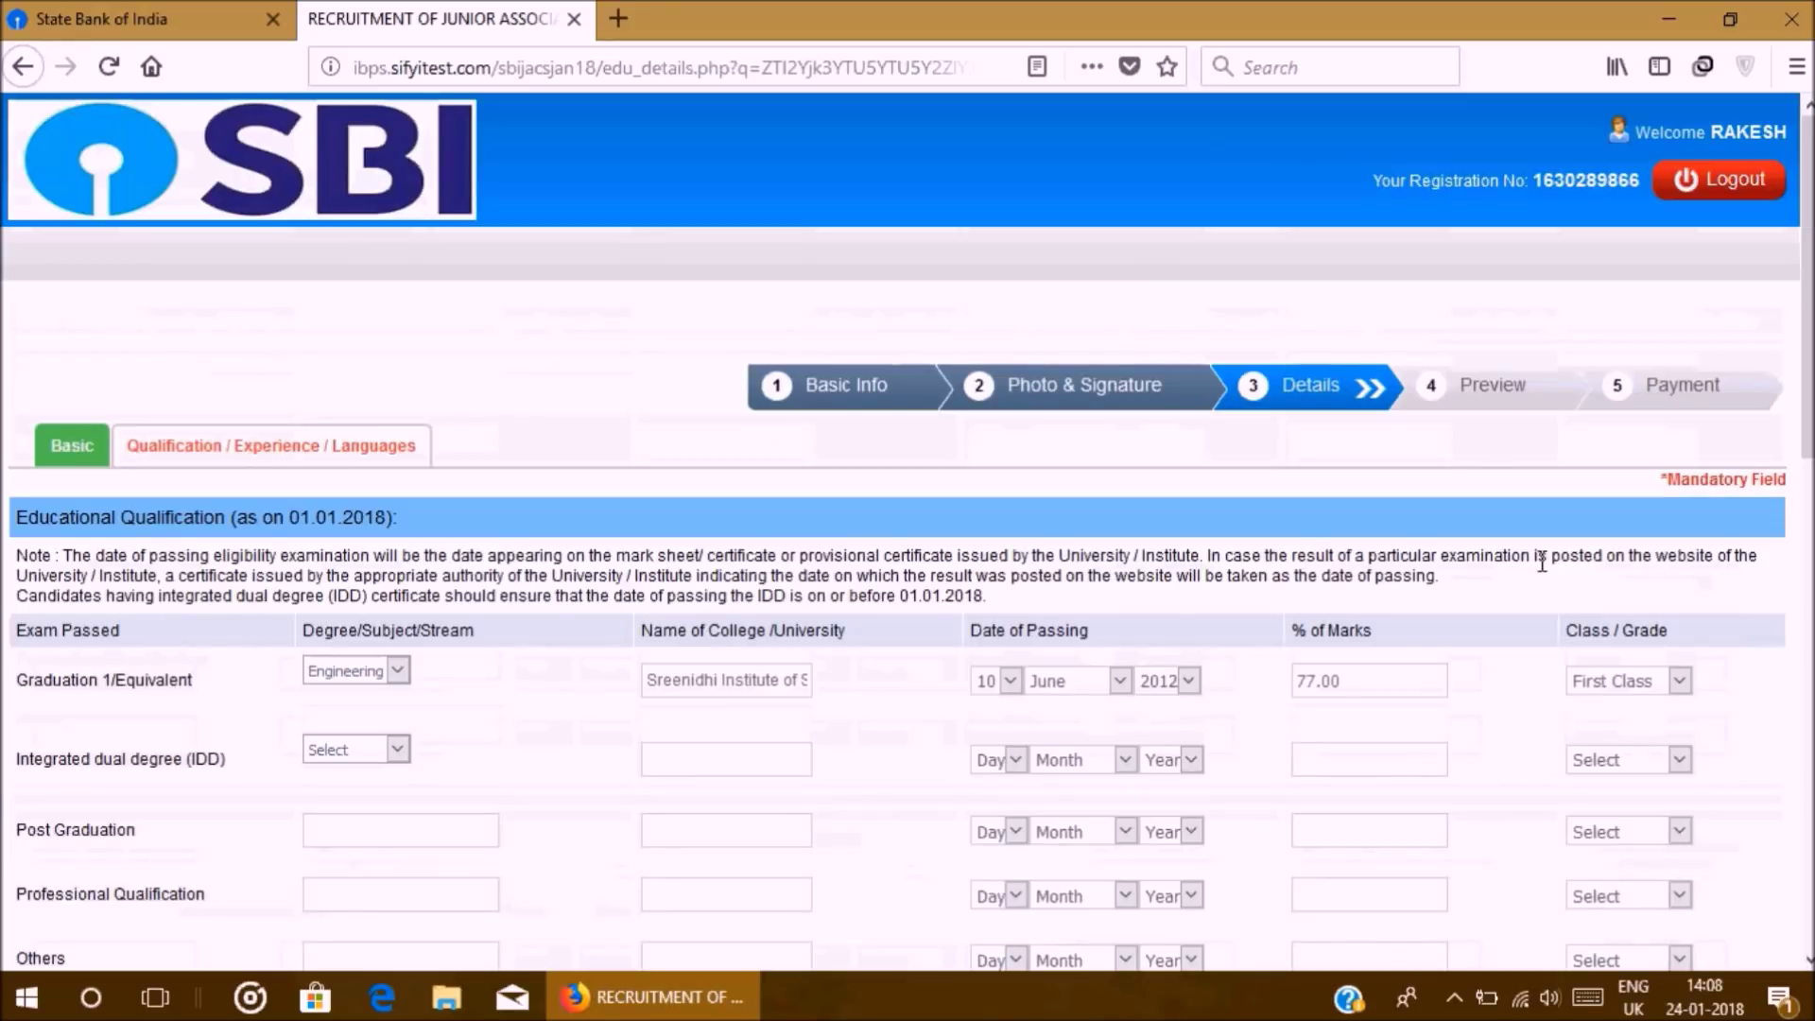
pyautogui.scroll(-20, 1537, 562)
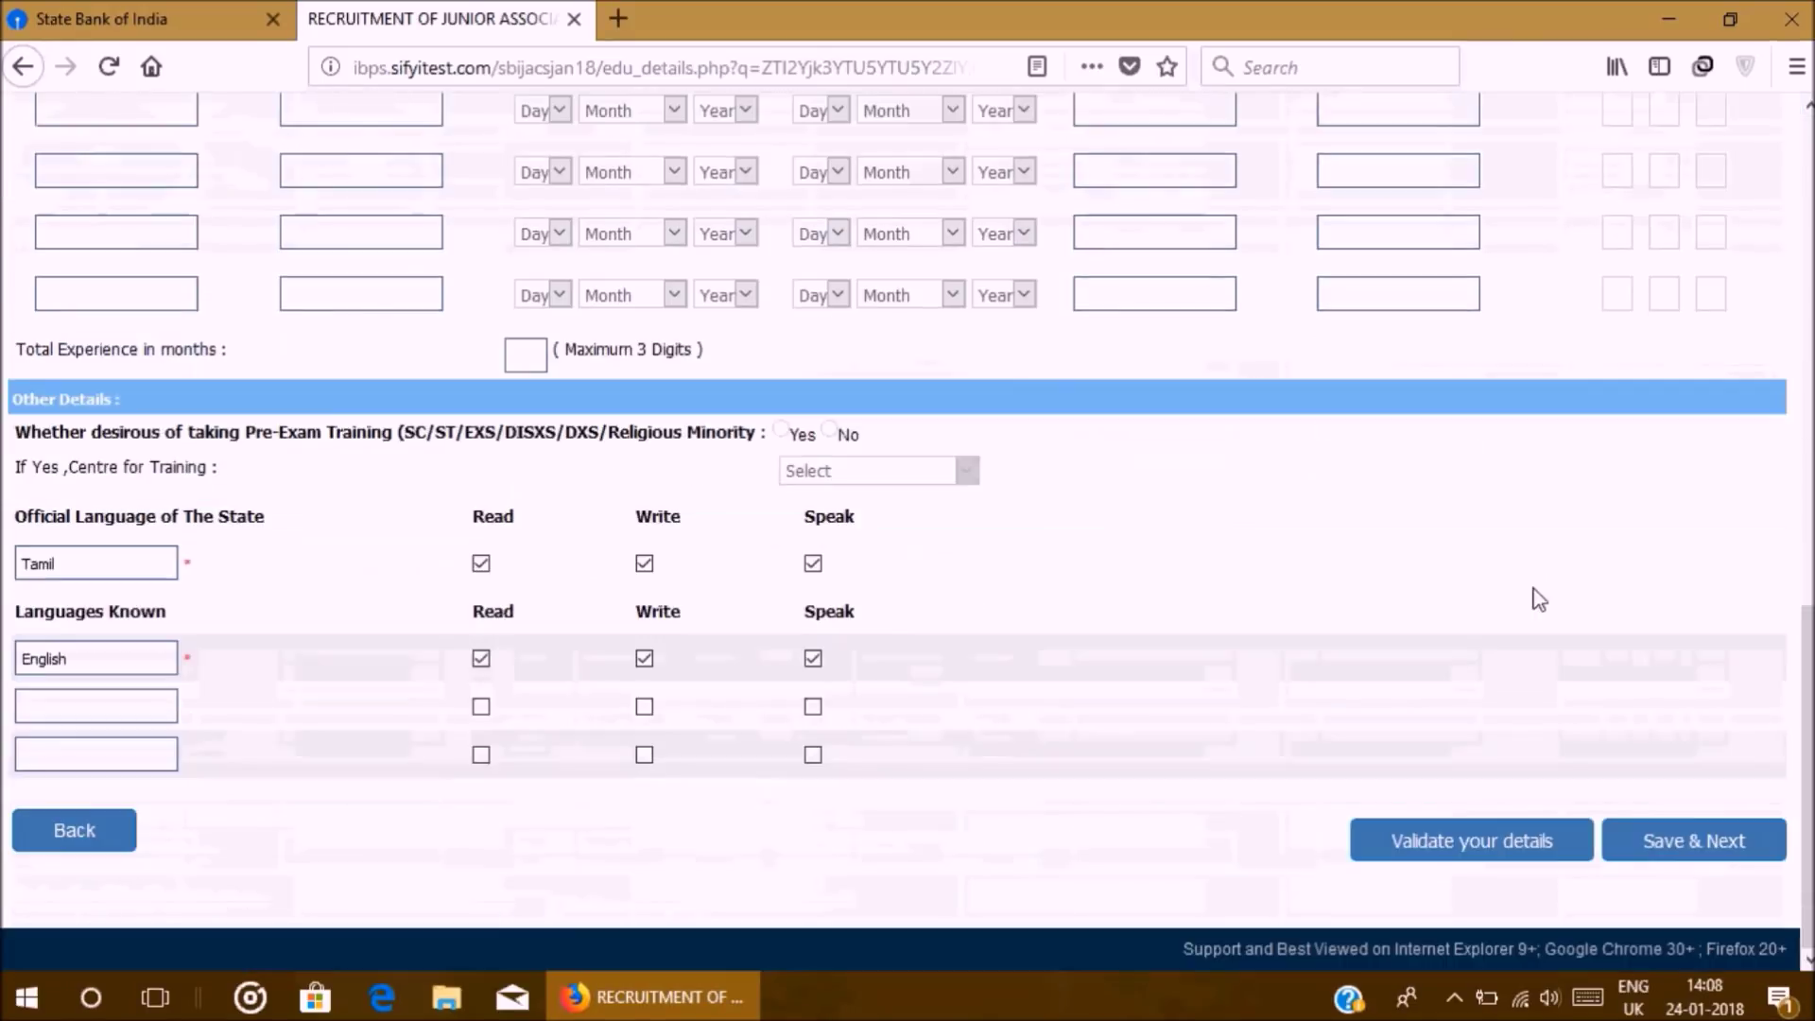
pyautogui.click(1665, 844)
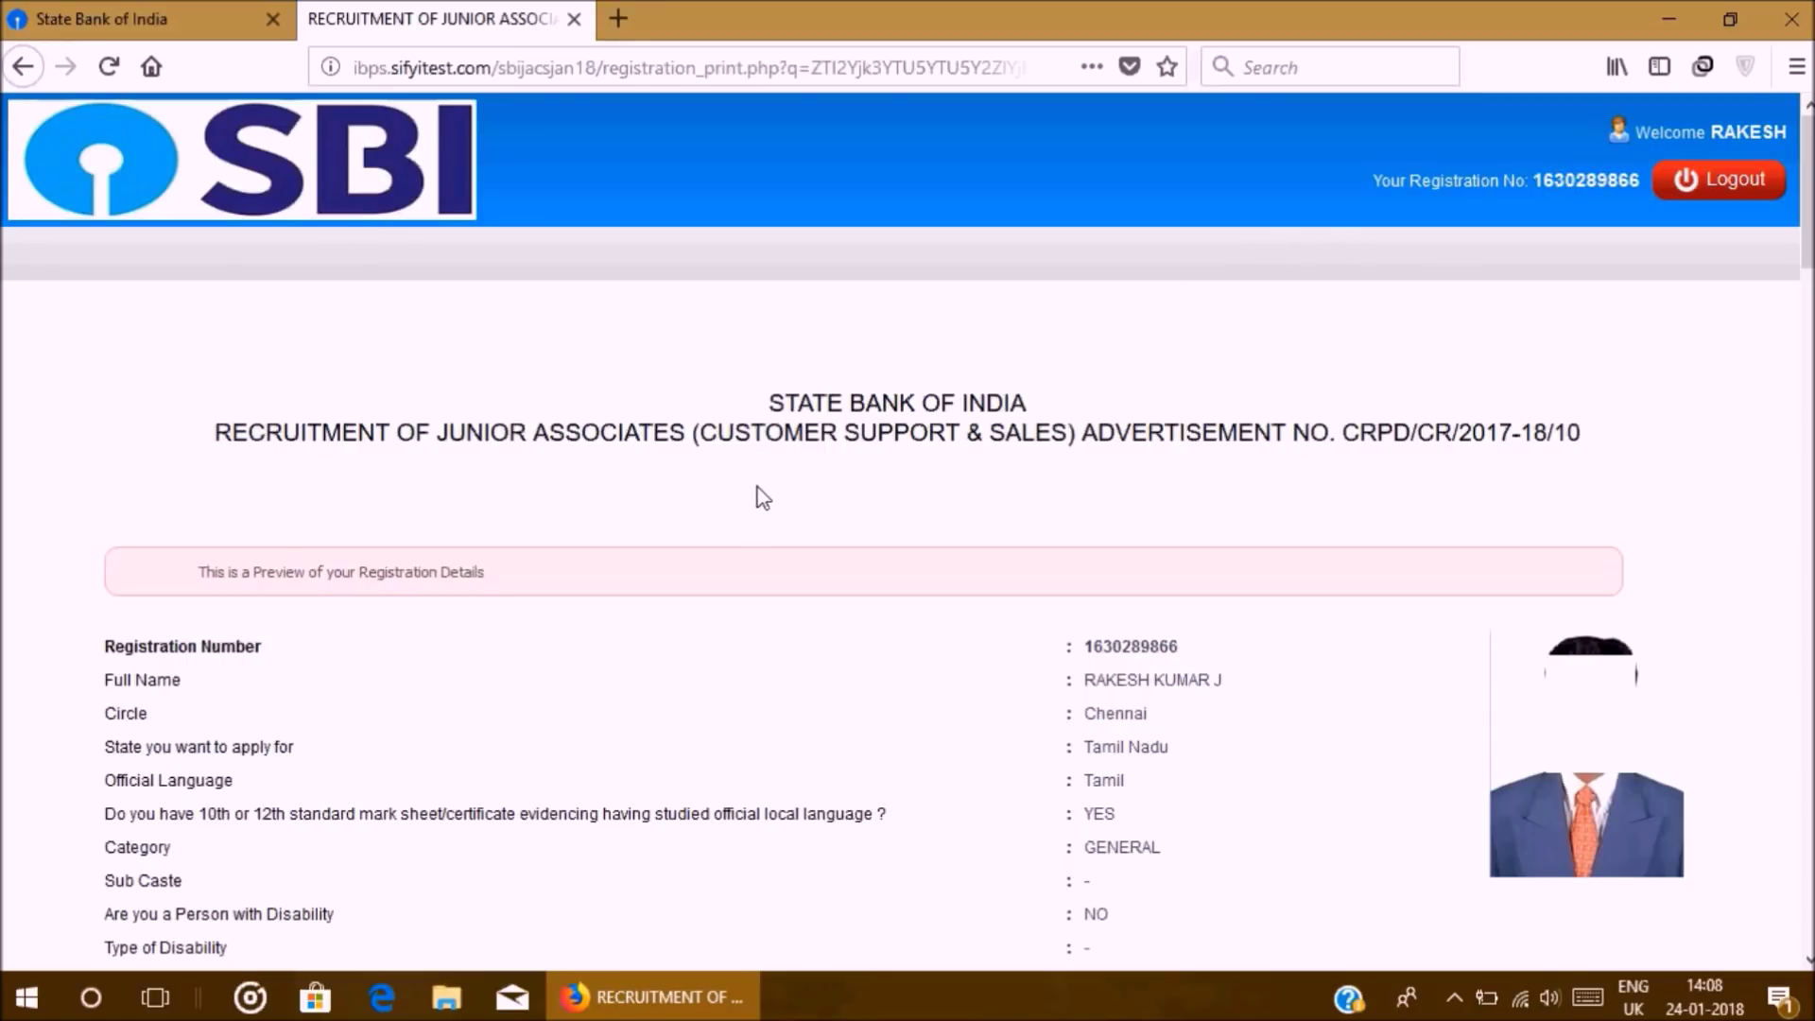
# Step: Scroll through the registration preview down to the Declaration section
pyautogui.scroll(-13, 764, 498)
pyautogui.scroll(-14, 764, 498)
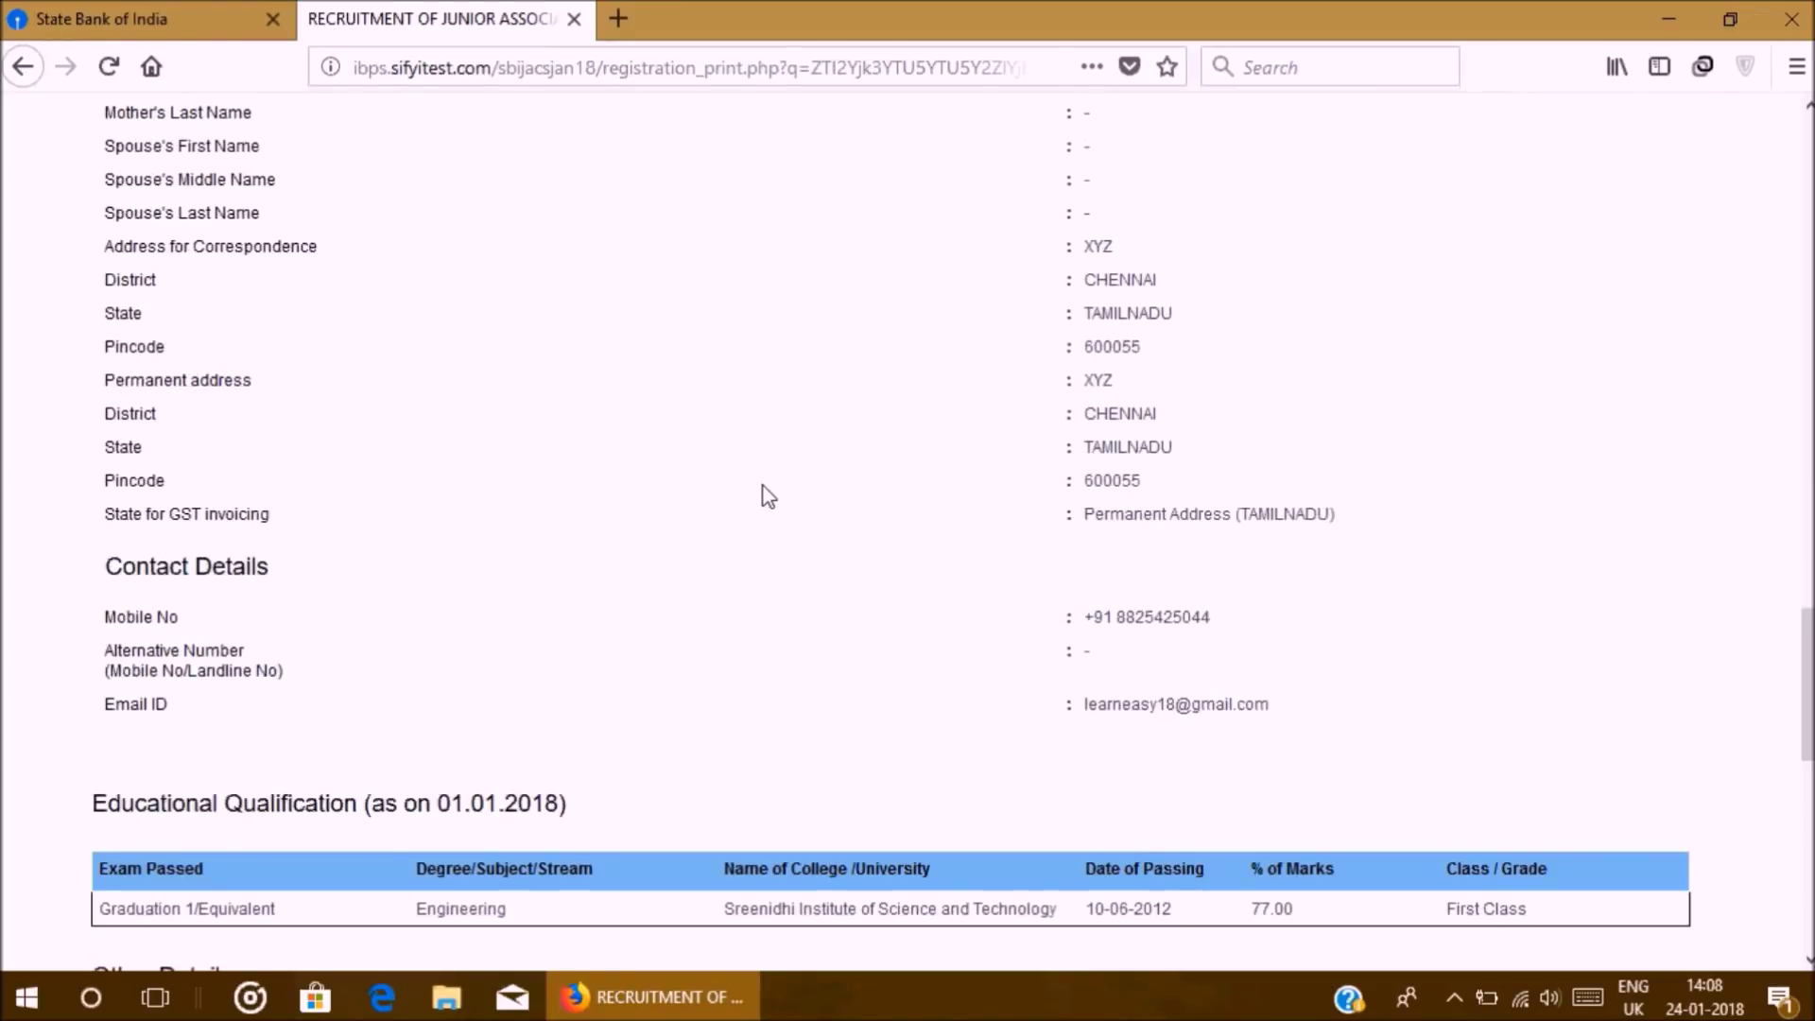
pyautogui.scroll(-4, 768, 496)
pyautogui.scroll(9, 768, 496)
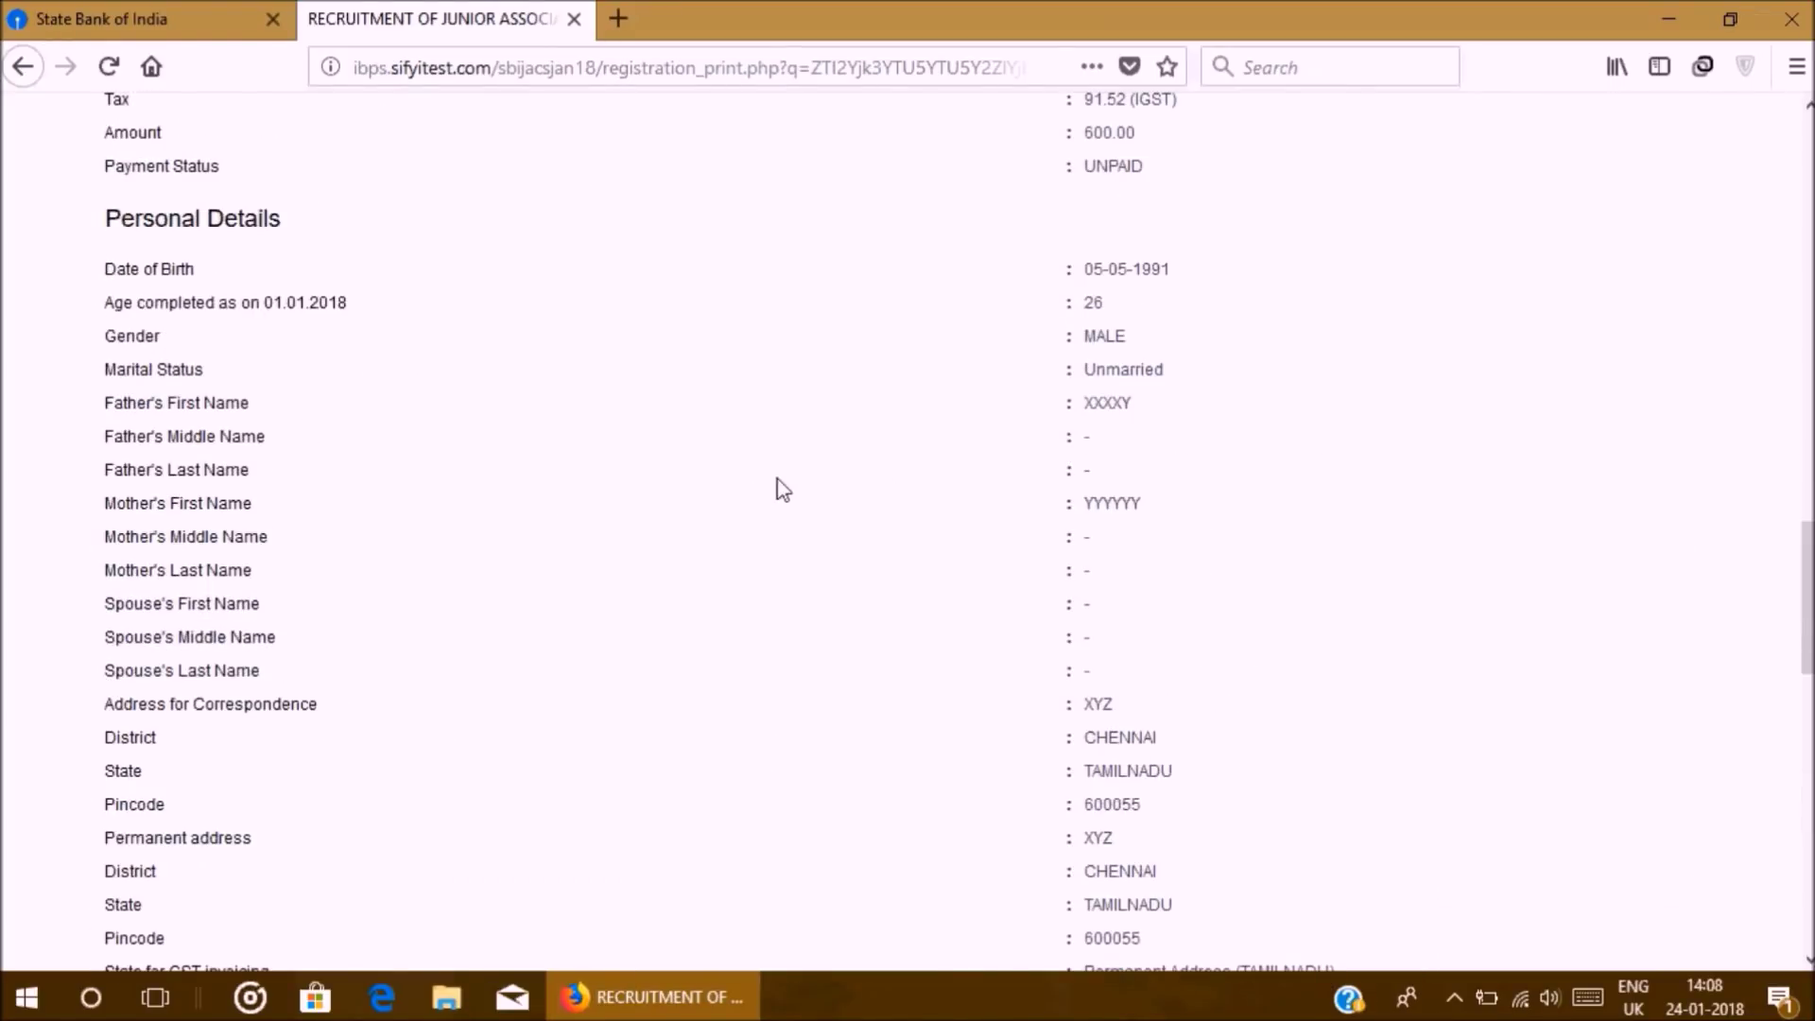
pyautogui.scroll(3, 984, 480)
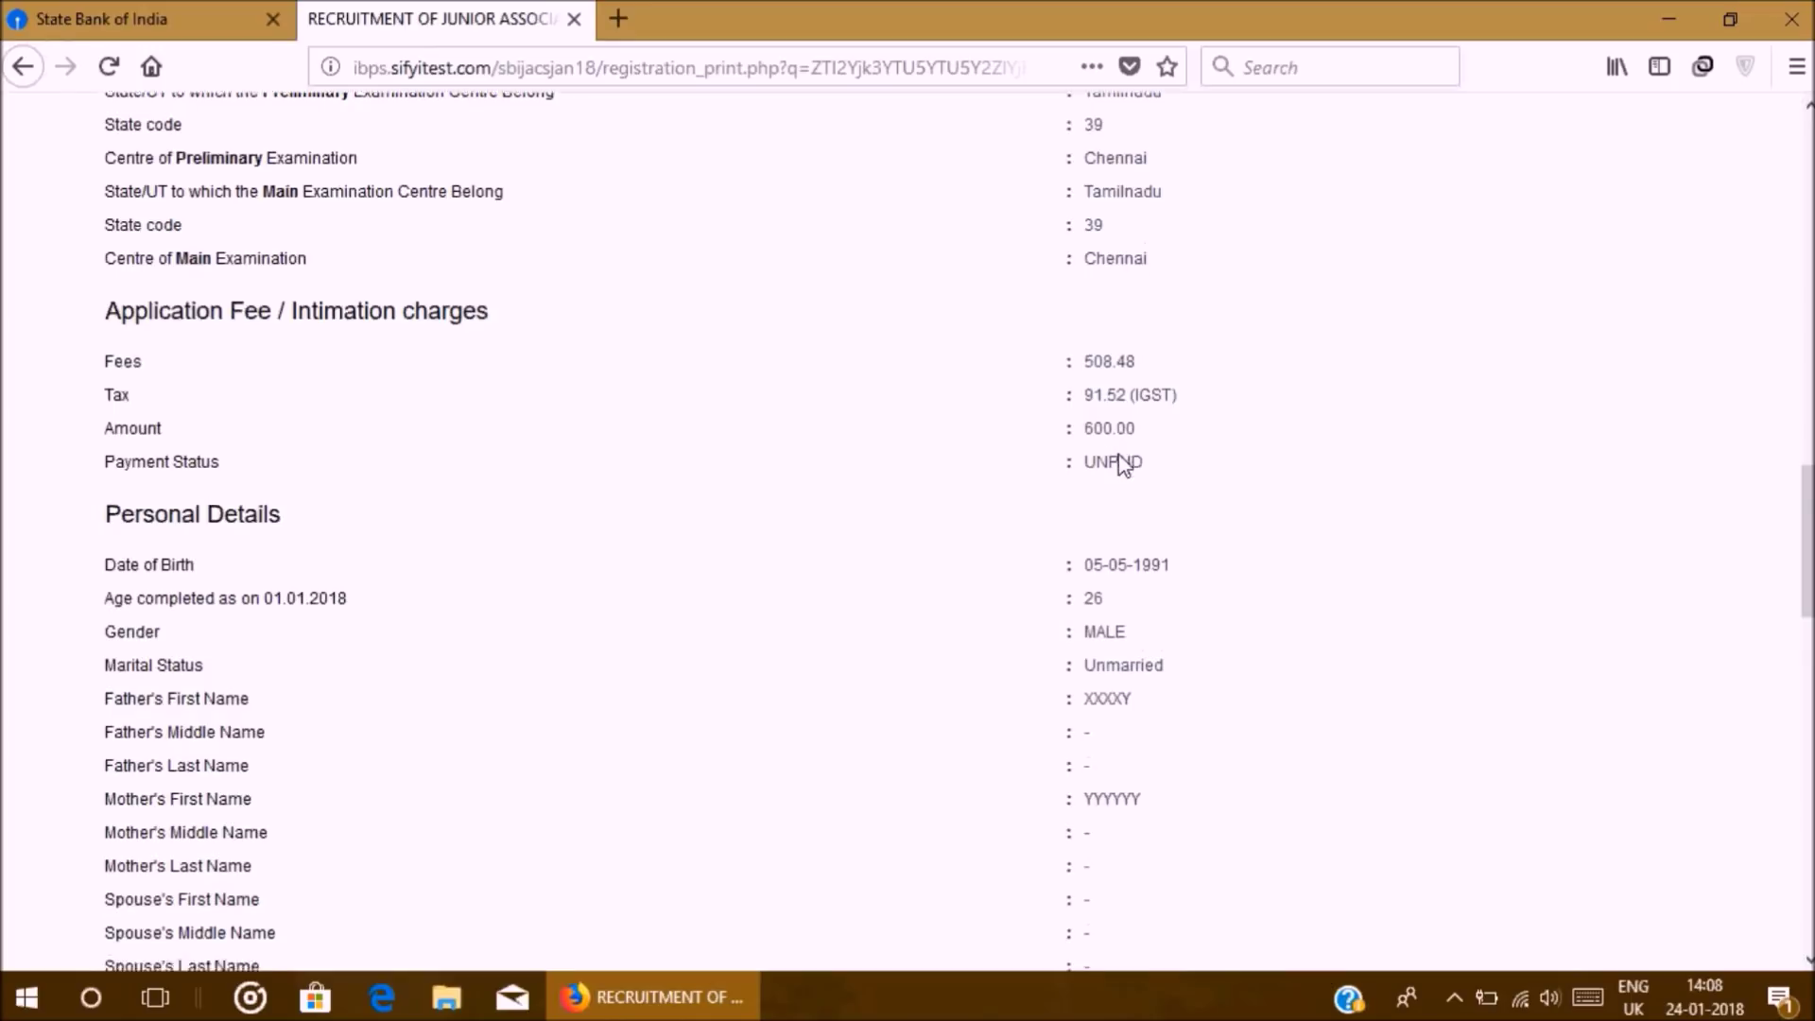
pyautogui.scroll(-15, 1125, 458)
pyautogui.scroll(-4, 1133, 452)
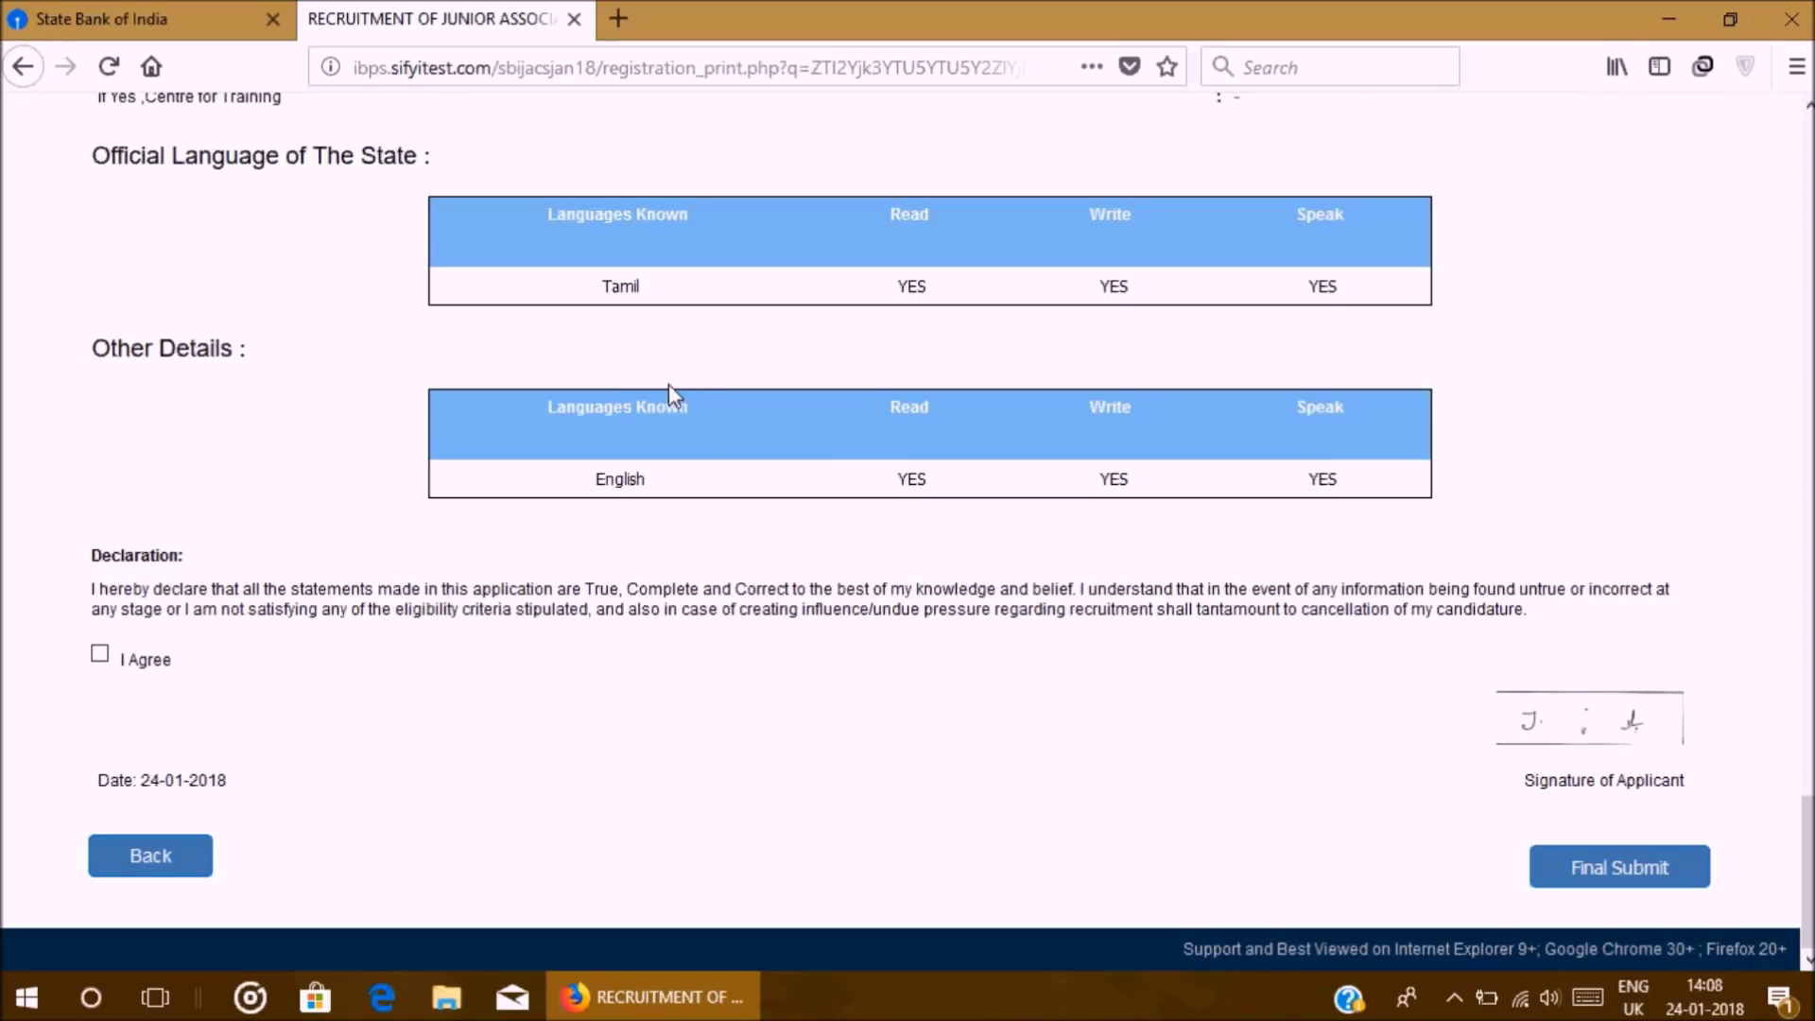
# Step: Agree to the declaration and confirm the Final Submit of the application
pyautogui.click(100, 654)
pyautogui.click(1623, 879)
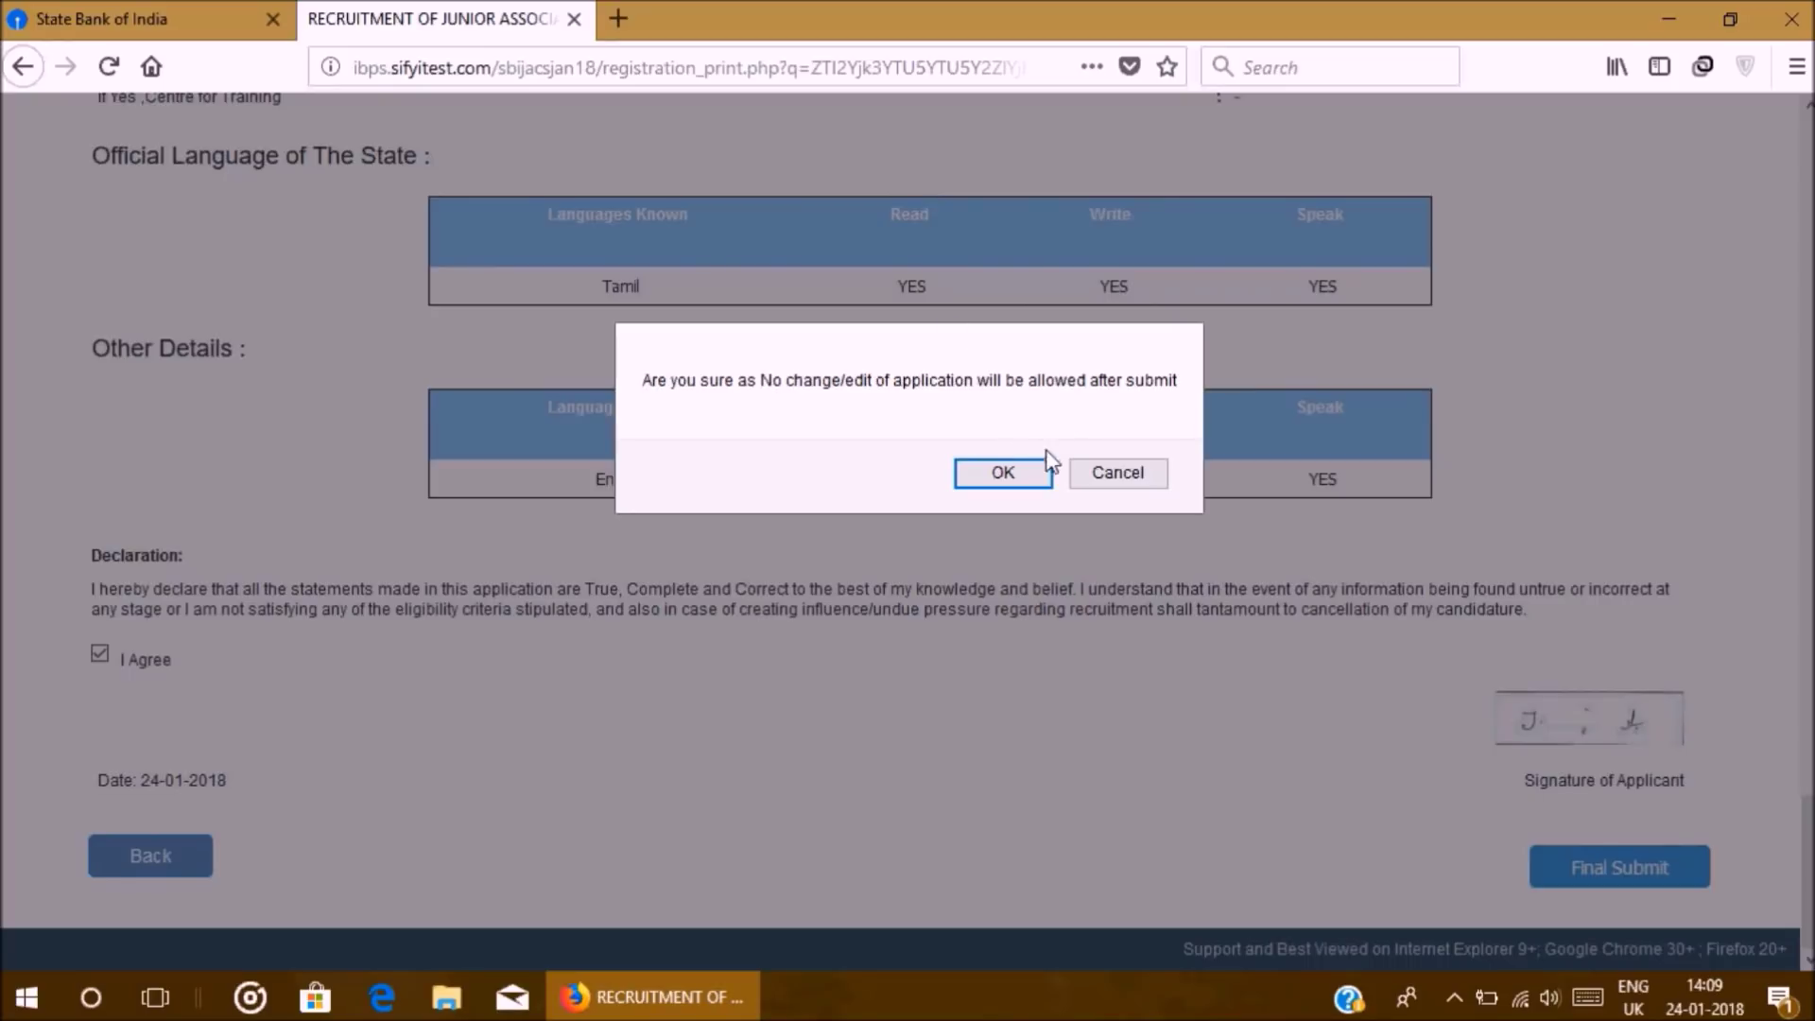
pyautogui.click(1003, 473)
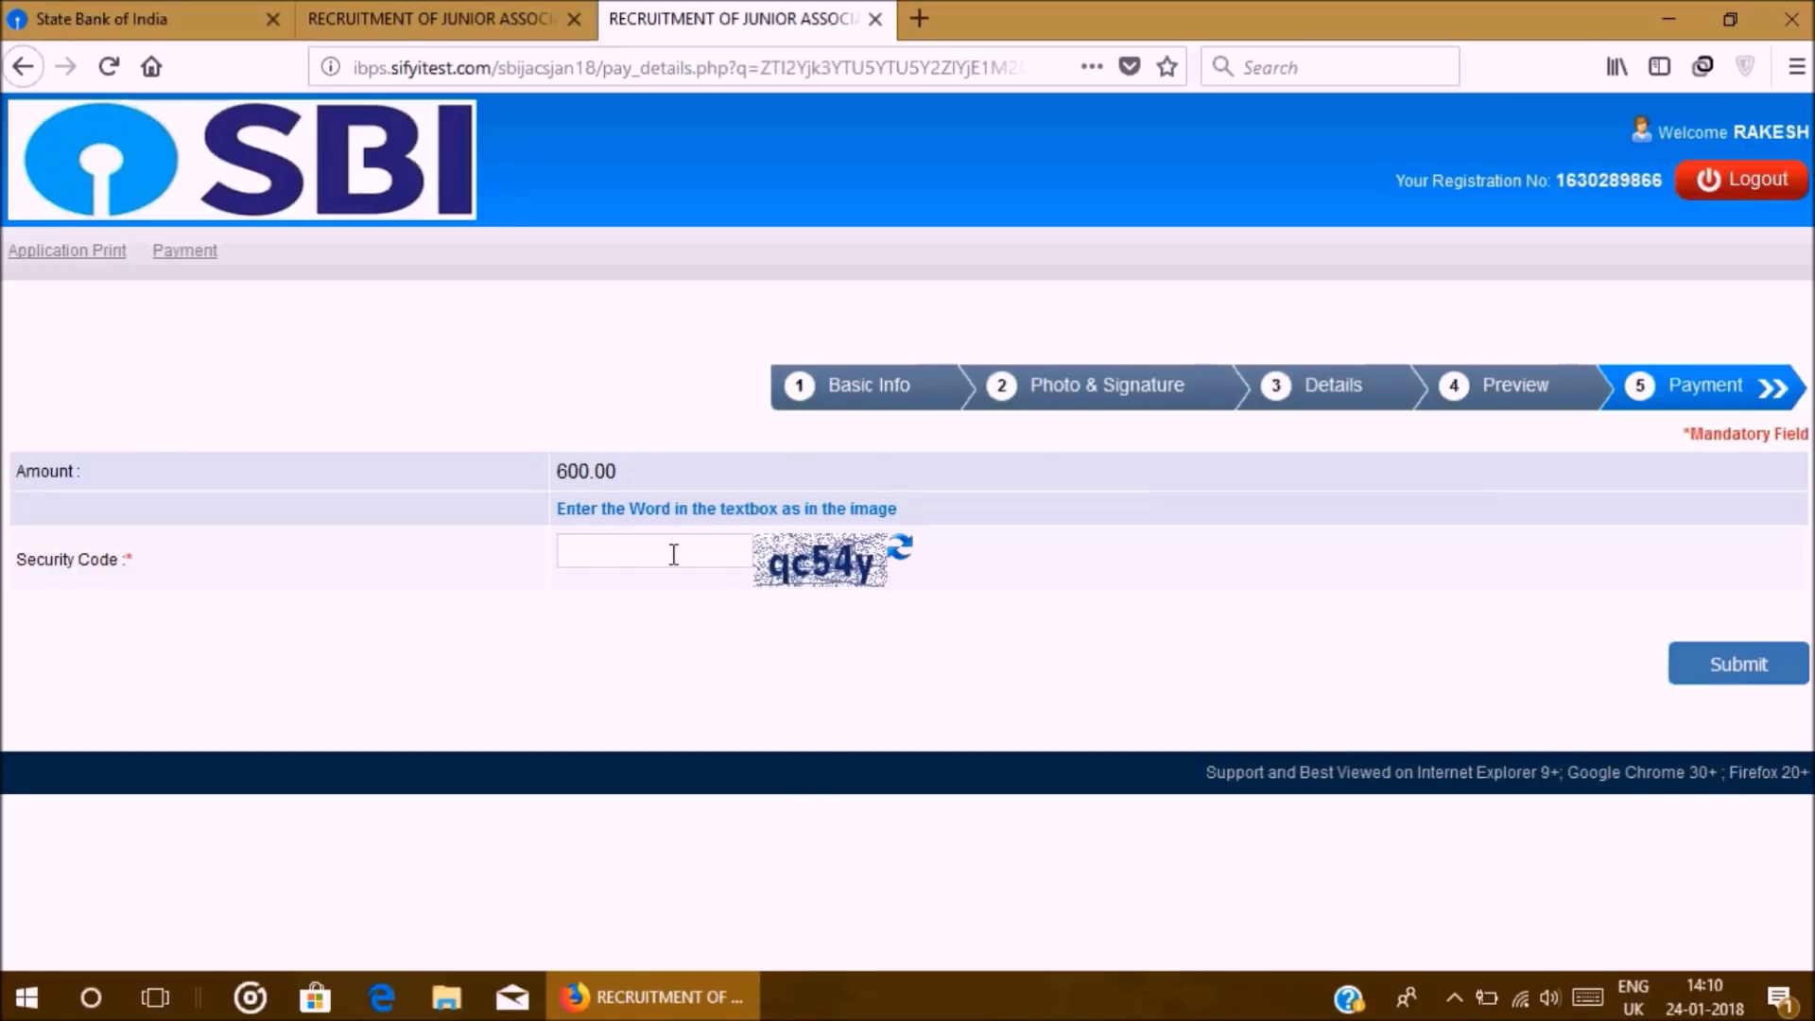
# Step: Enter the shown security code and confirm submission to reach the BillDesk payment page
pyautogui.write('qc54y')
pyautogui.click(1738, 666)
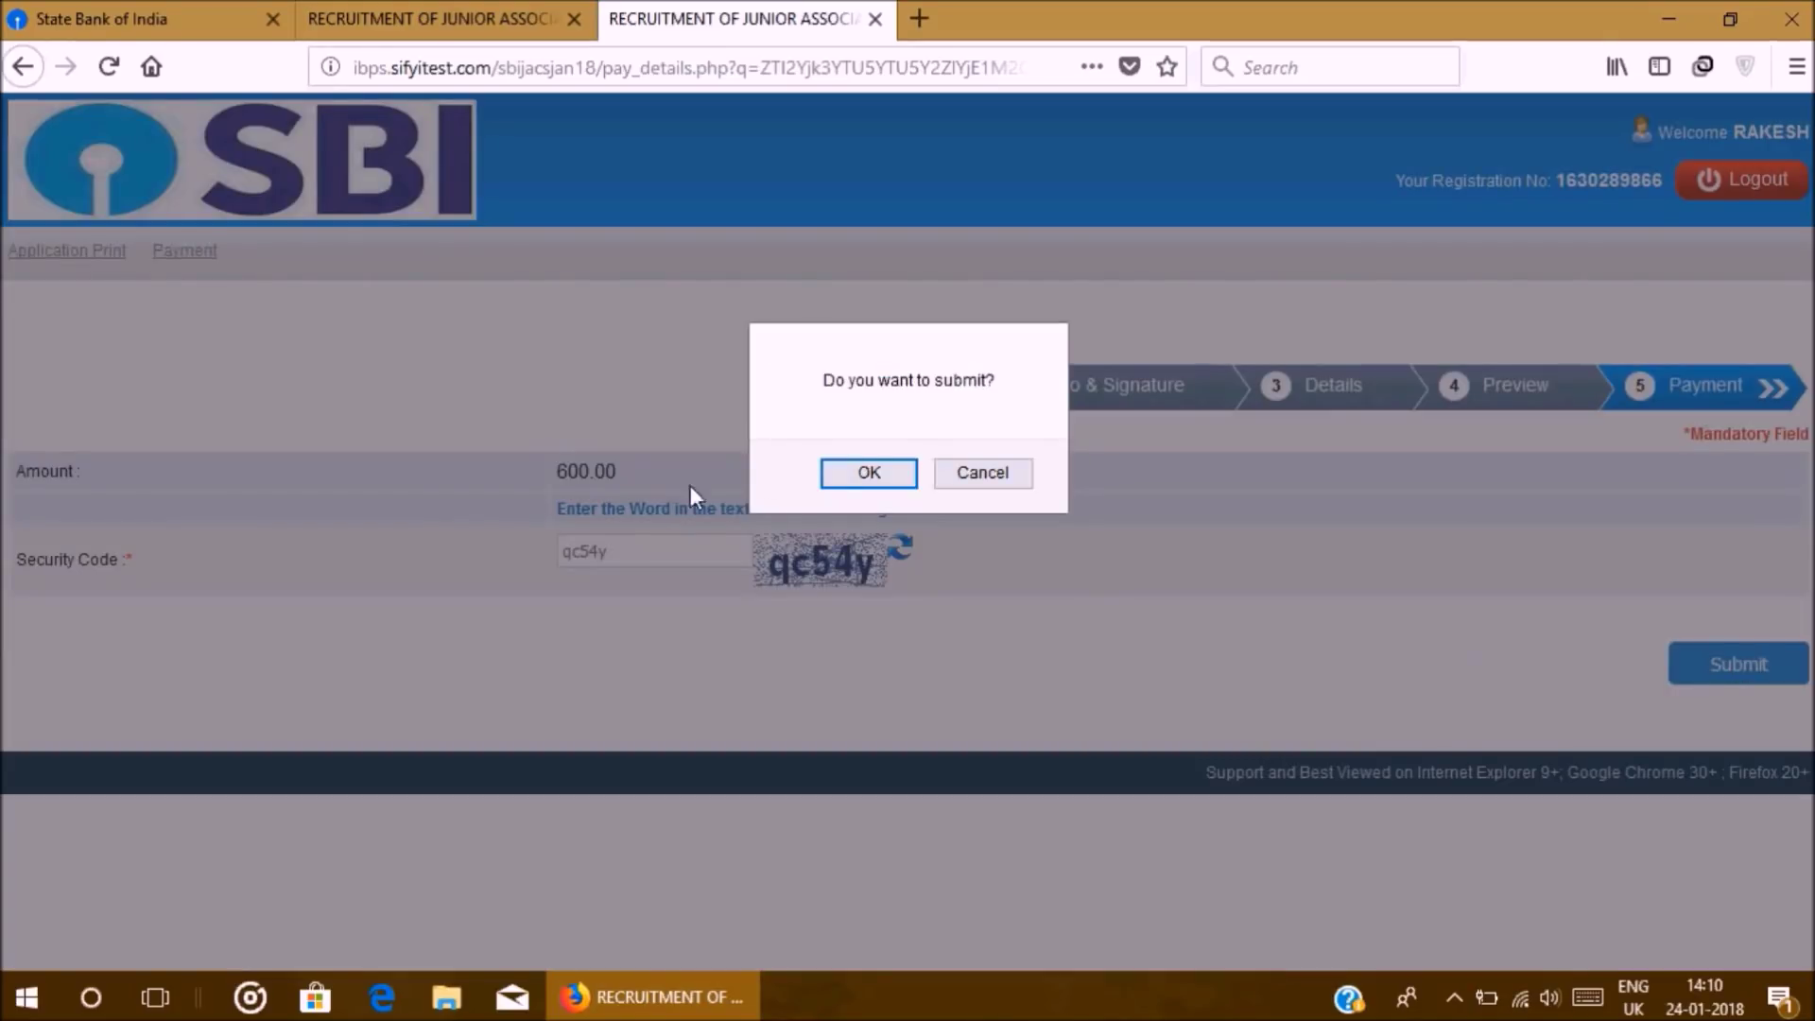
pyautogui.click(867, 477)
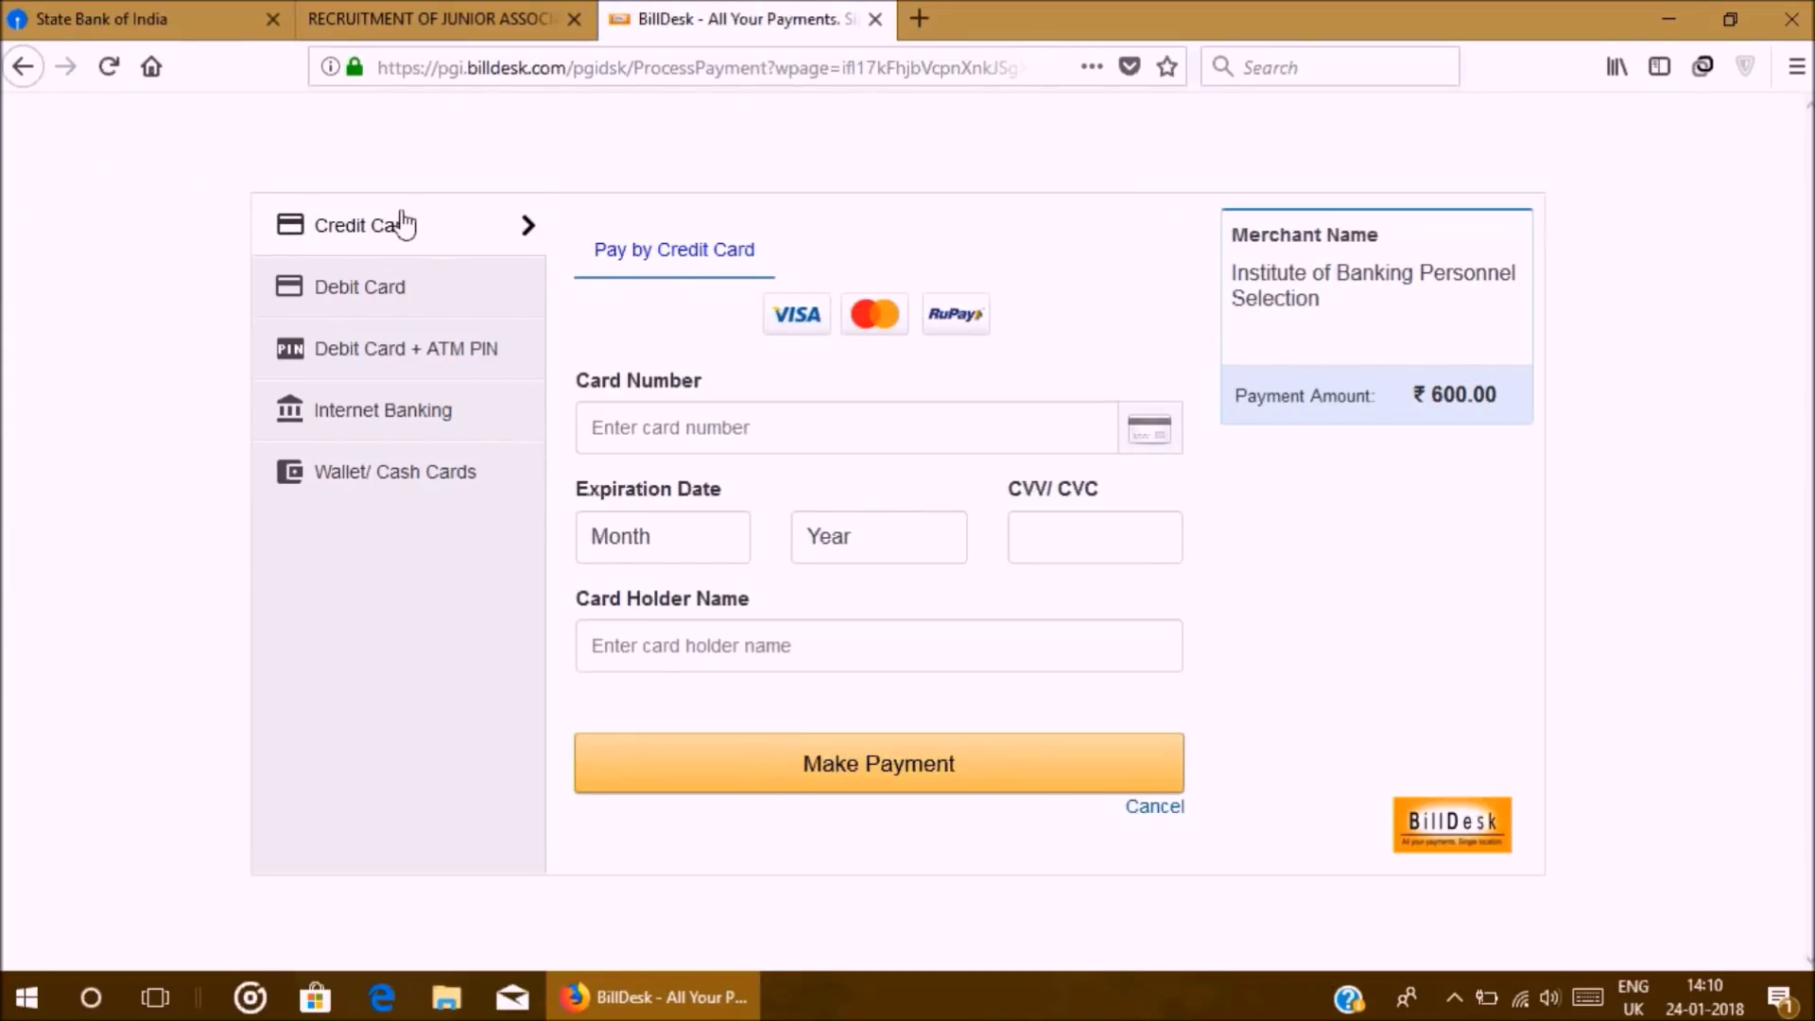
# Step: View the Debit Card, Debit Card + ATM PIN and Internet Banking options, then close BillDesk
pyautogui.click(404, 288)
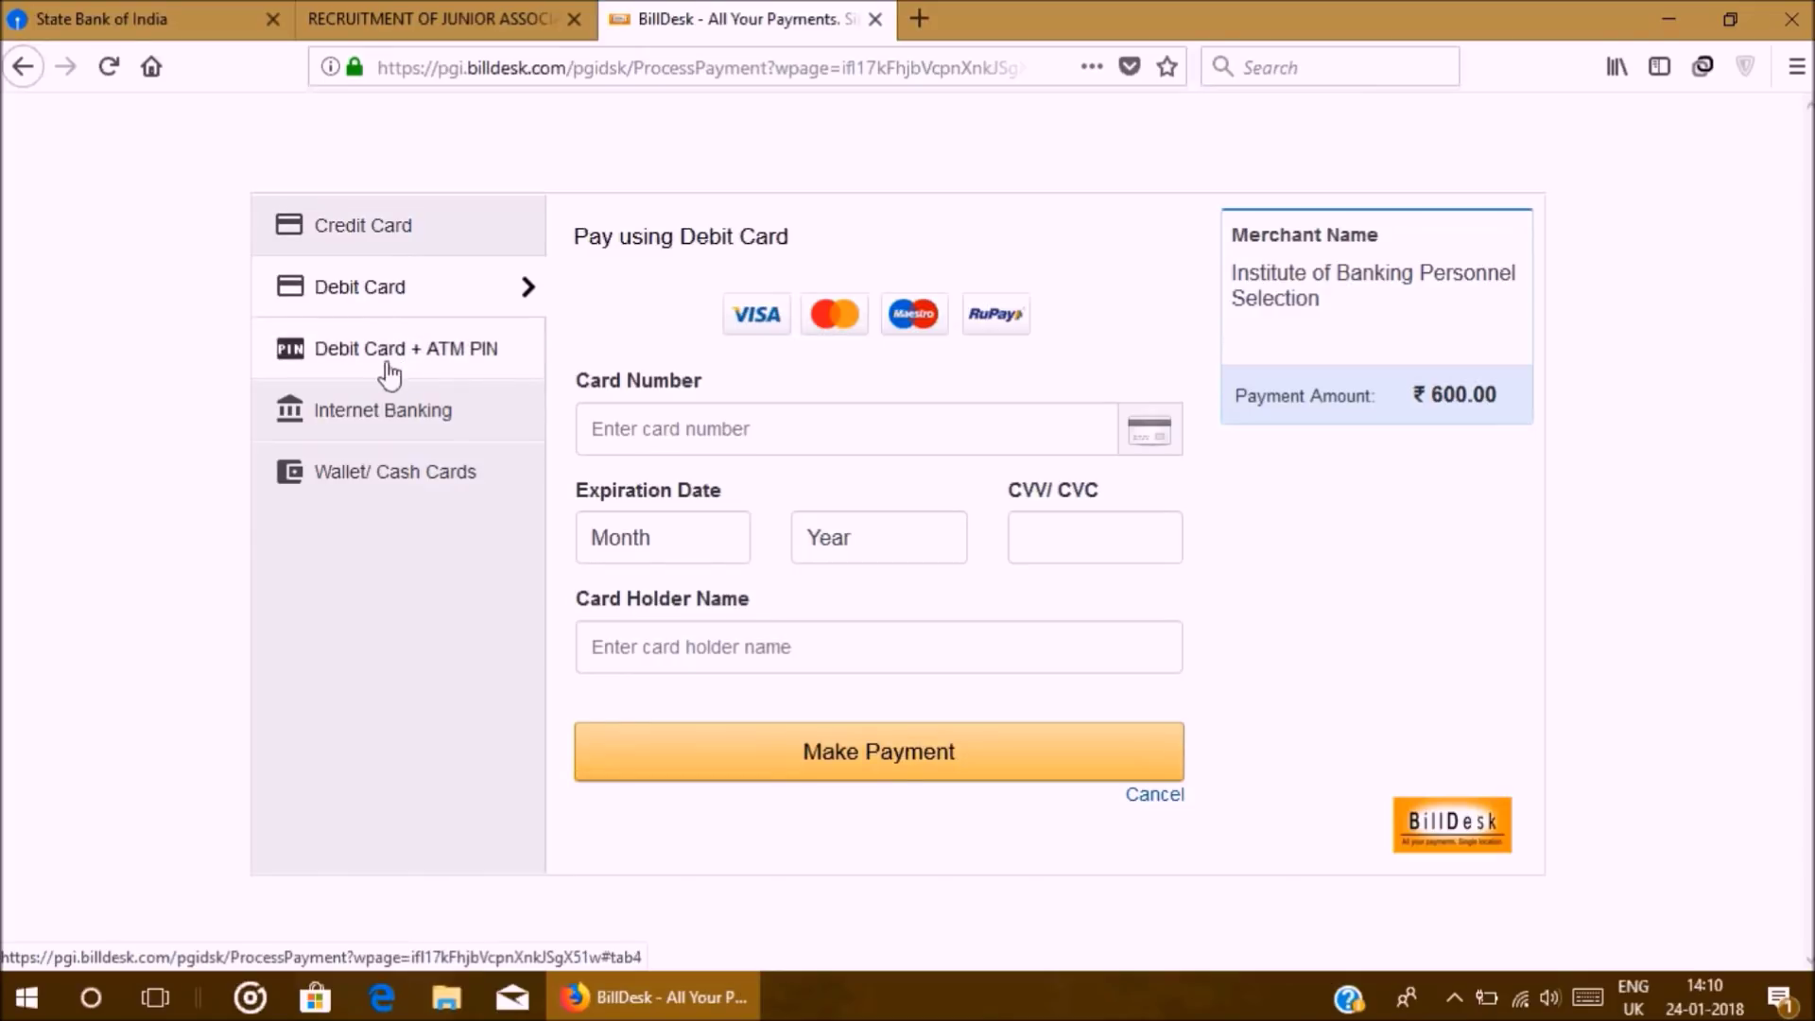
pyautogui.click(389, 375)
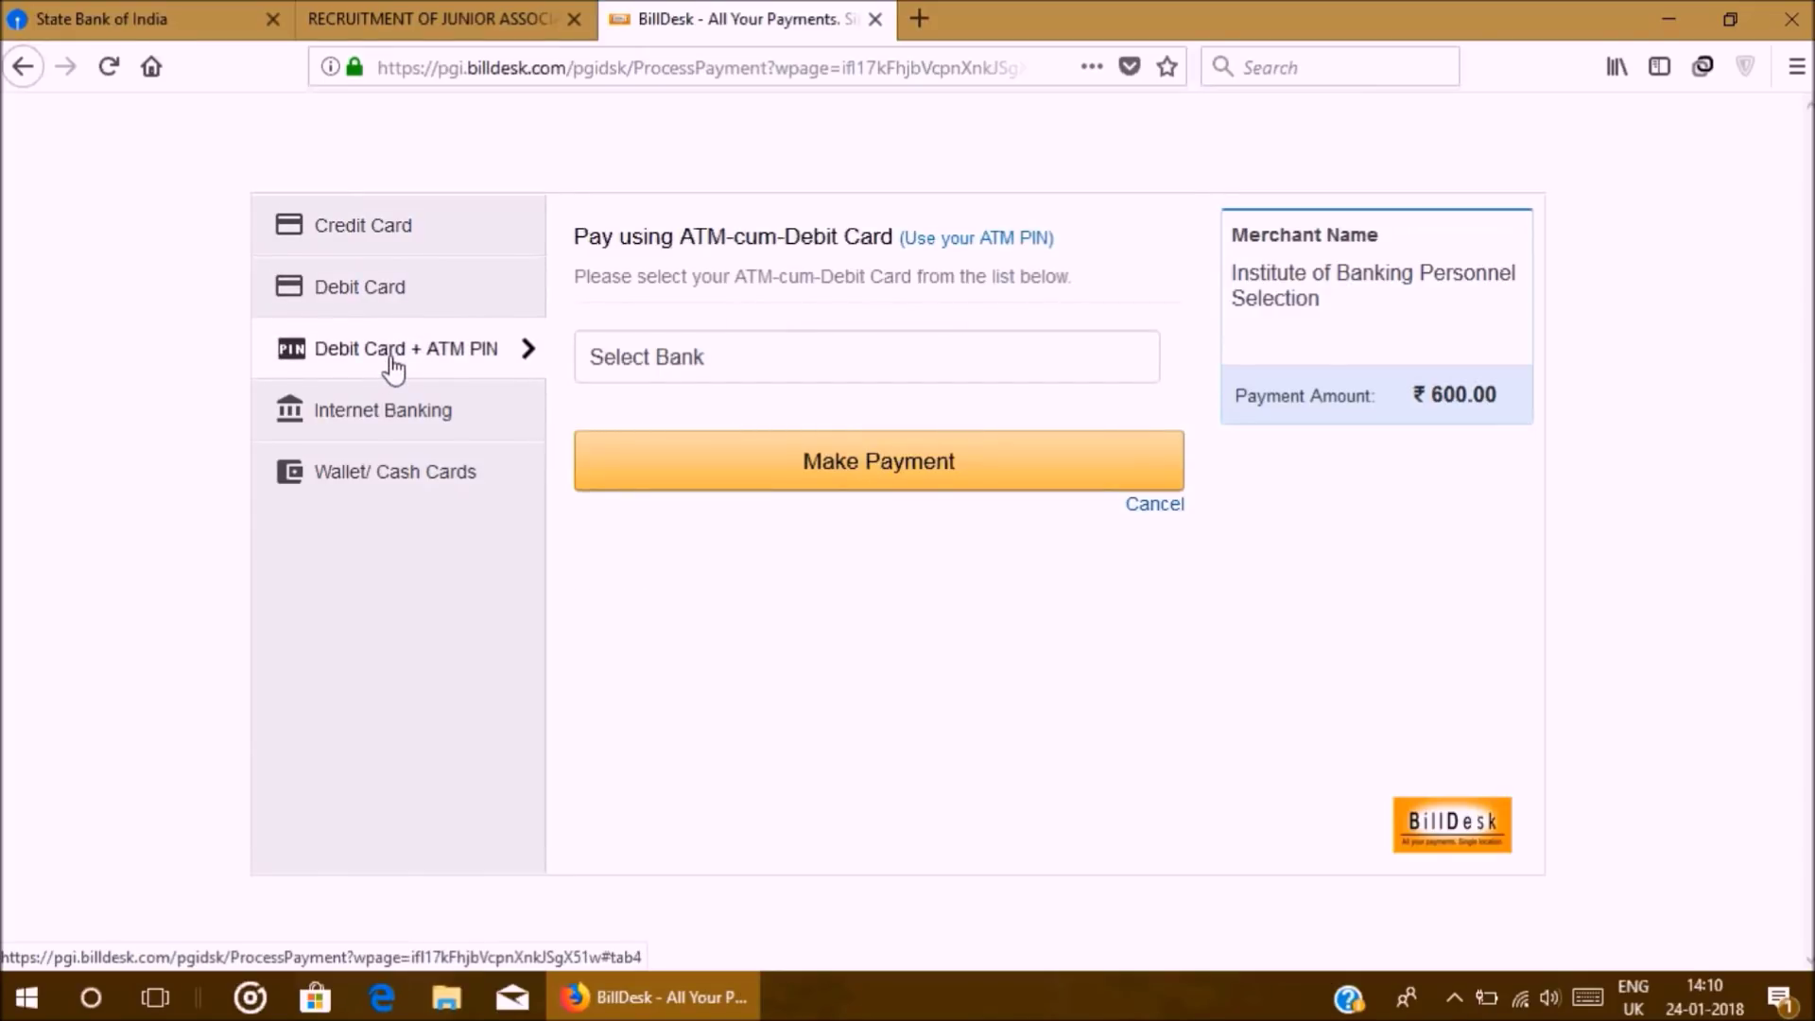
pyautogui.click(388, 409)
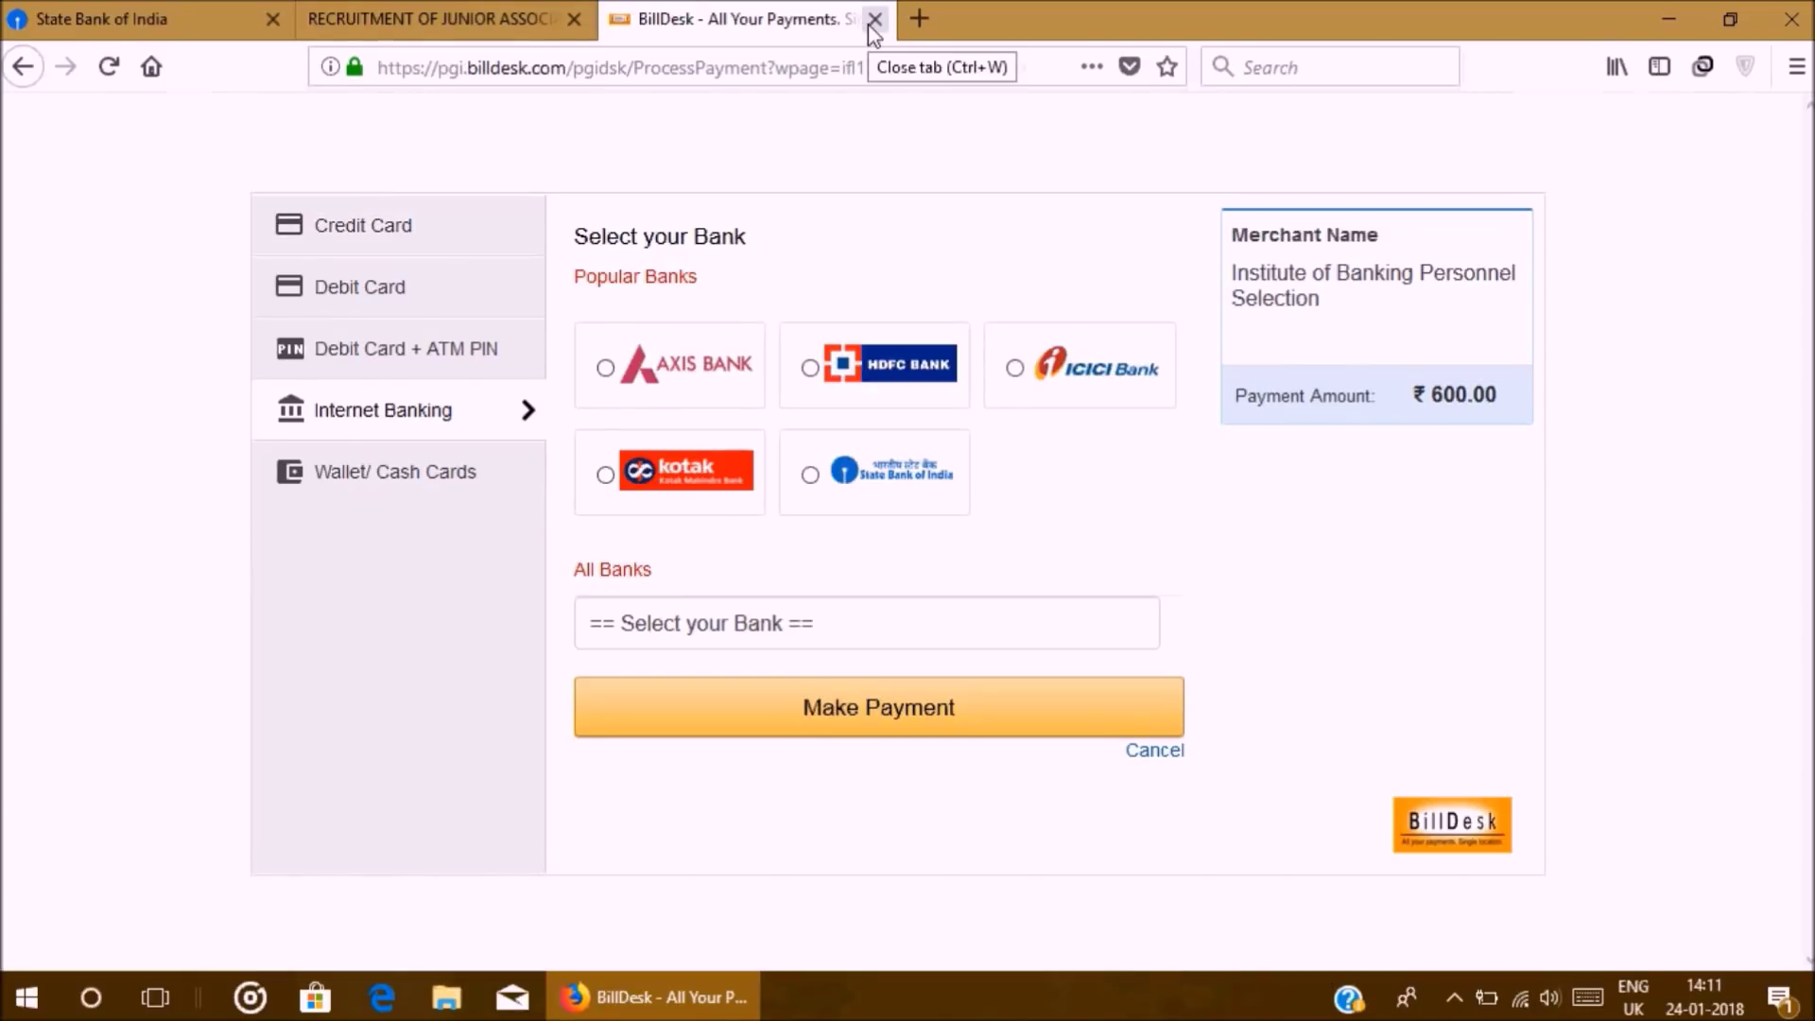
pyautogui.click(875, 19)
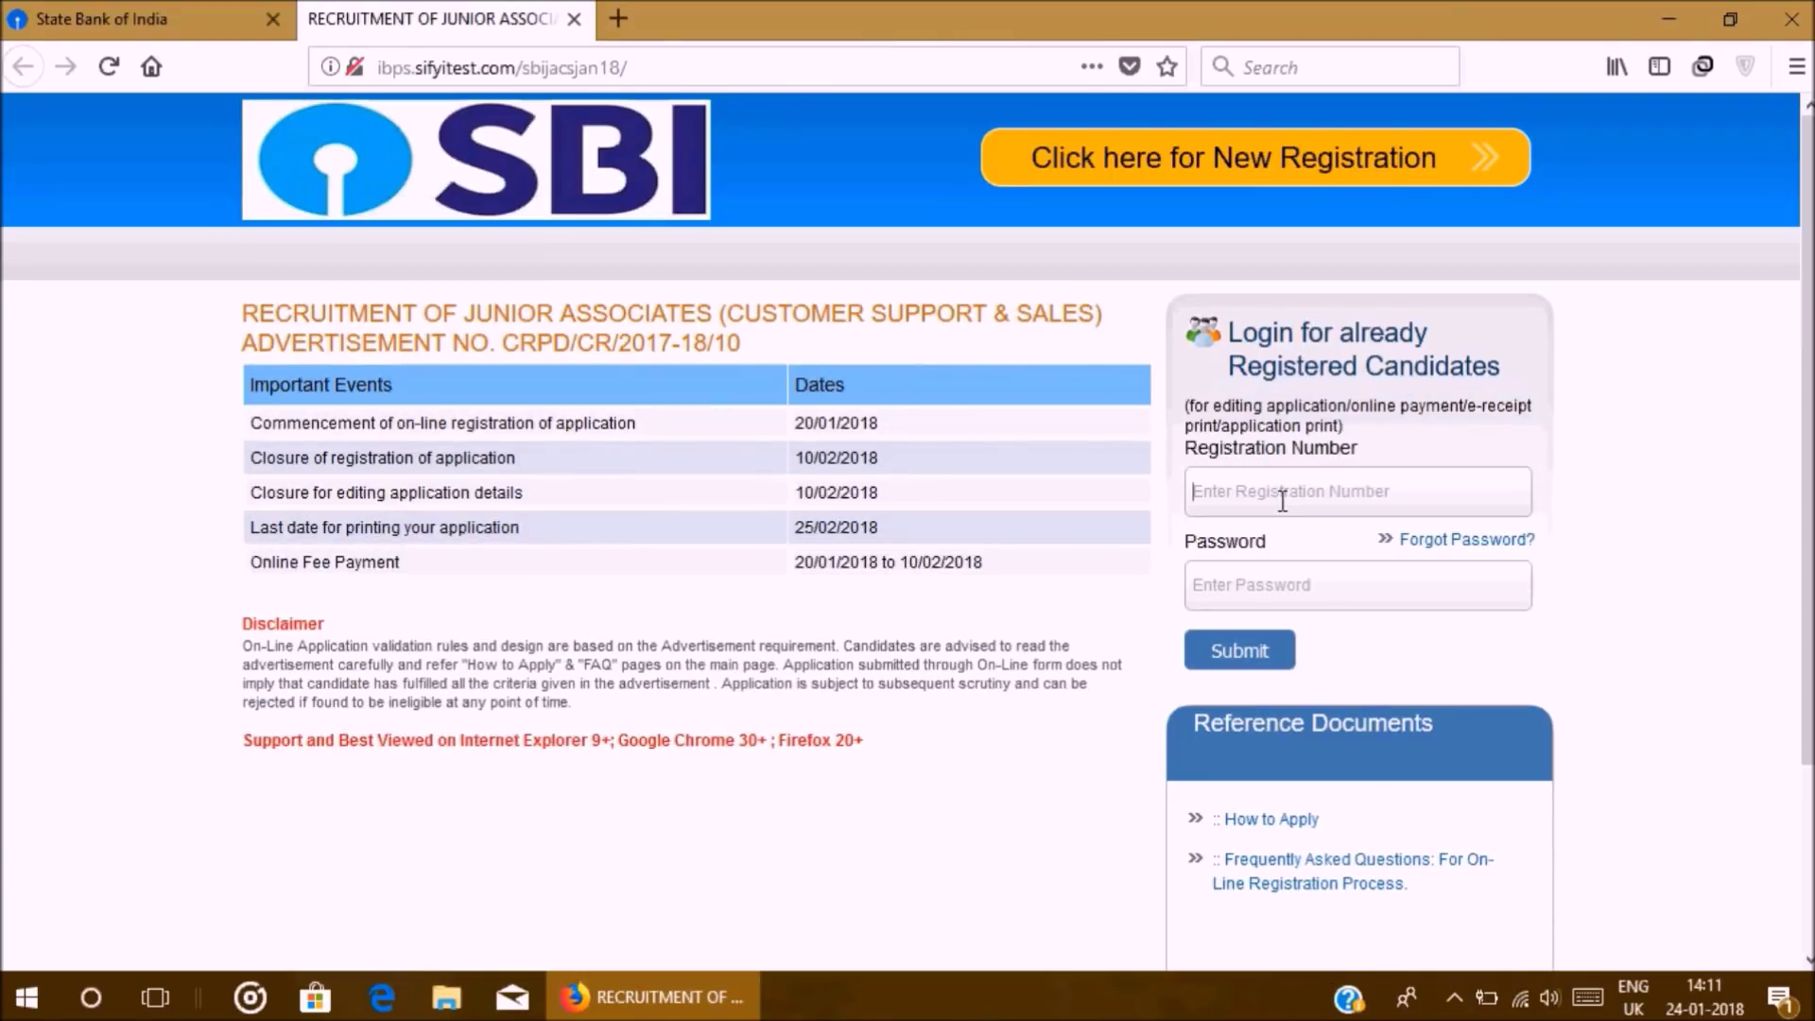